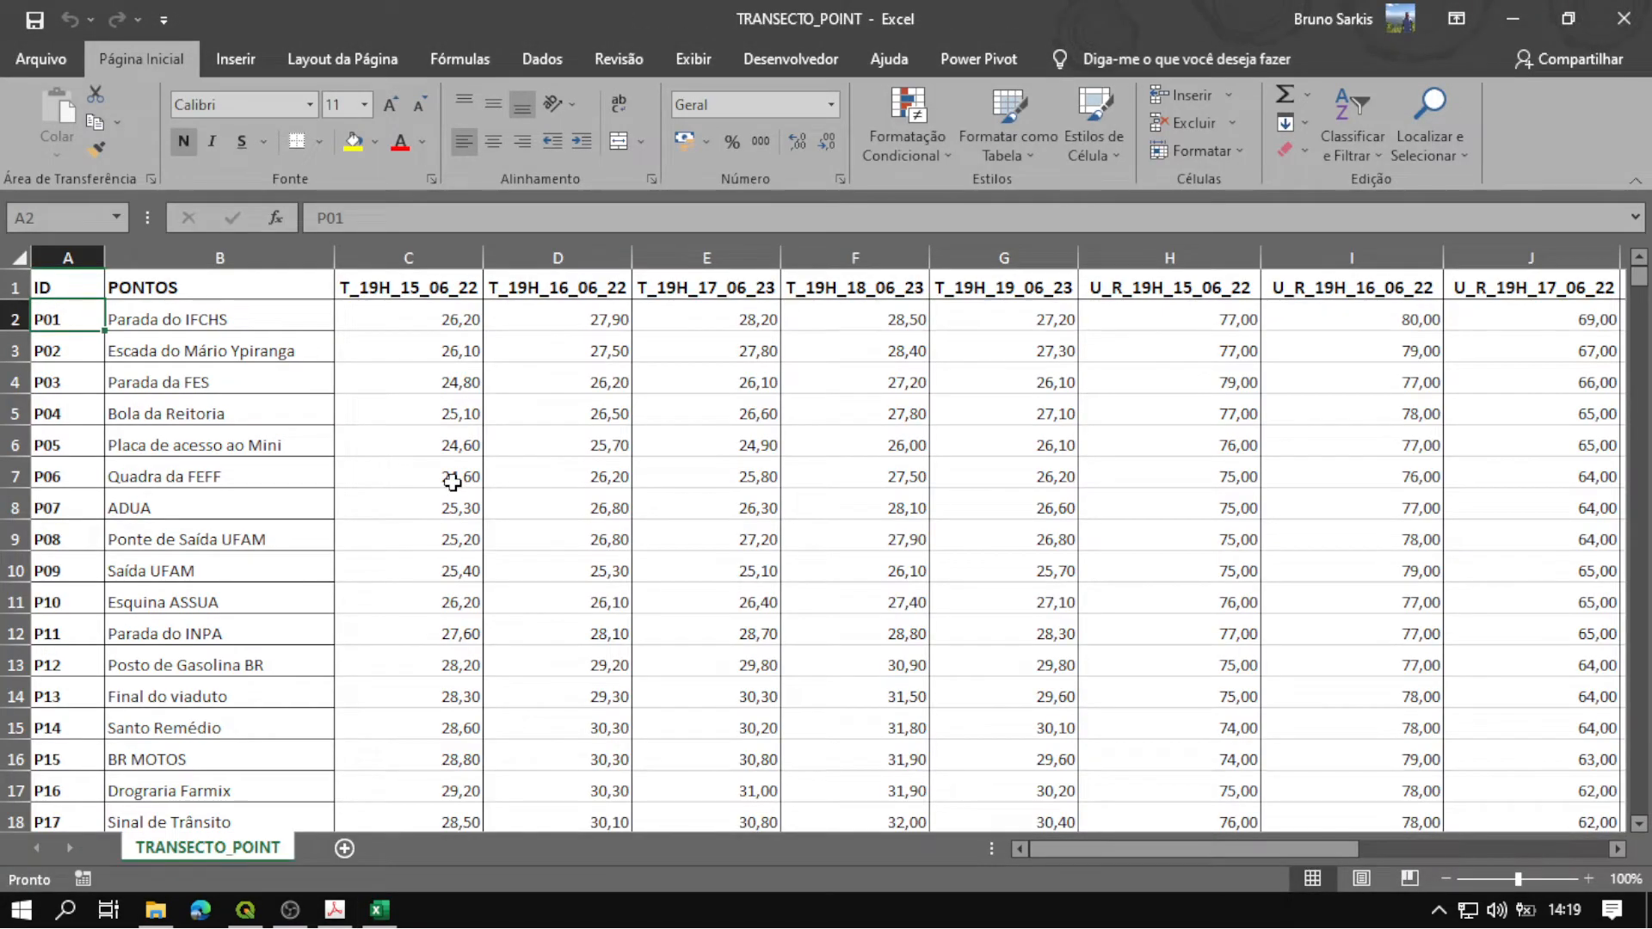
key("super")
type("ex")
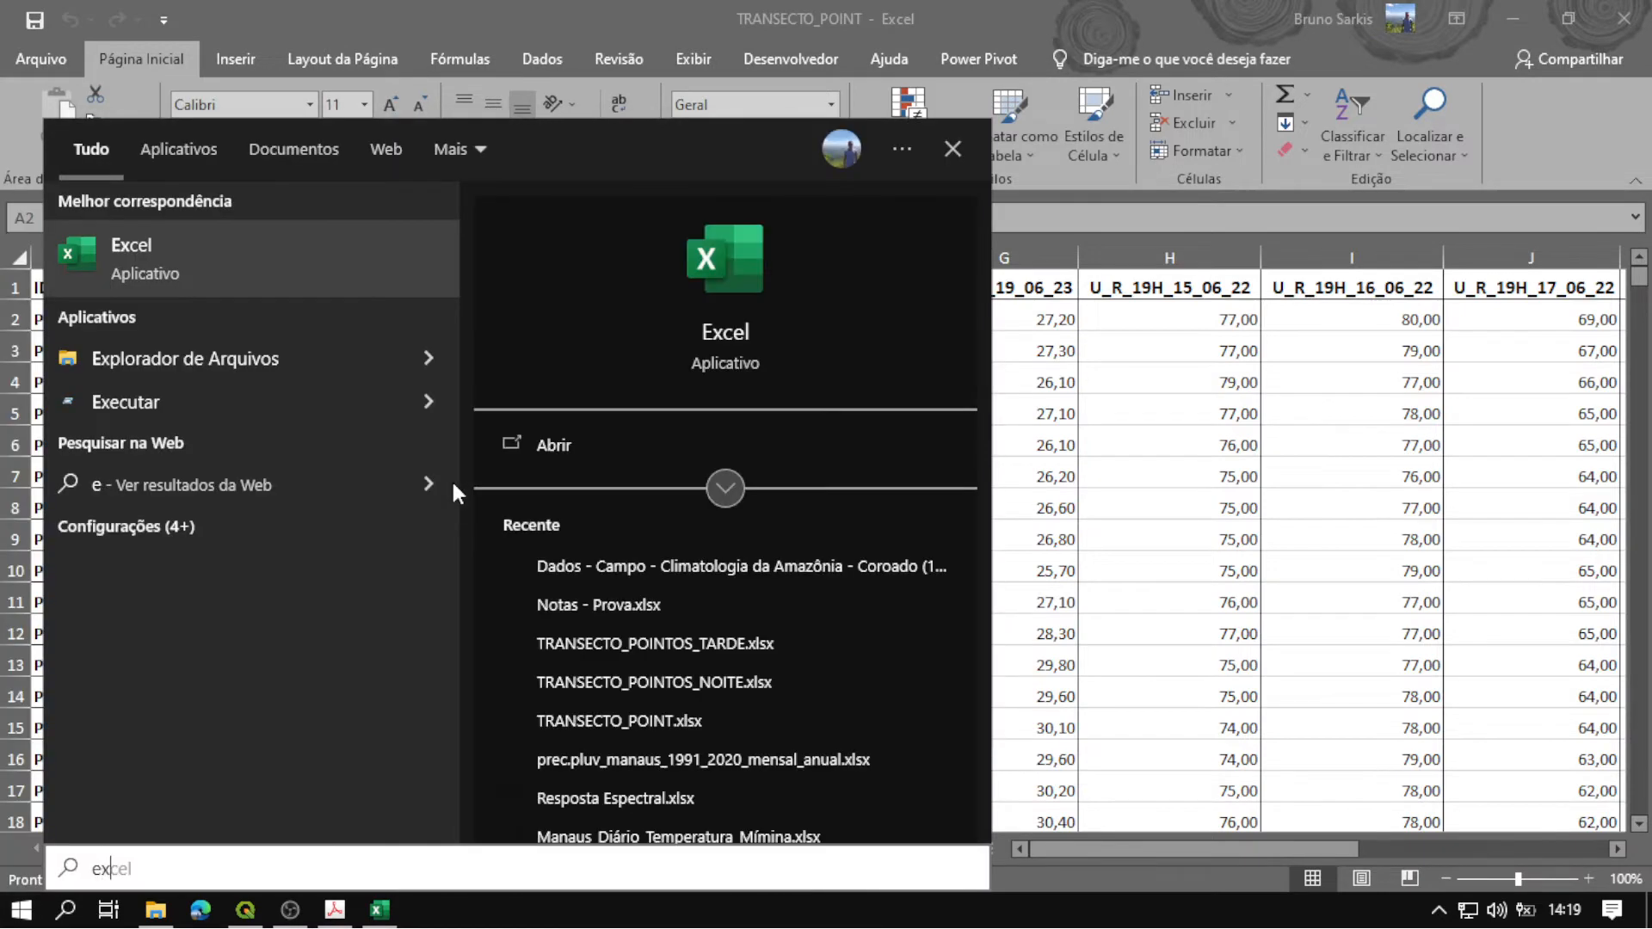
key("Escape")
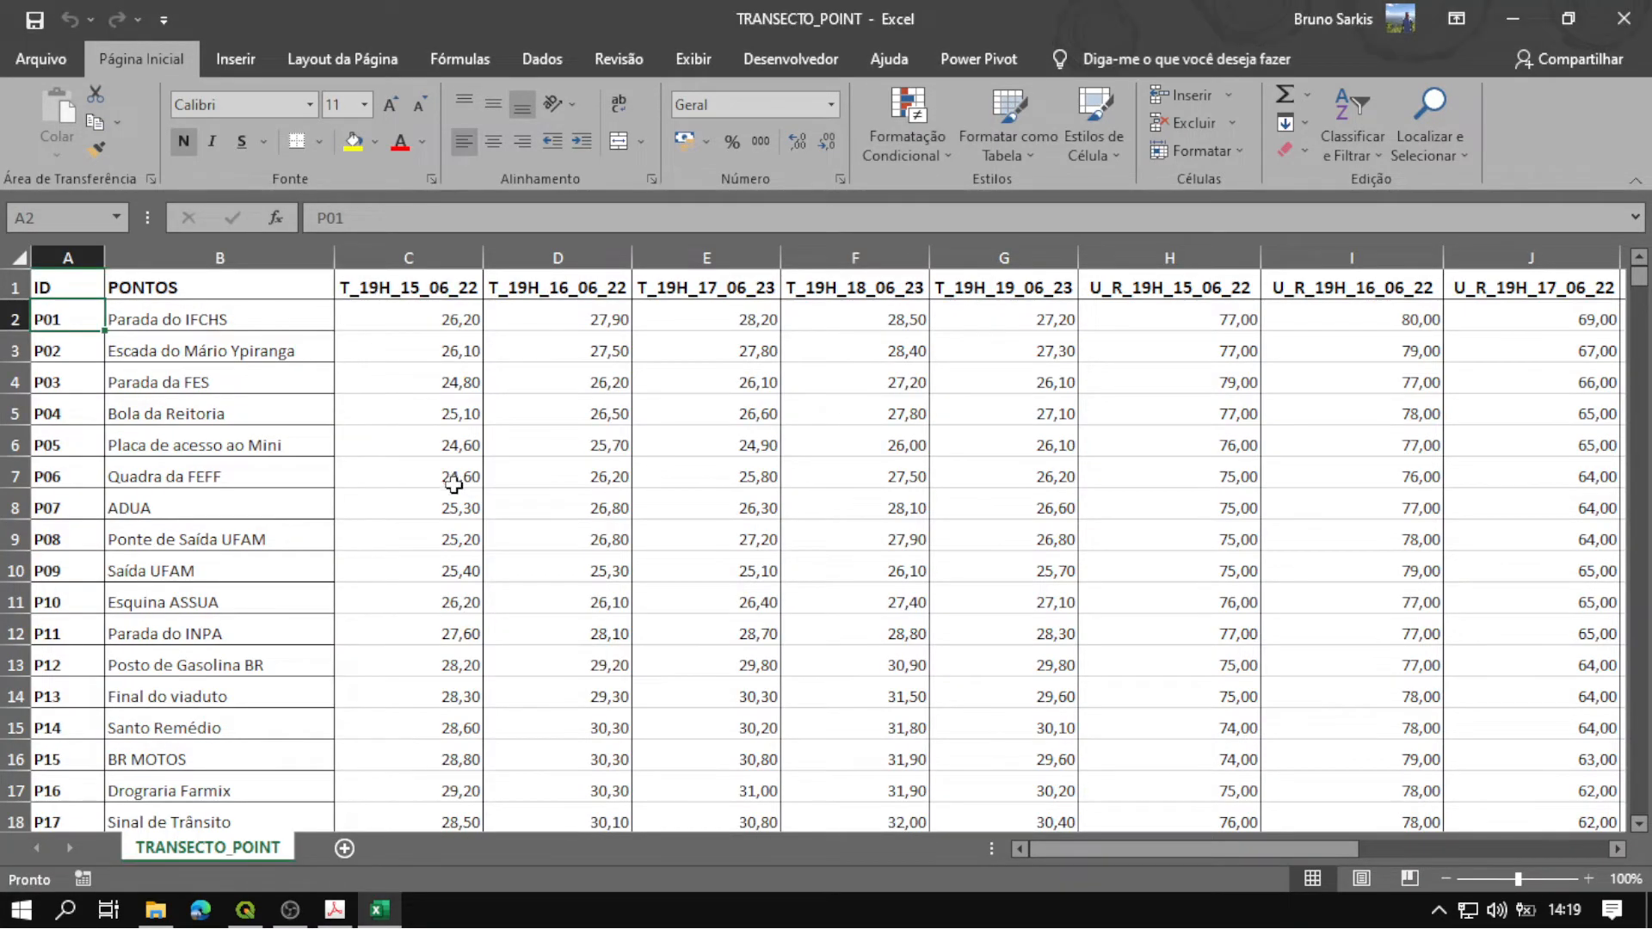
Create a blank workbook and copy the whole TRANSECTO_POINT table, headers included, across columns A to L.
key("ctrl+n")
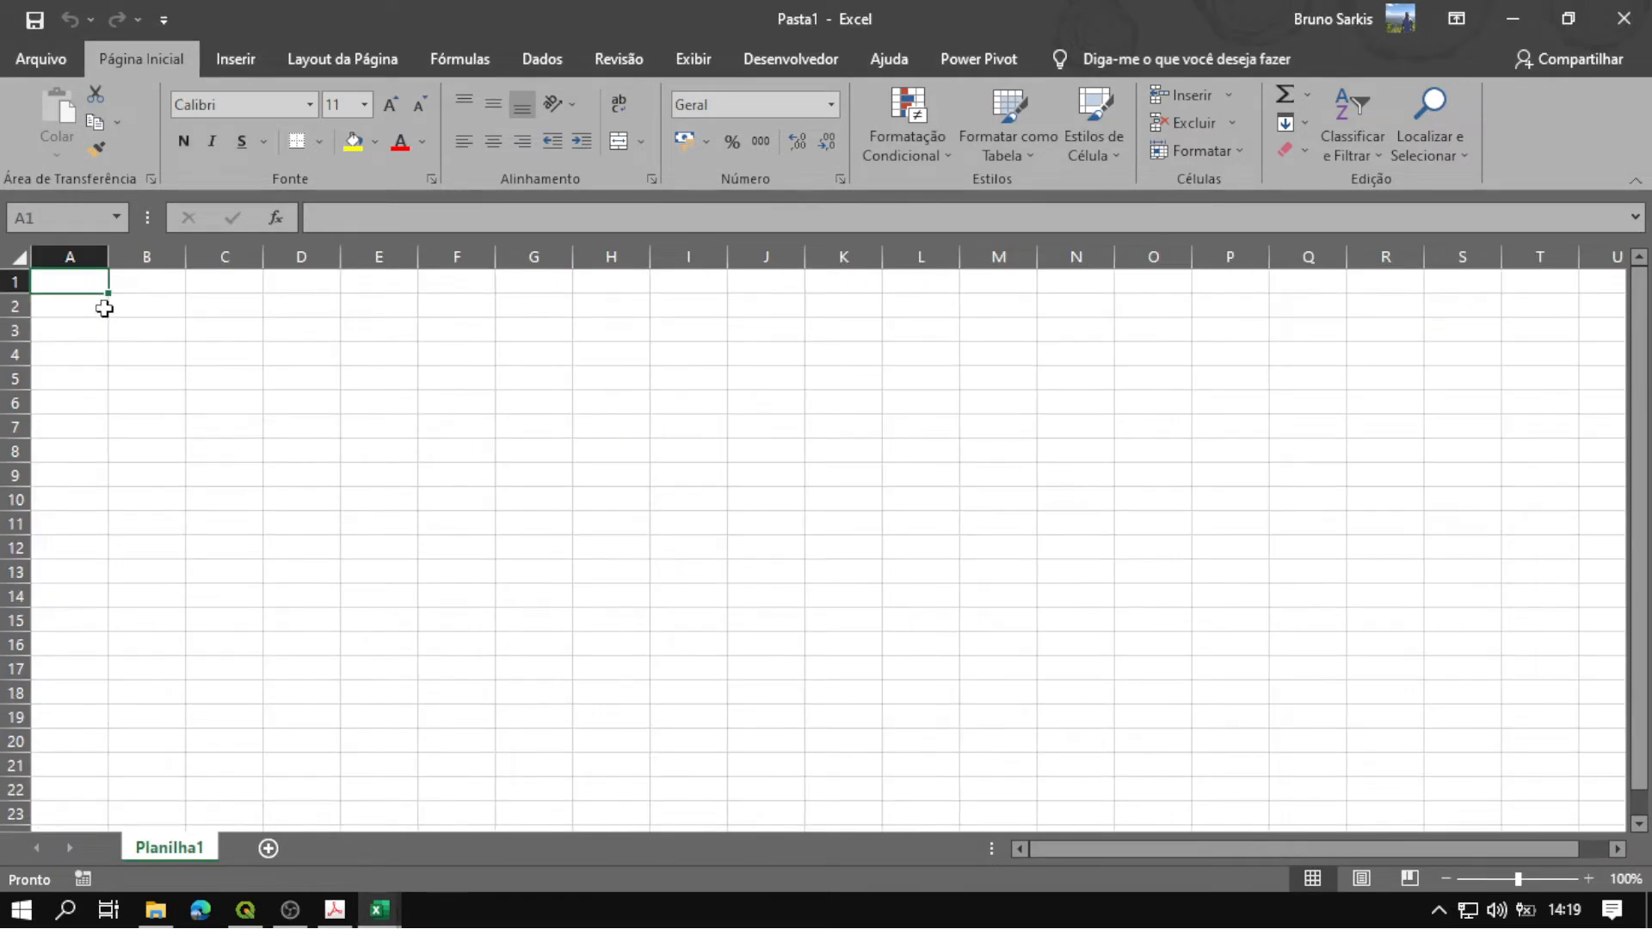
key("ctrl+w")
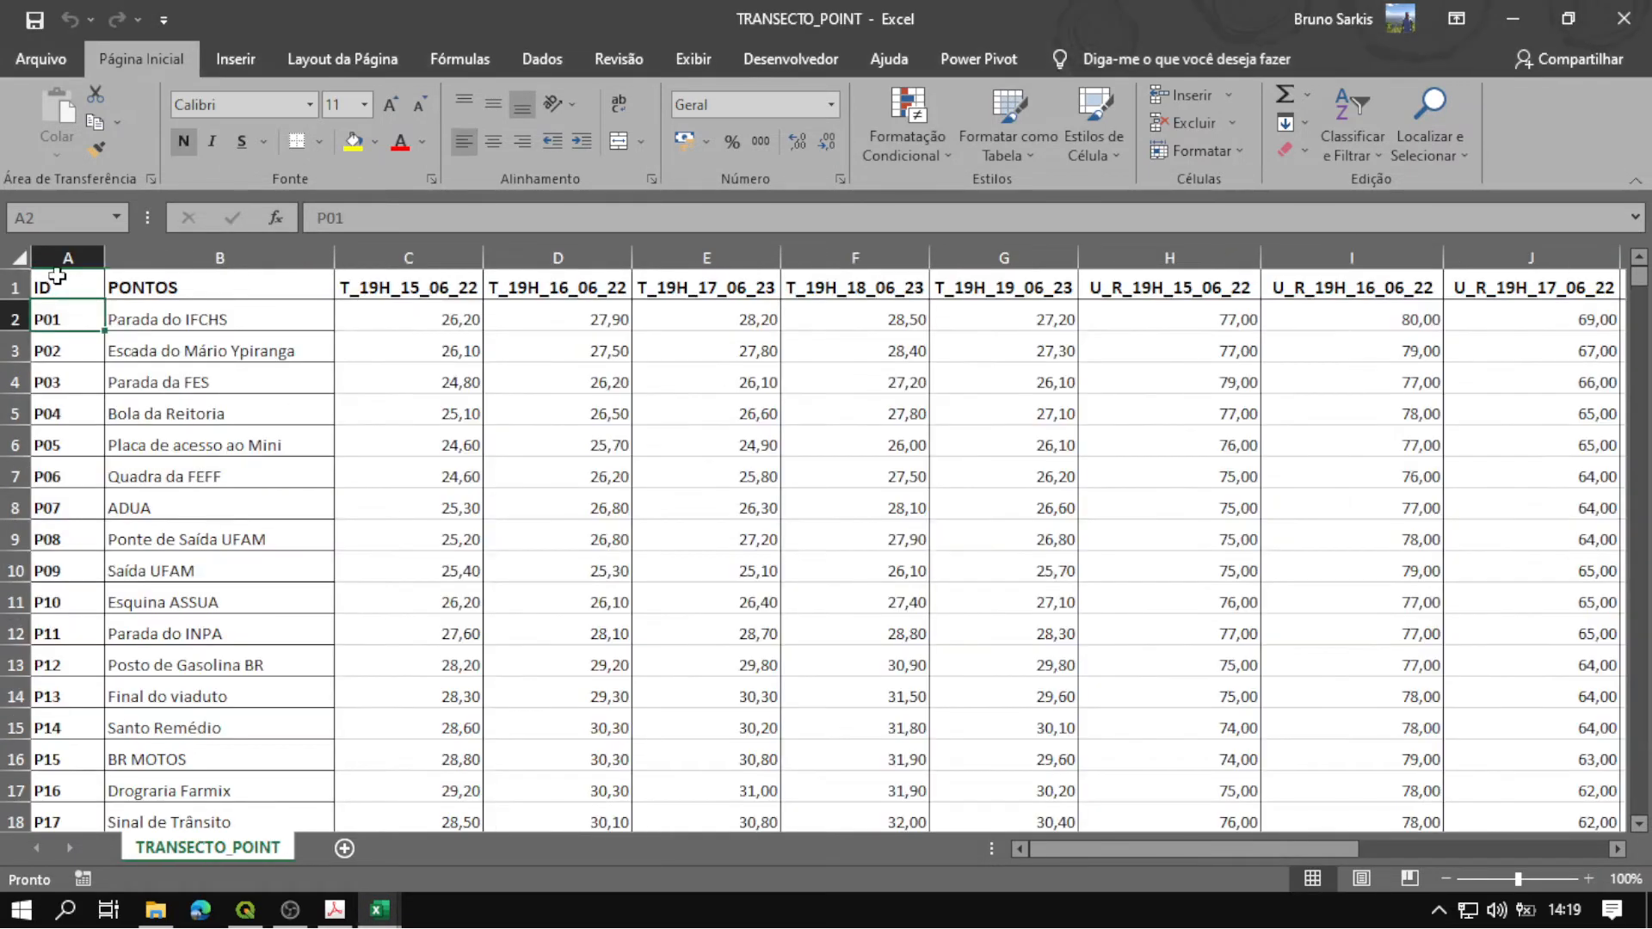
left_click_drag(54, 284, 1277, 286)
key("ctrl+shift+Down")
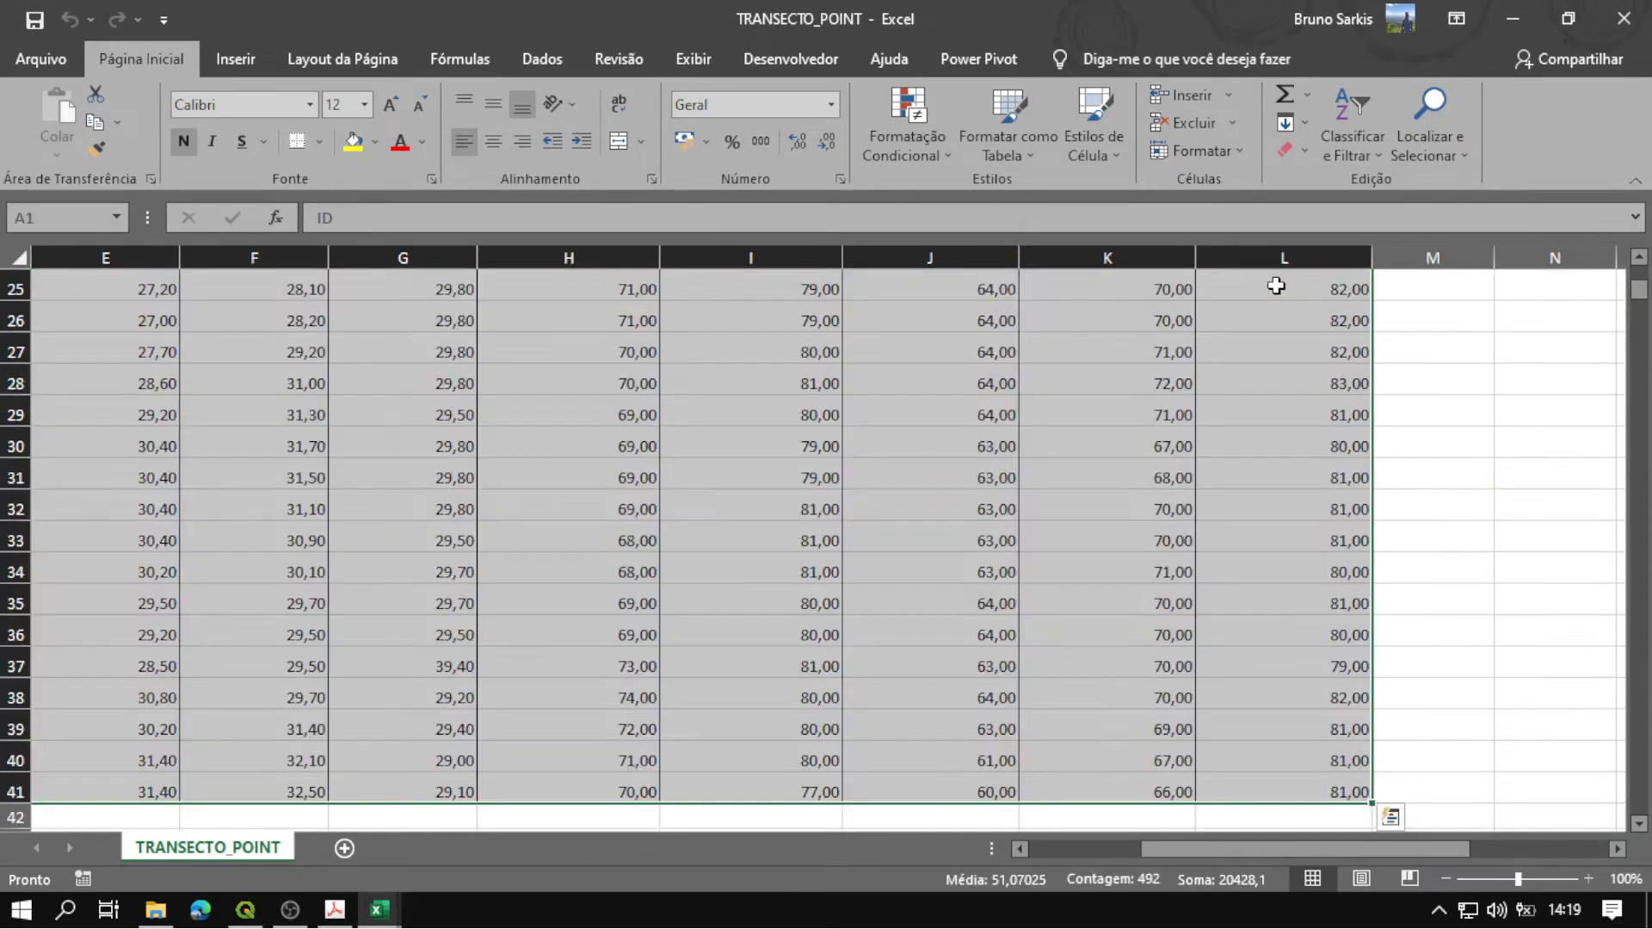
right_click(919, 454)
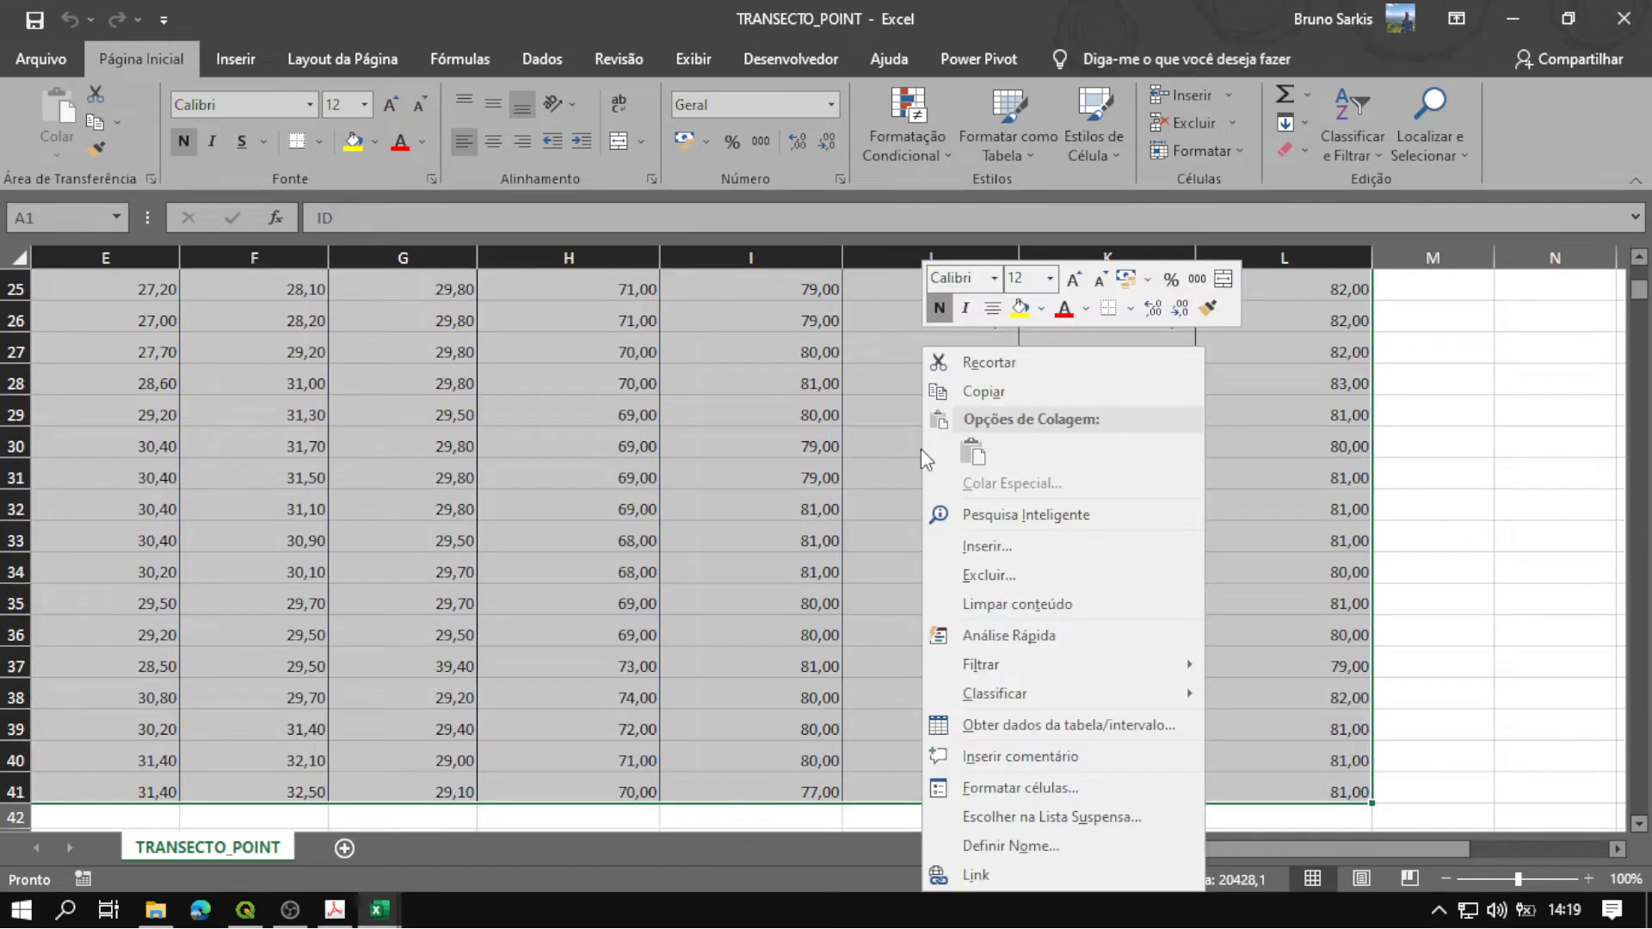
left_click(1027, 387)
Paste the copied transect table as values only into the blank workbook, starting at cell A1.
left_click(379, 909)
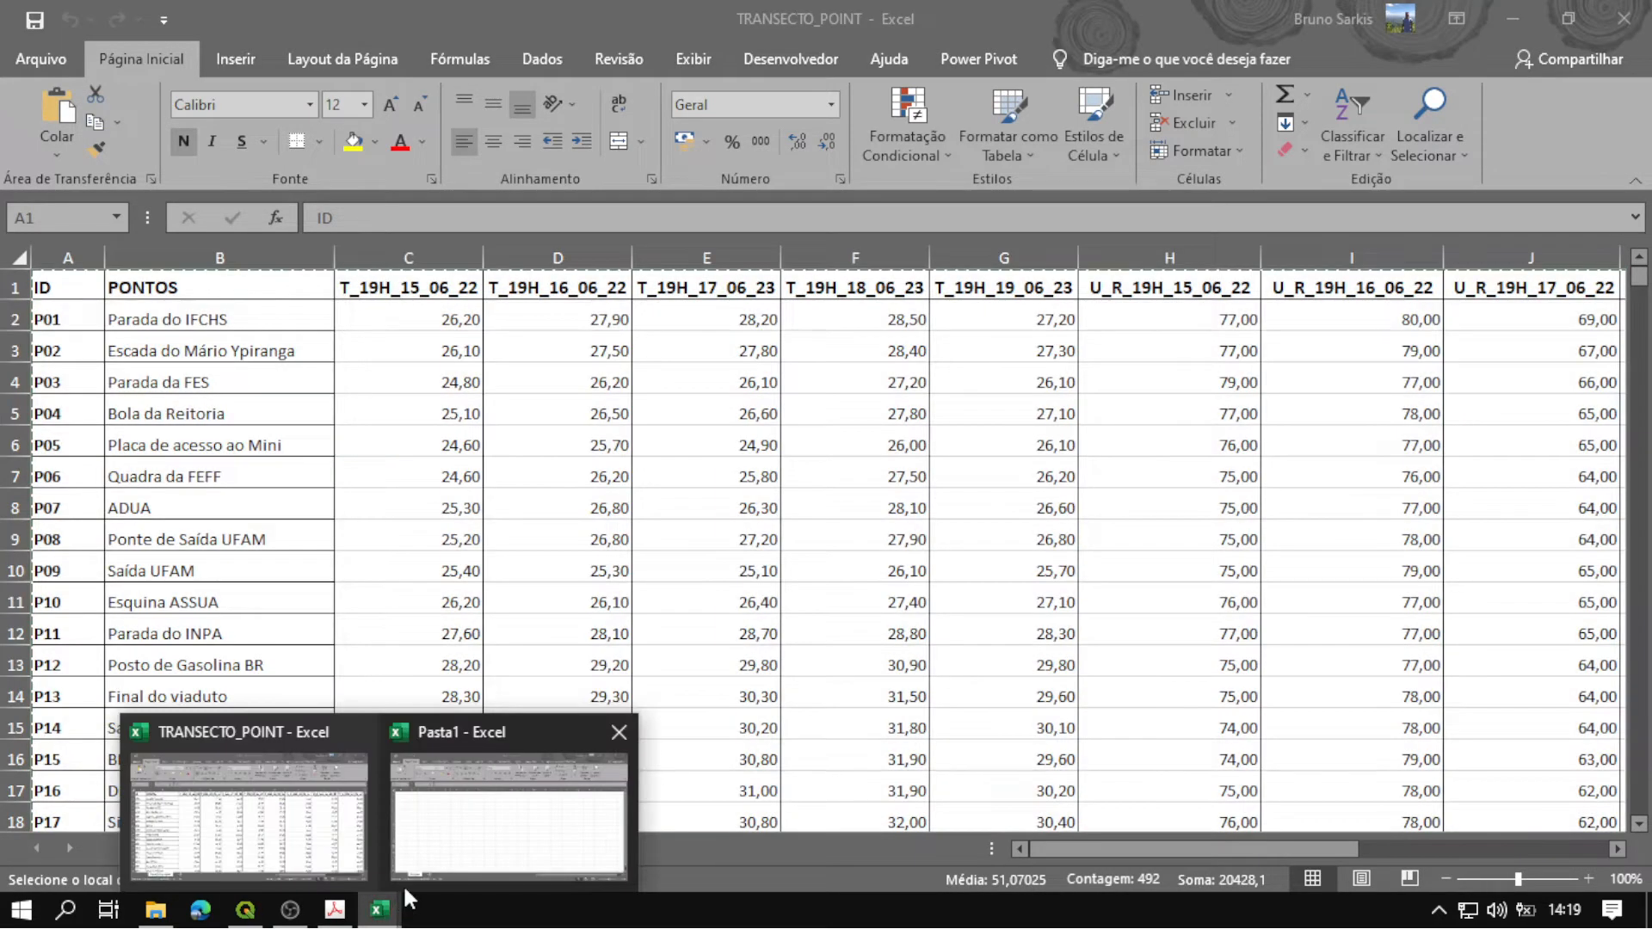
left_click(441, 815)
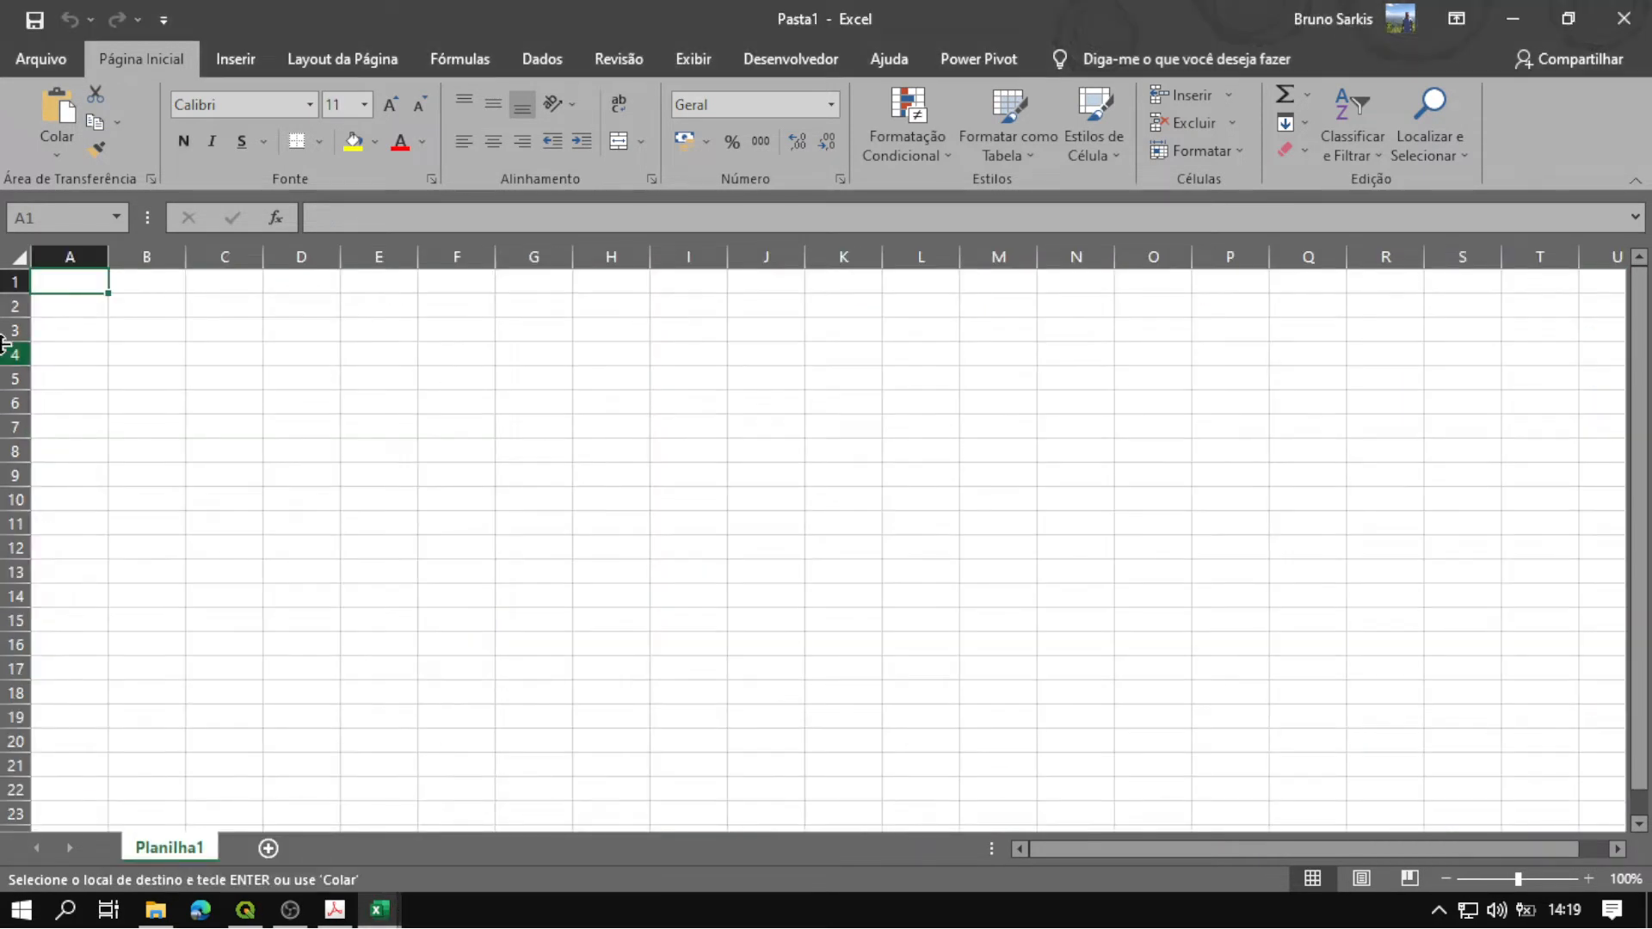
right_click(84, 286)
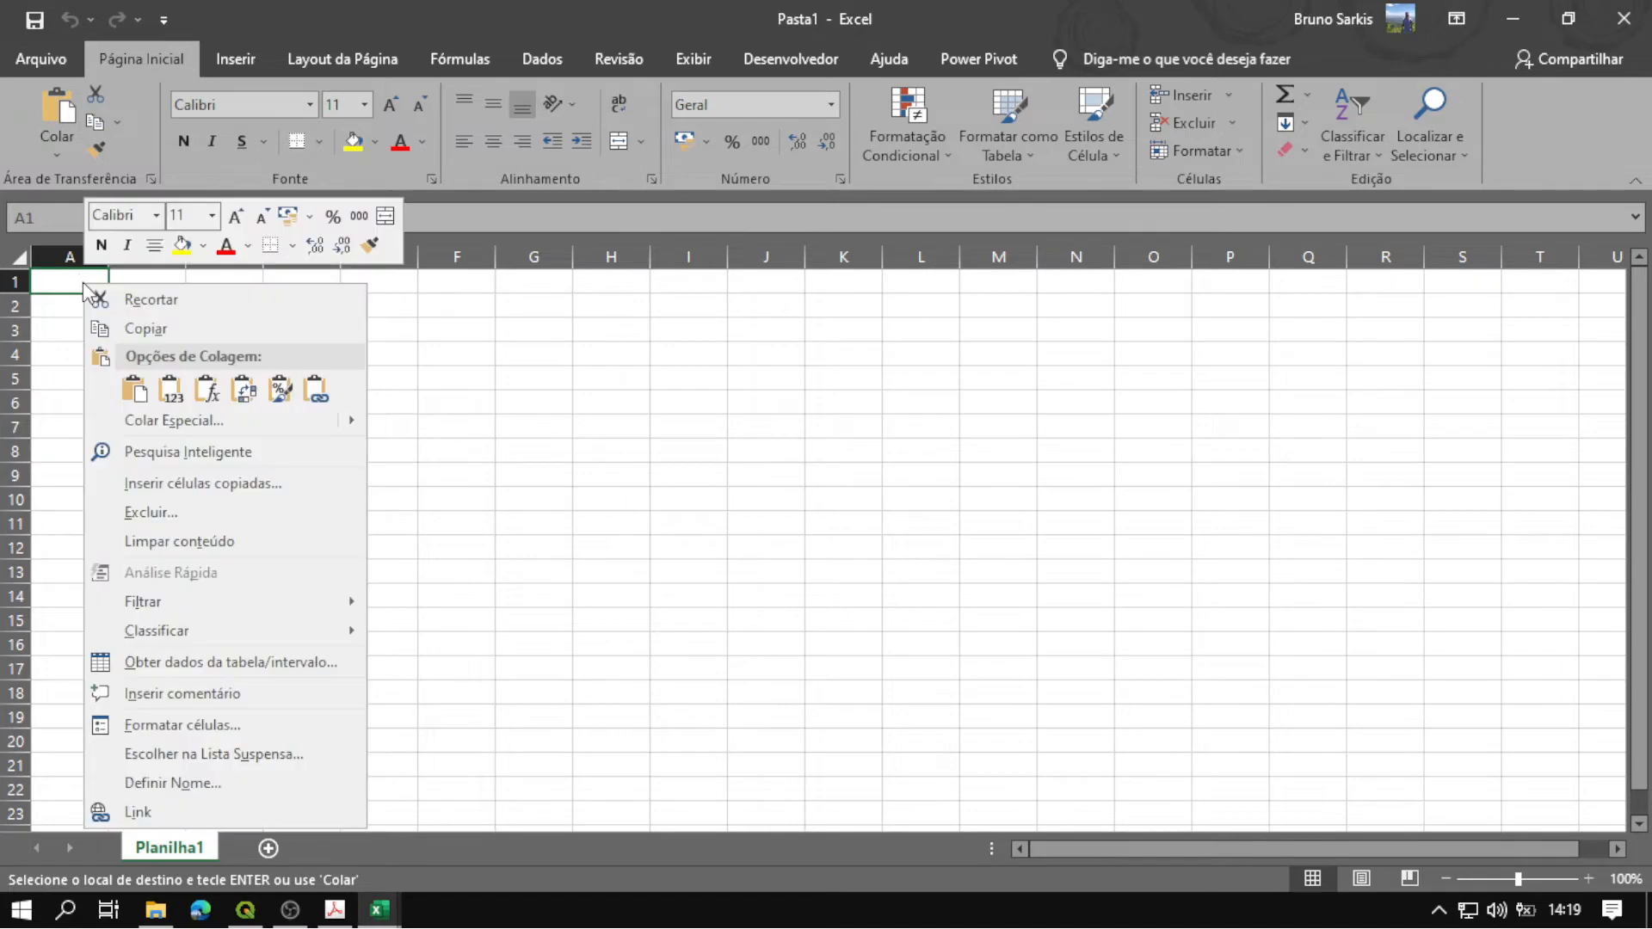
left_click(171, 391)
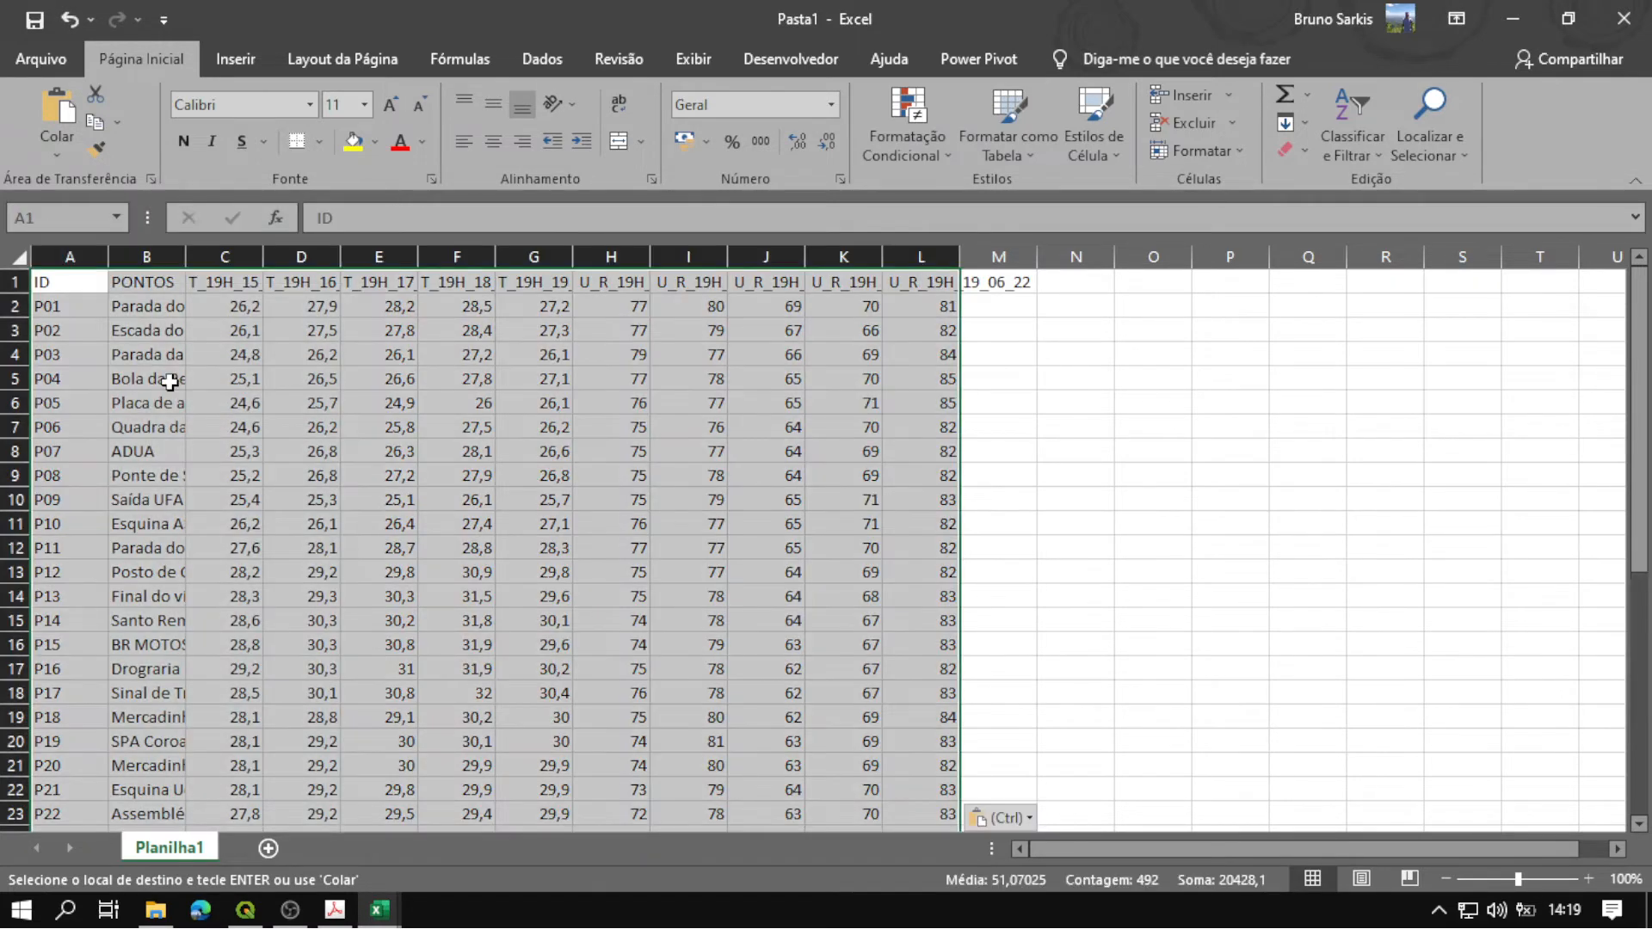
left_click(79, 280)
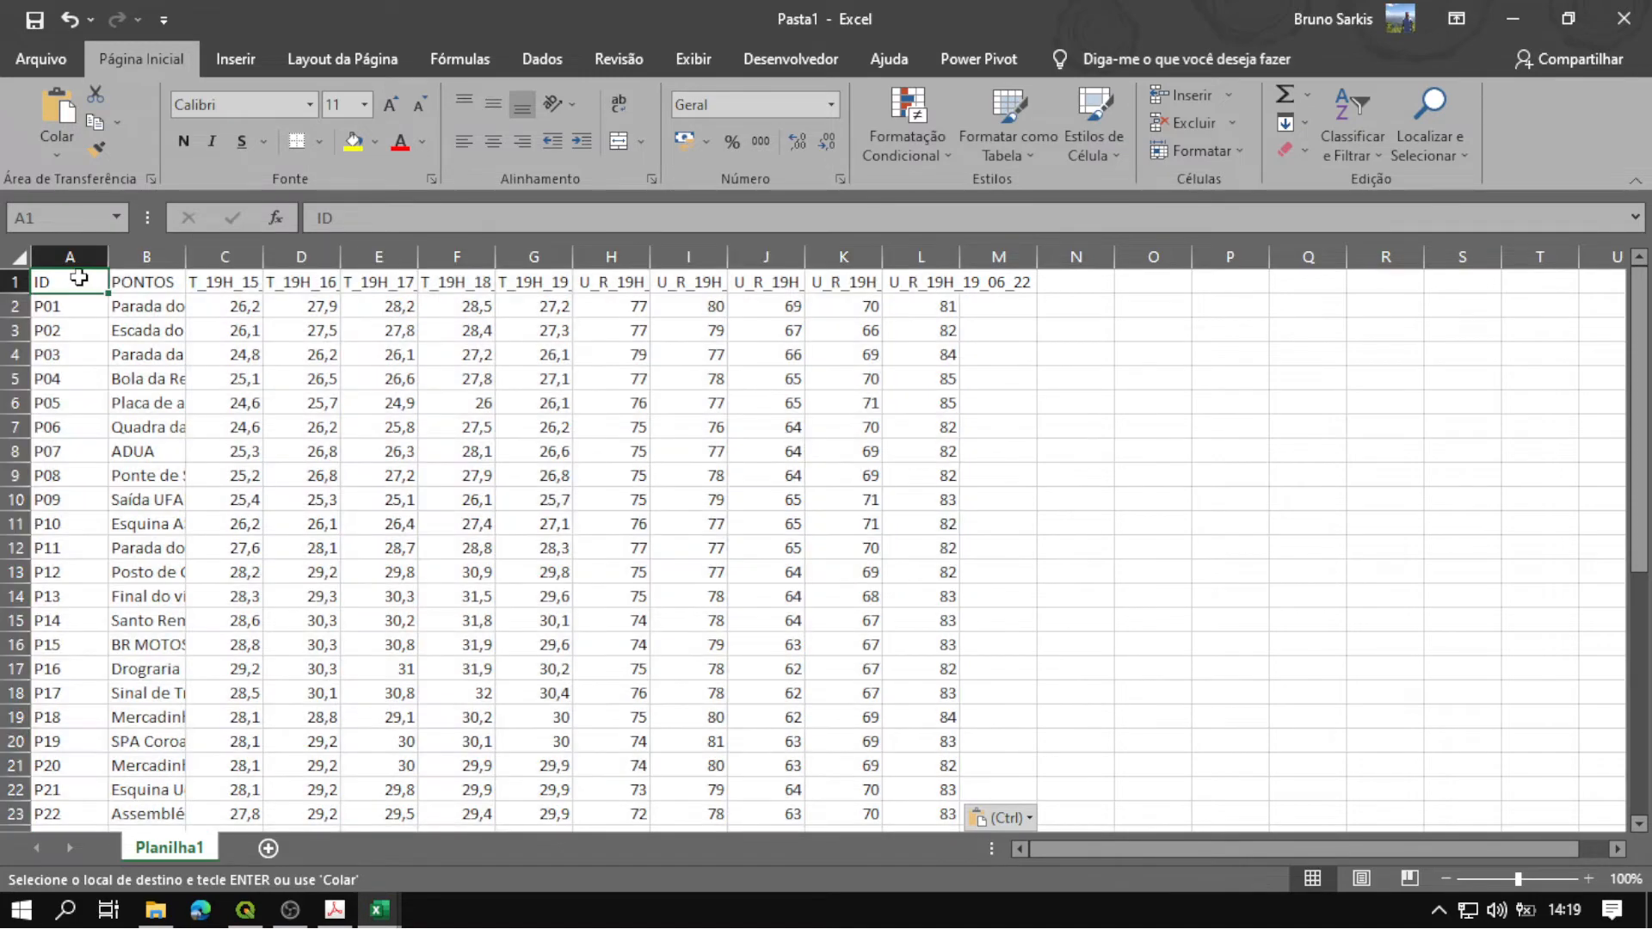
Start saving the new workbook to the PLANILHA folder under the file name Transecto_CSV.
left_click(53, 63)
left_click(100, 387)
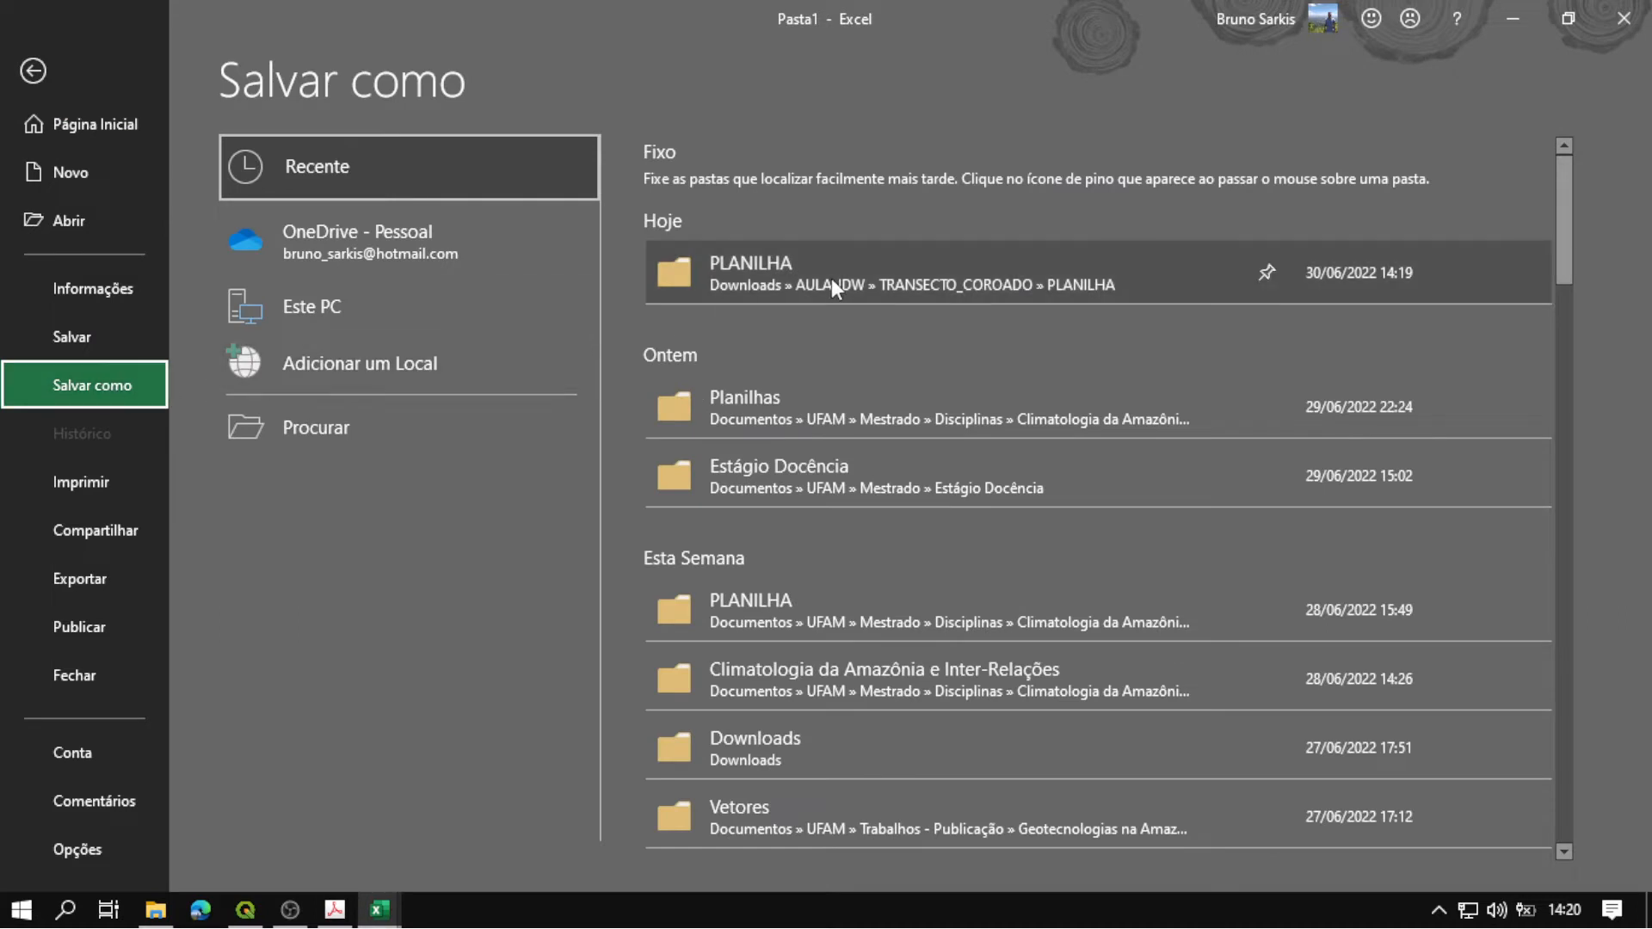
left_click(832, 277)
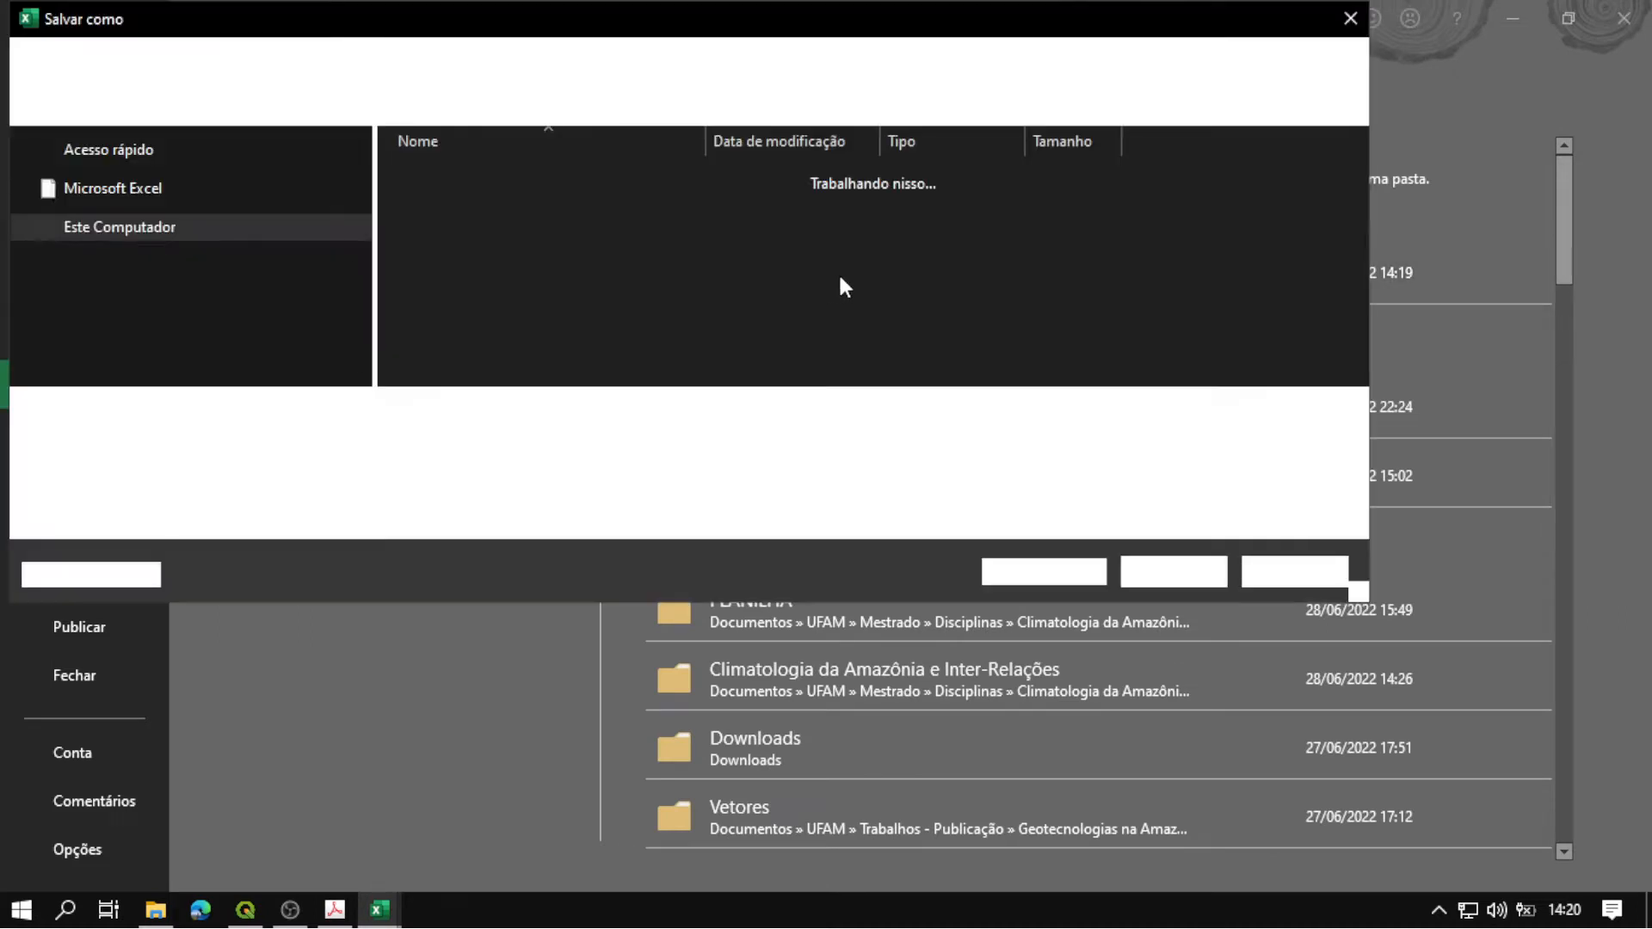
left_click(489, 414)
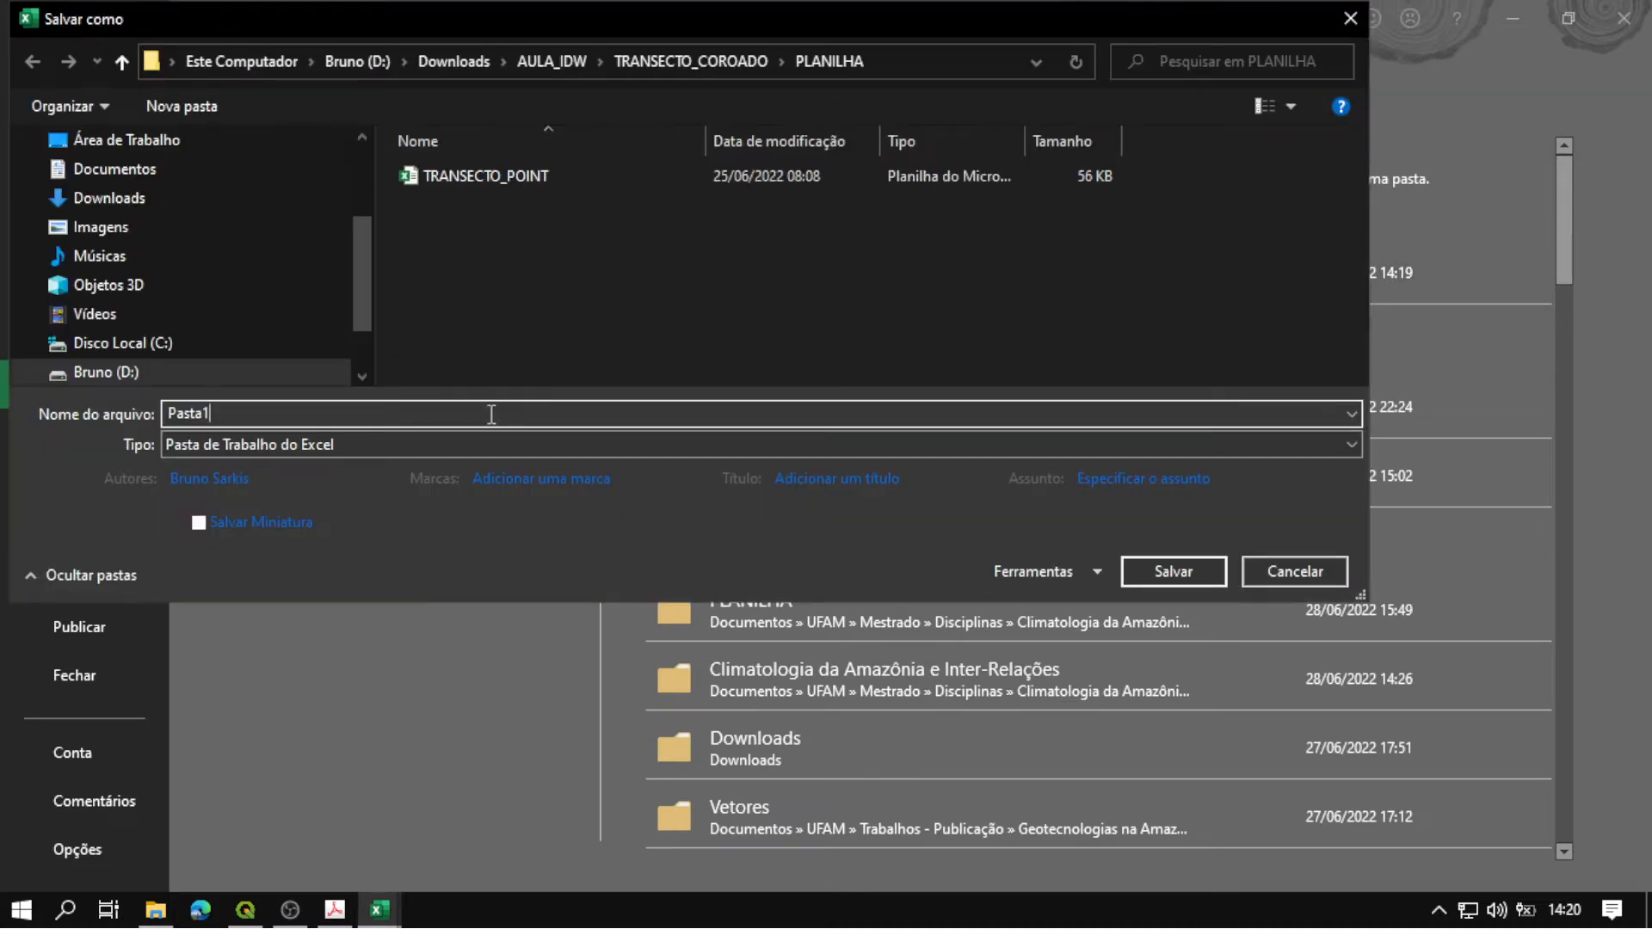
type("Tra")
key("BackSpace")
key("BackSpace")
key("BackSpace")
key("BackSpace")
key("BackSpace")
key("BackSpace")
key("BackSpace")
type("Transec")
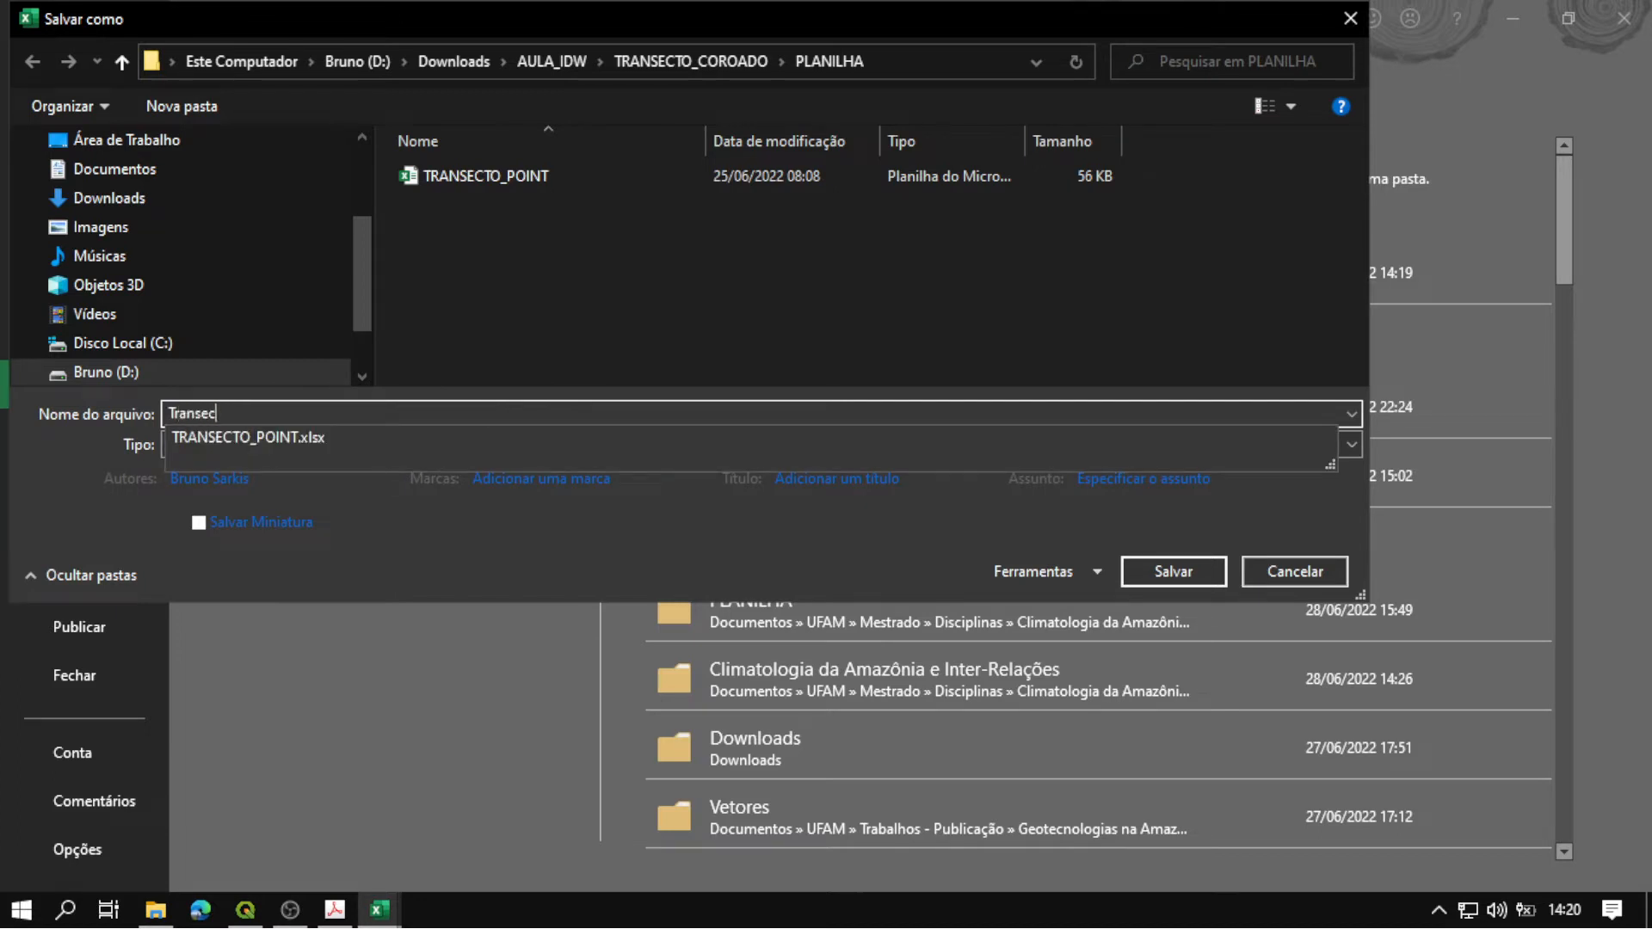
type("to_CSV")
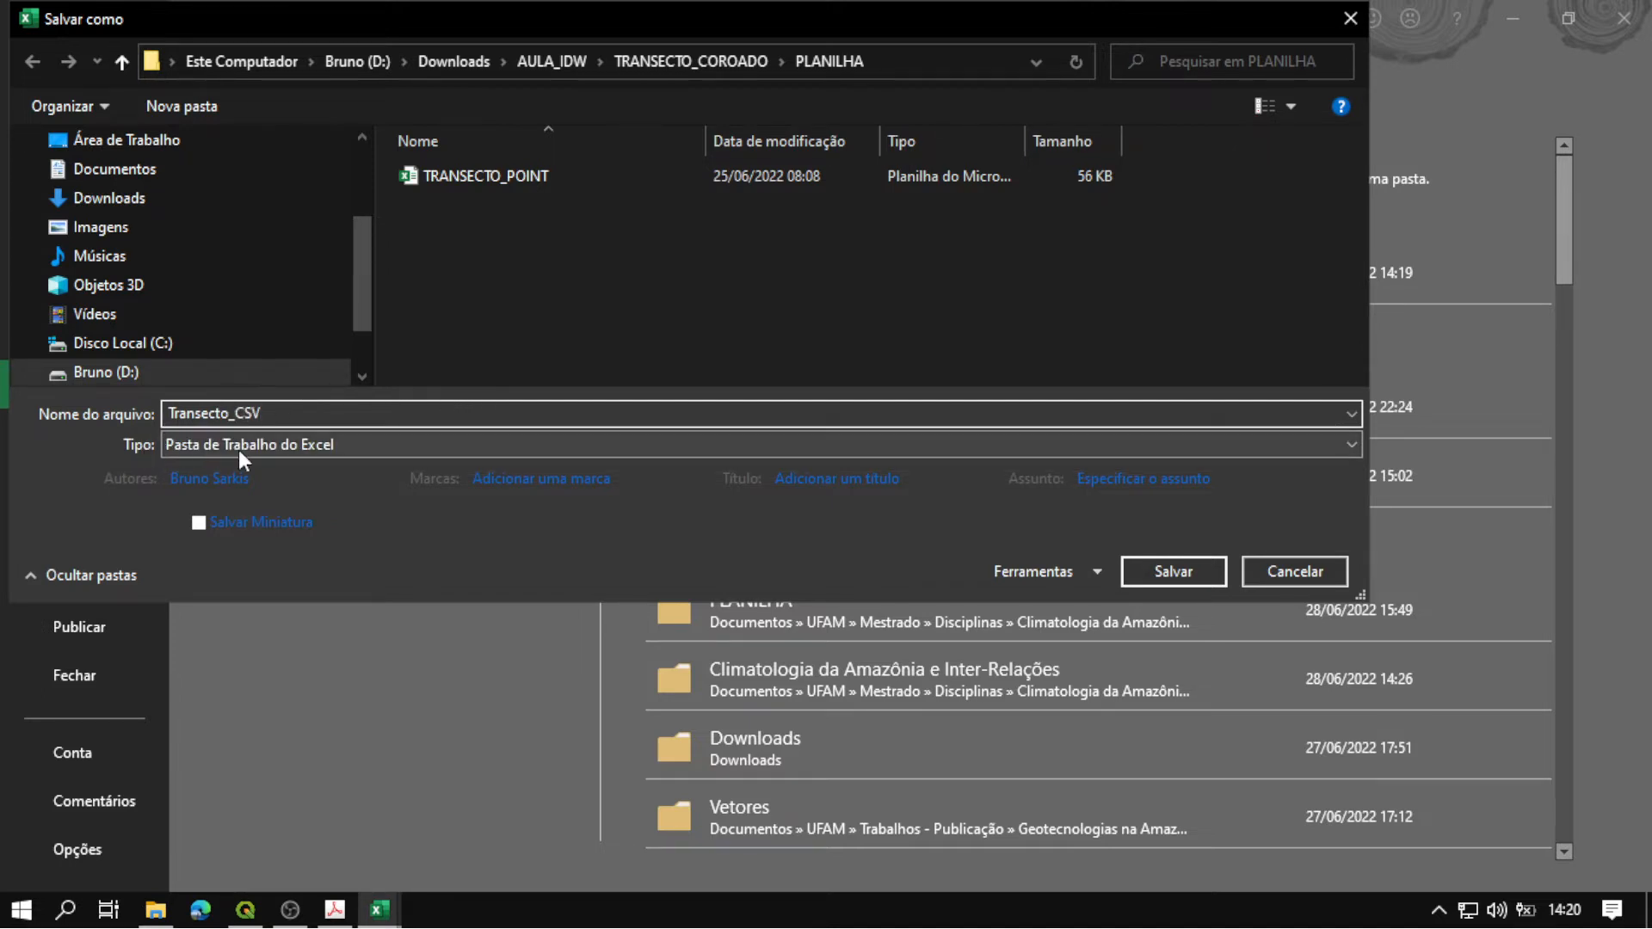
Set the file type to CSV UTF-8 (Delimitado por vírgulas) and save the file.
left_click(347, 443)
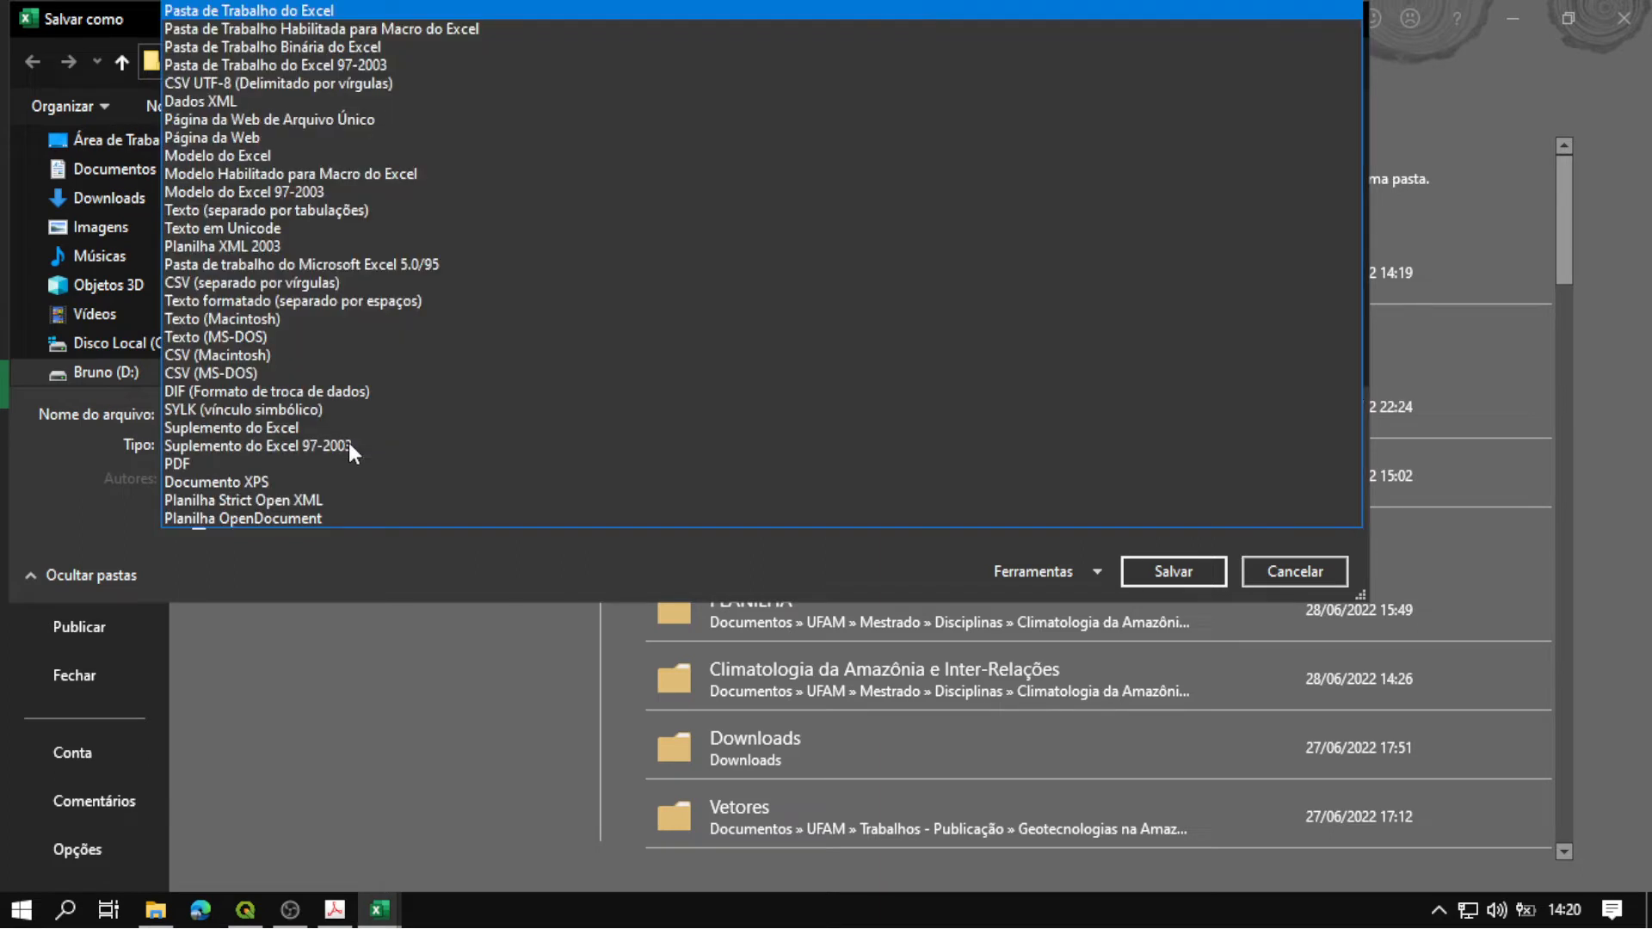
left_click(396, 85)
left_click(1169, 537)
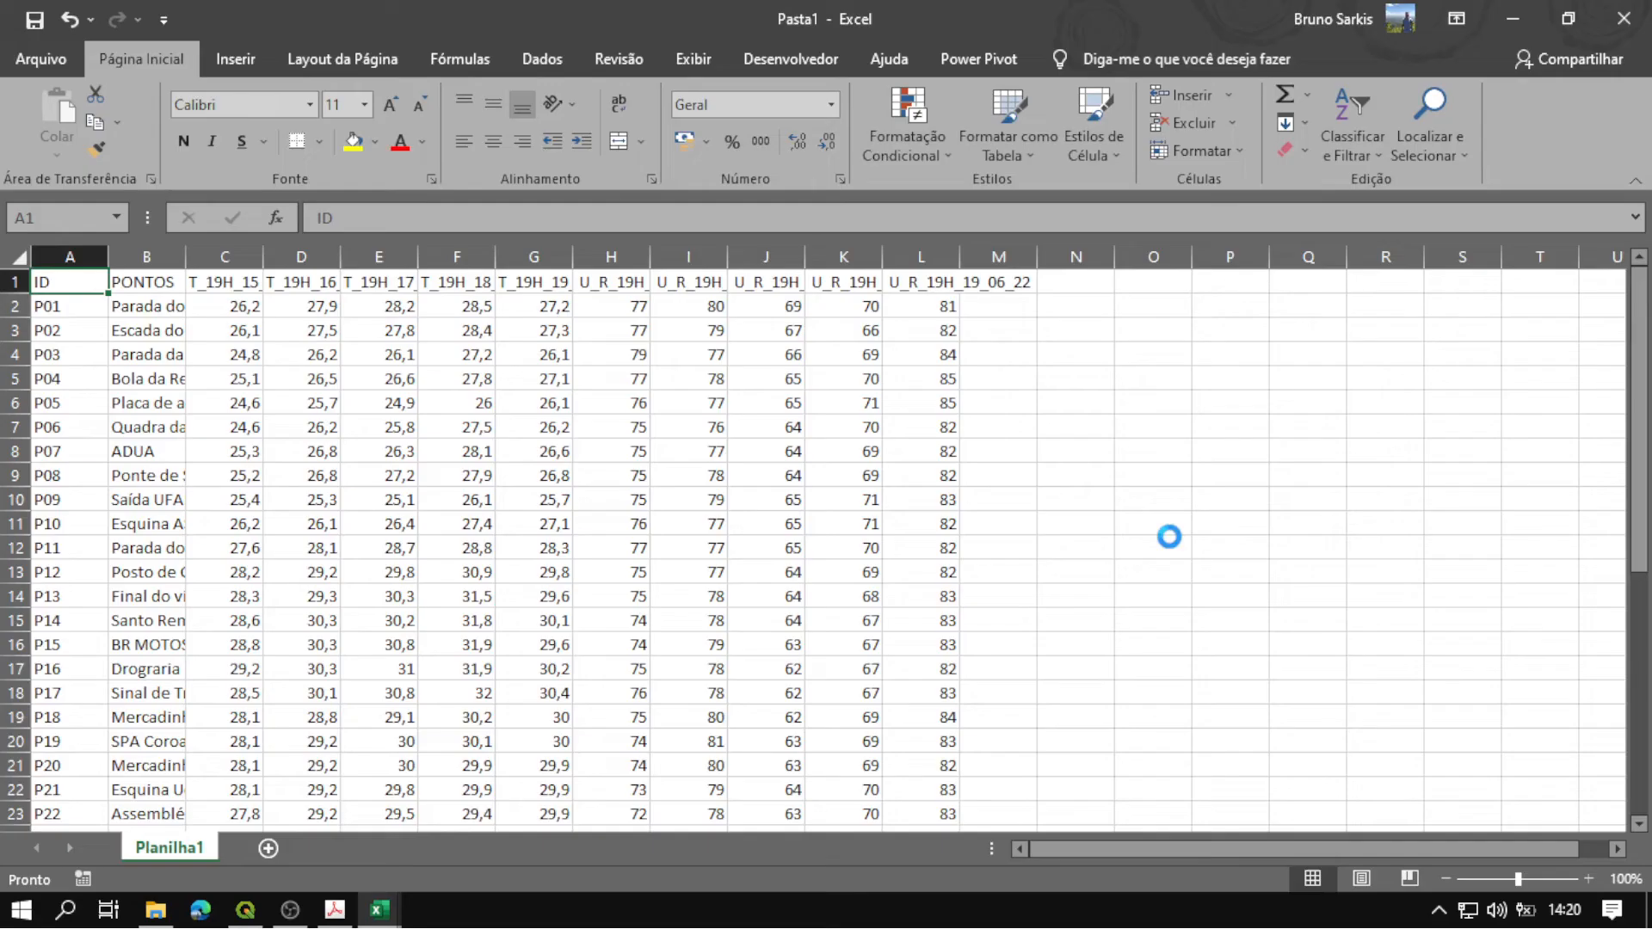
left_click(715, 535)
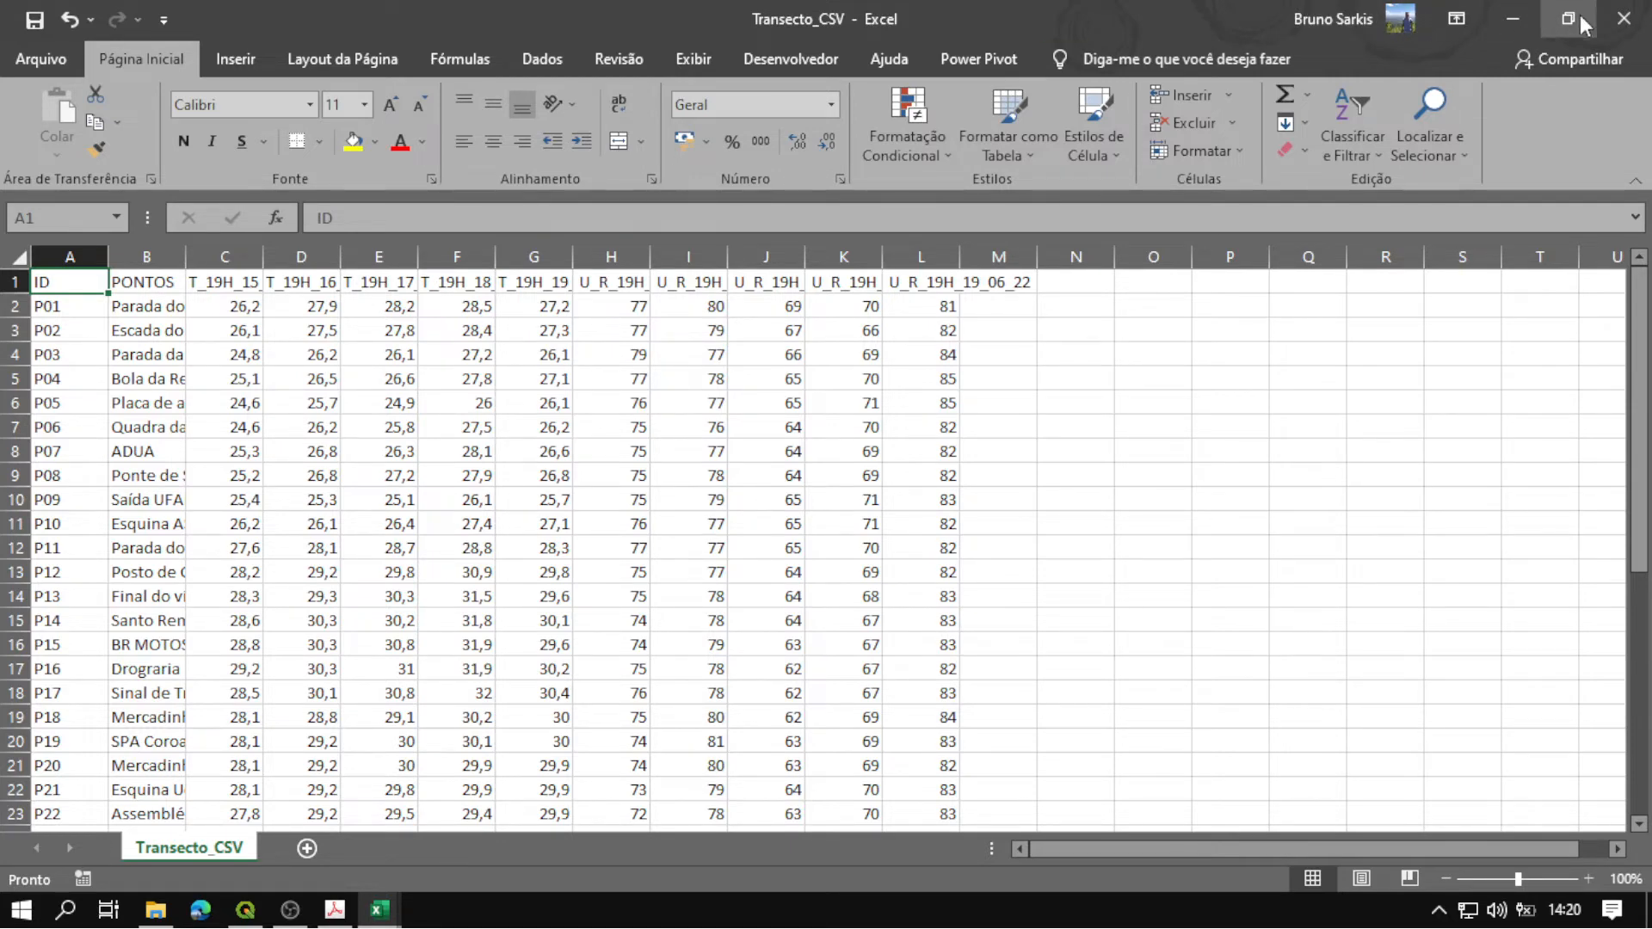
Close both Excel workbooks and the full-screen PDF presentation.
left_click(1622, 19)
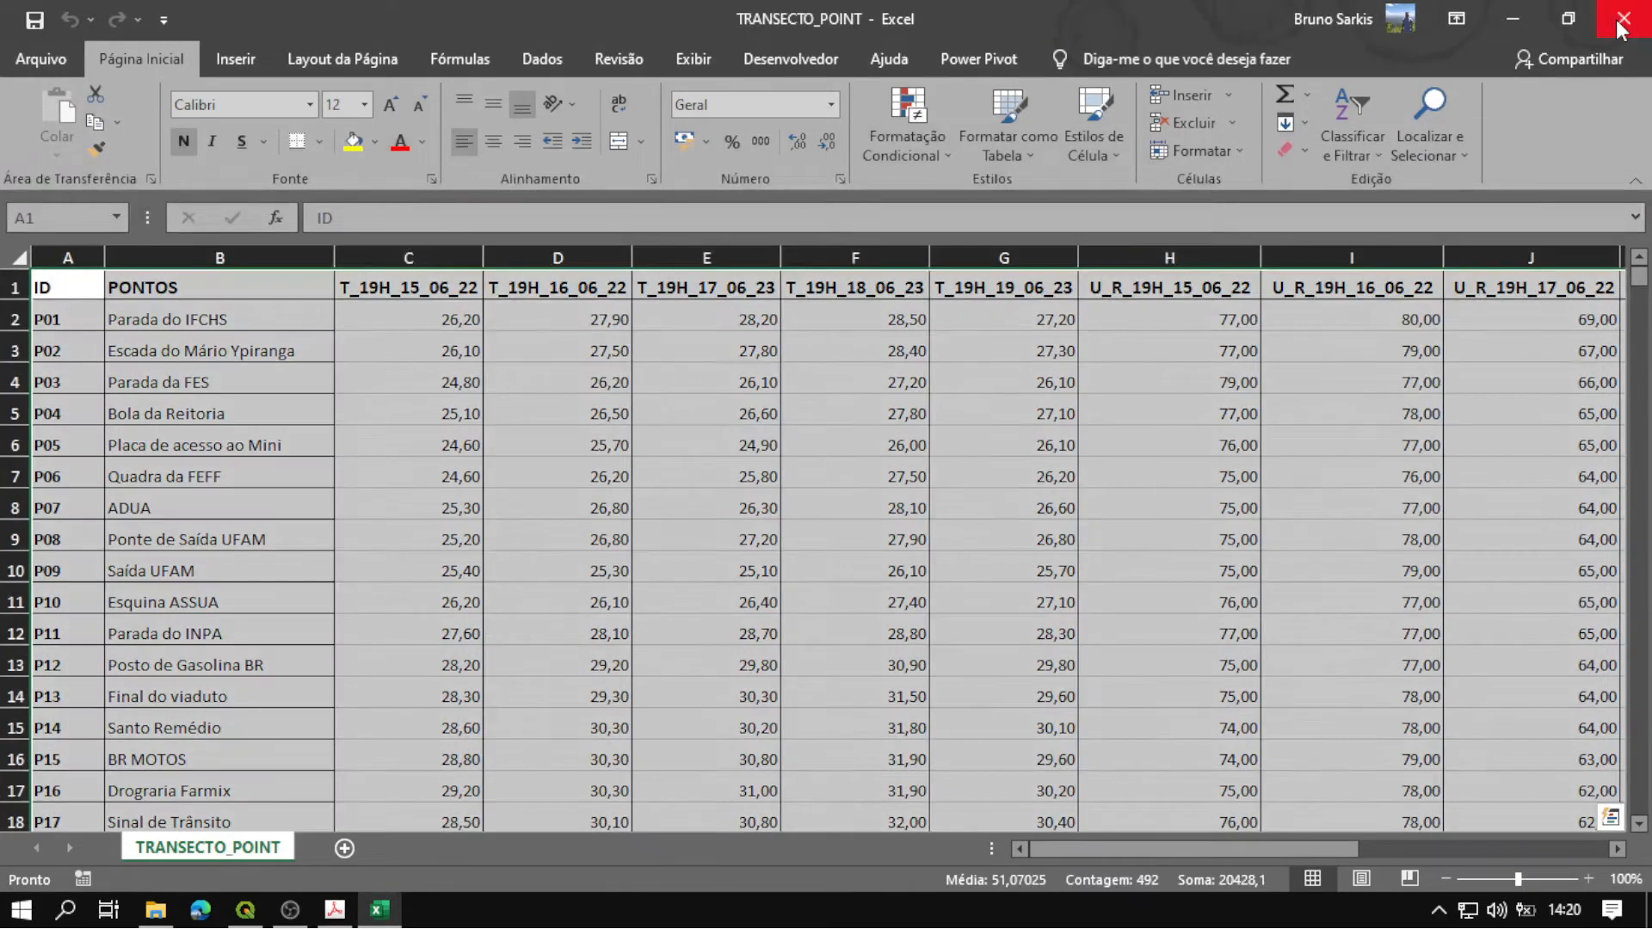
left_click(1621, 18)
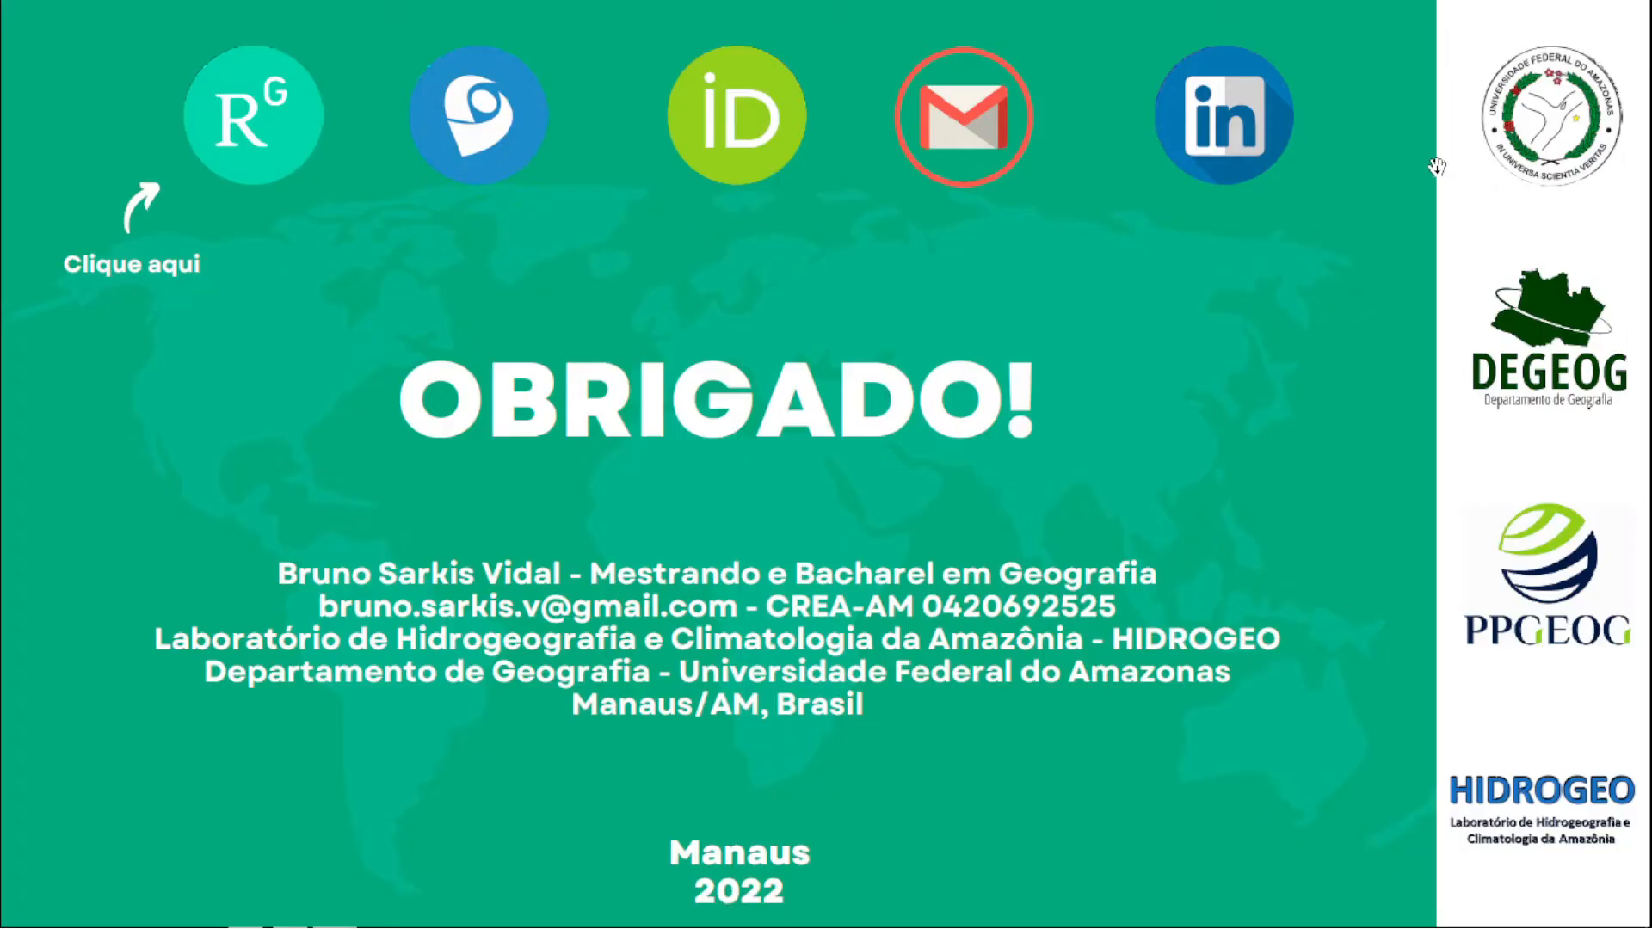
key("Escape")
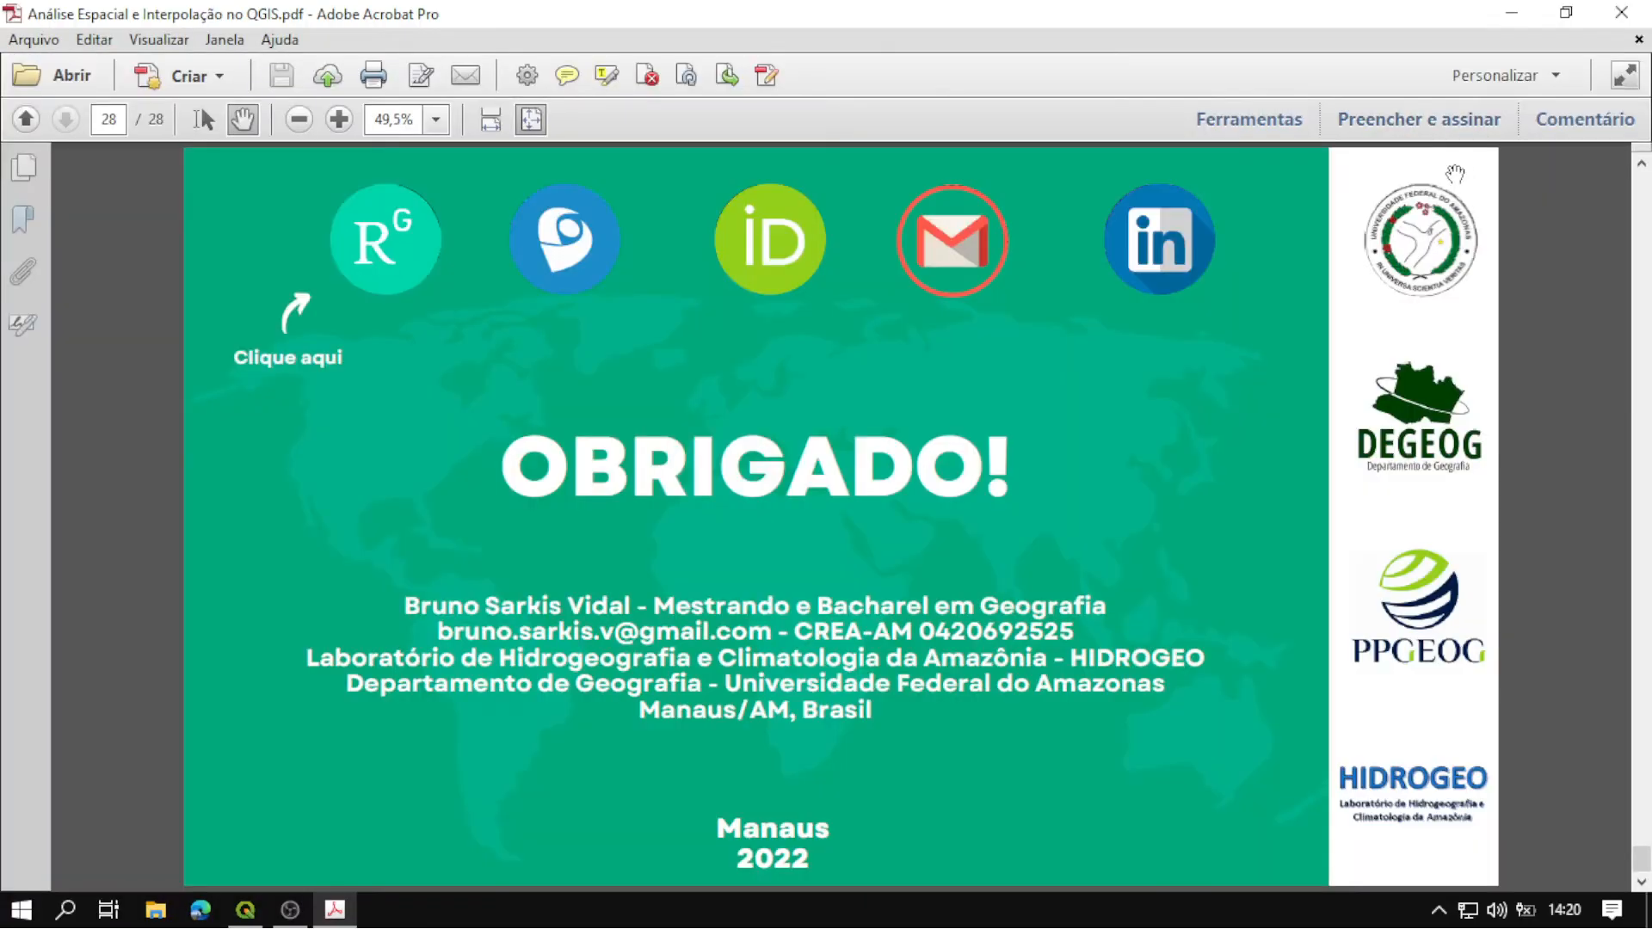
left_click(1612, 17)
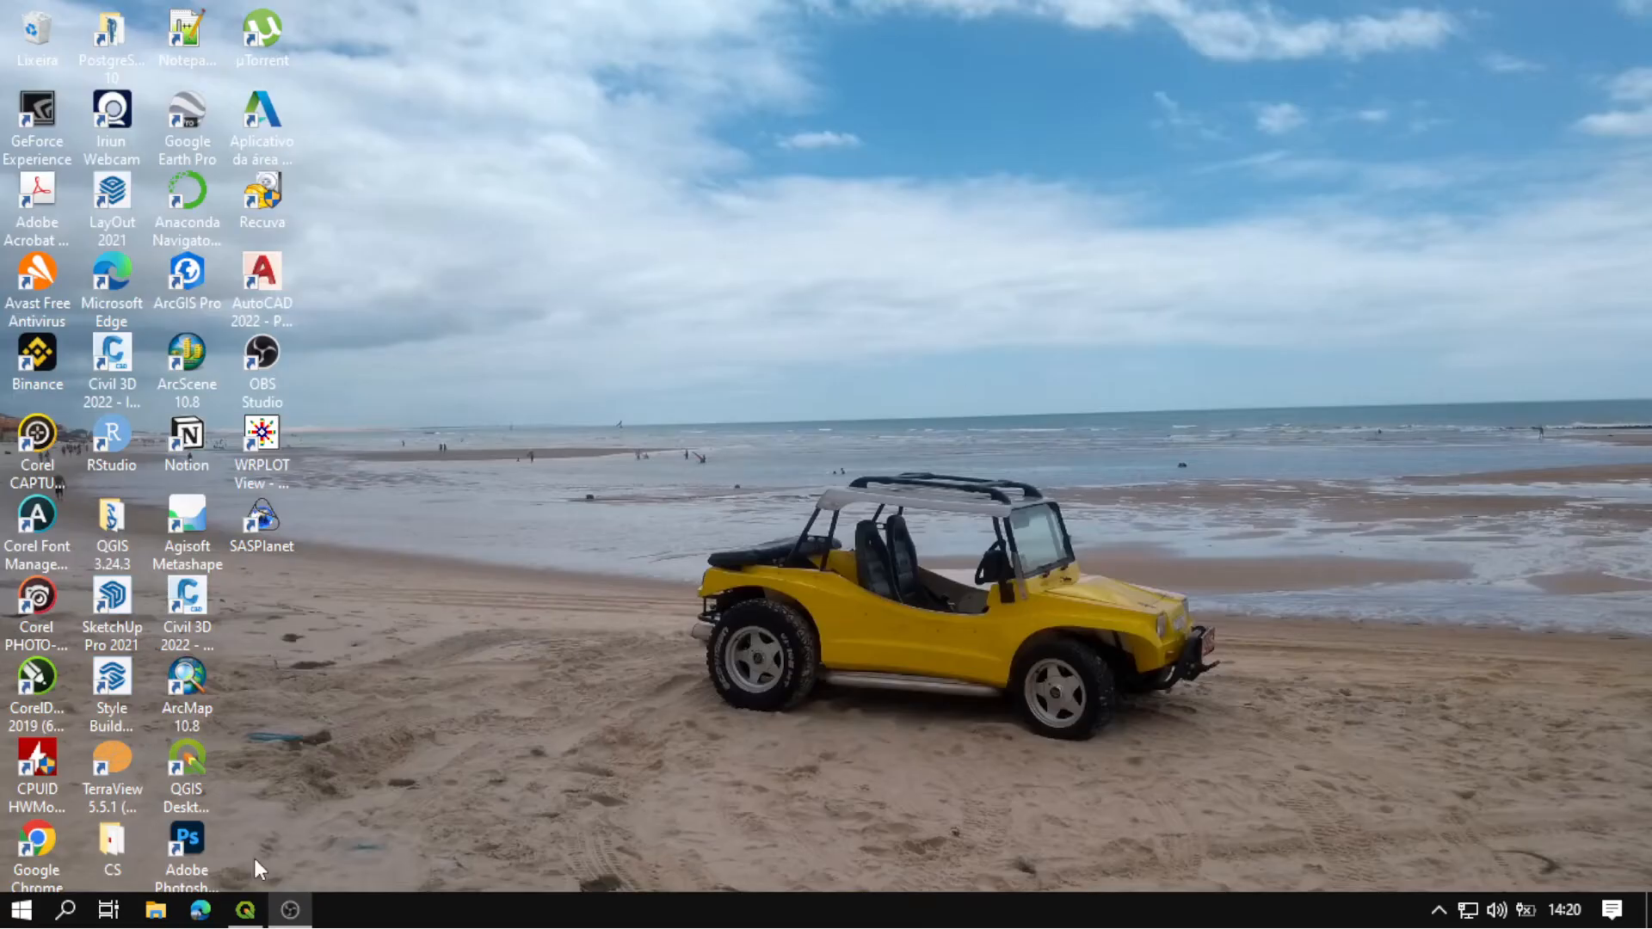
Switch to QGIS and open the data source manager for adding a vector layer.
left_click(245, 910)
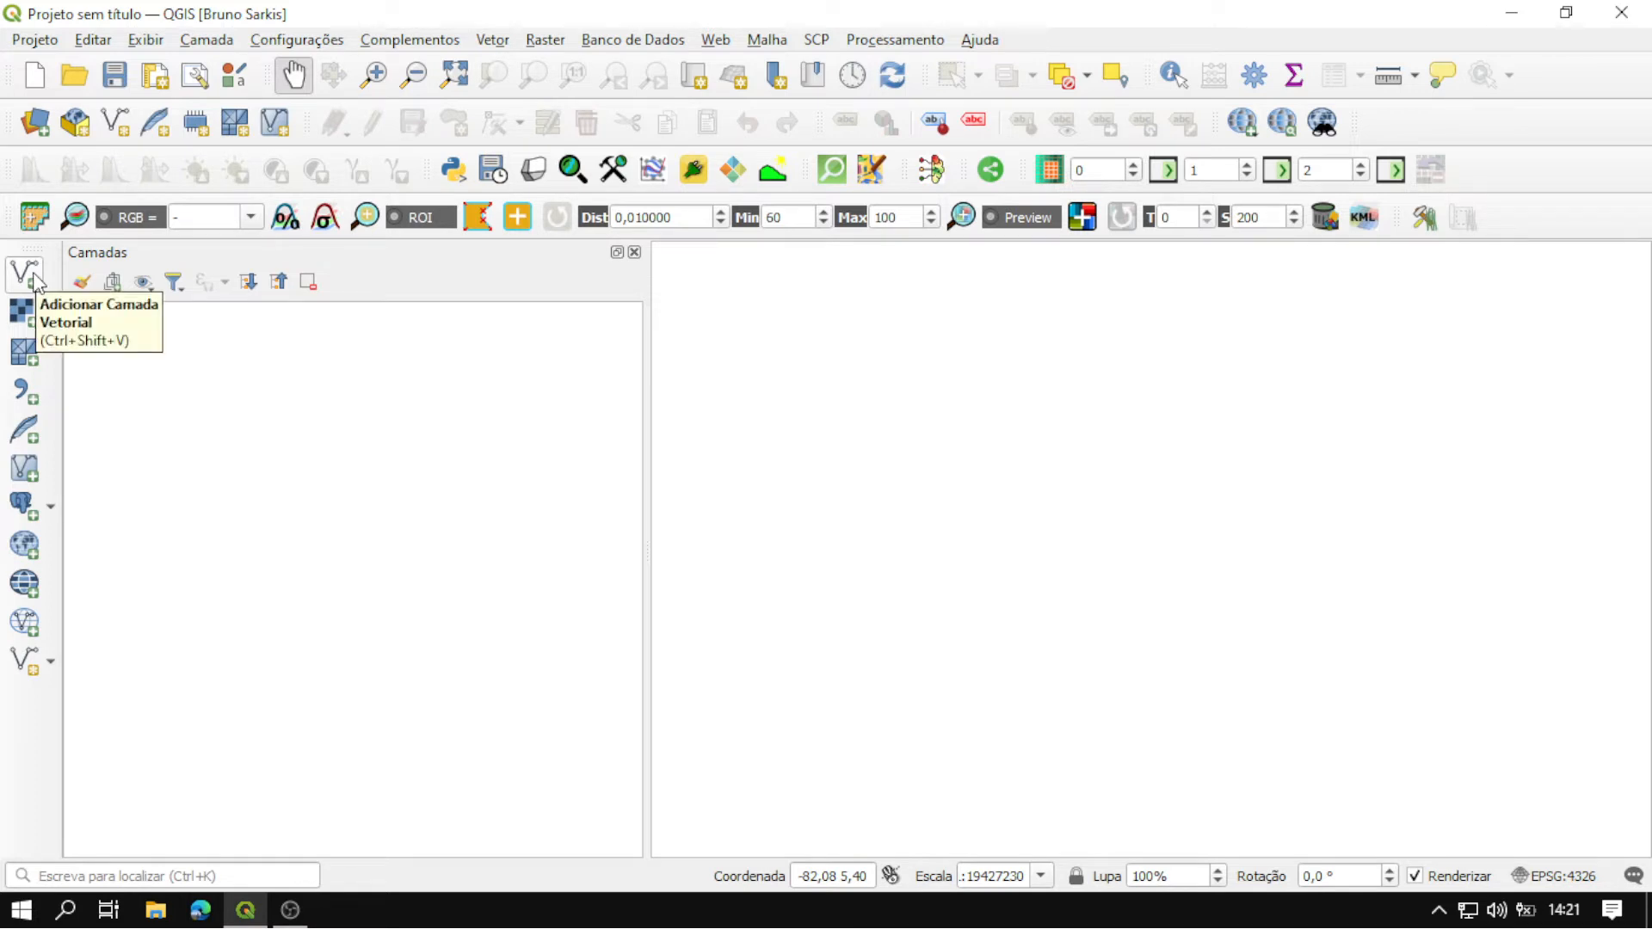
left_click(198, 41)
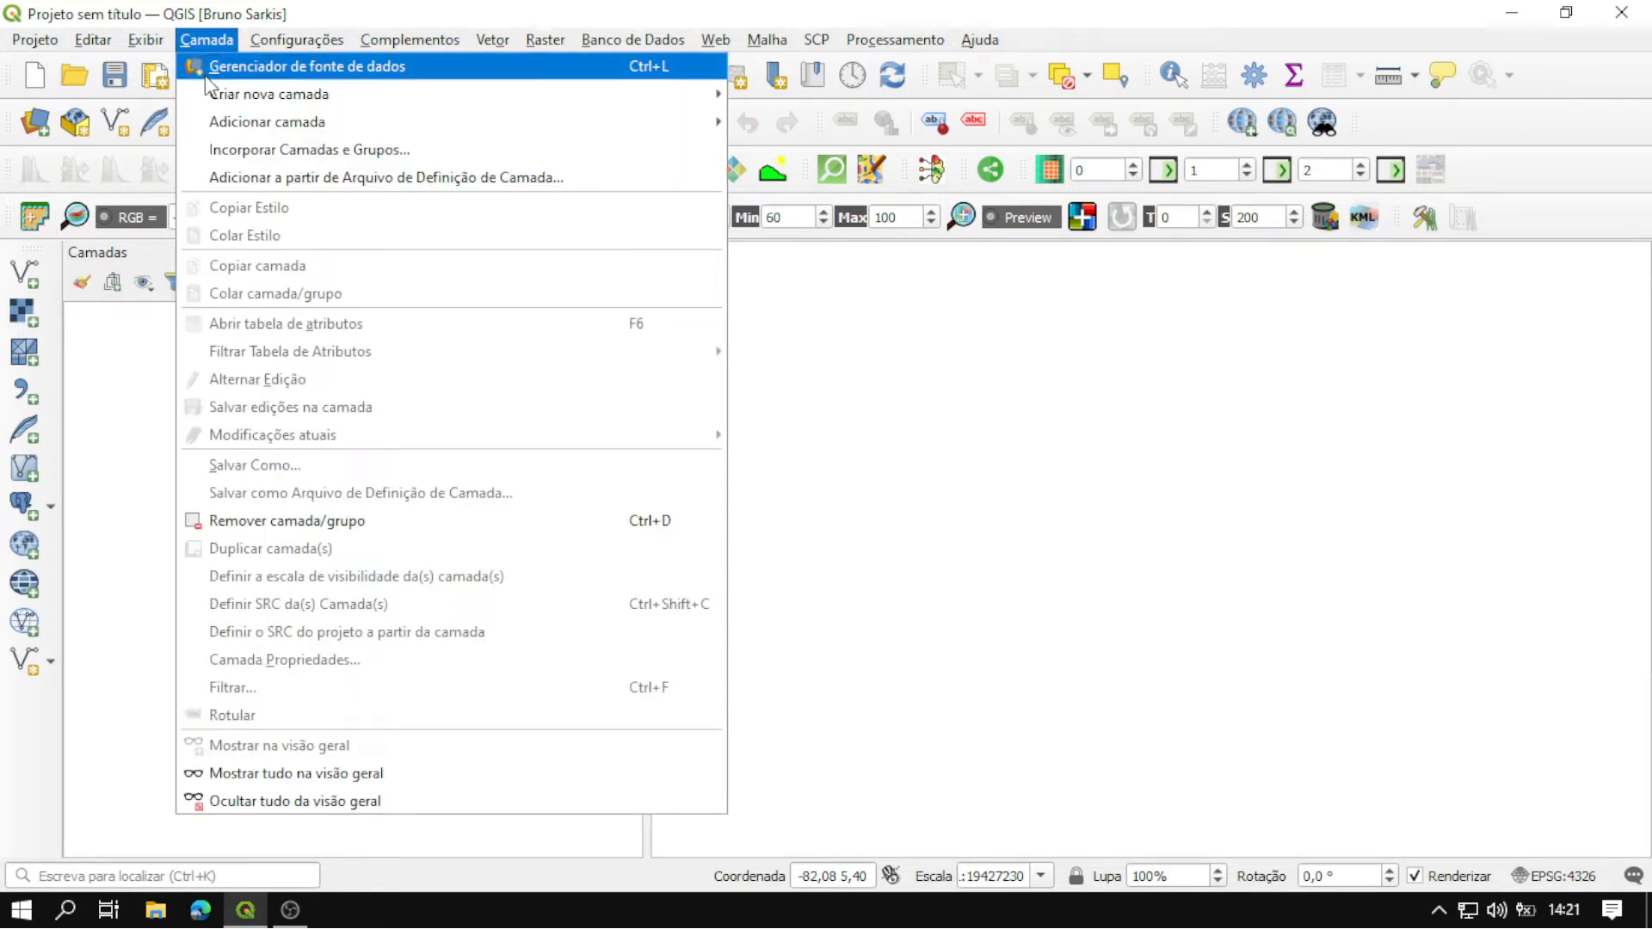
mouse_move(416, 126)
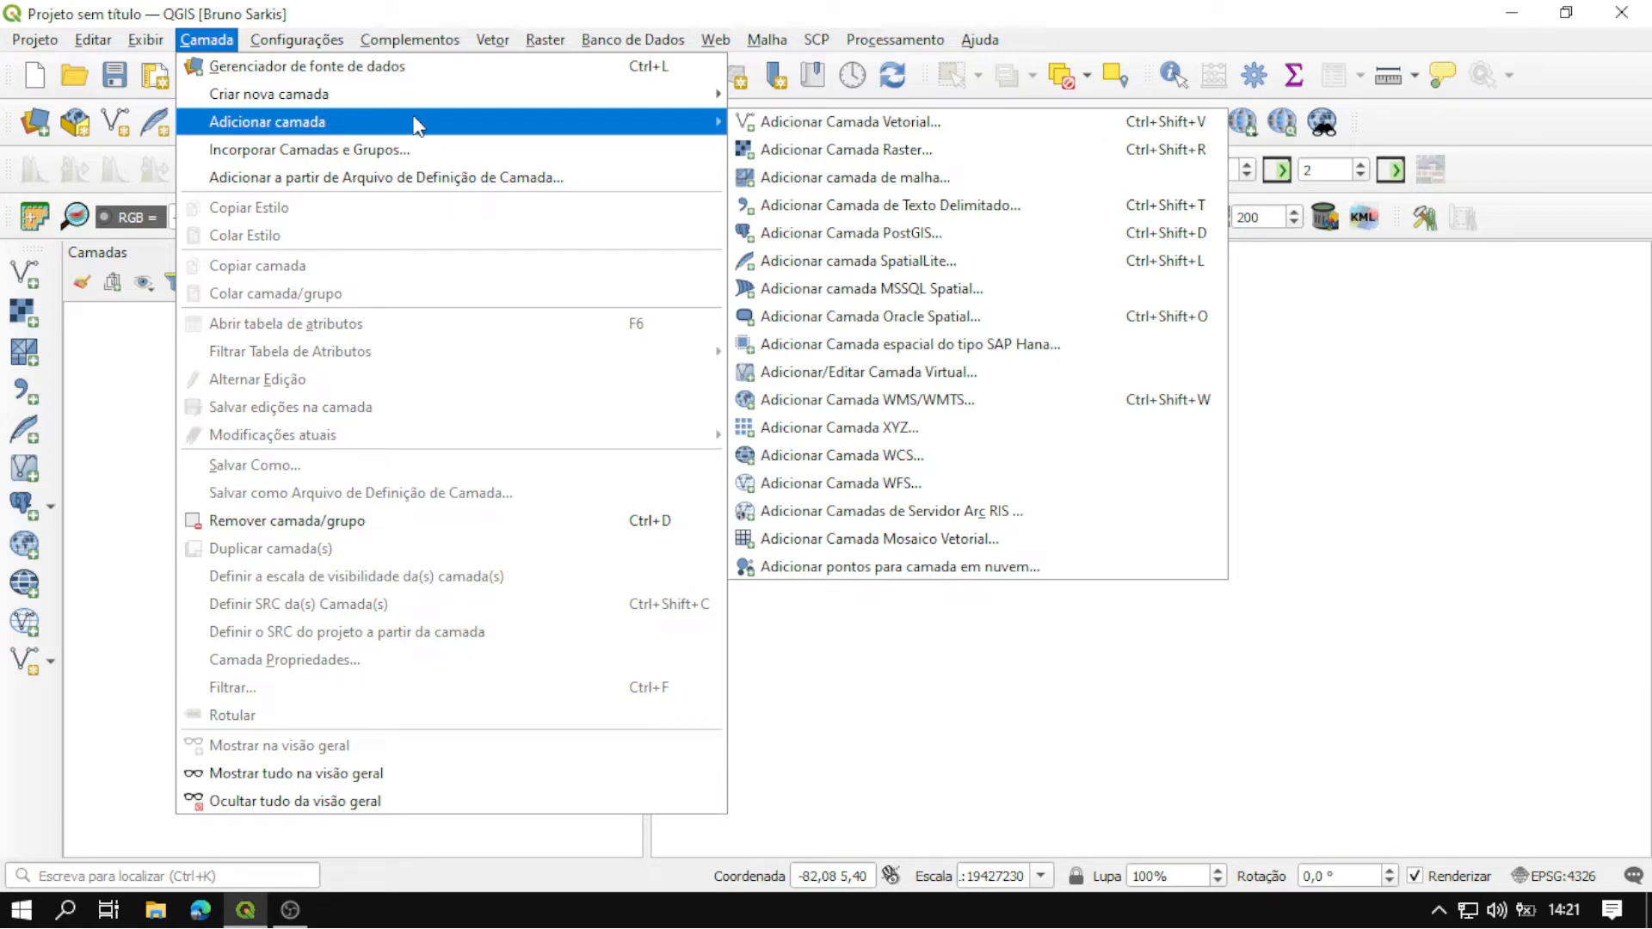
left_click(894, 131)
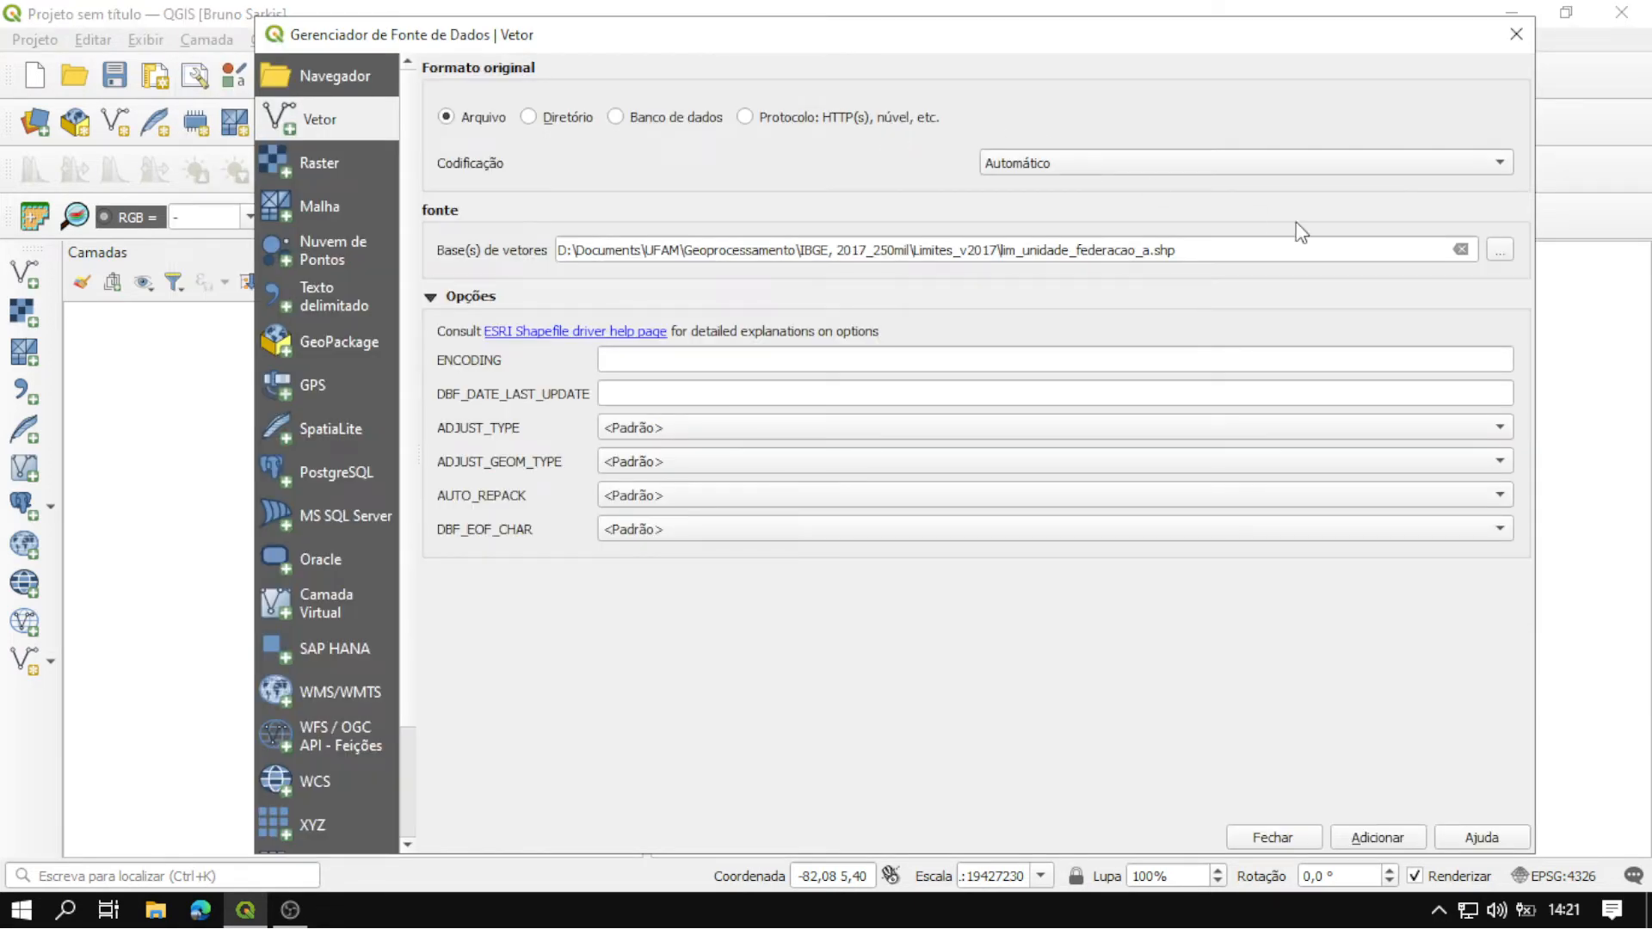
Browse for the vector source files in the Downloads folder AULA_IDW, under TRANSECTO_COROADO and VETORIAL.
left_click(1502, 250)
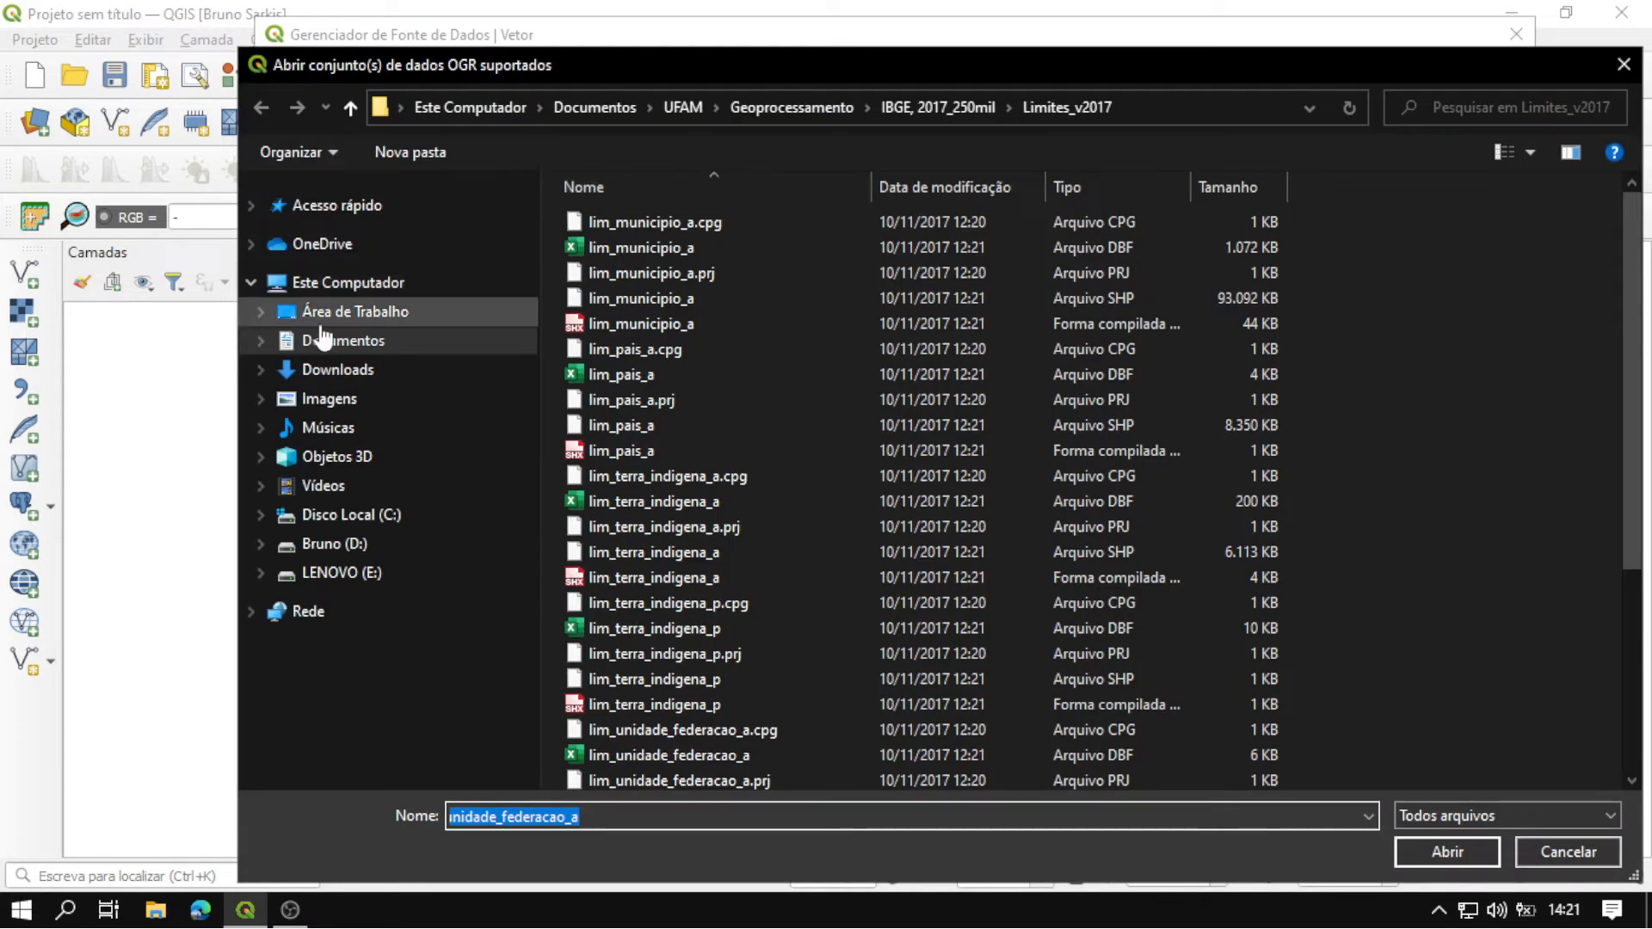
left_click(338, 369)
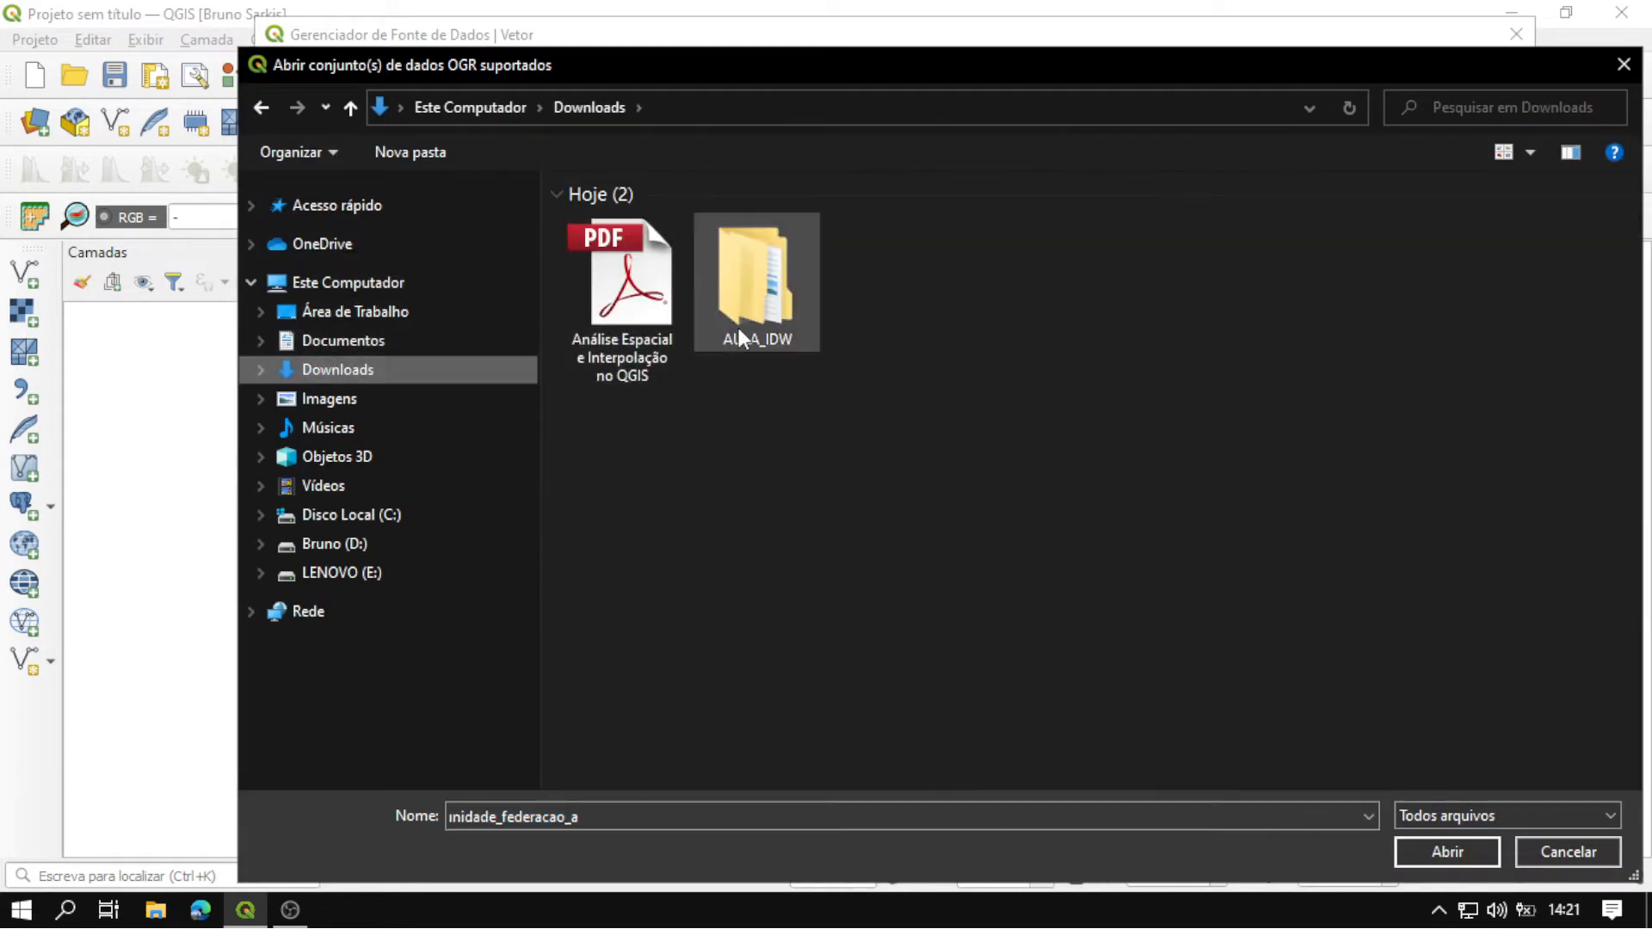
double_click(775, 301)
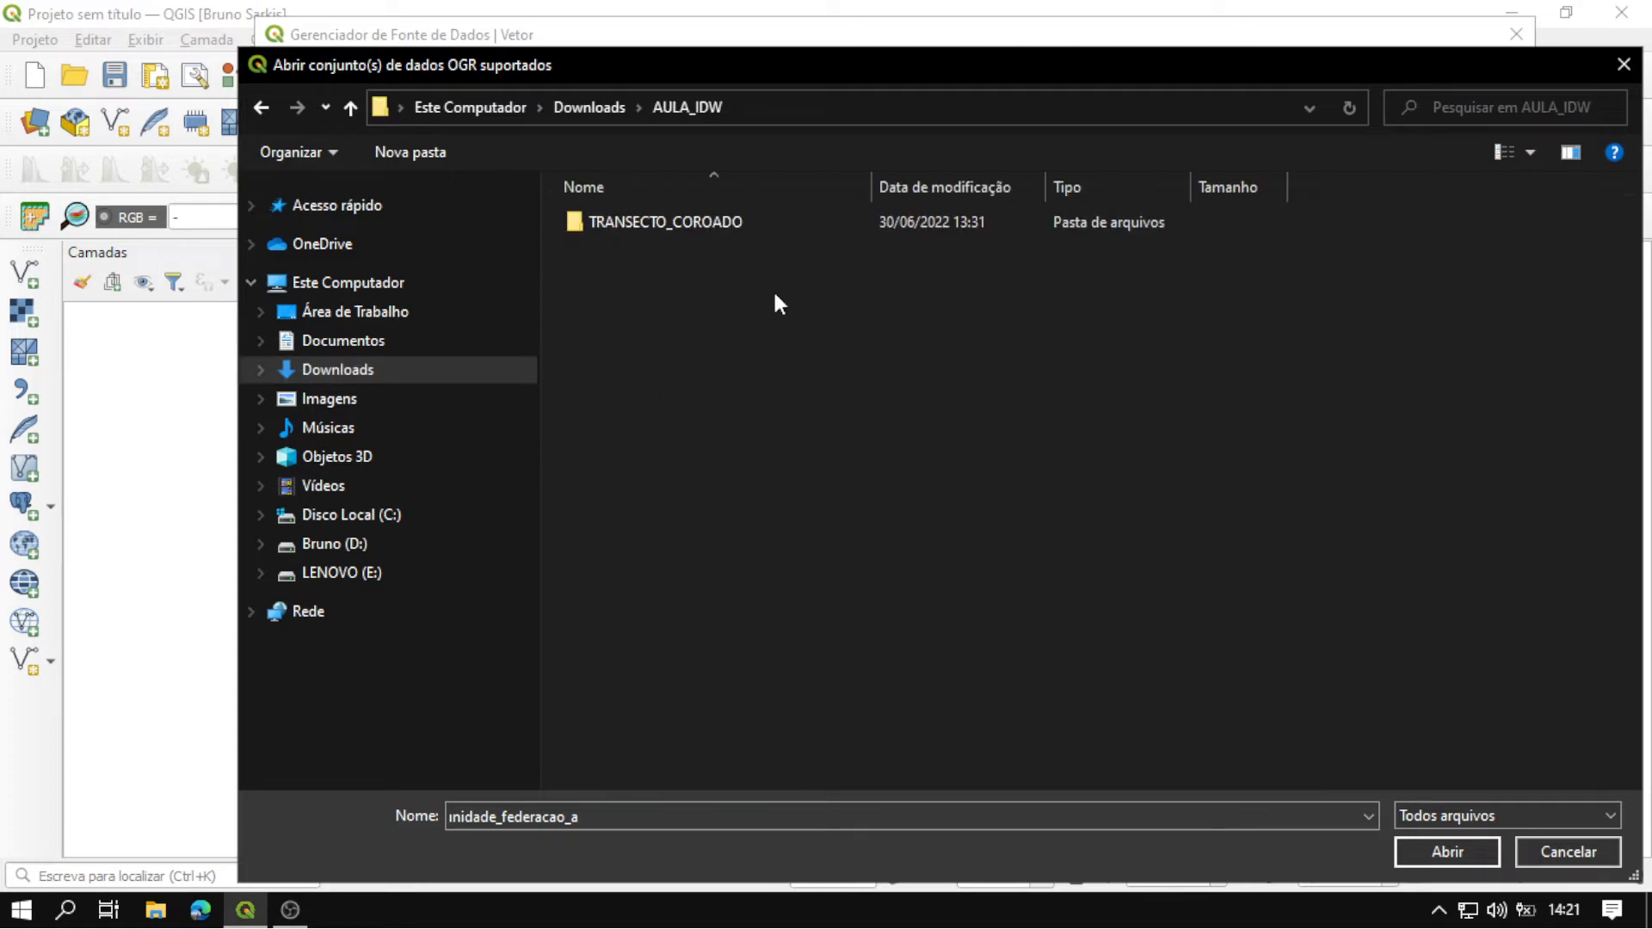
double_click(716, 216)
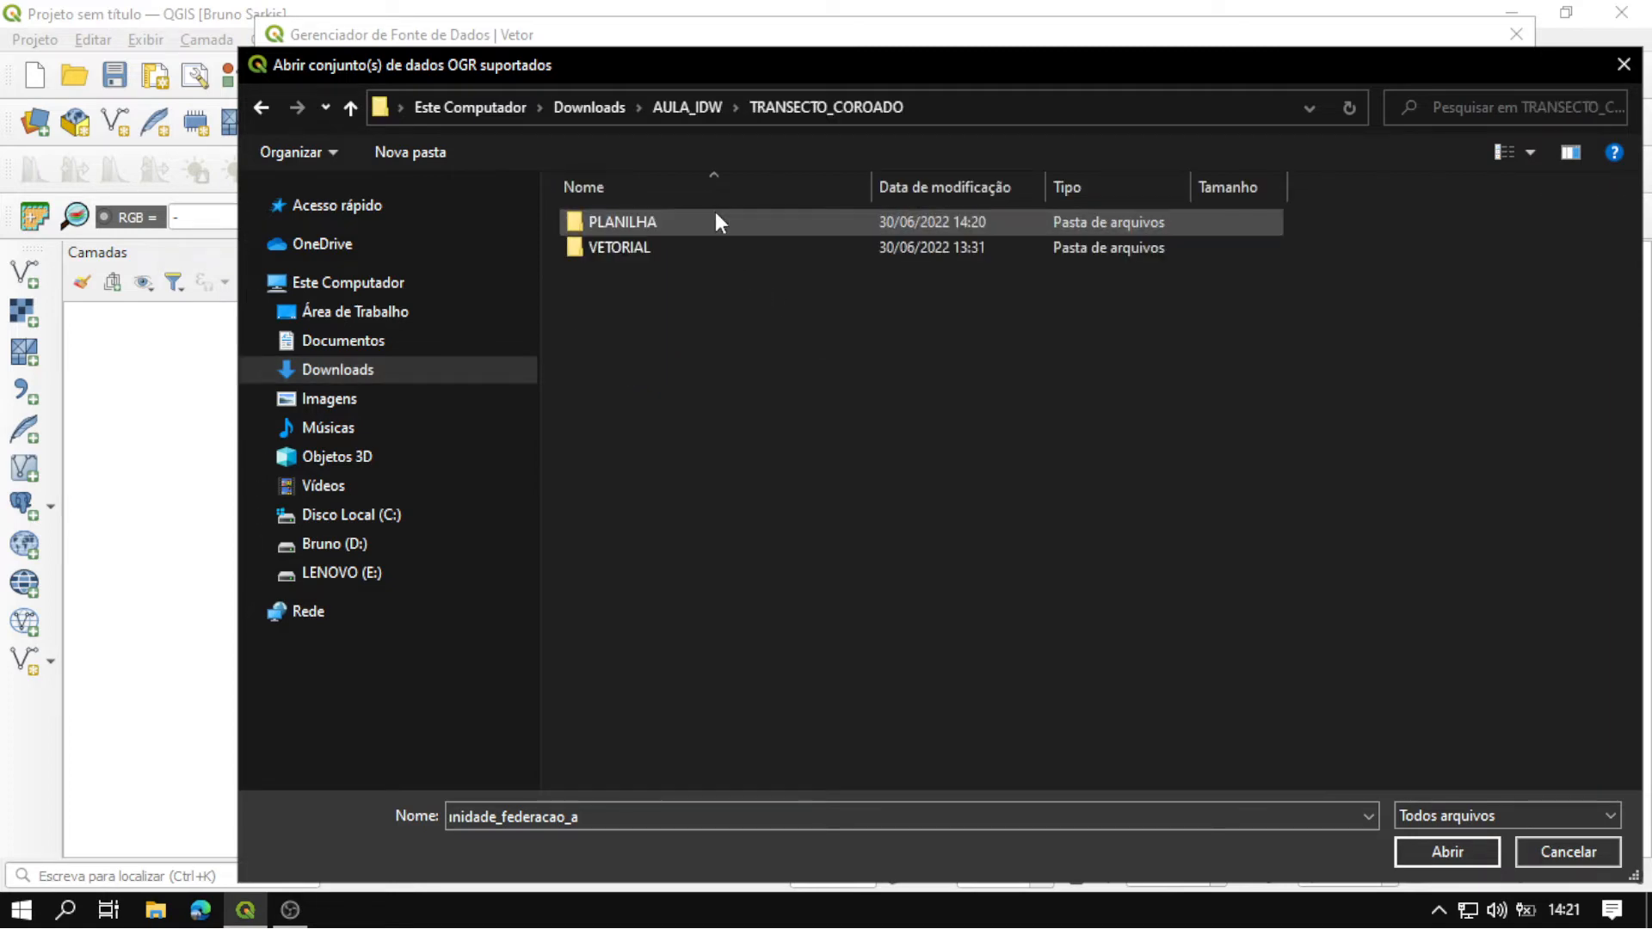
double_click(649, 247)
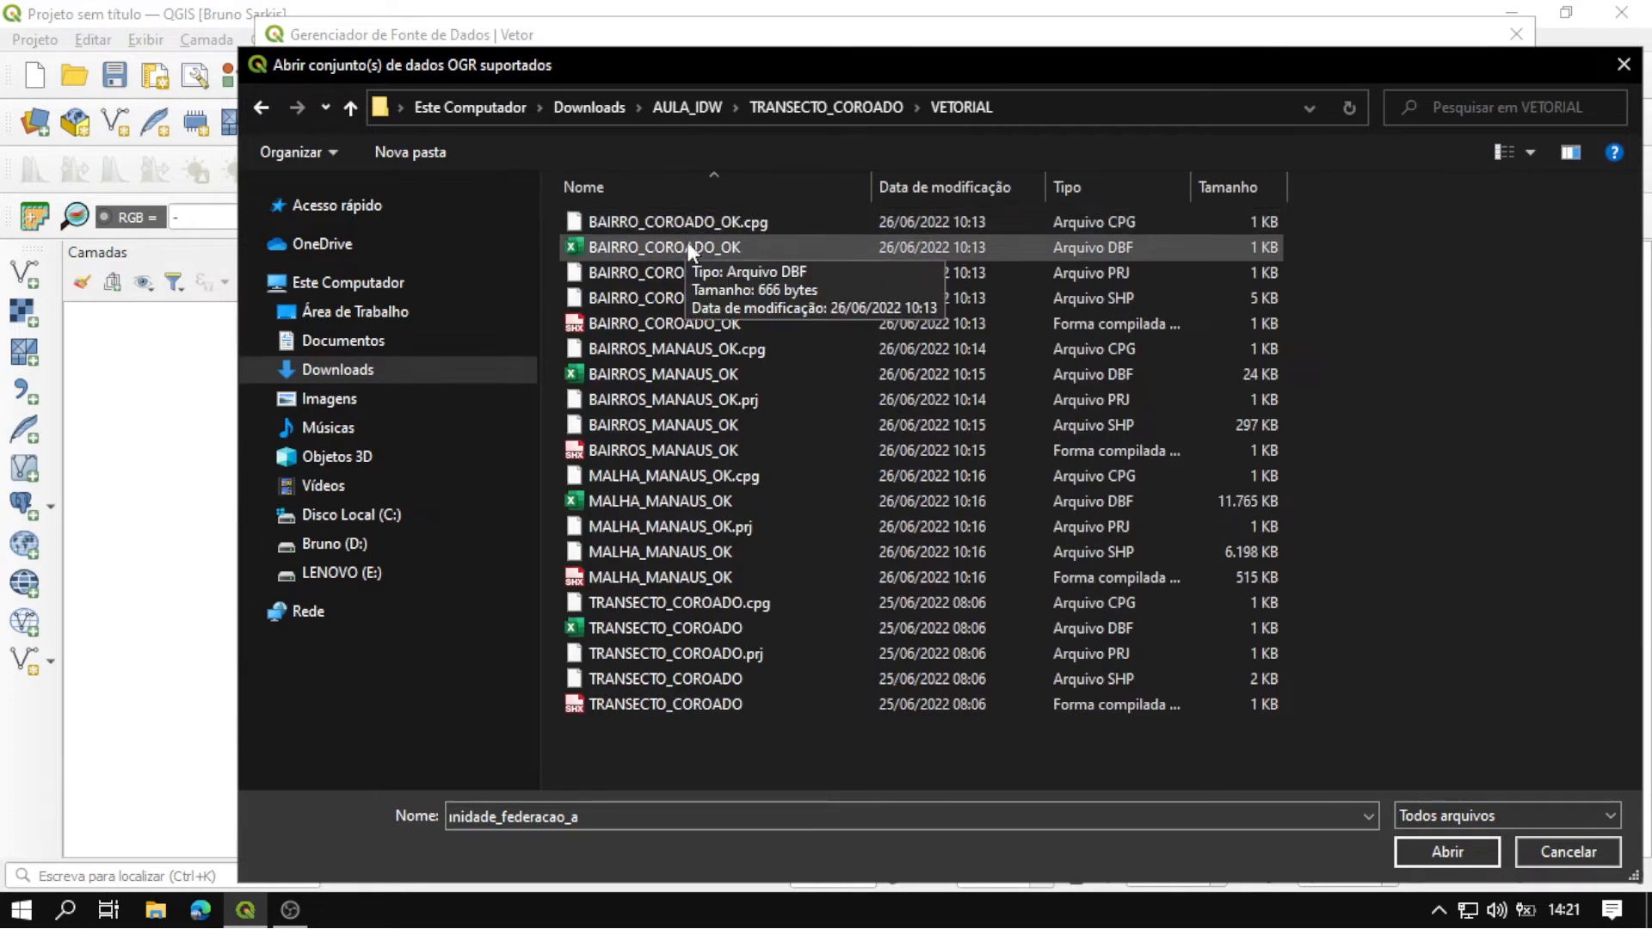
Add the TRANSECTO_COROADO, MALHA_MANAUS_OK and BAIRRO_COROADO_OK SHP files to the project and close the data source manager.
left_click(783, 679)
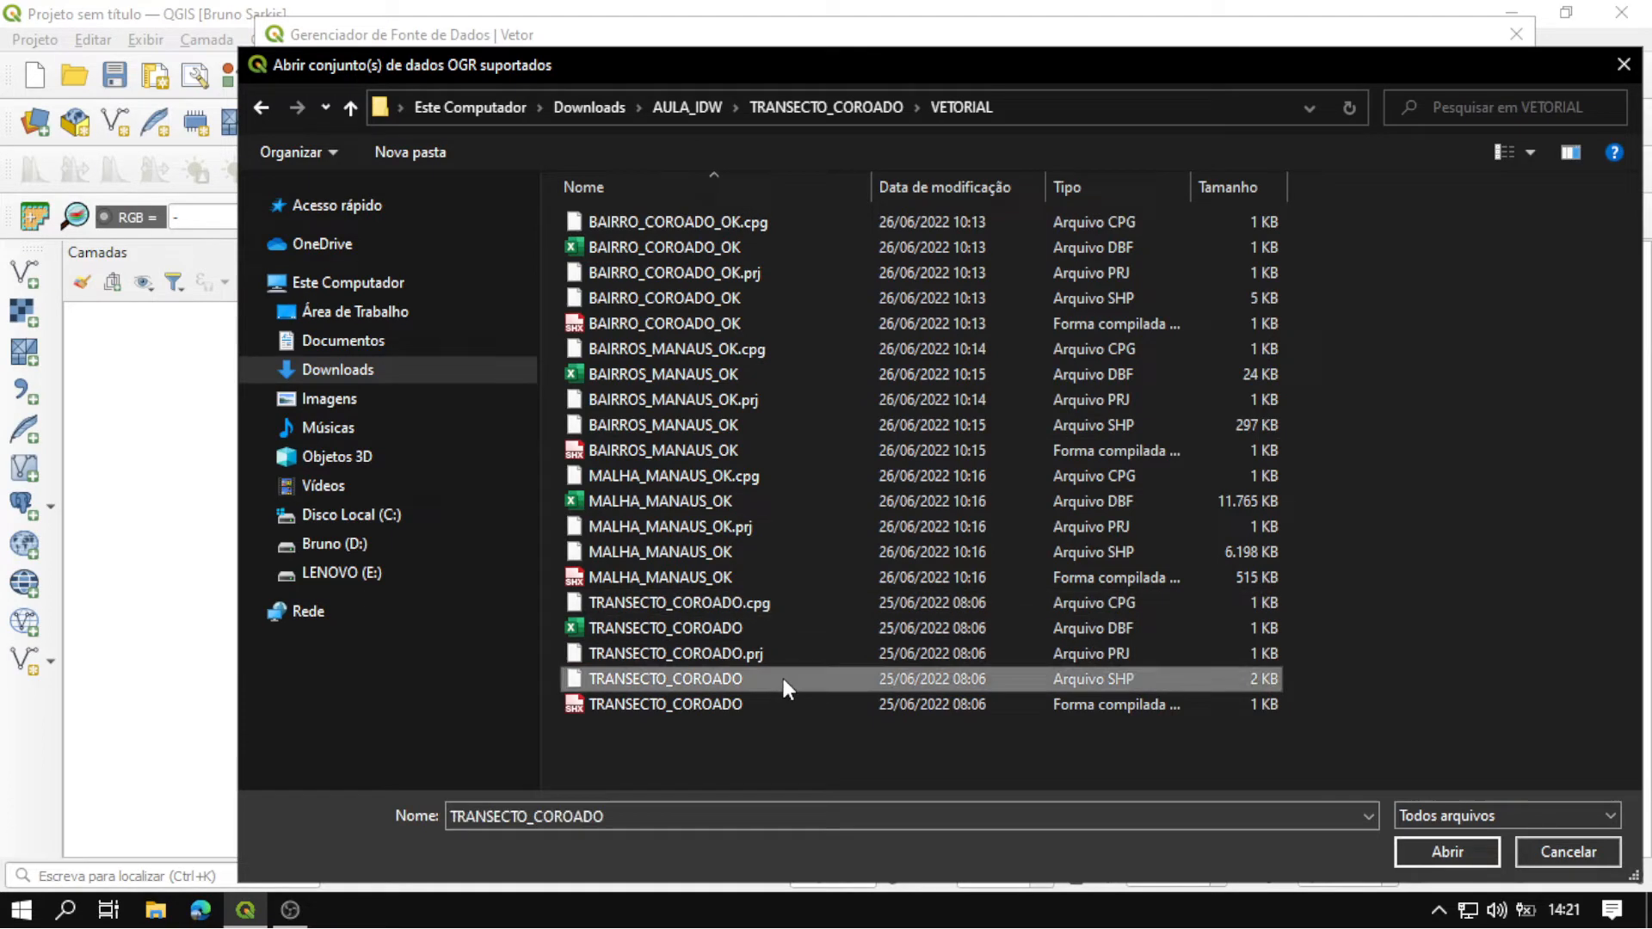
left_click(815, 551, "ctrl")
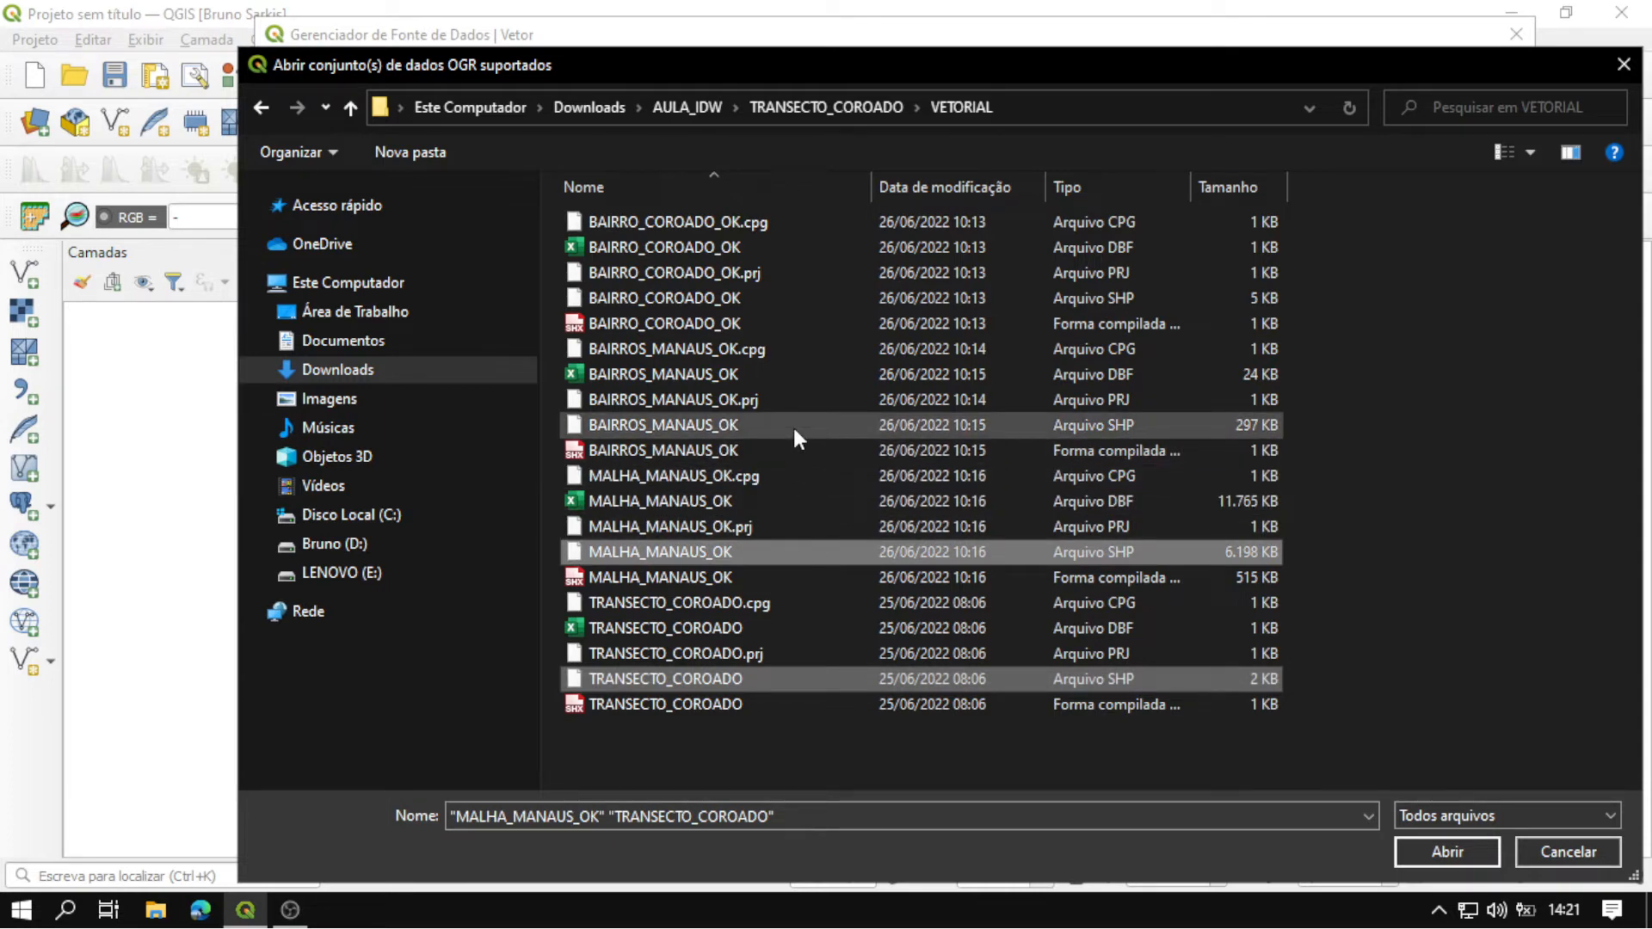
left_click(798, 296, "ctrl")
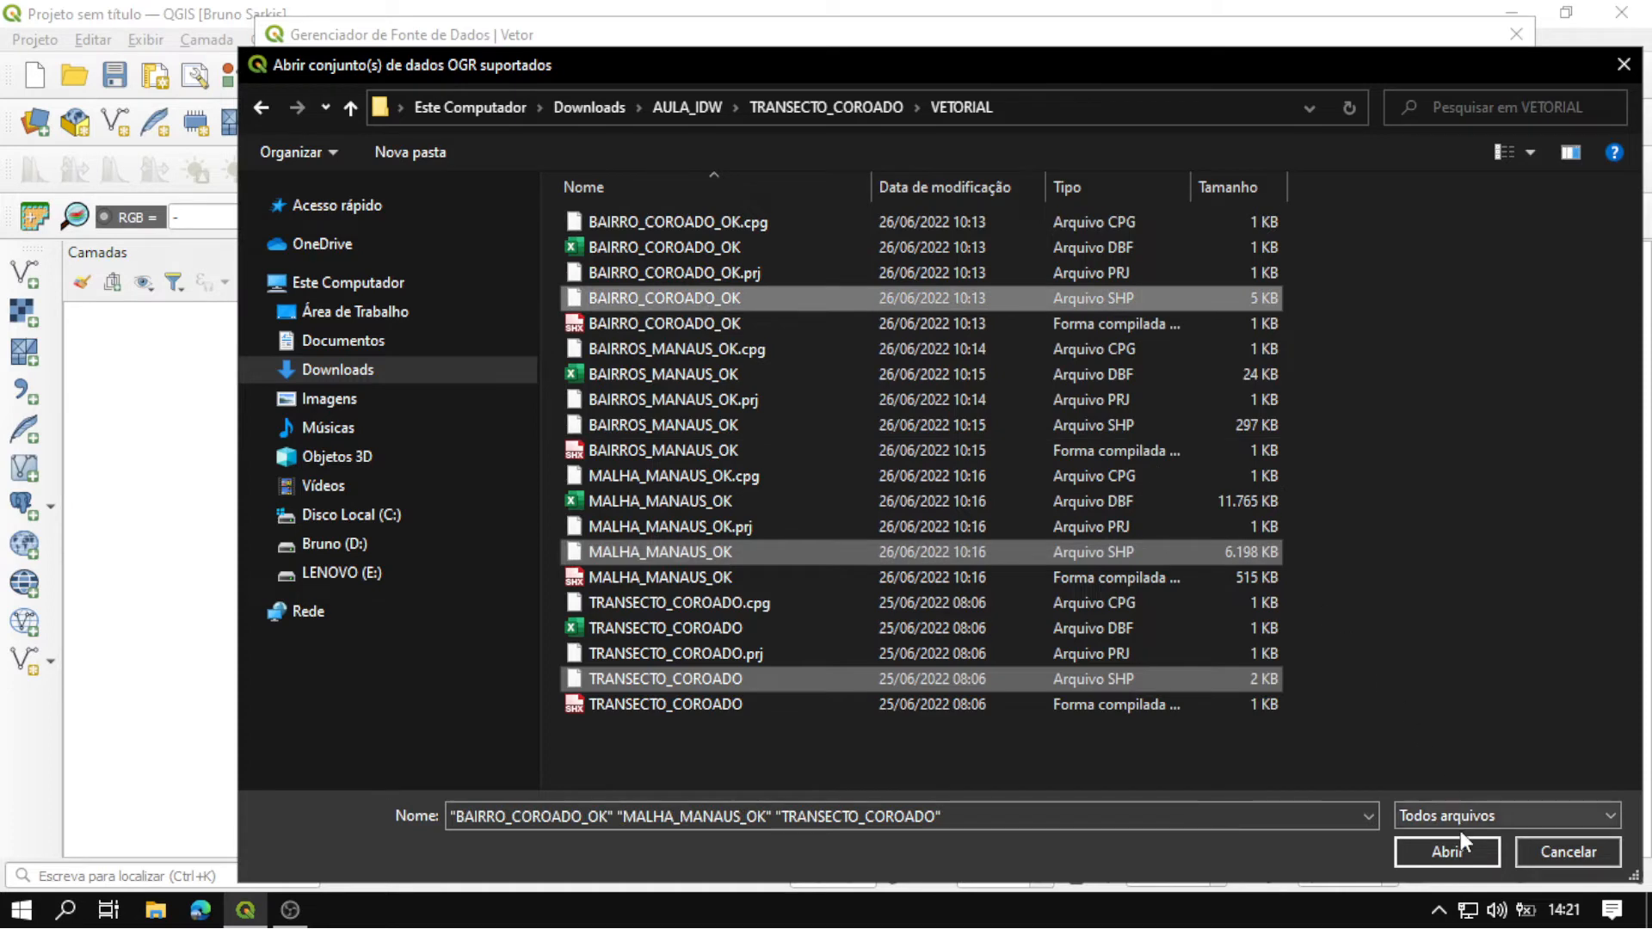
left_click(1452, 852)
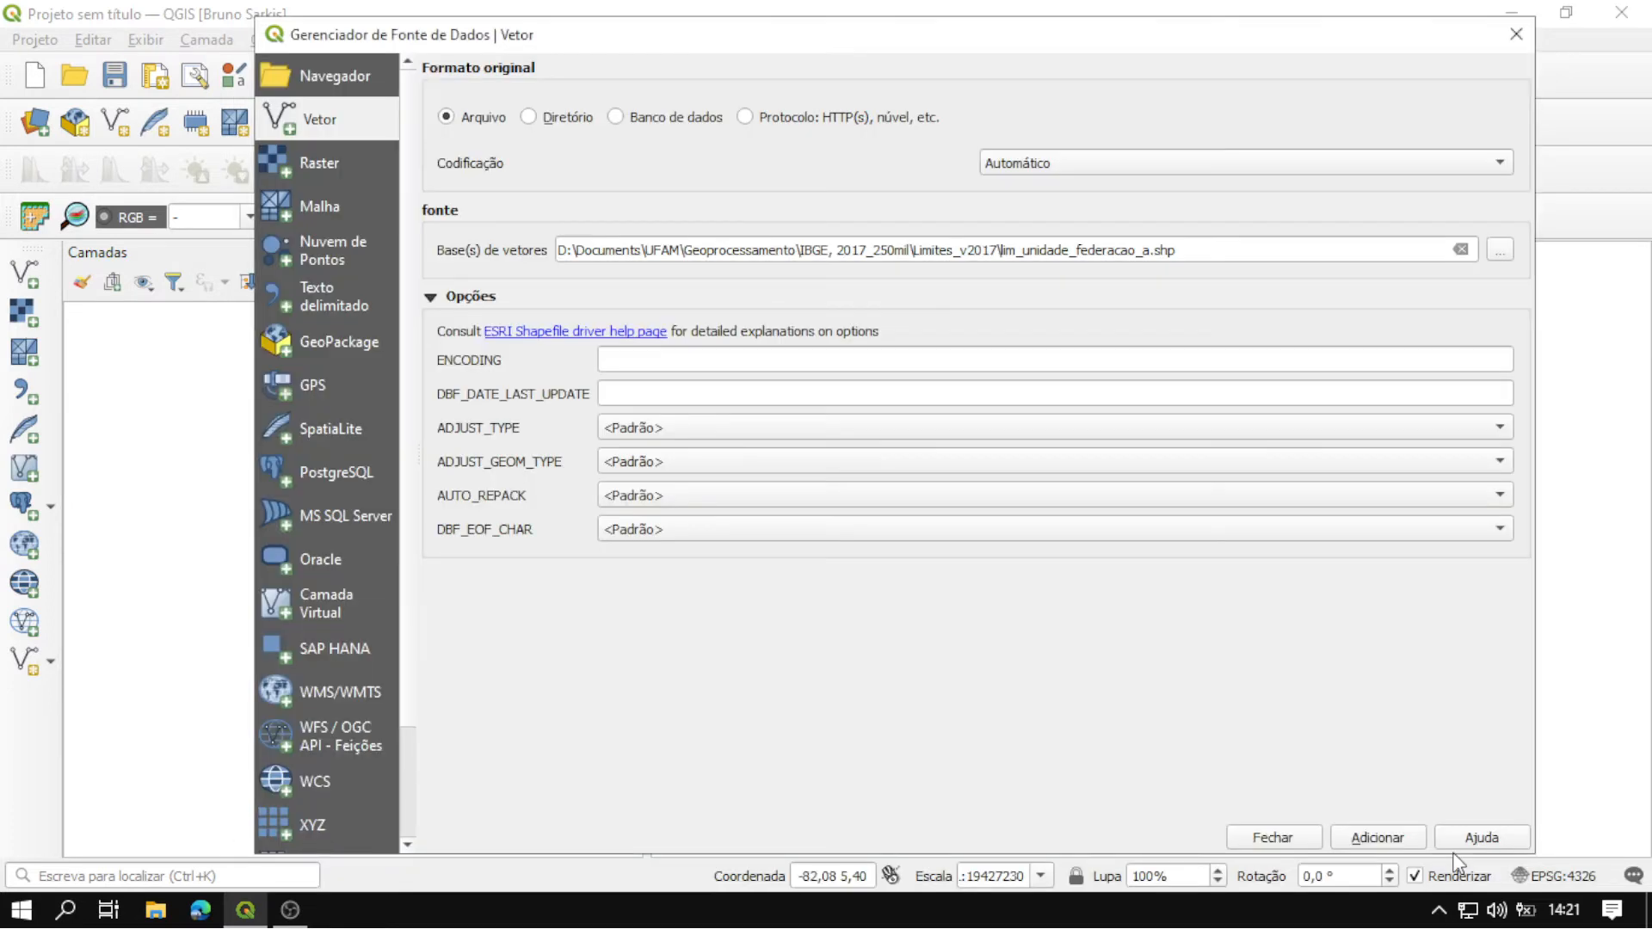
left_click(1391, 840)
left_click(1271, 837)
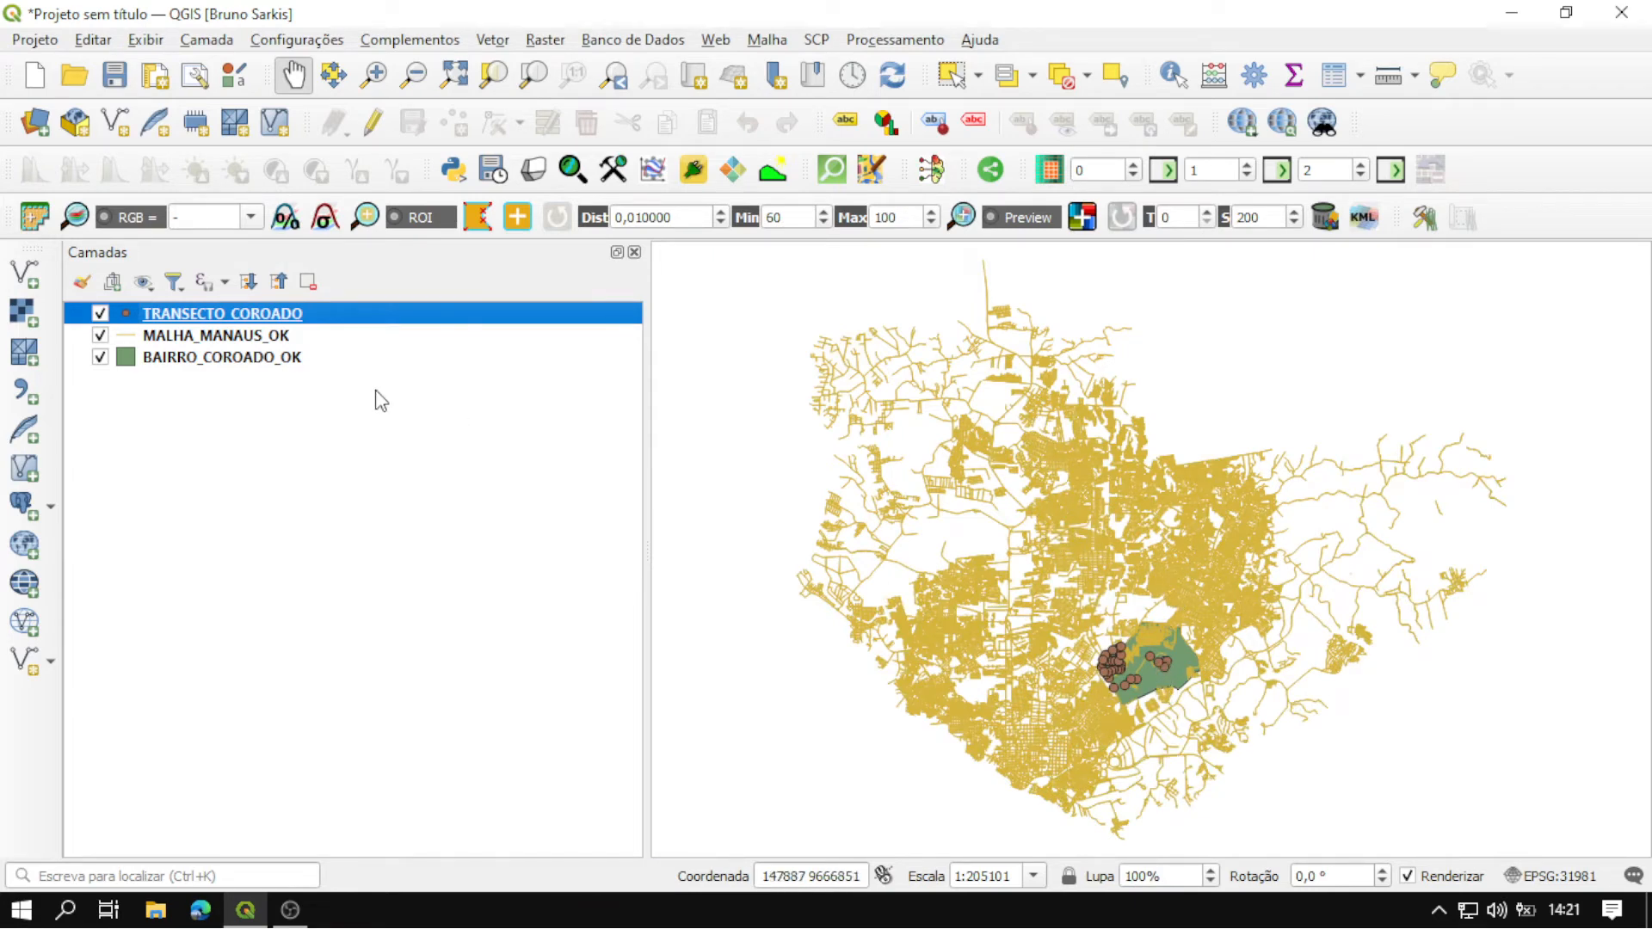
Make the fill of the BAIRRO_COROADO_OK layer's Preenchimento Simples symbol transparent.
left_click(245, 362)
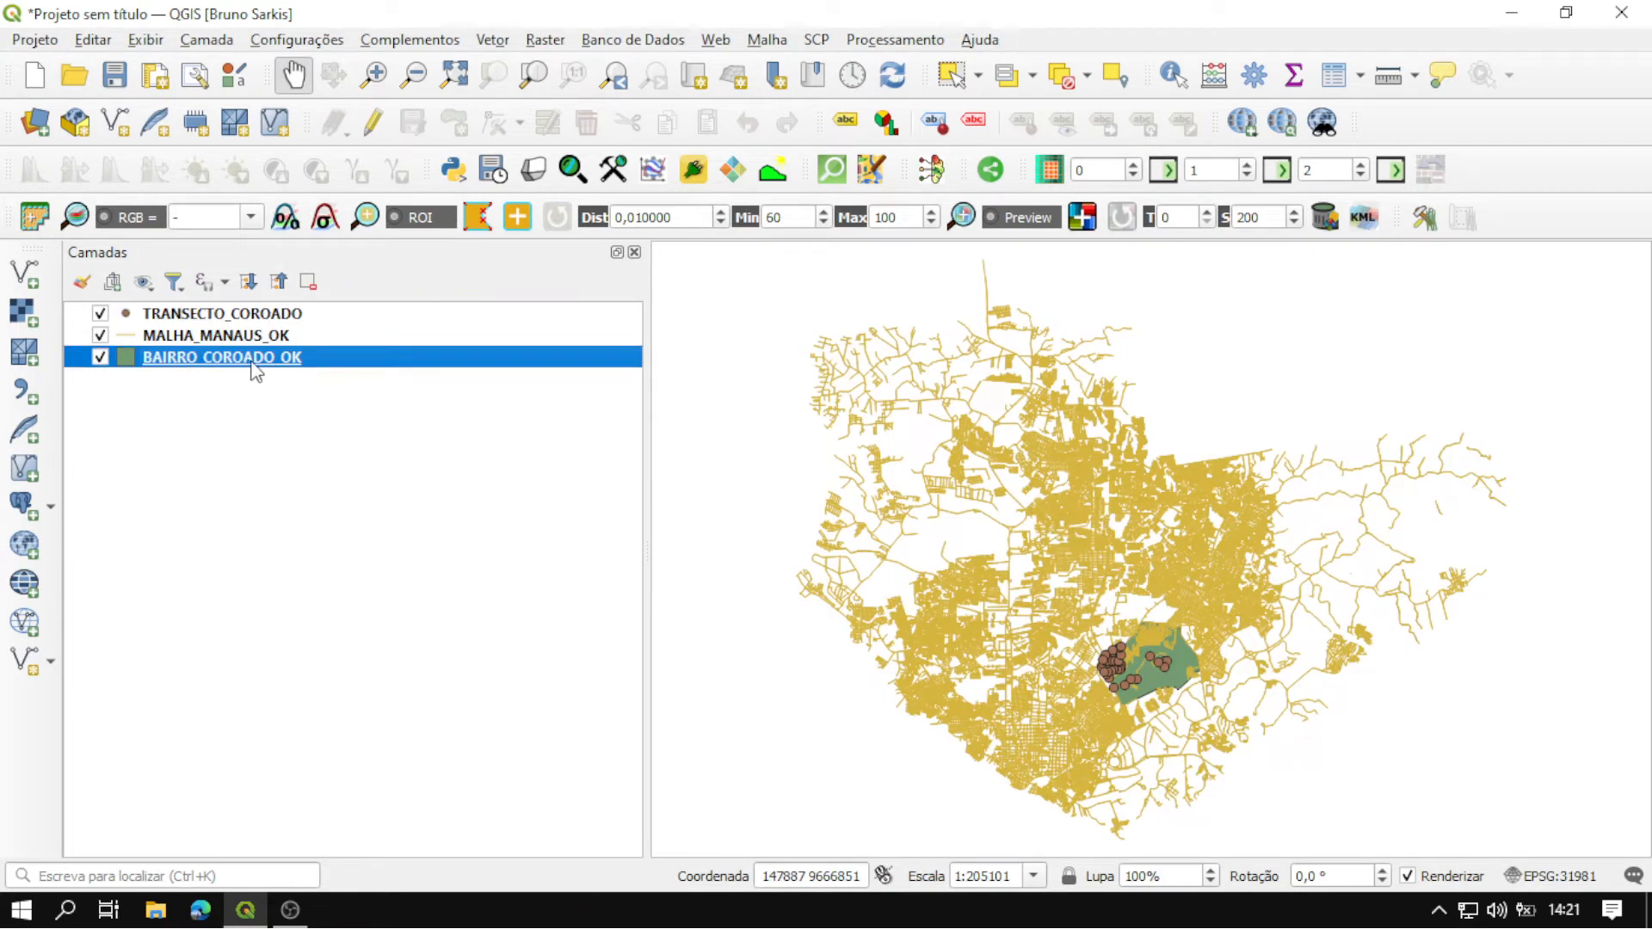
right_click(255, 370)
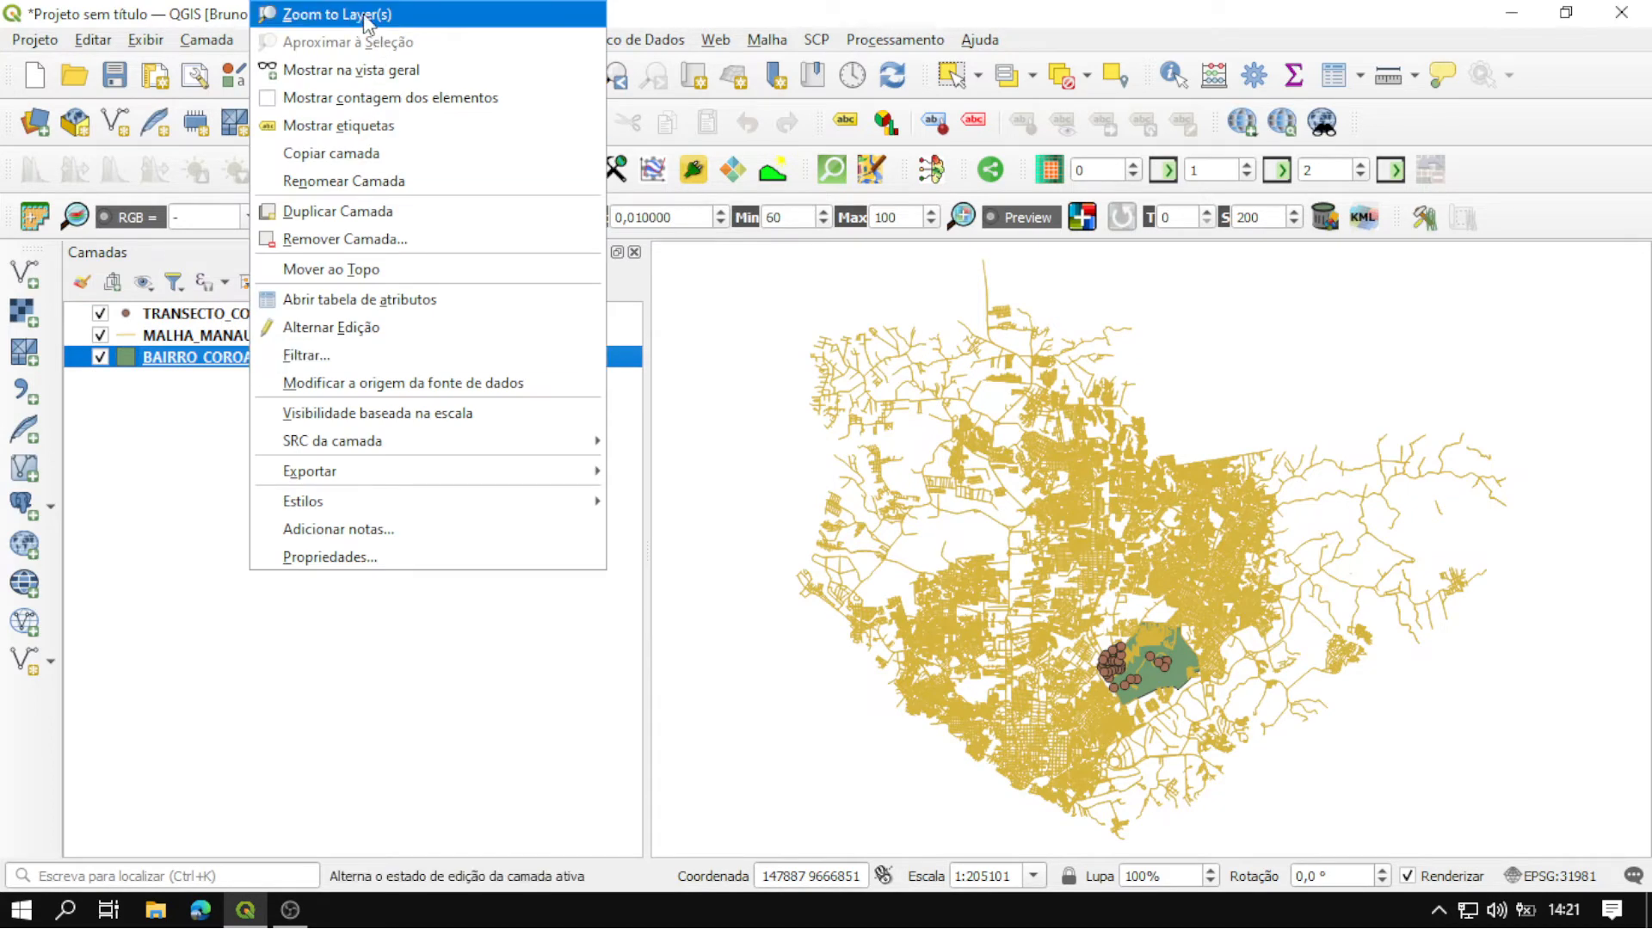
left_click(422, 17)
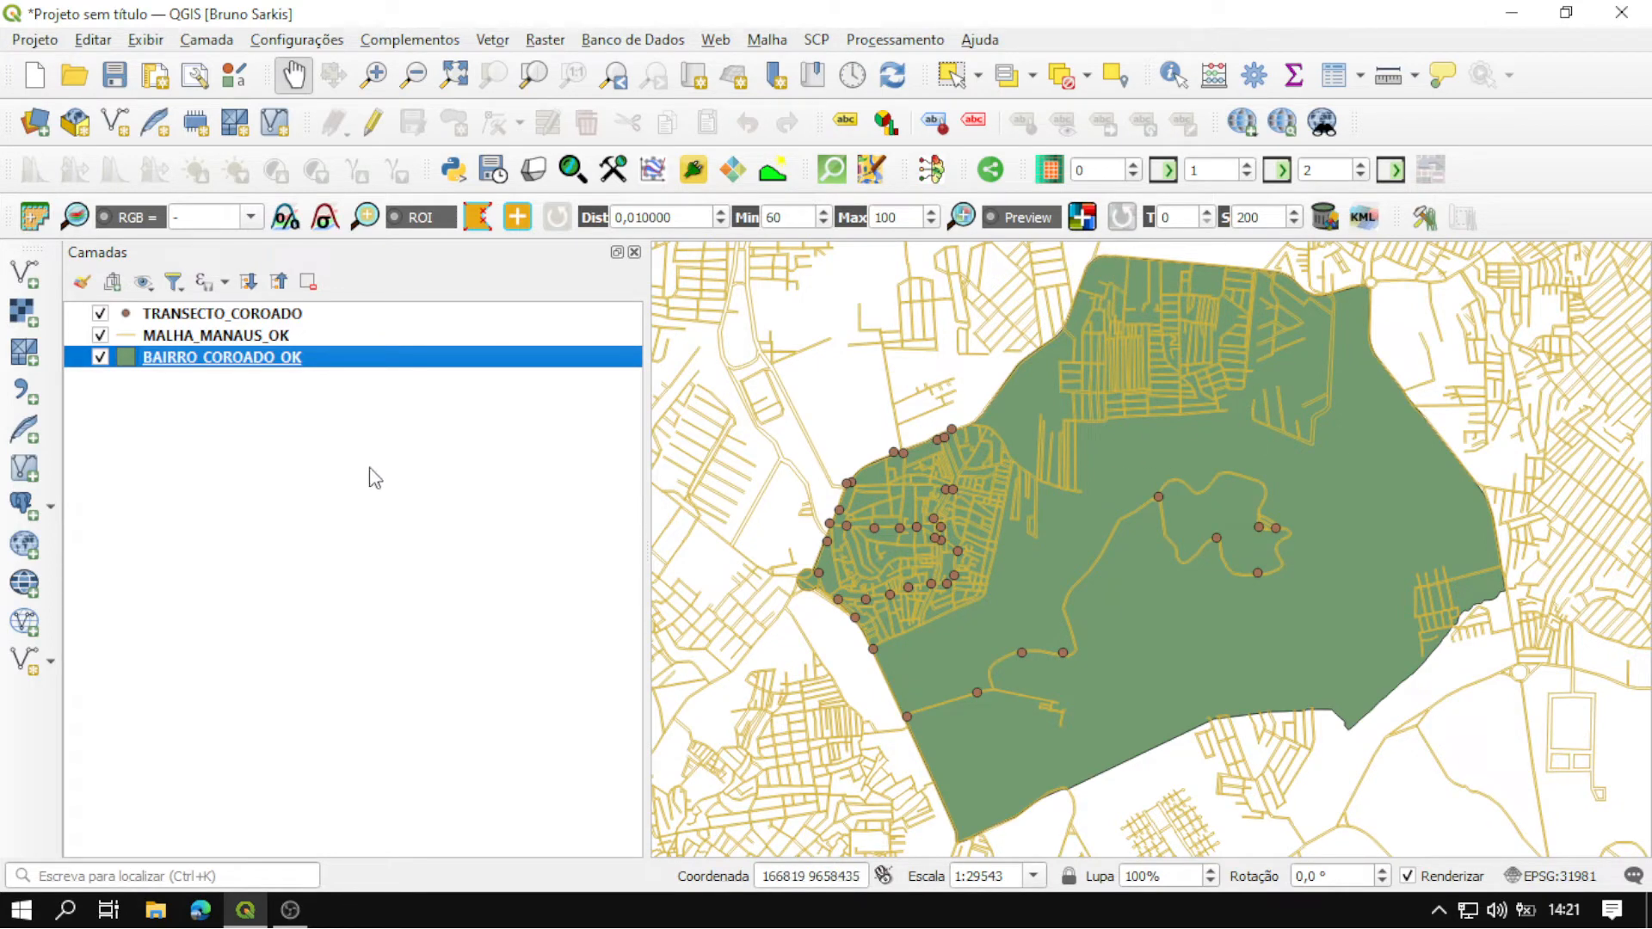
mouse_move(146, 367)
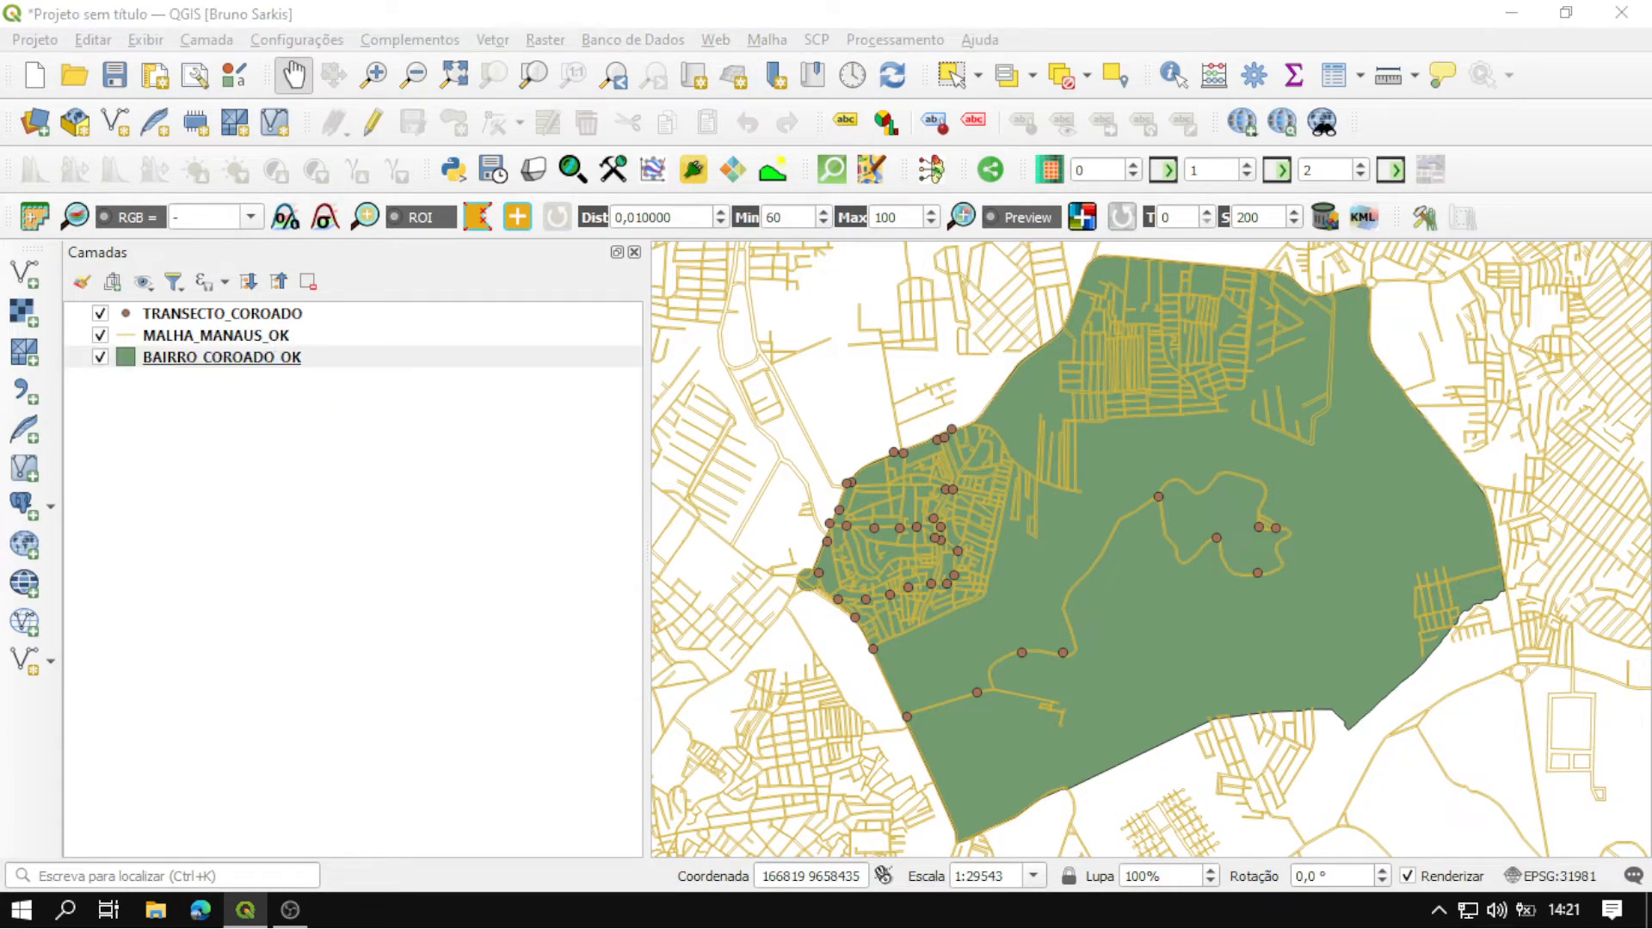
left_click_drag(1651, 44, 1036, 44)
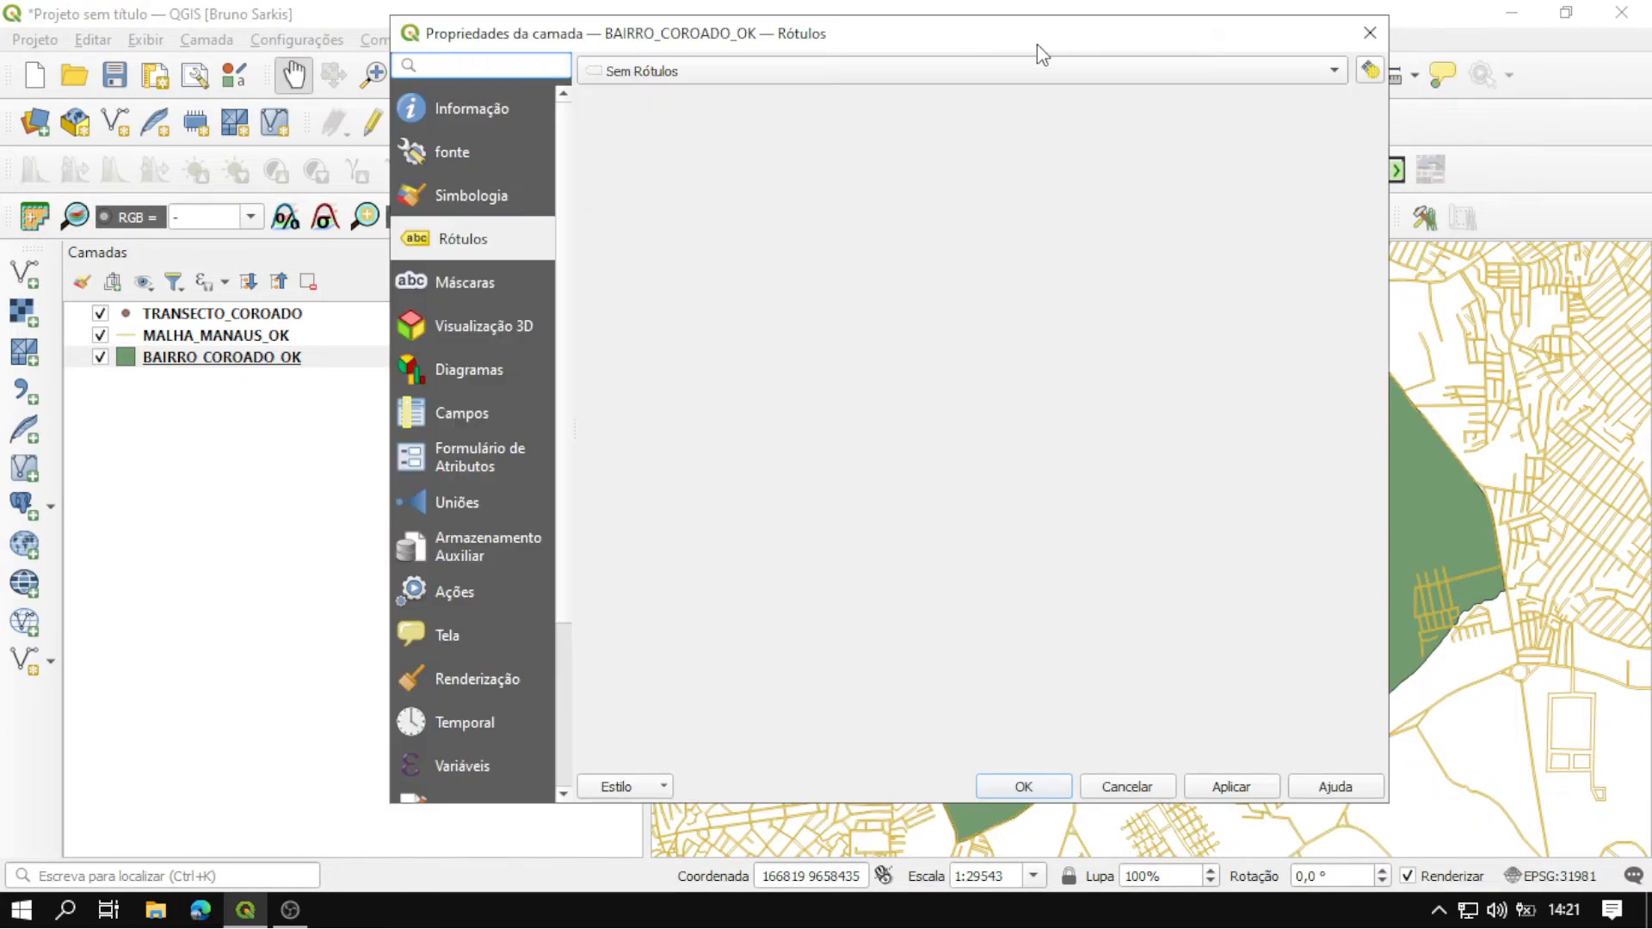
left_click(452, 191)
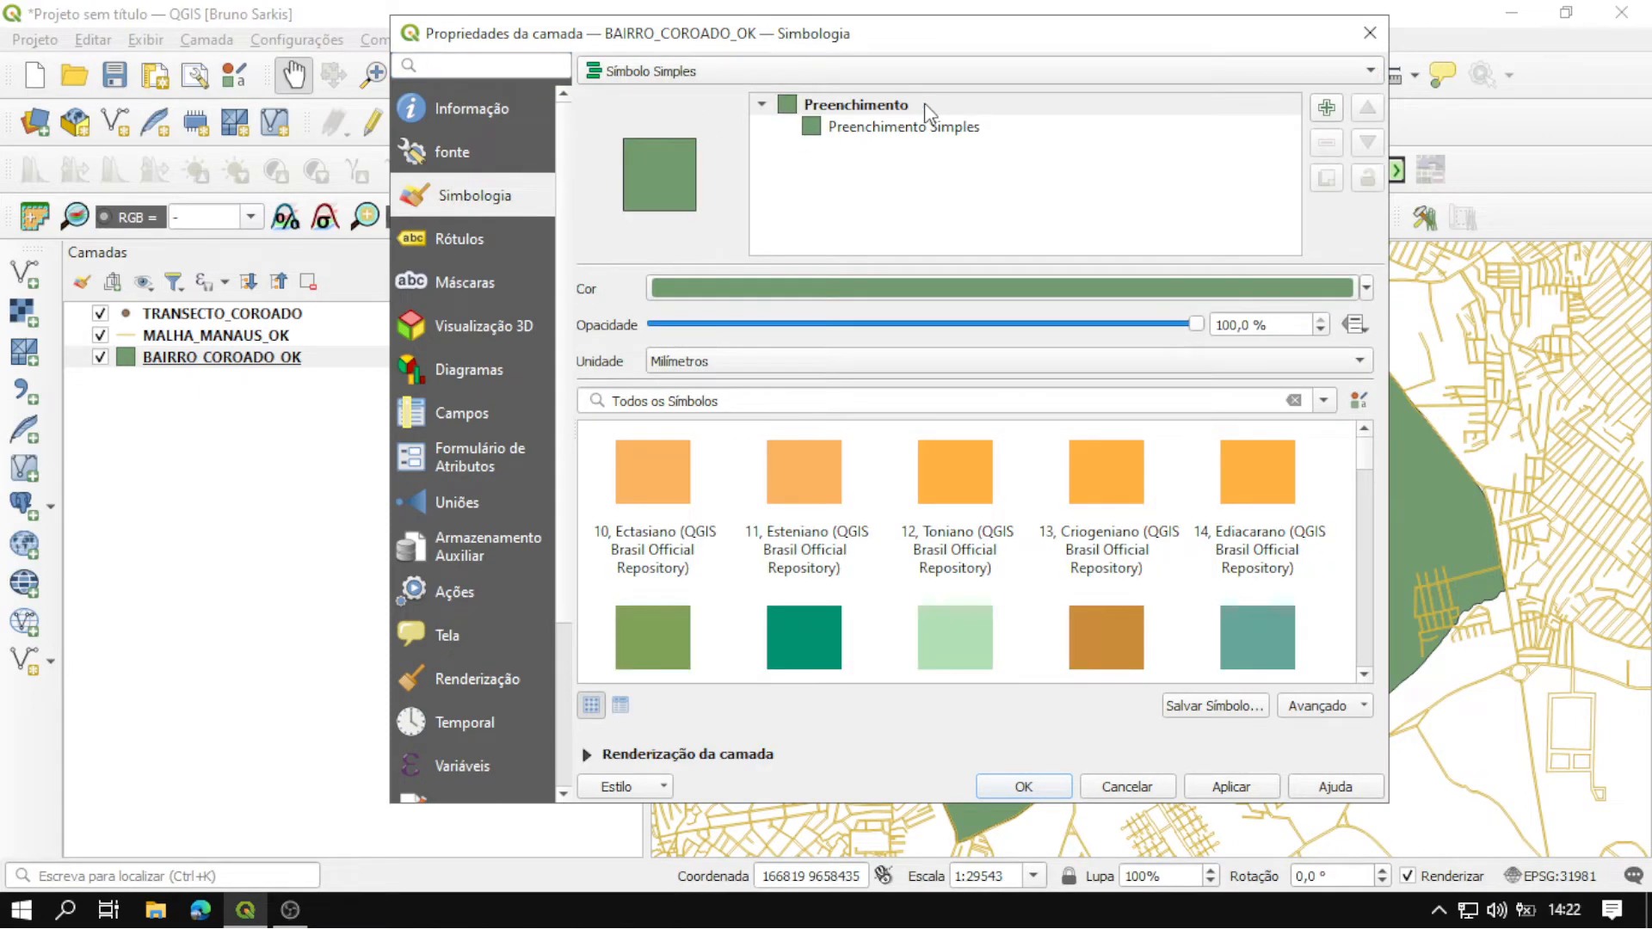
left_click(941, 127)
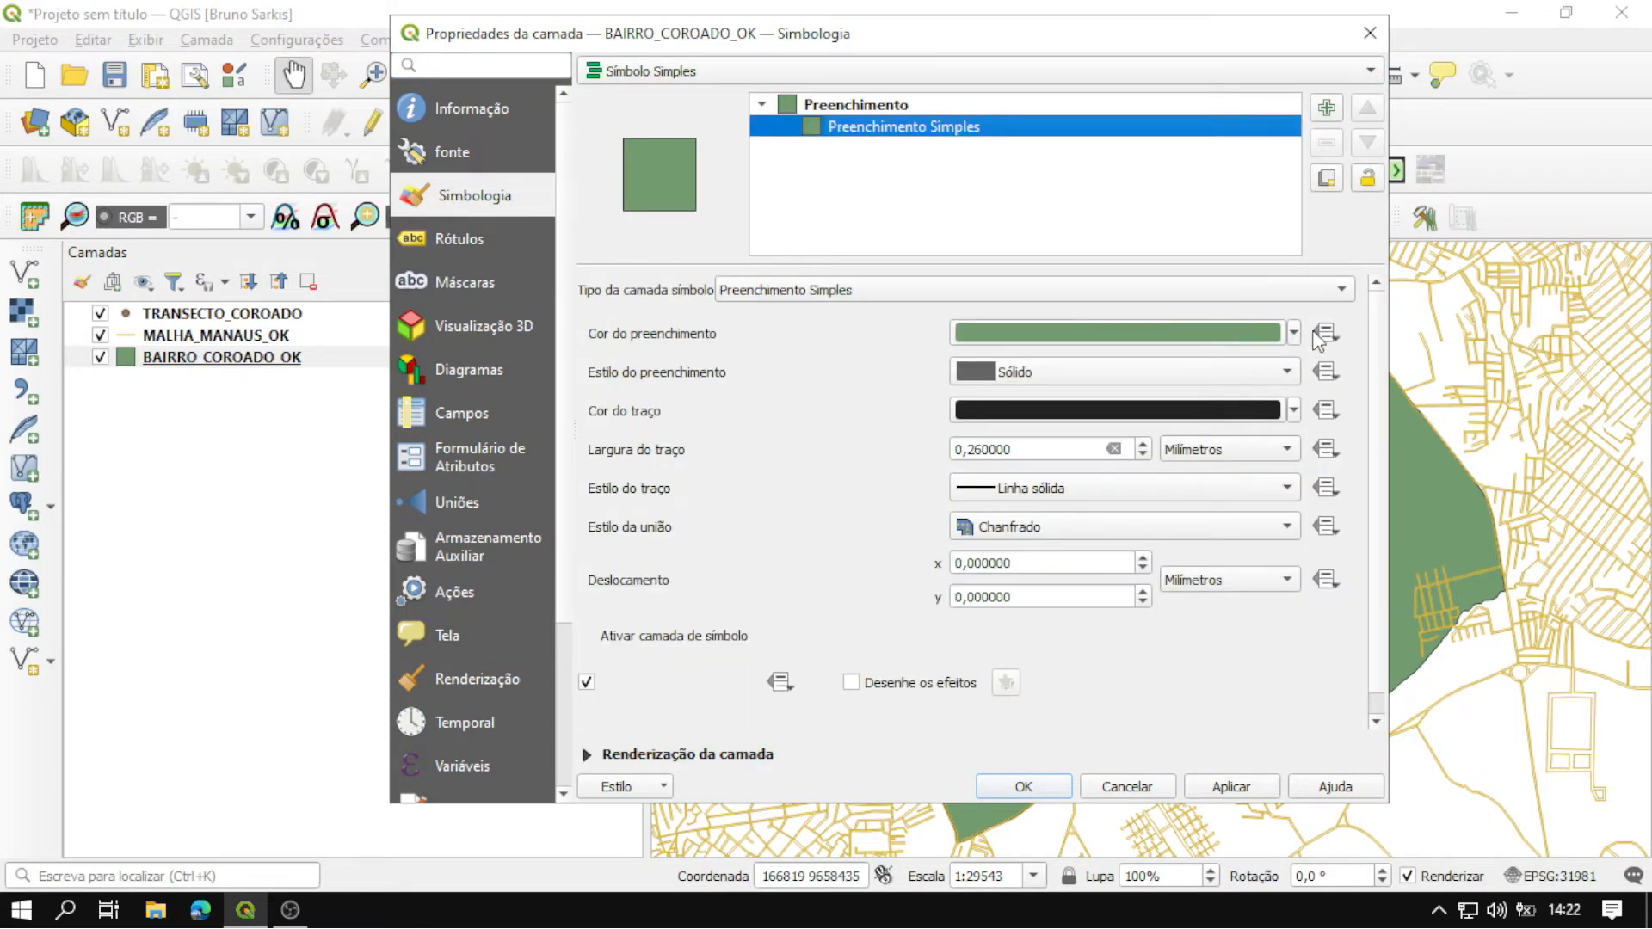
left_click(1294, 333)
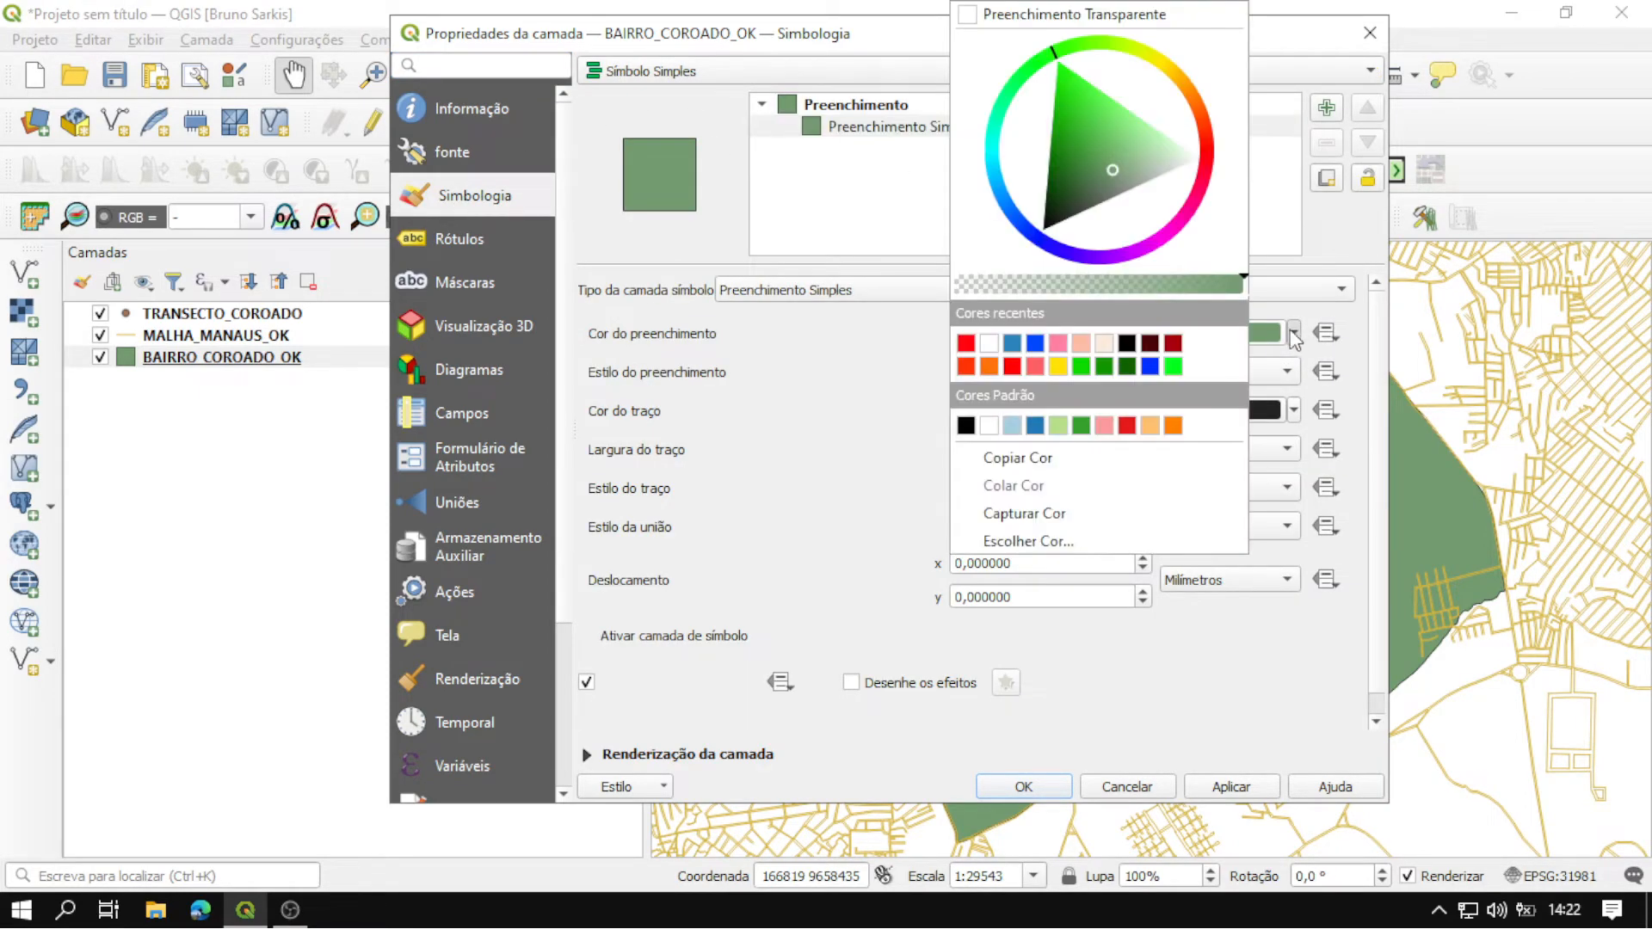
left_click(1076, 16)
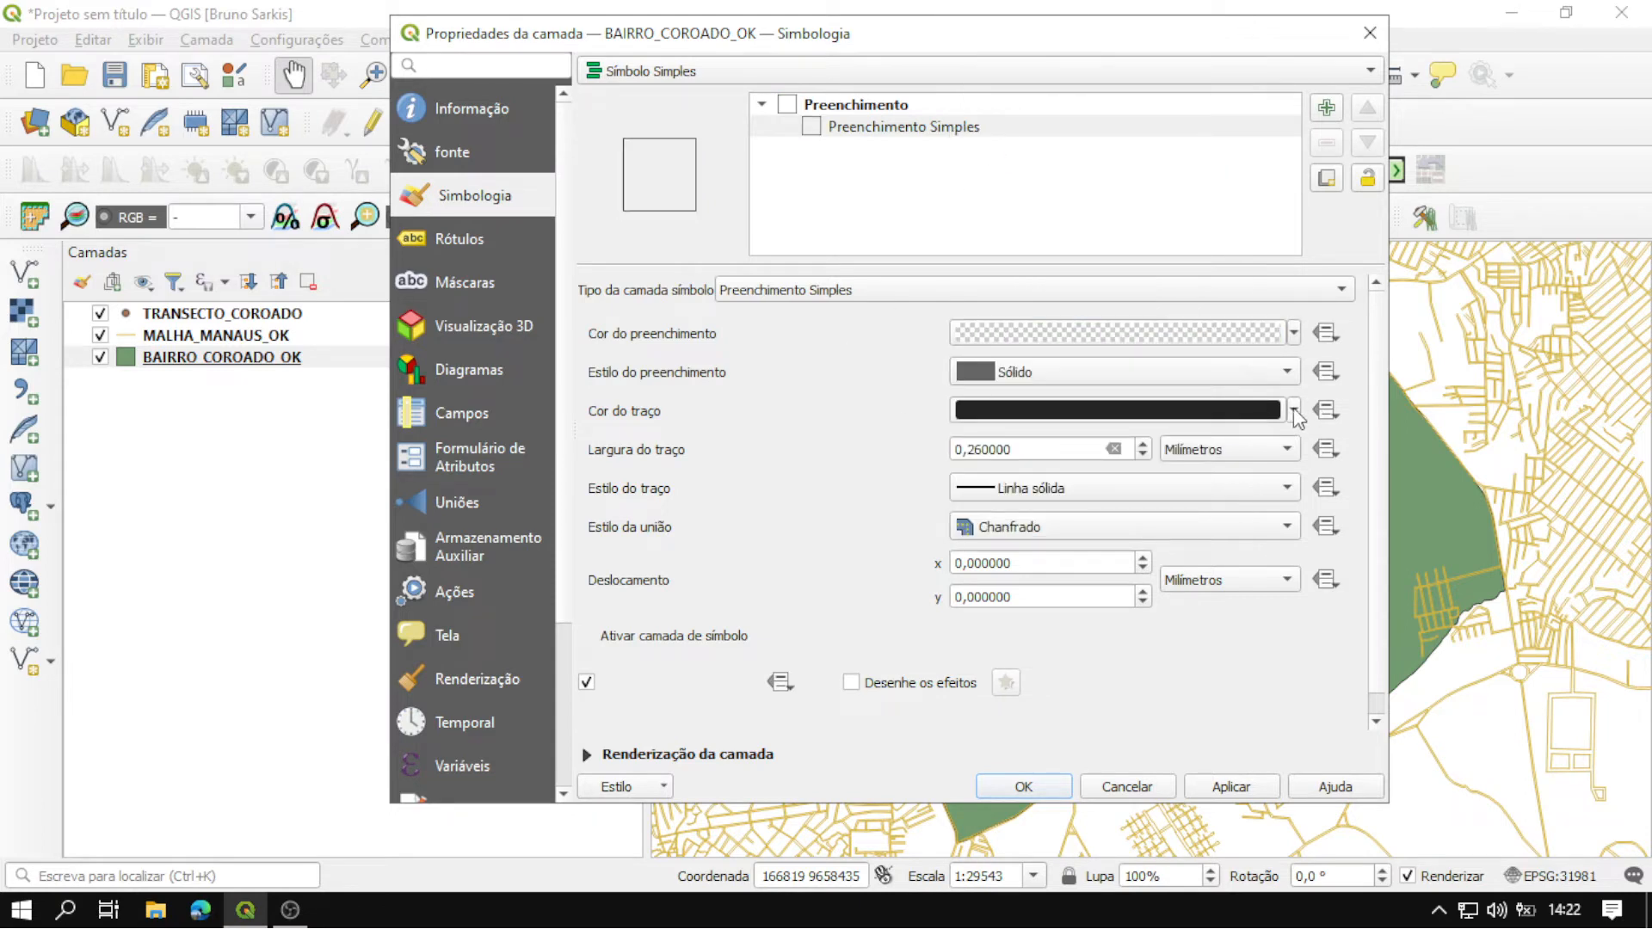
Set the BAIRRO_COROADO_OK outline width to 1 mm and move that layer to the top of the layer order.
left_click_drag(1057, 446, 955, 441)
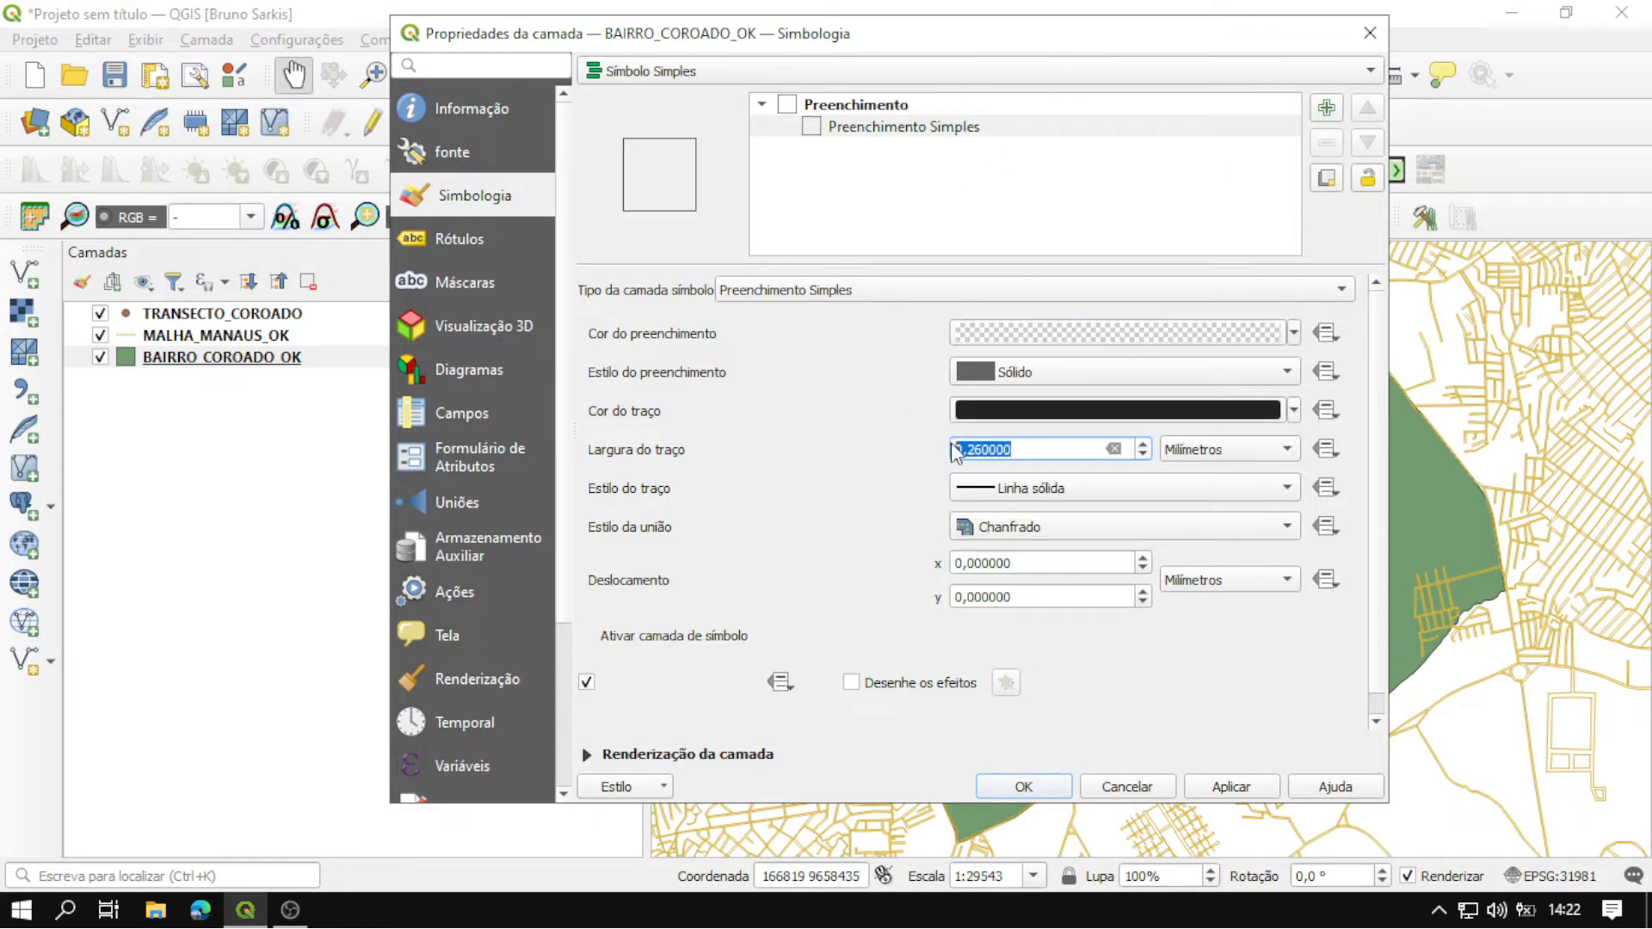
type("1")
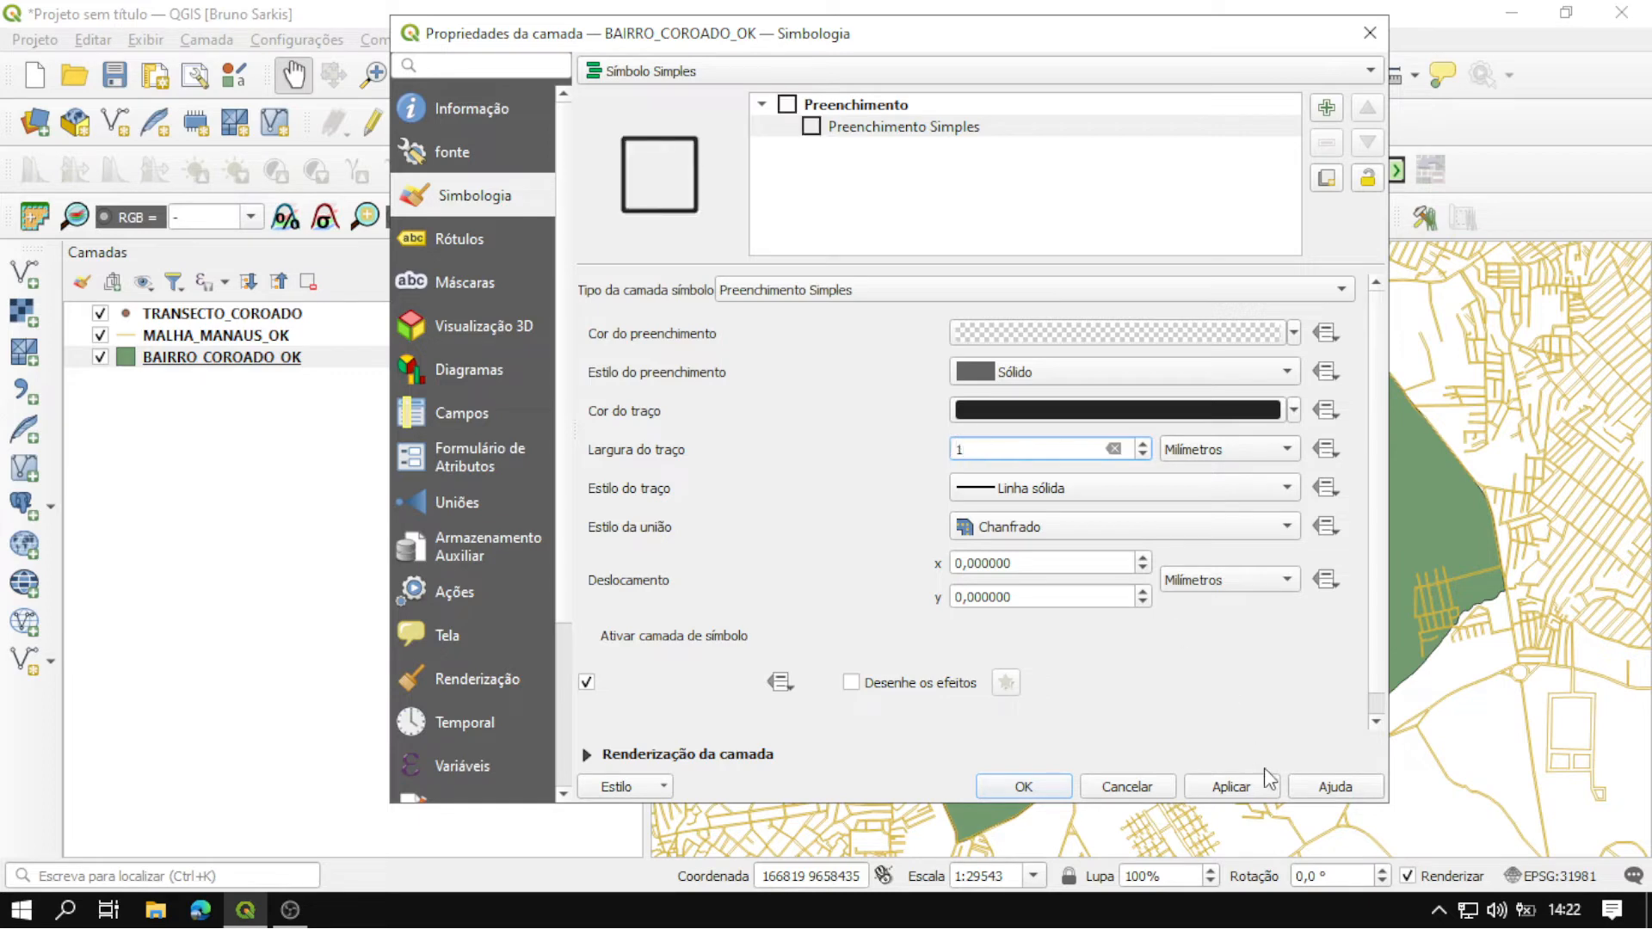
left_click(1239, 787)
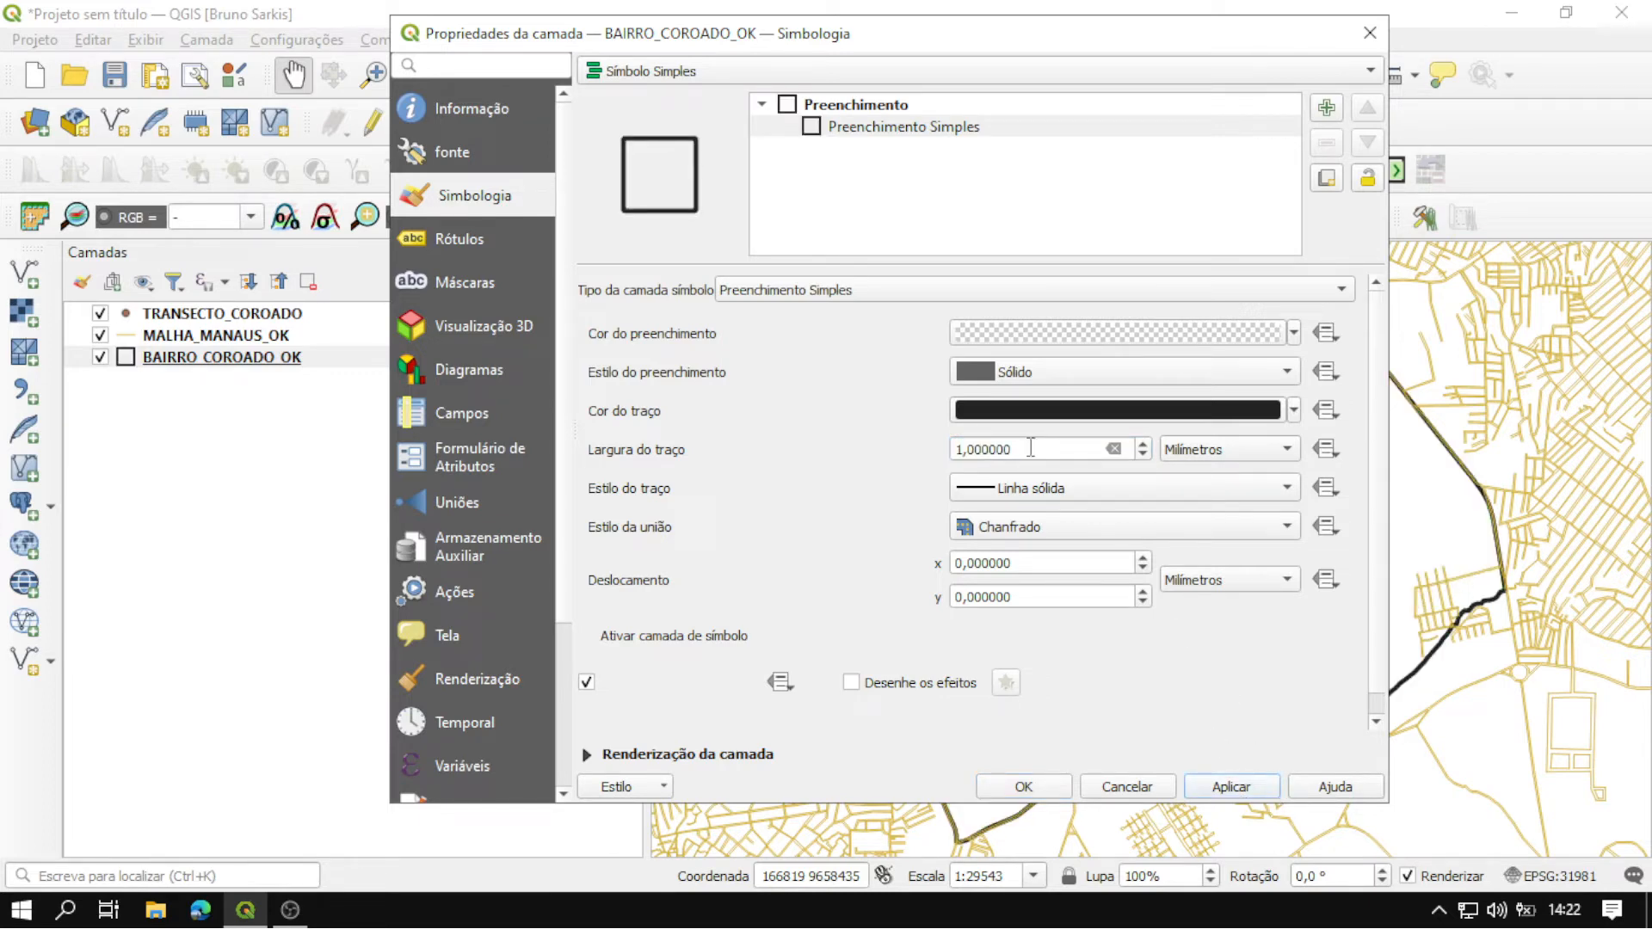
left_click(1035, 788)
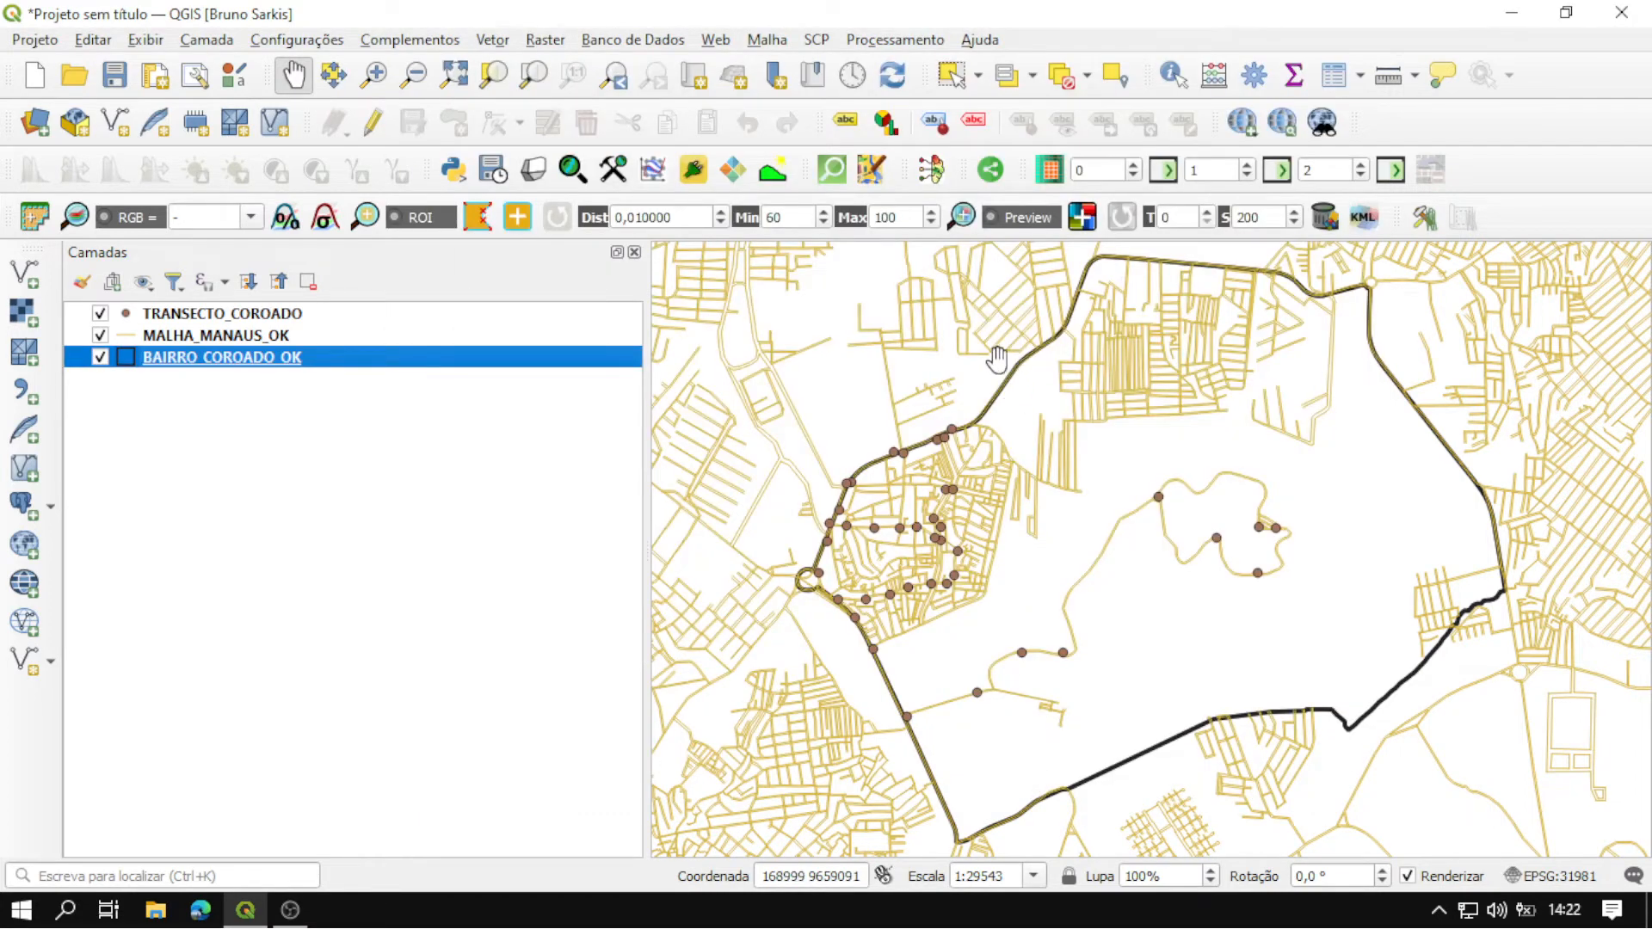
left_click_drag(263, 362, 301, 320)
Colour the TRANSECTO_COROADO points red using a recent colour from the layer's styles.
left_click(170, 344)
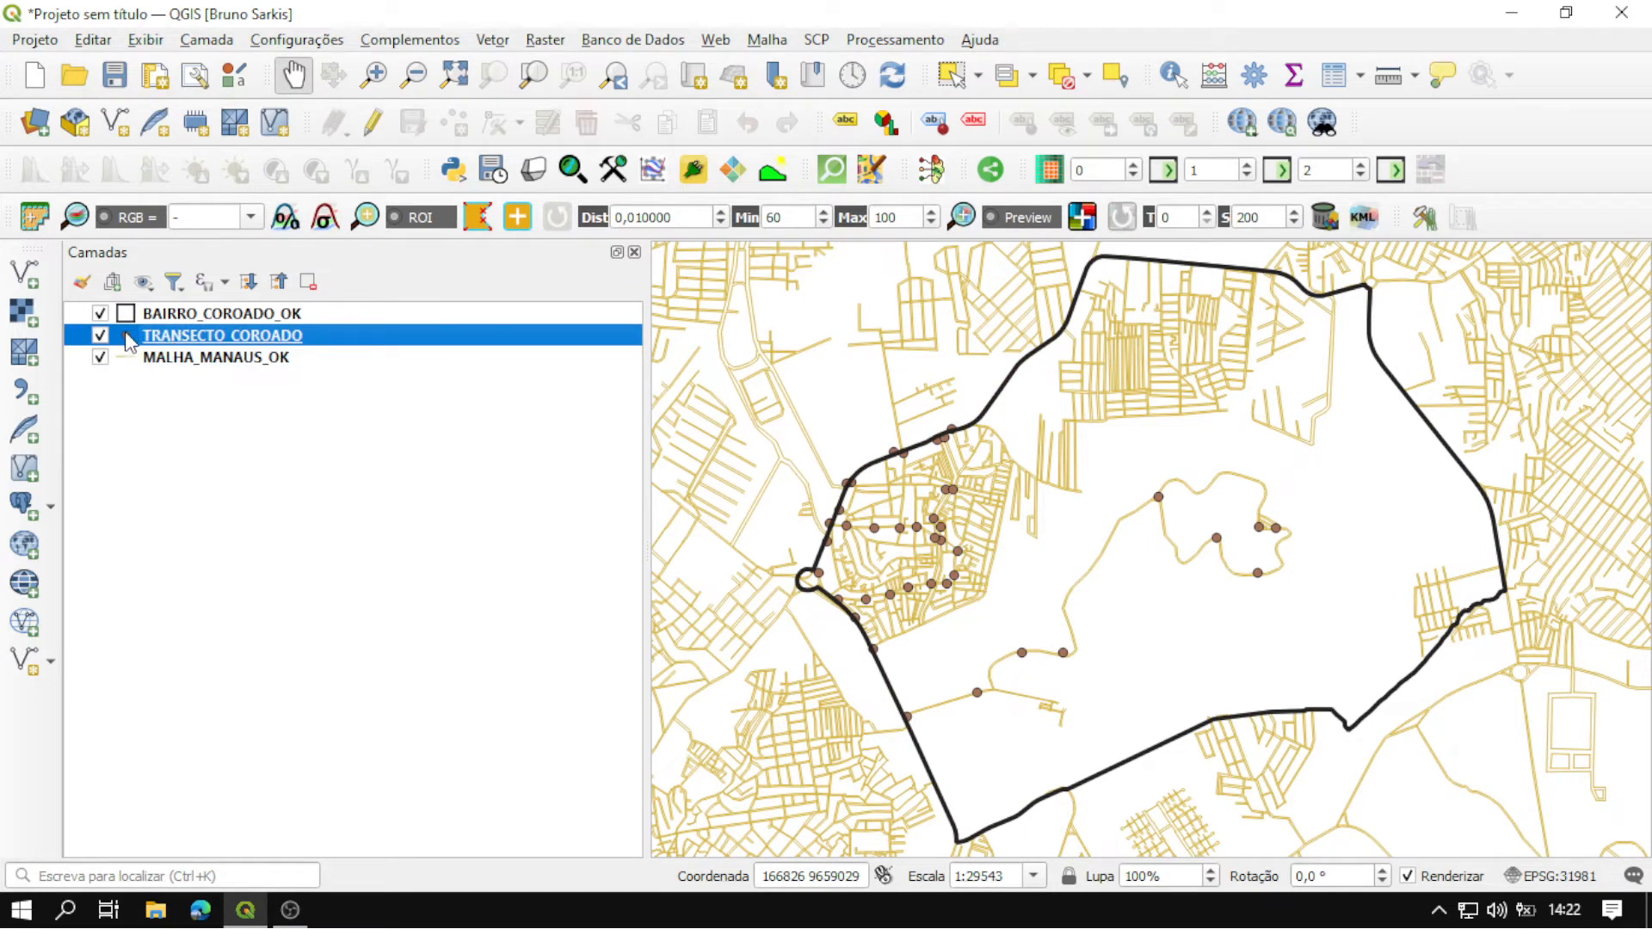
right_click(129, 340)
mouse_move(370, 863)
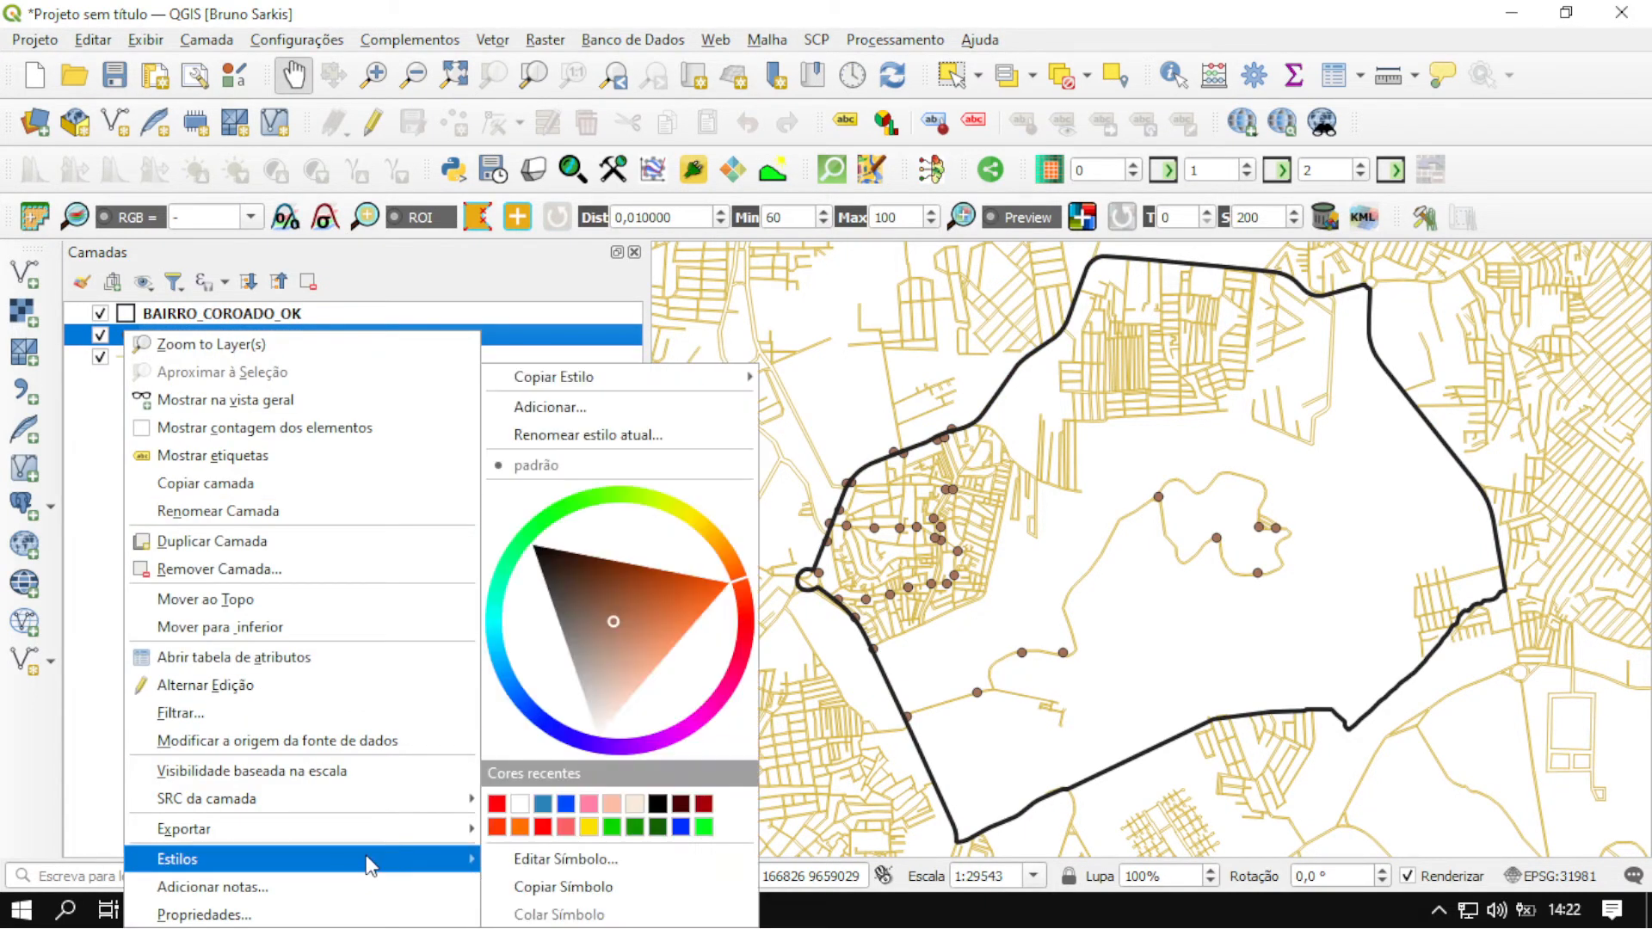
left_click(497, 804)
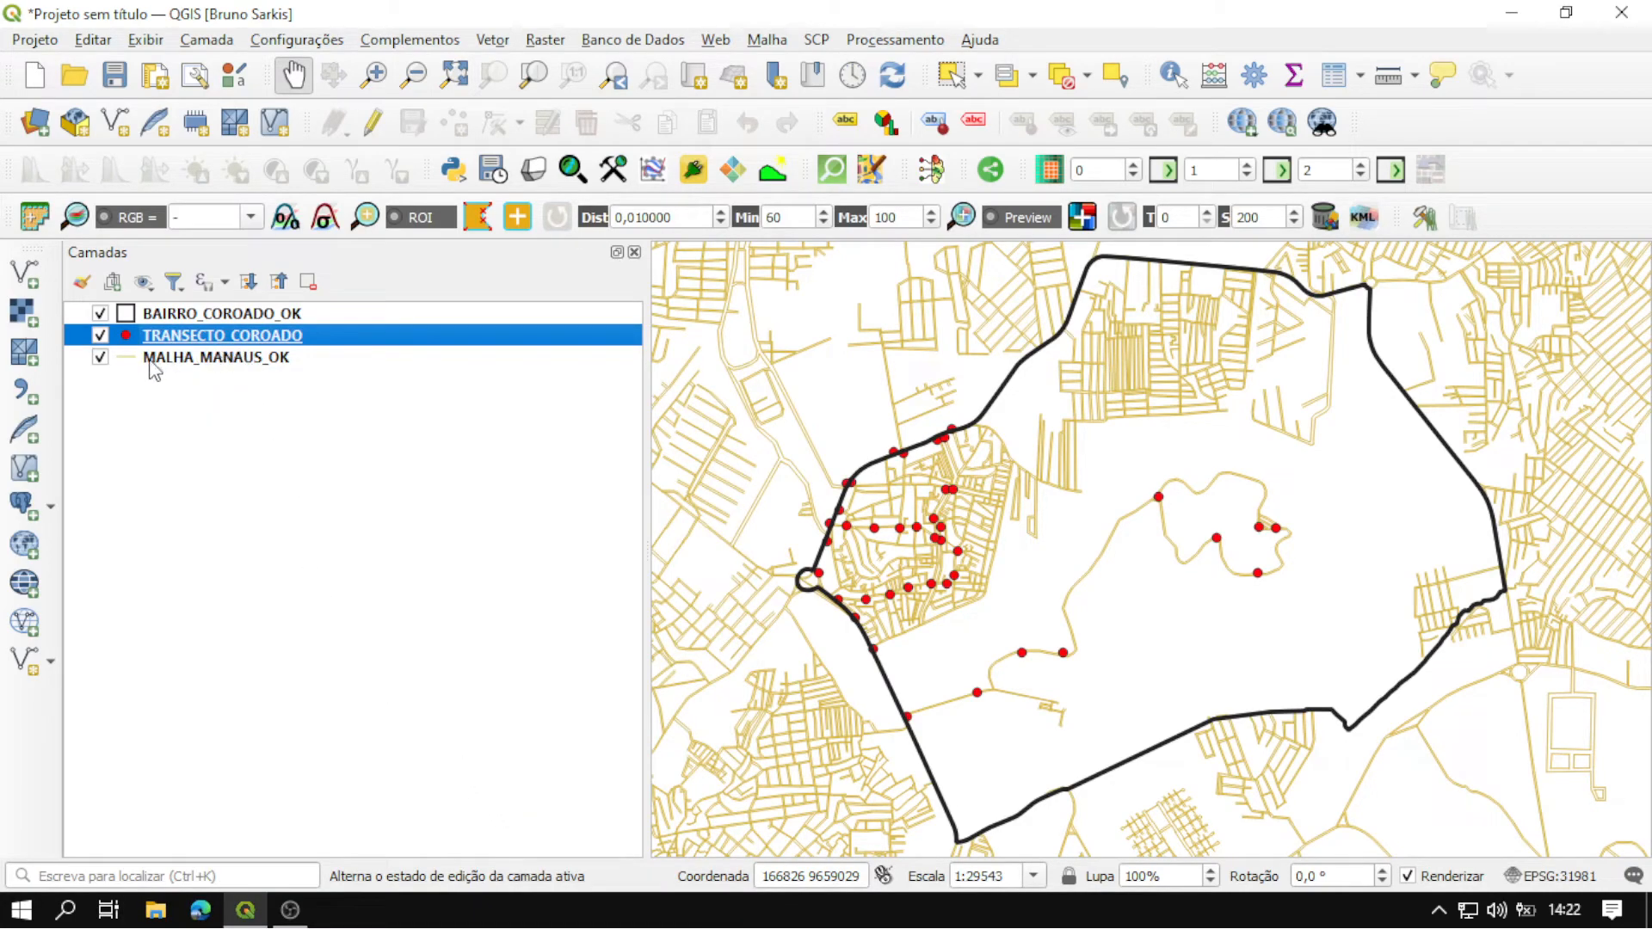
Style the MALHA_MANAUS_OK street lines with a width of 0,06 mm and a dark grey colour.
left_click(220, 363)
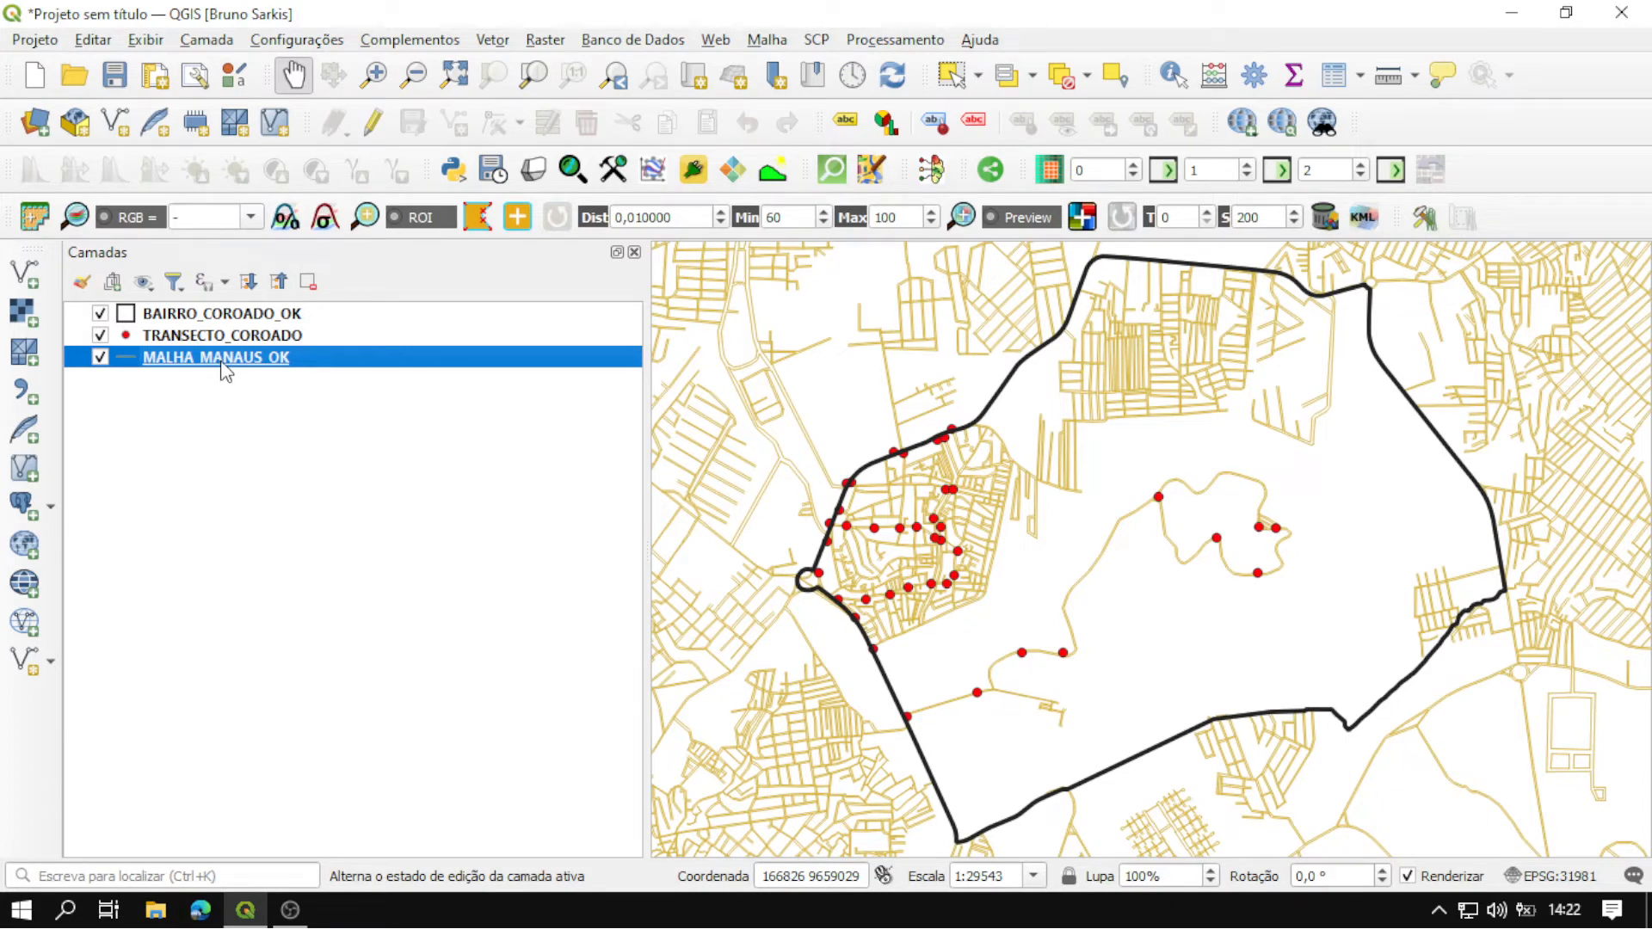
double_click(221, 365)
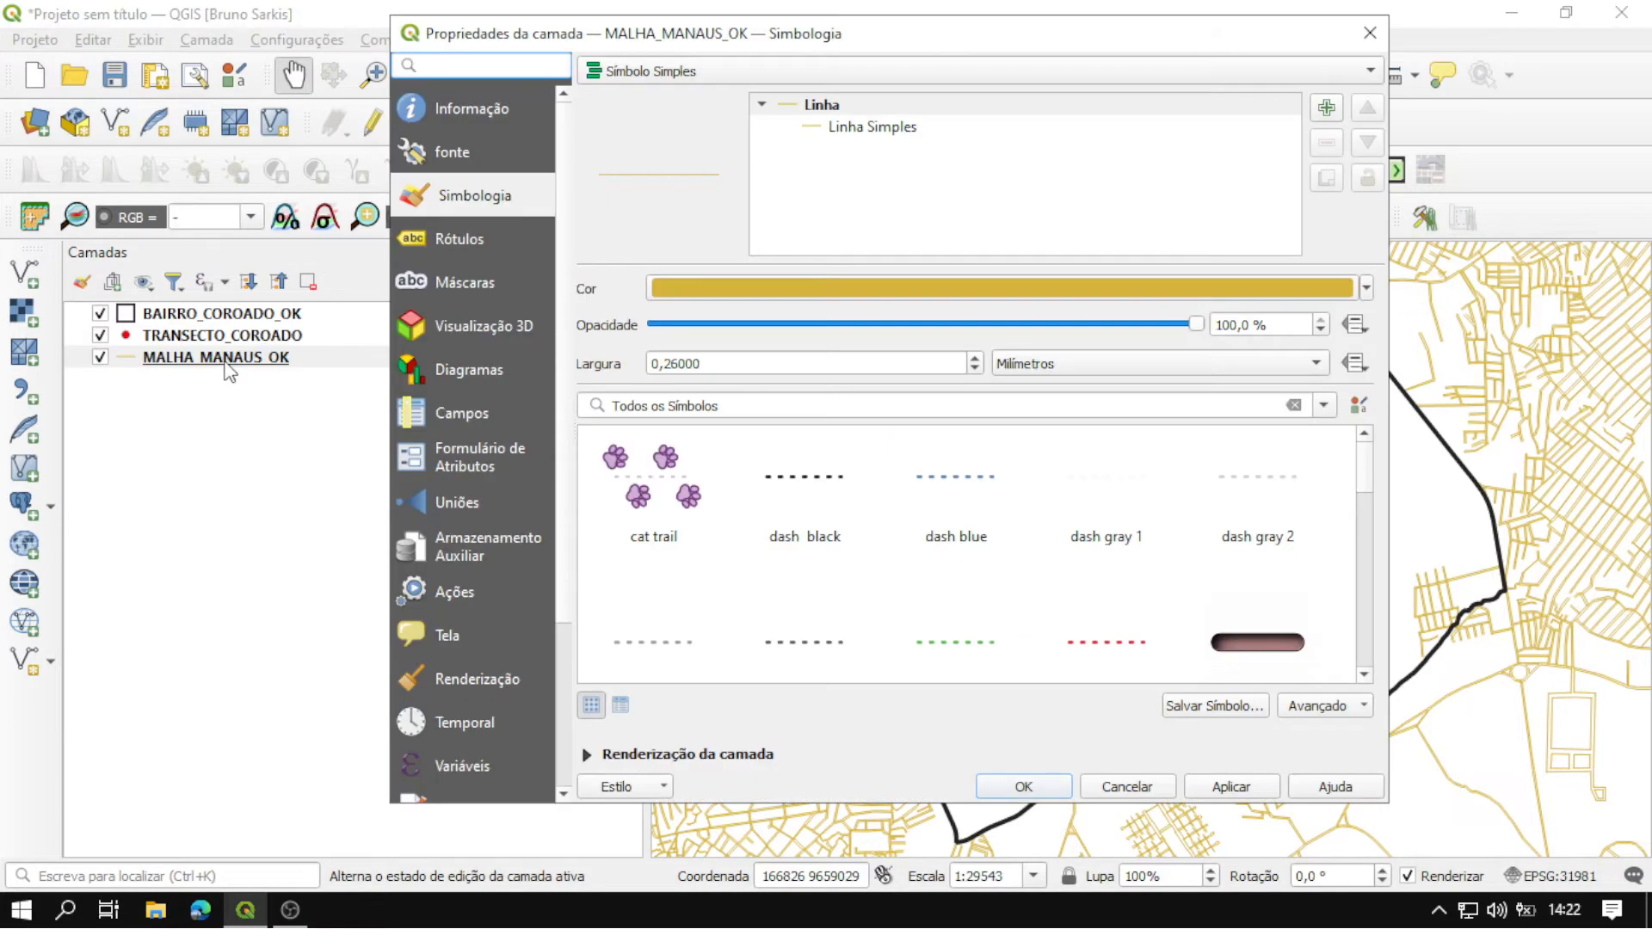
scroll(679, 361, "down", 1)
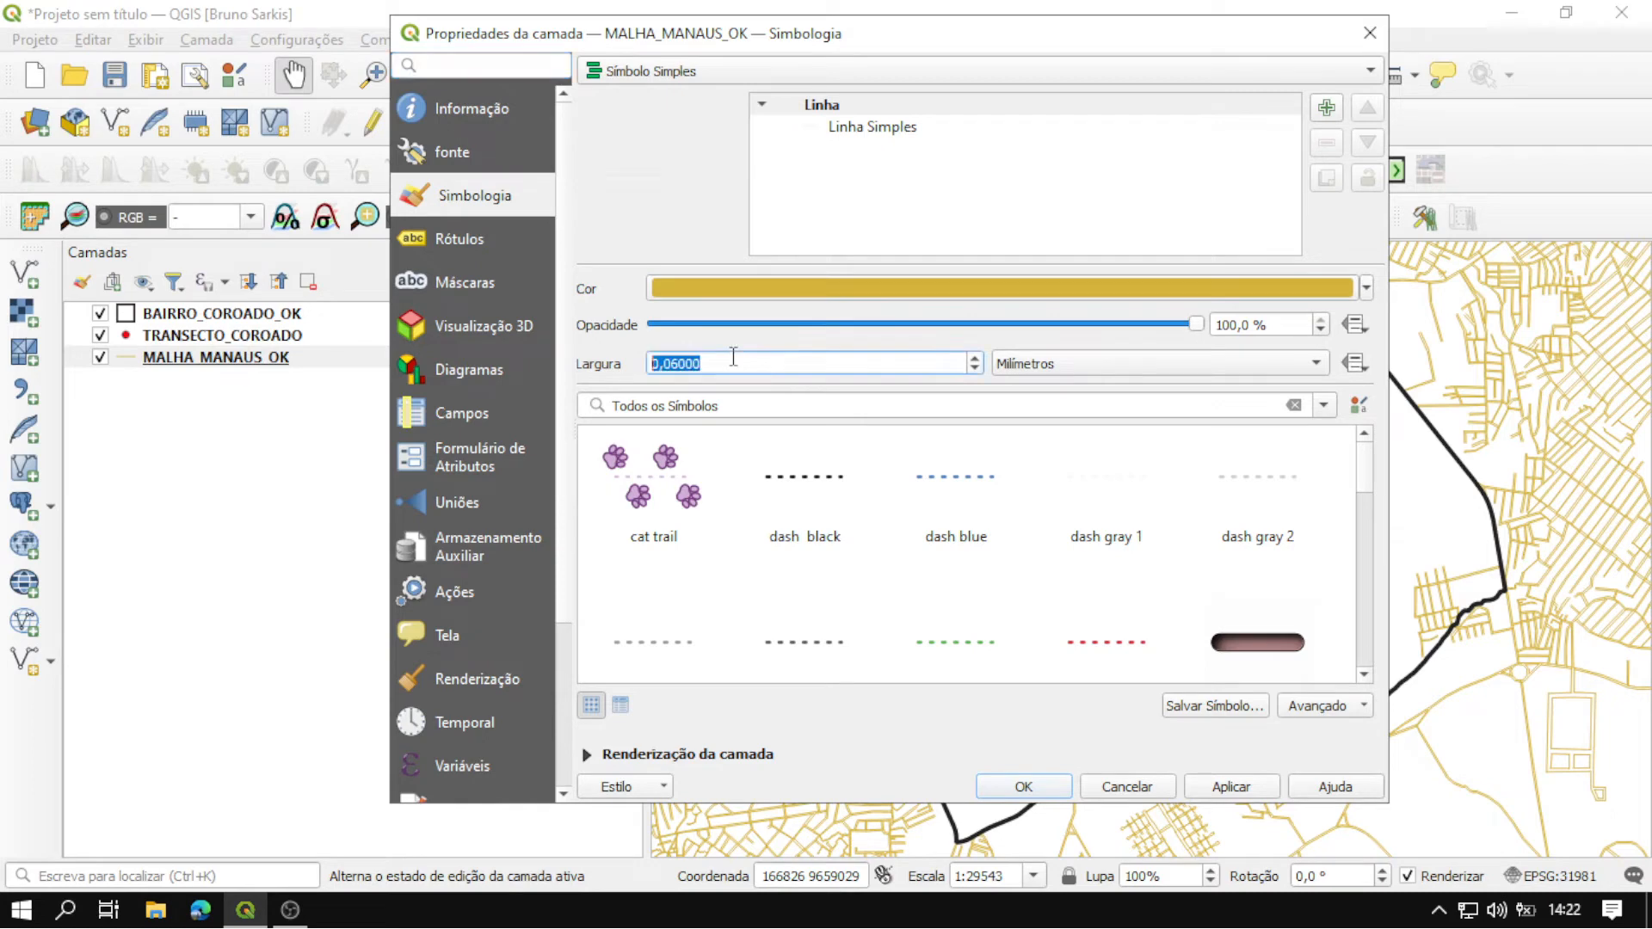
left_click(1367, 288)
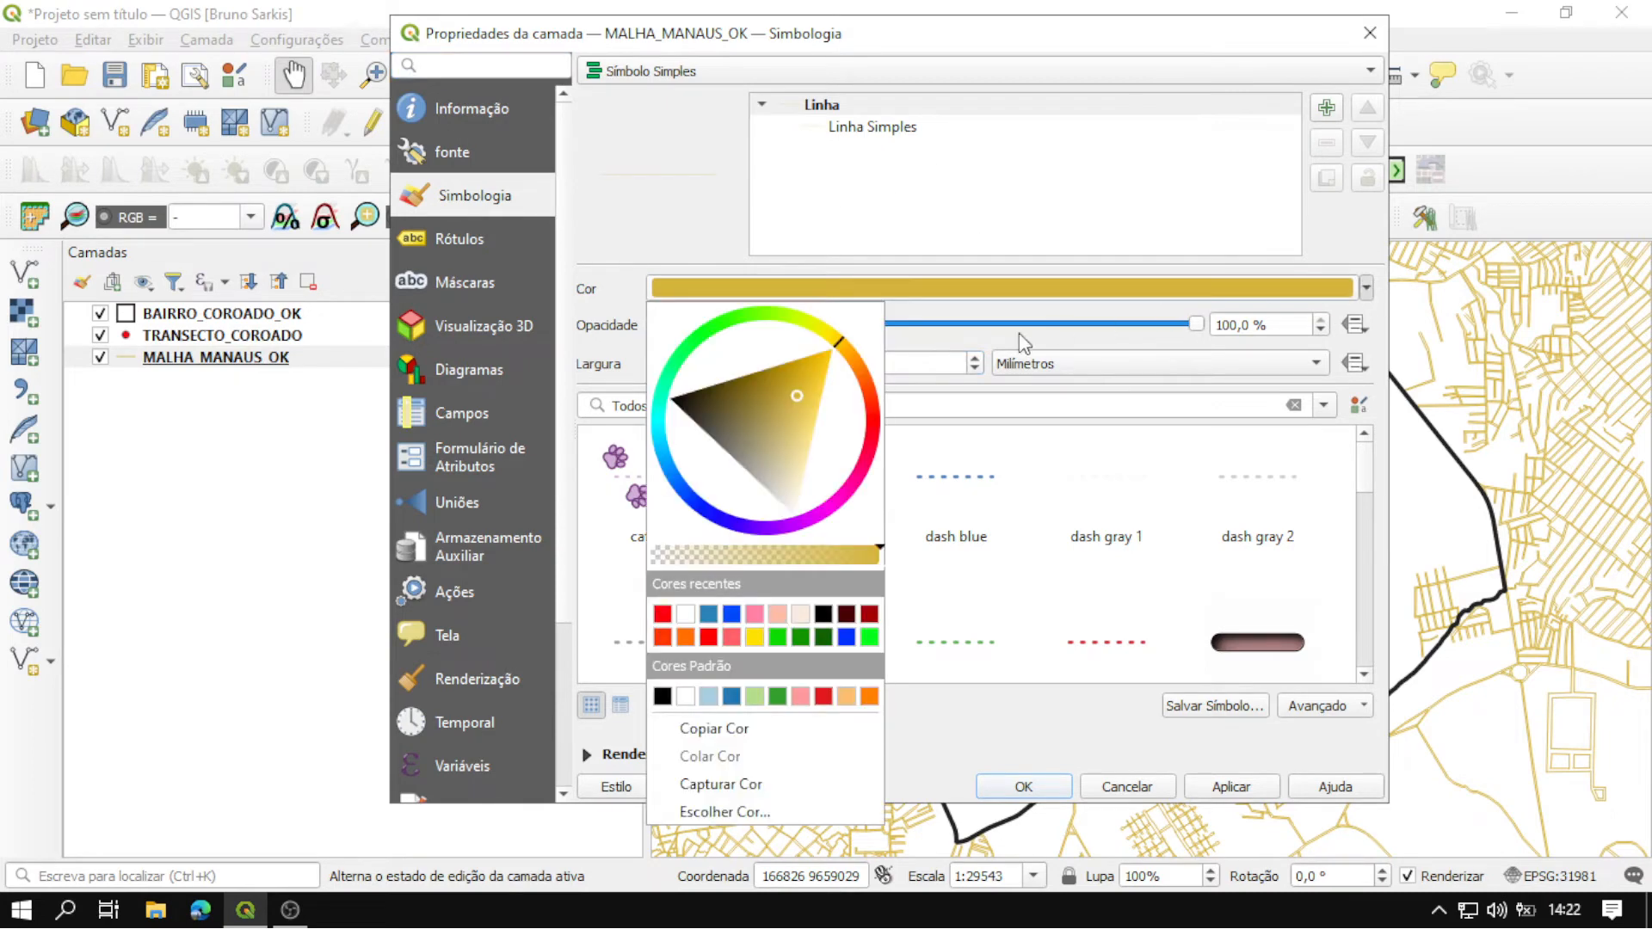
mouse_move(766, 405)
left_mouse_down()
mouse_move(590, 411)
mouse_move(647, 538)
left_mouse_up()
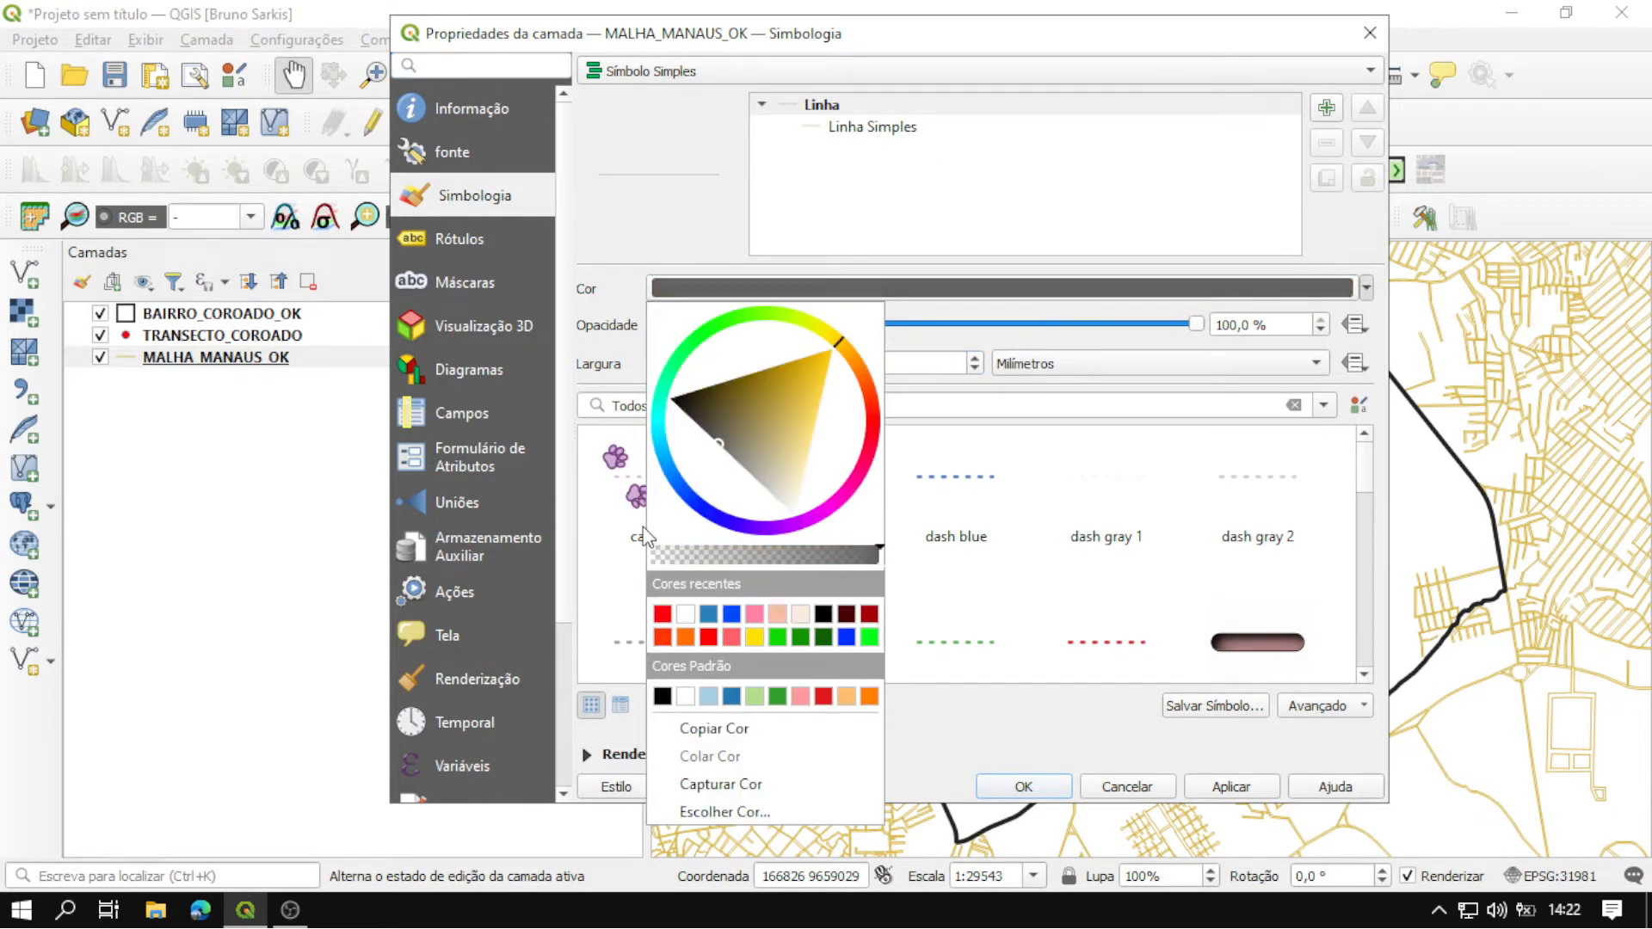
left_click(1153, 764)
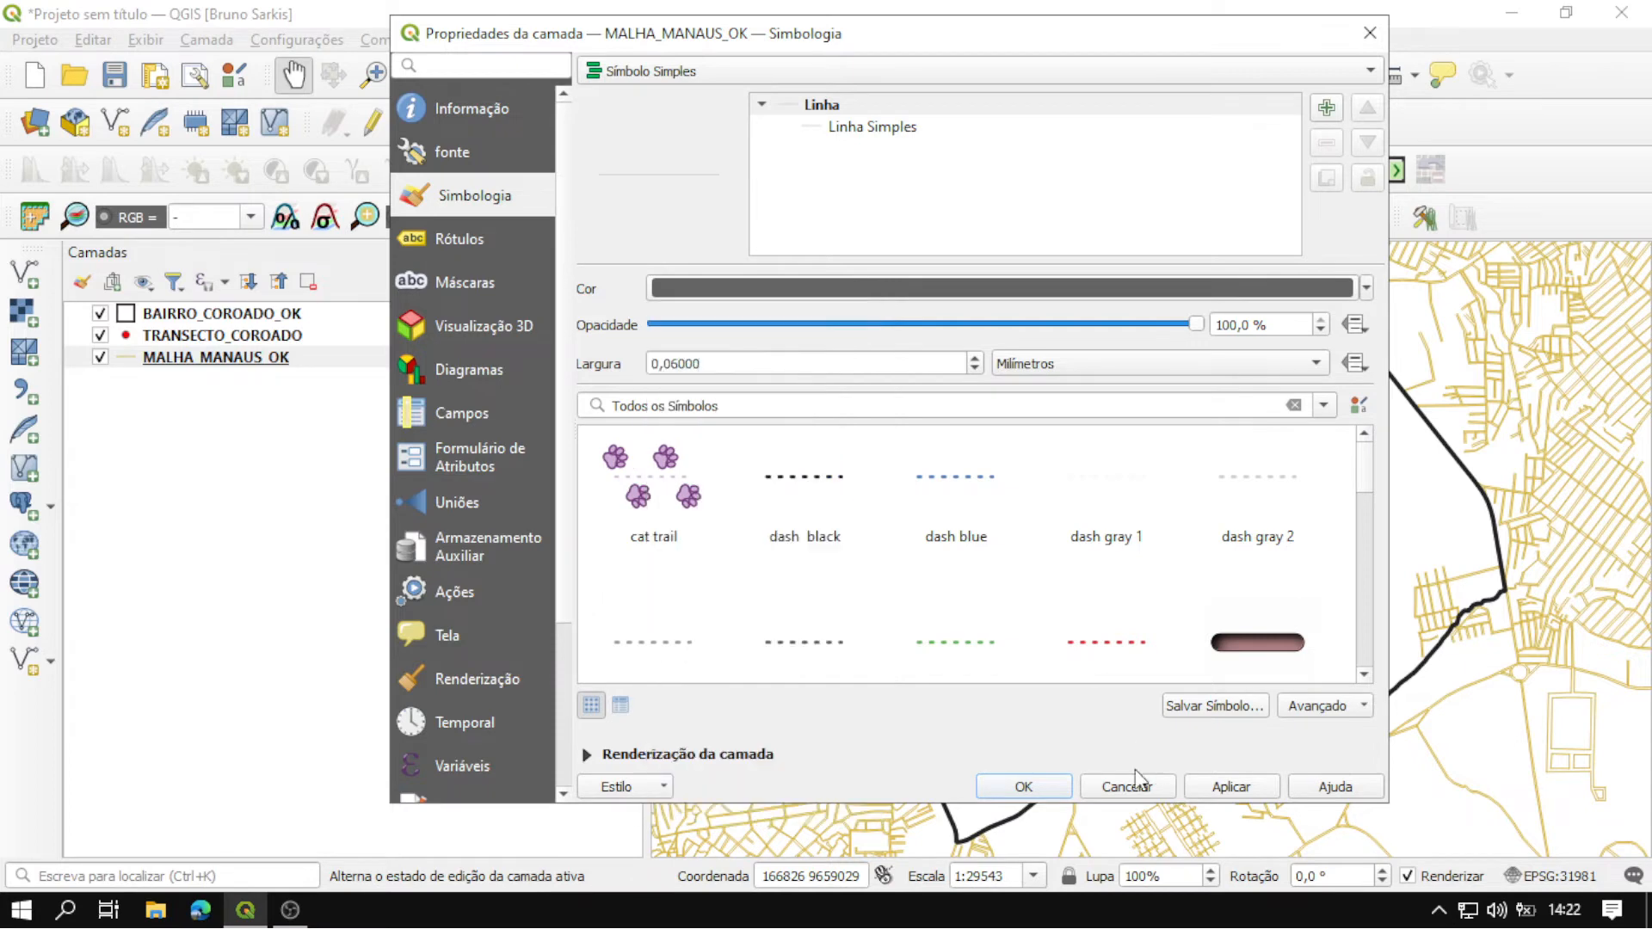
left_click(1024, 787)
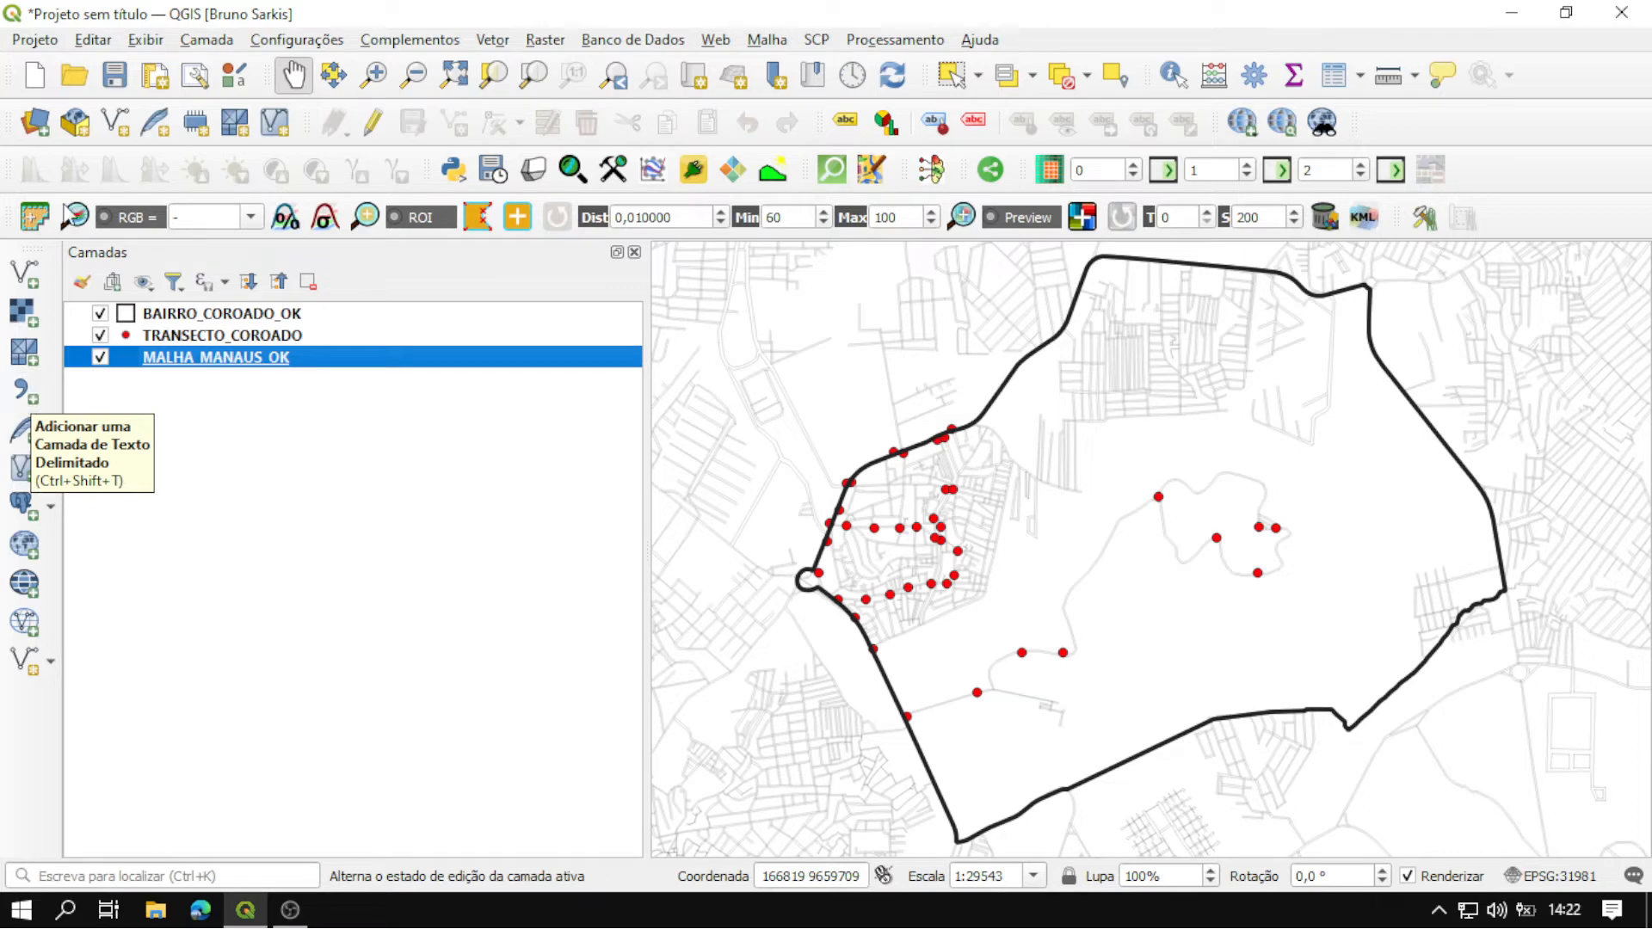
Load Transecto_CSV from the TRANSECTO_COROADO\PLANILHA folder as the source file of a new delimited text layer.
left_click(203, 41)
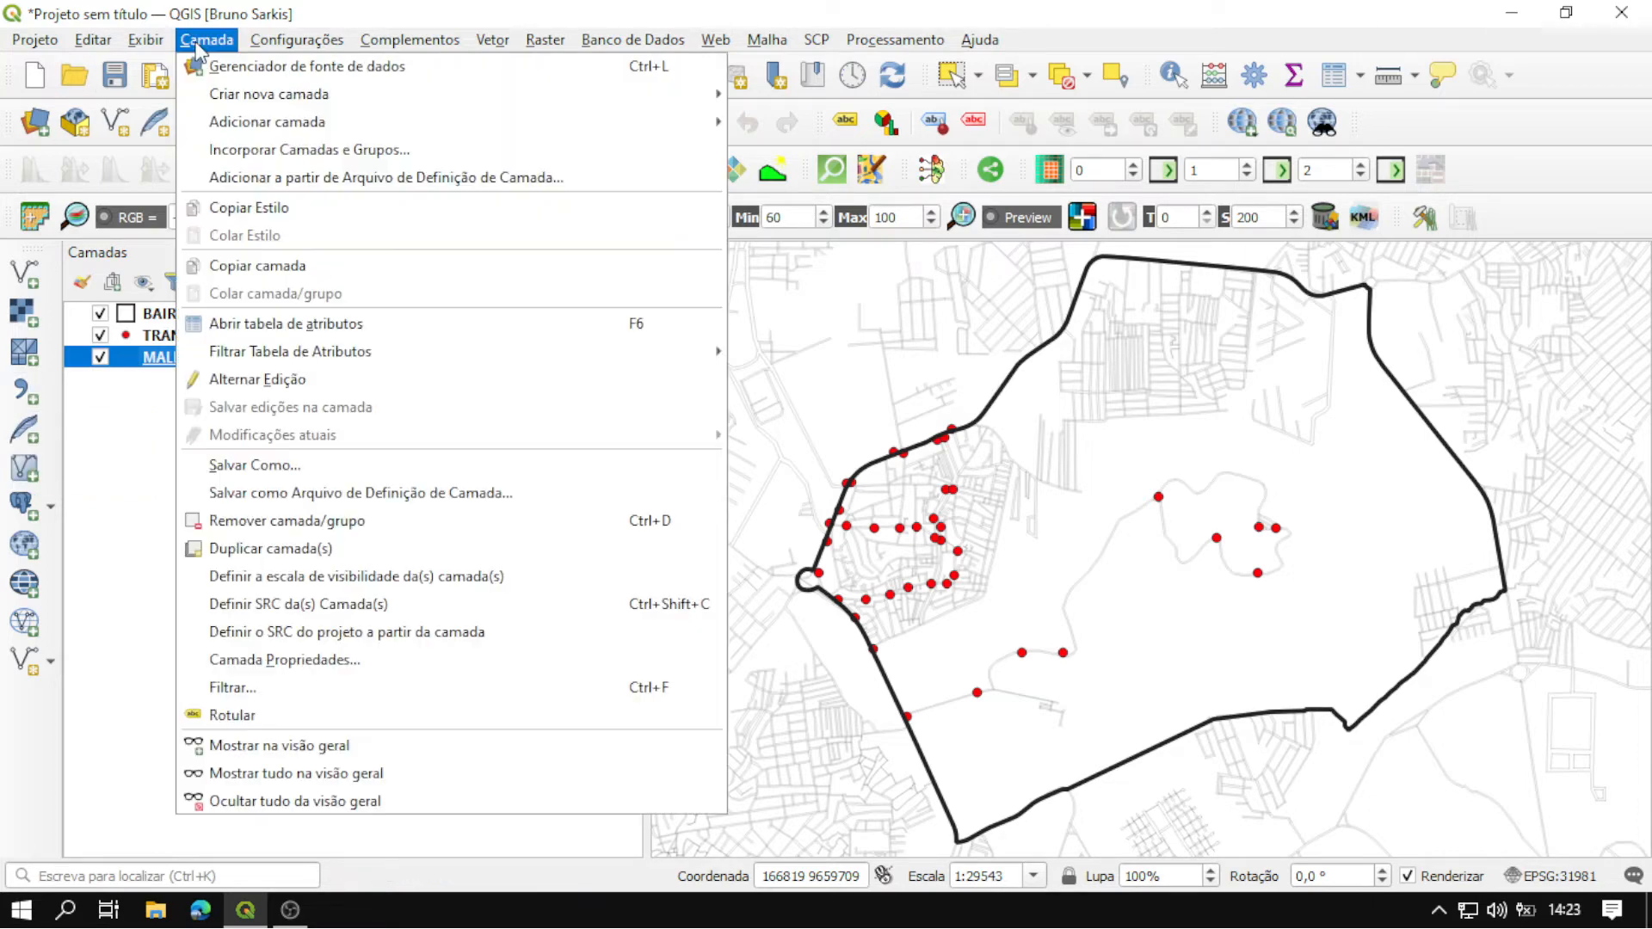
mouse_move(288, 123)
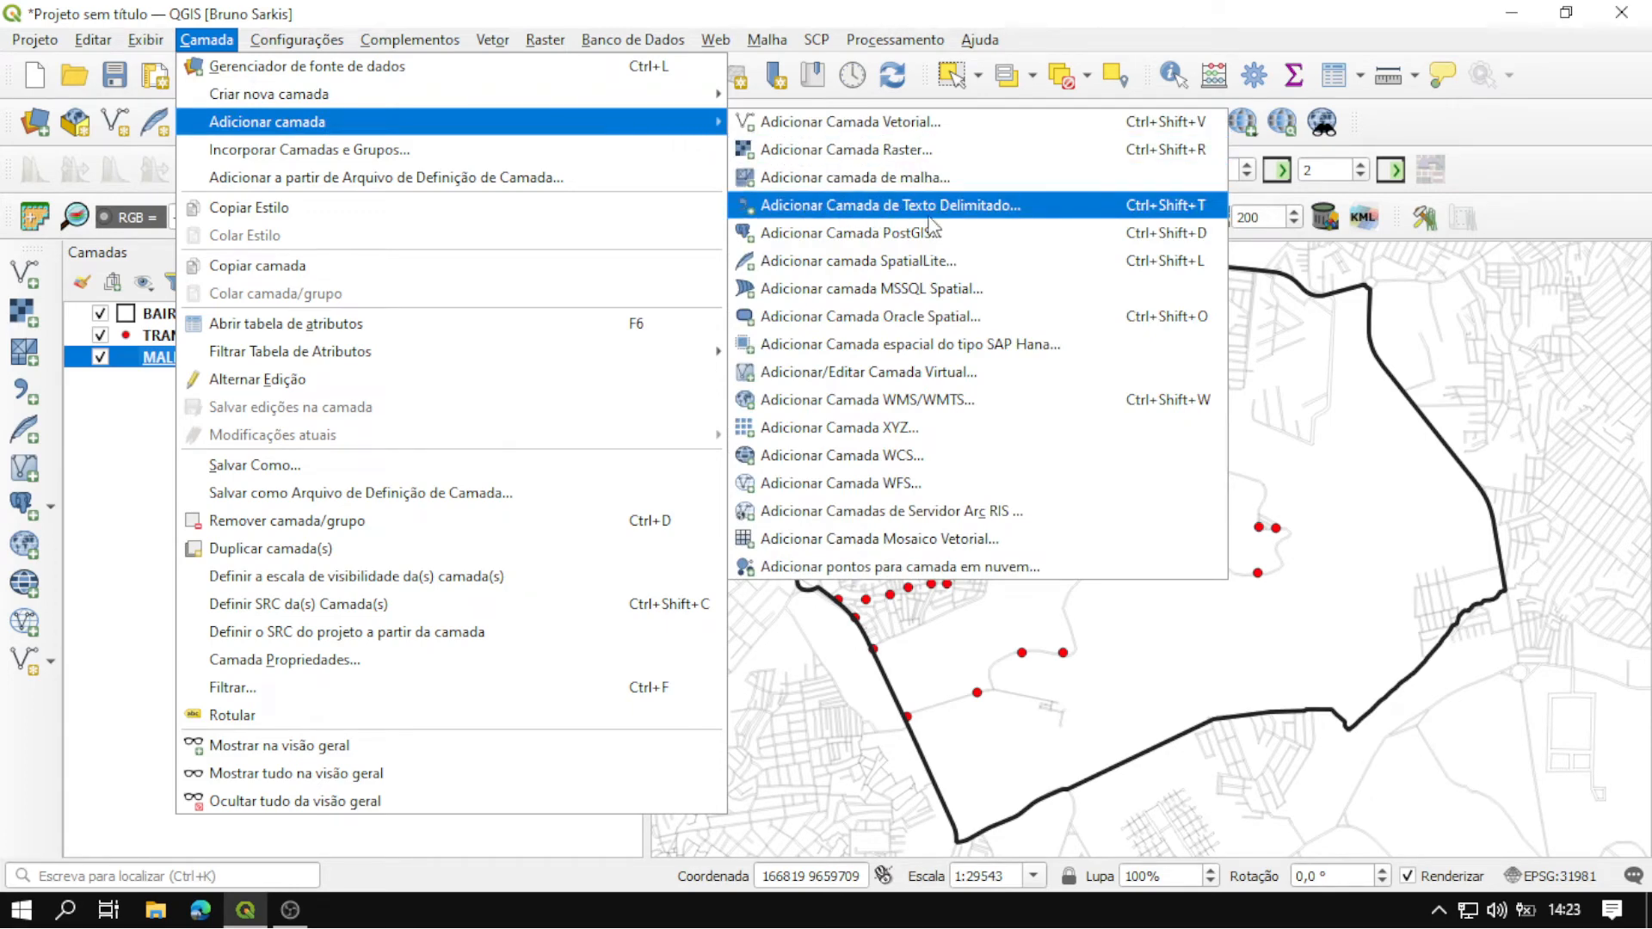
left_click(1083, 207)
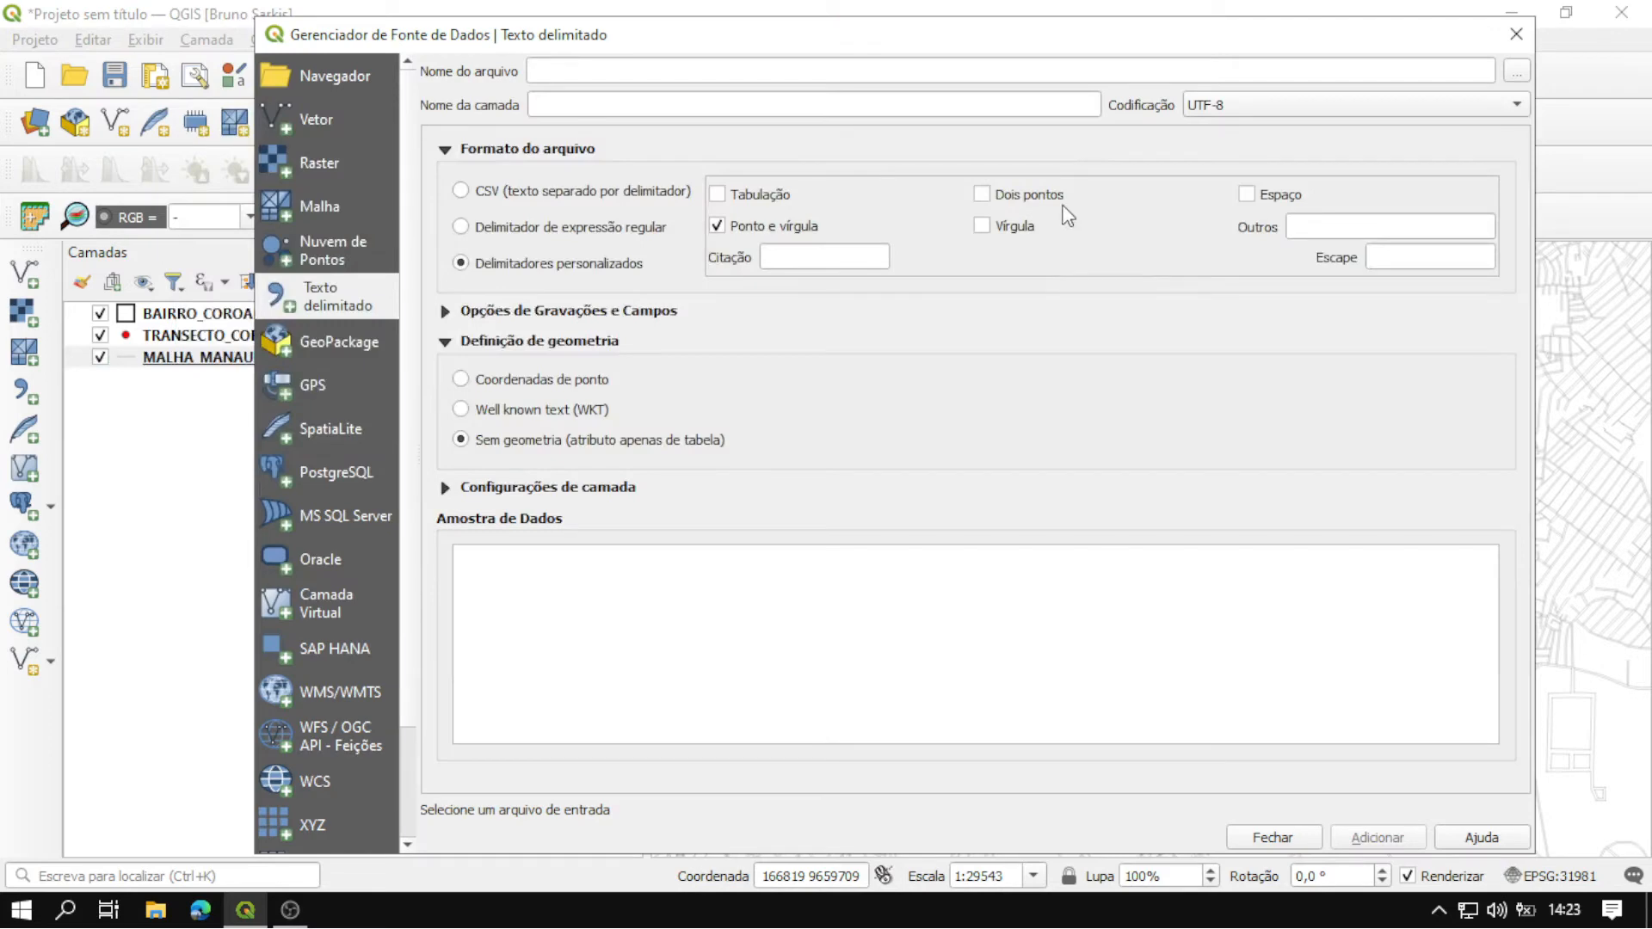
left_click(1516, 73)
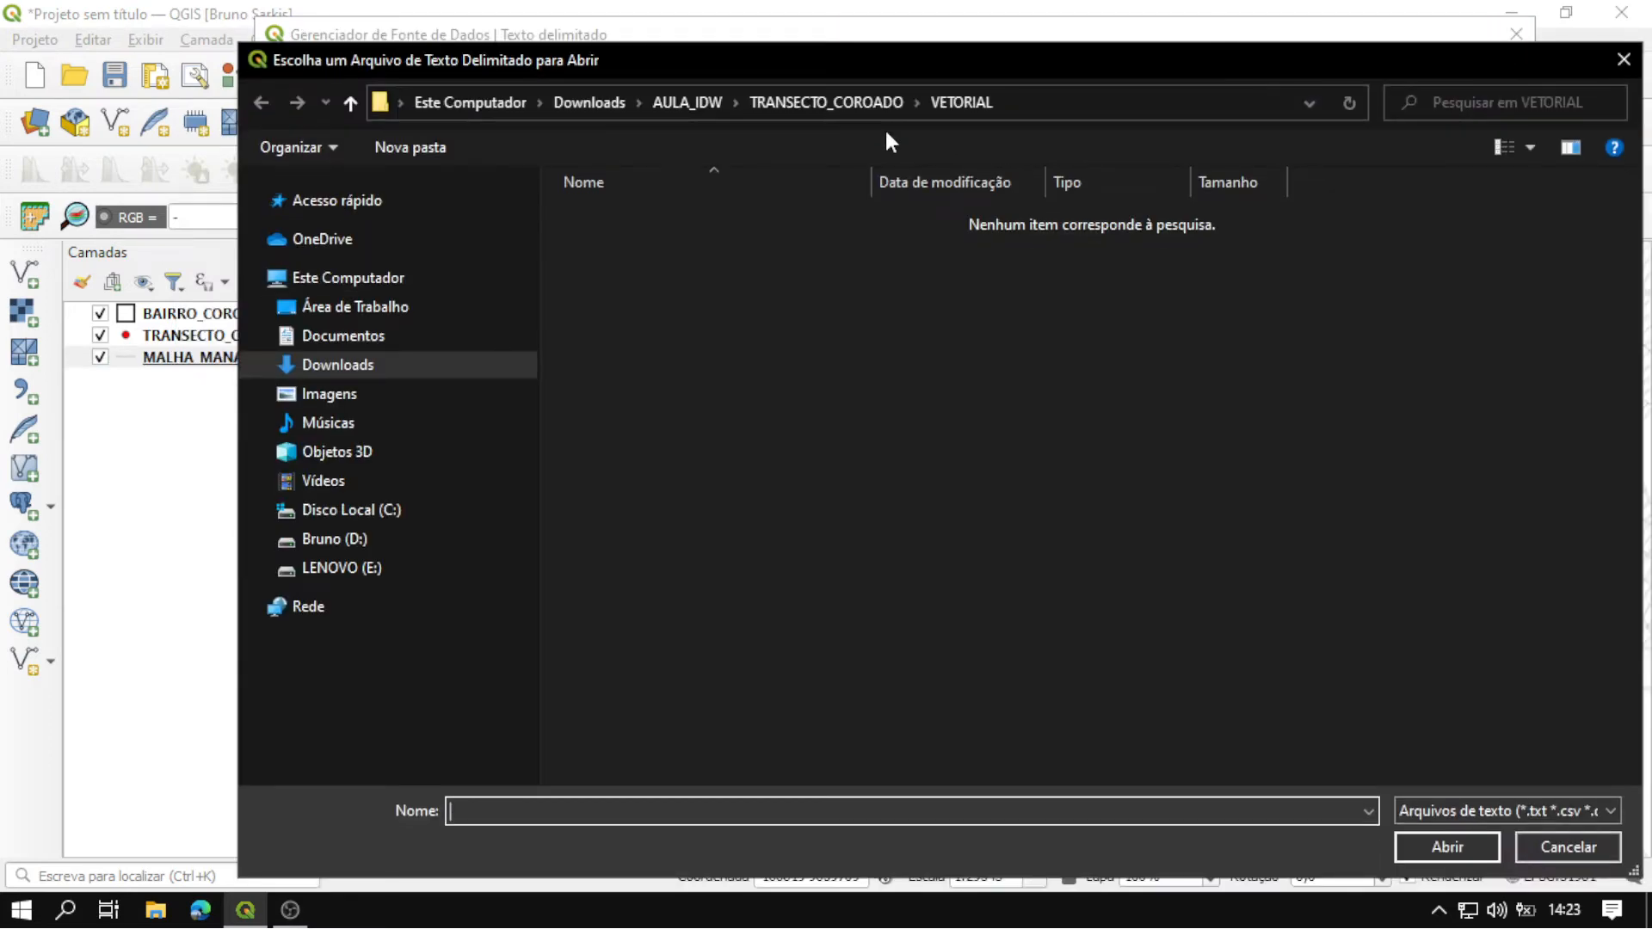
left_click(808, 98)
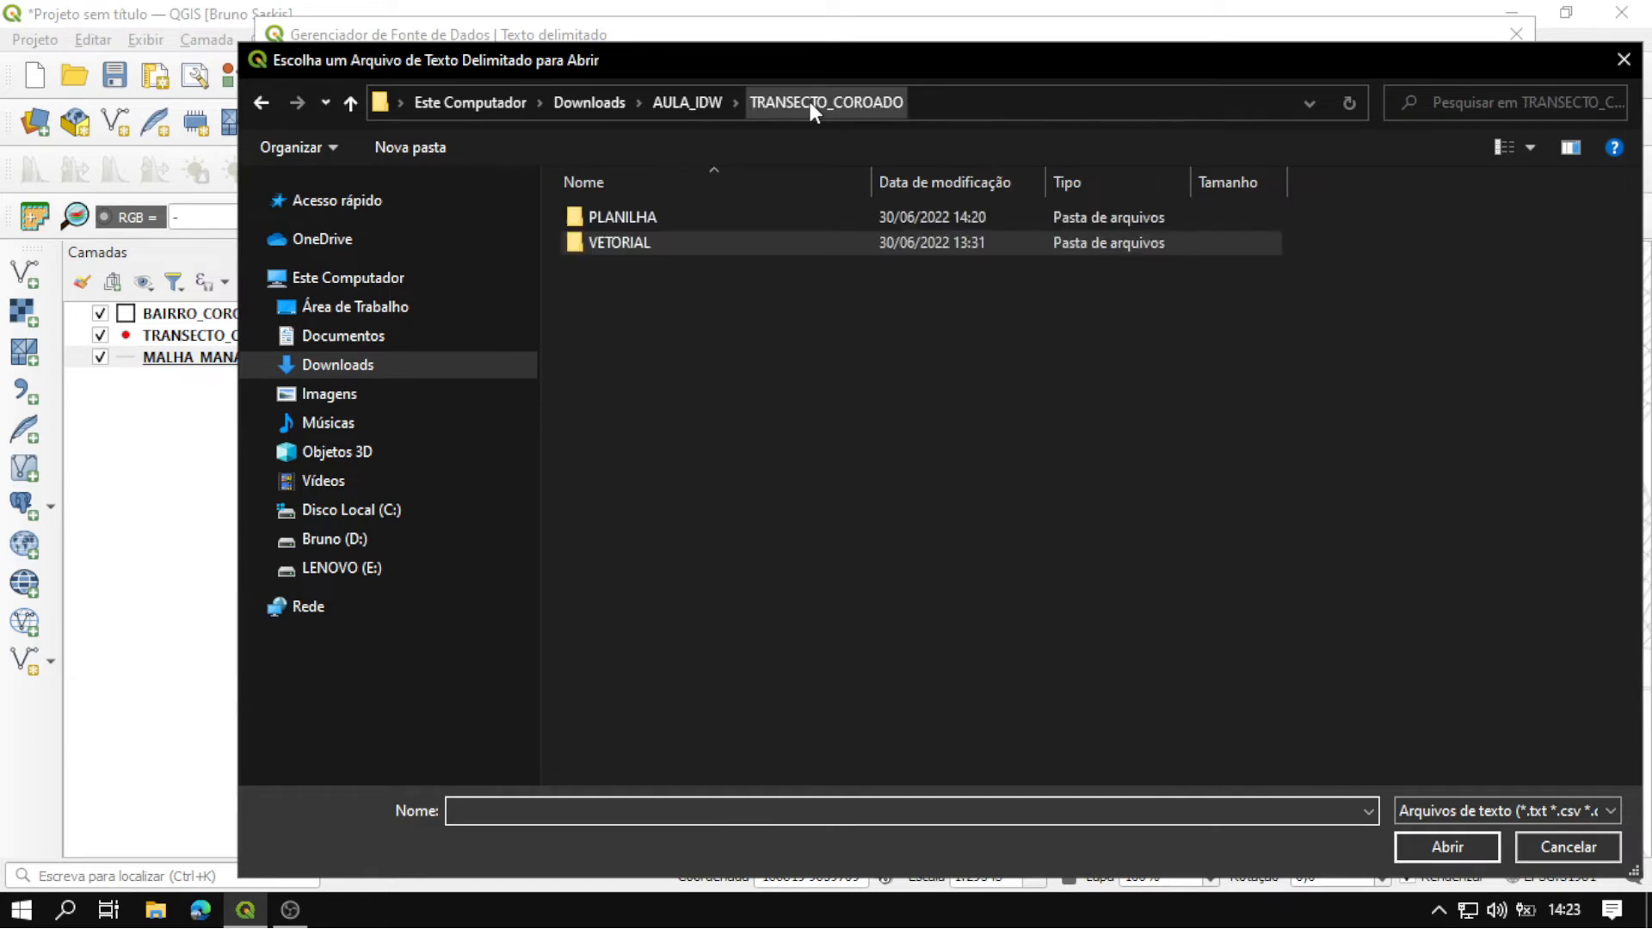
double_click(676, 212)
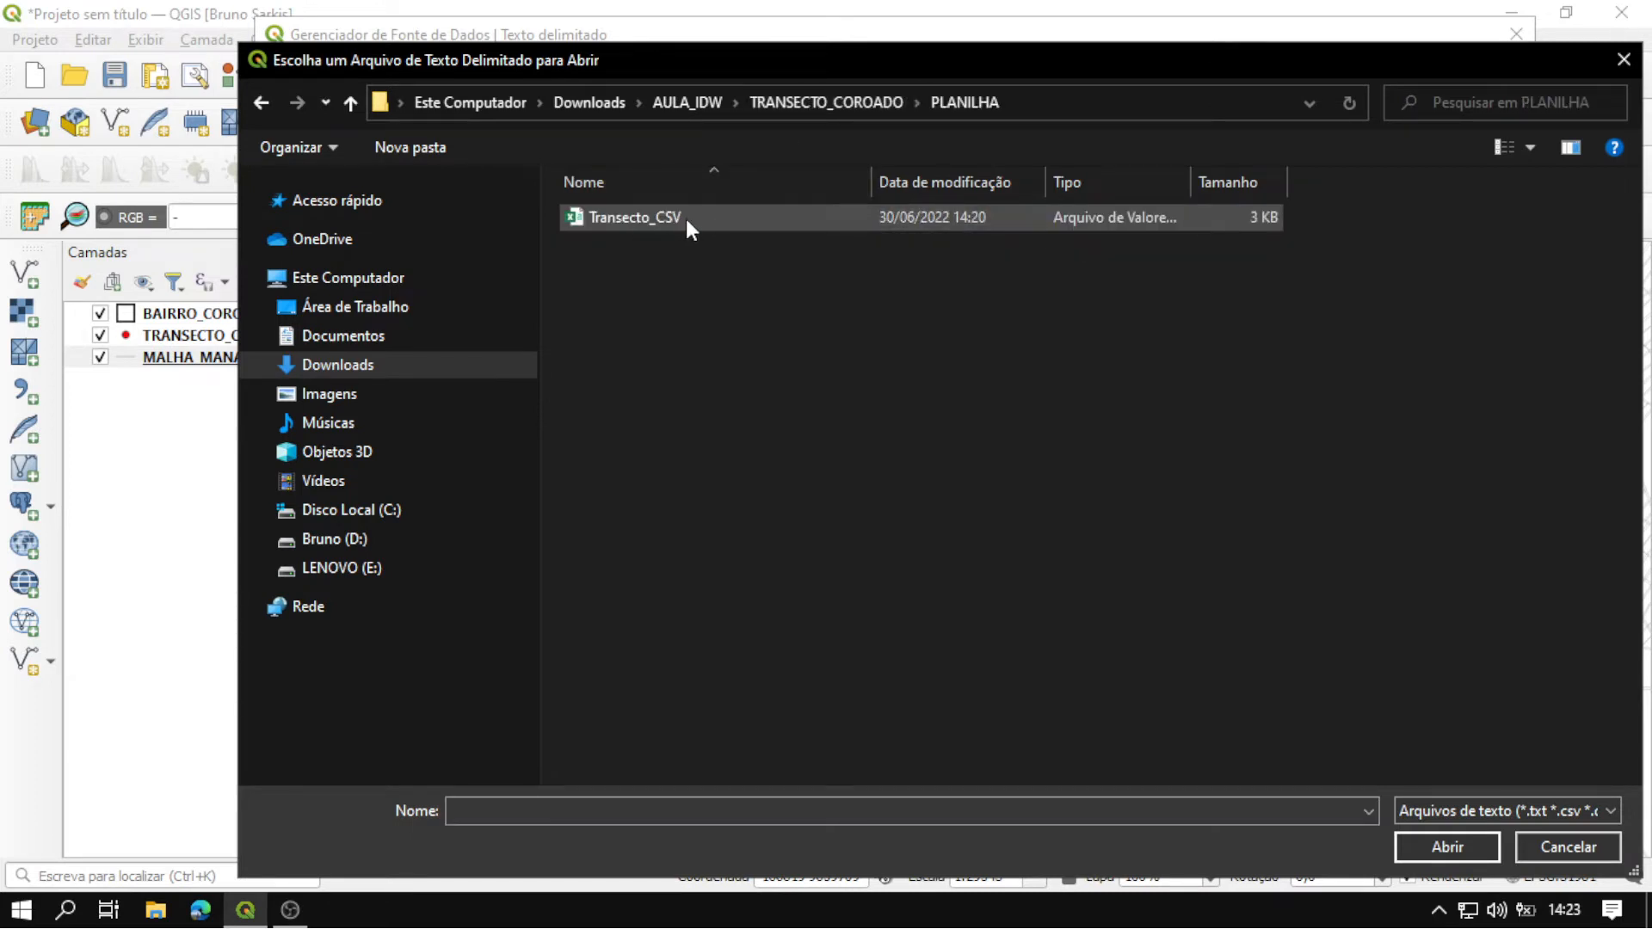
left_click(728, 216)
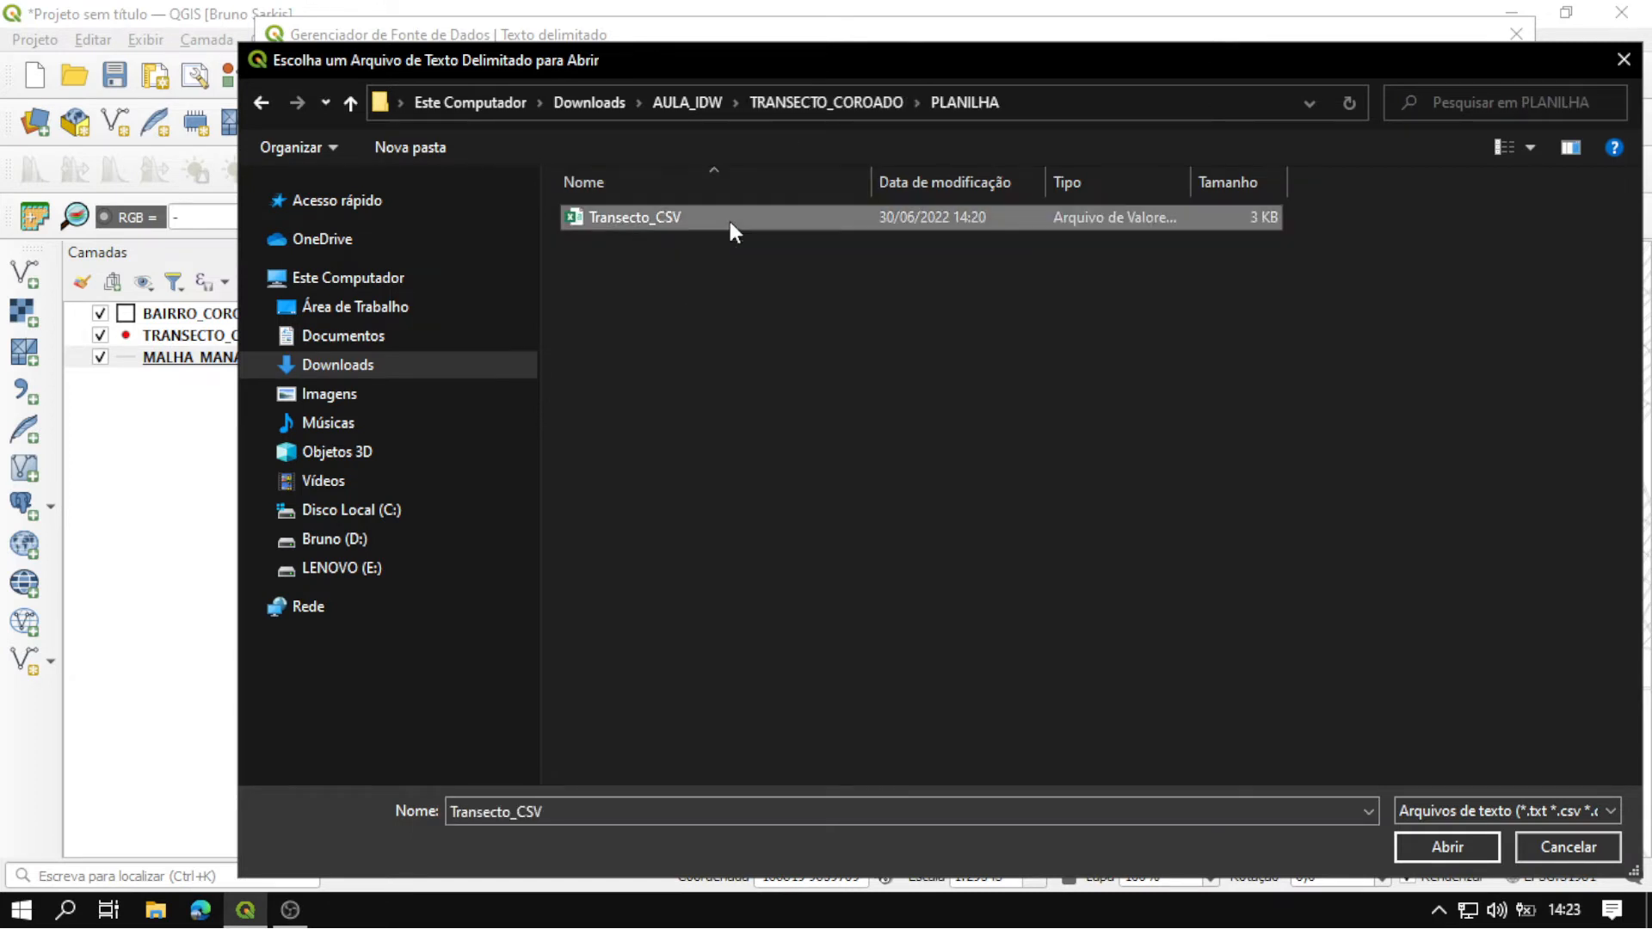
left_click(1449, 848)
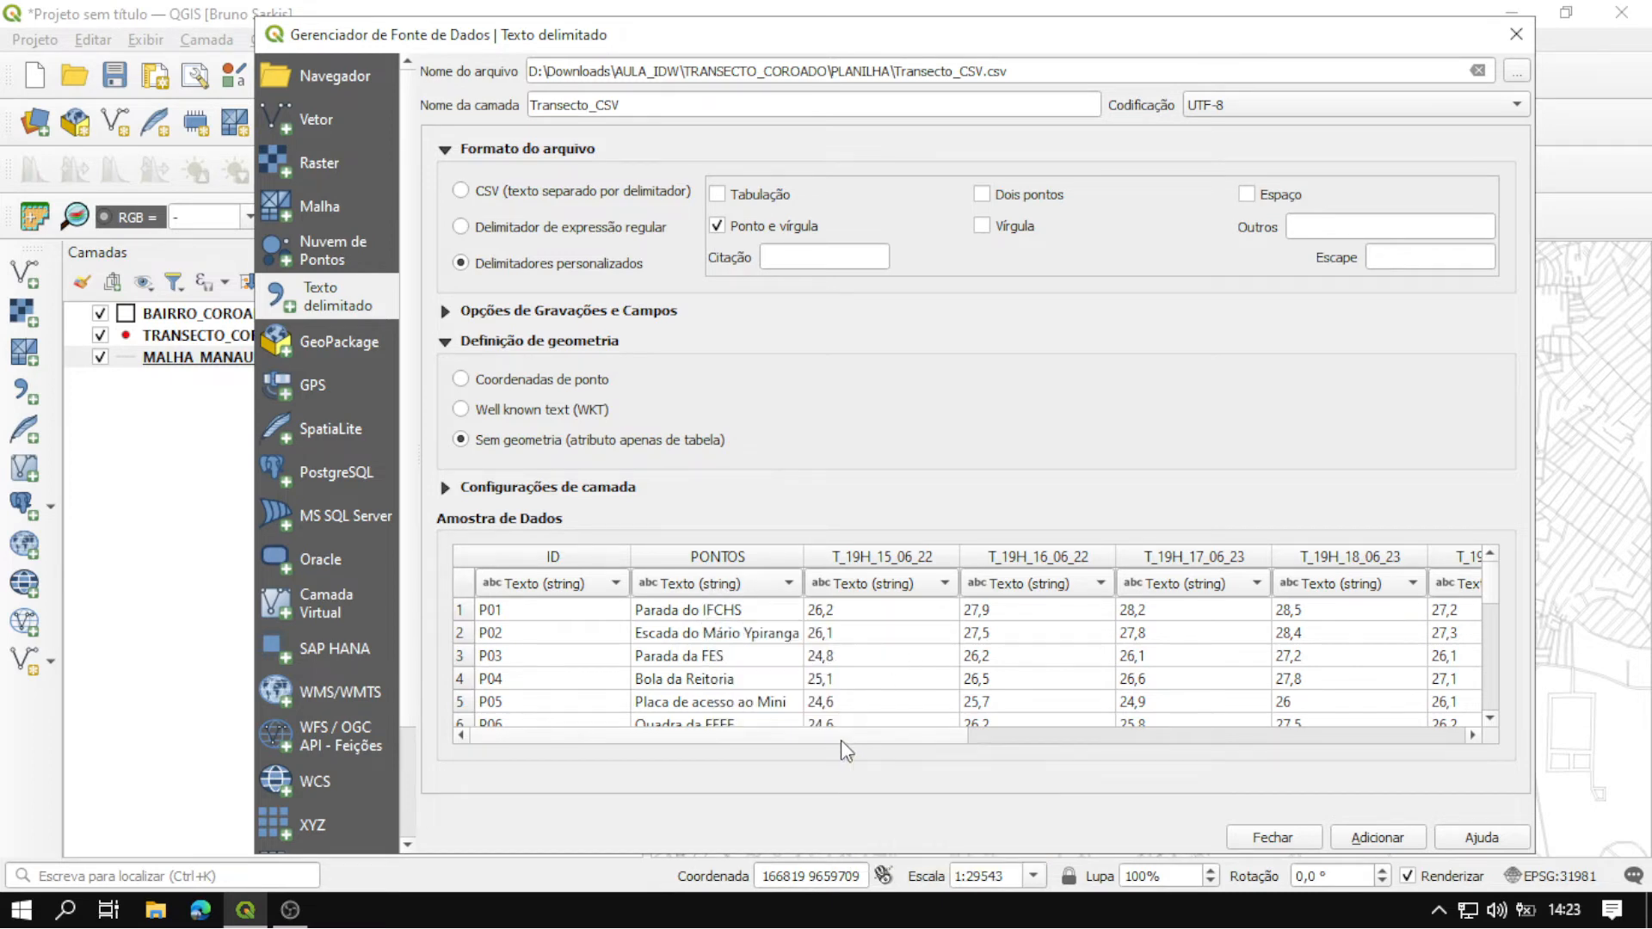
Set the field type of all five T_19H temperature columns, 15_06_22 through 19_06_23, to Decimal (double).
left_click_drag(840, 740, 781, 733)
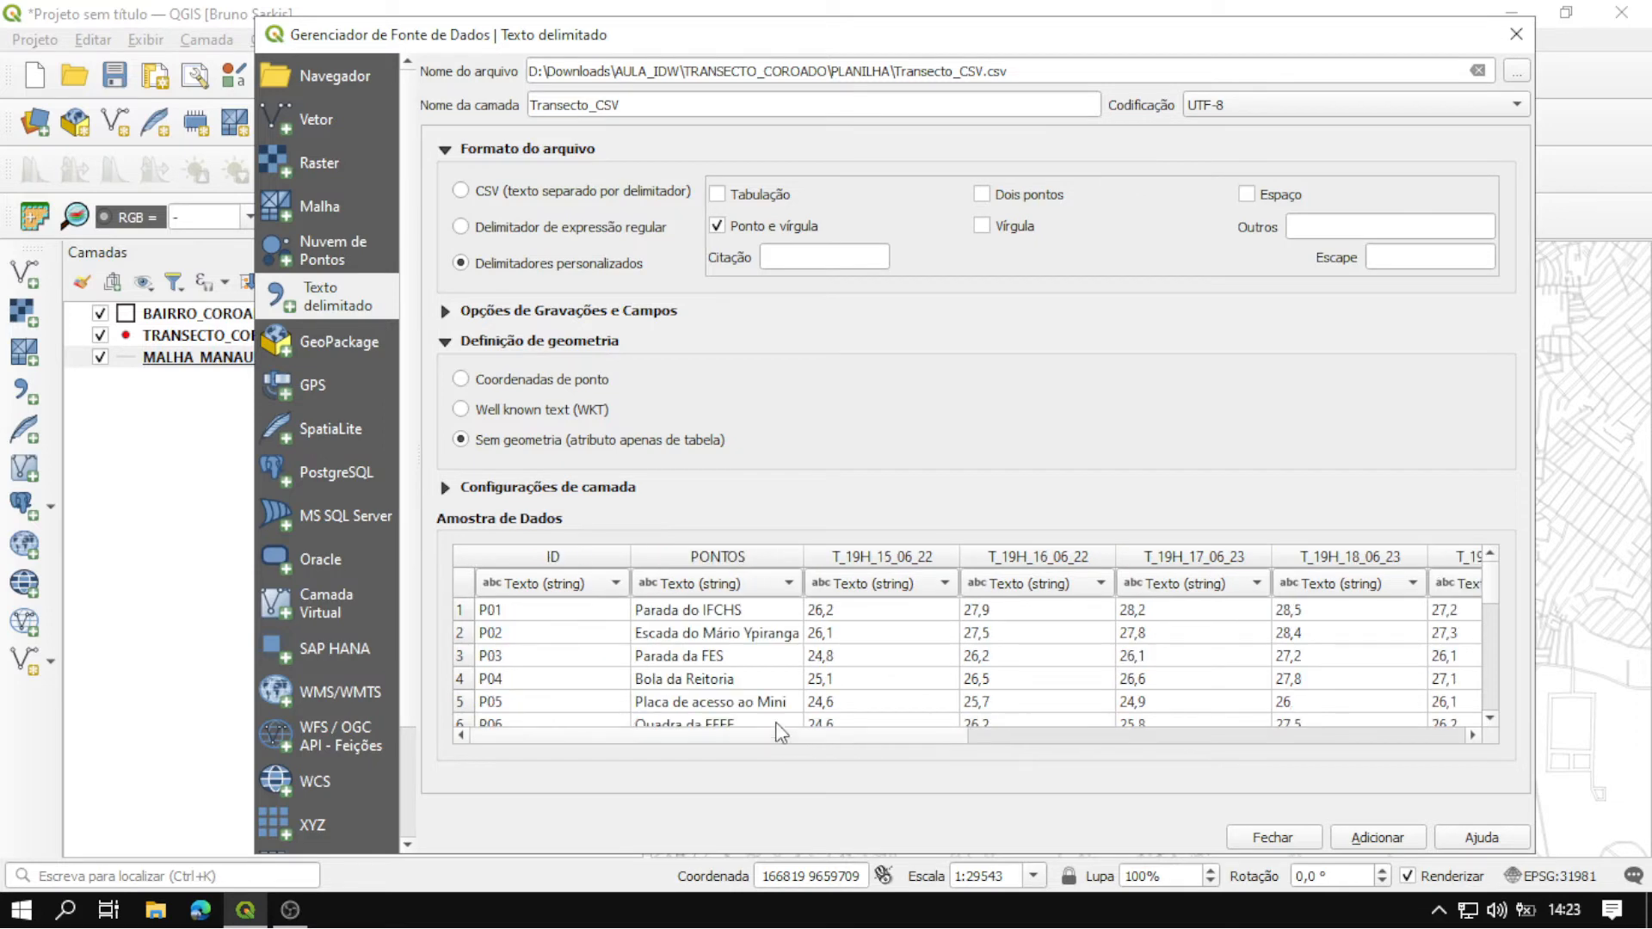
left_click(900, 583)
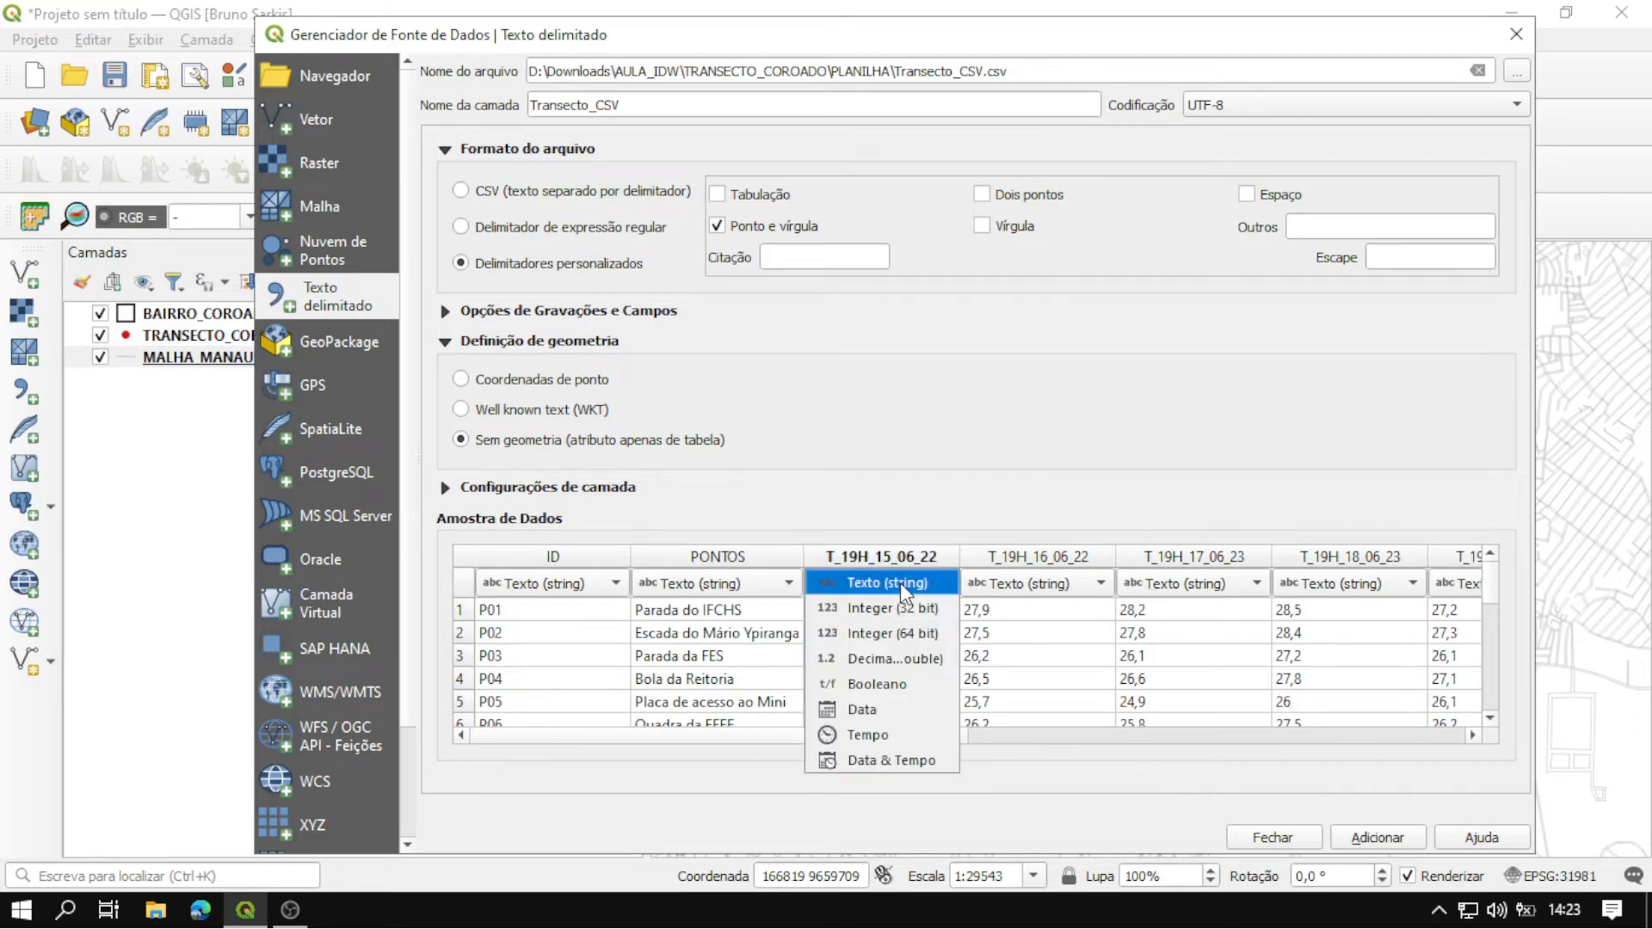
left_click(895, 659)
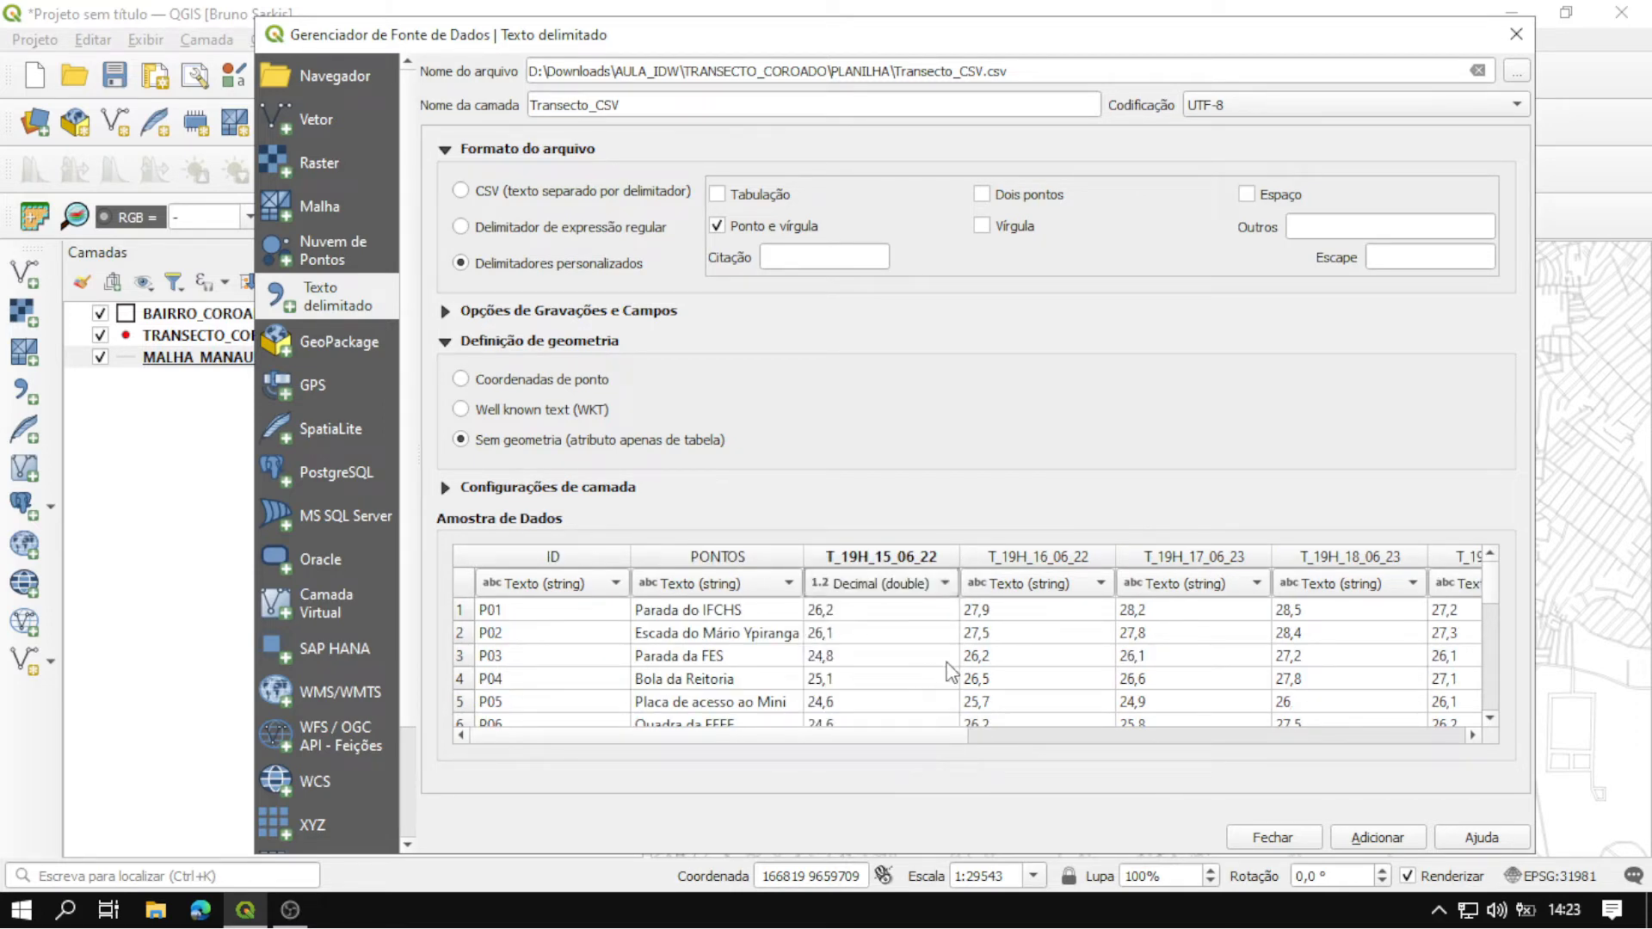
left_click(1058, 585)
left_click(1065, 656)
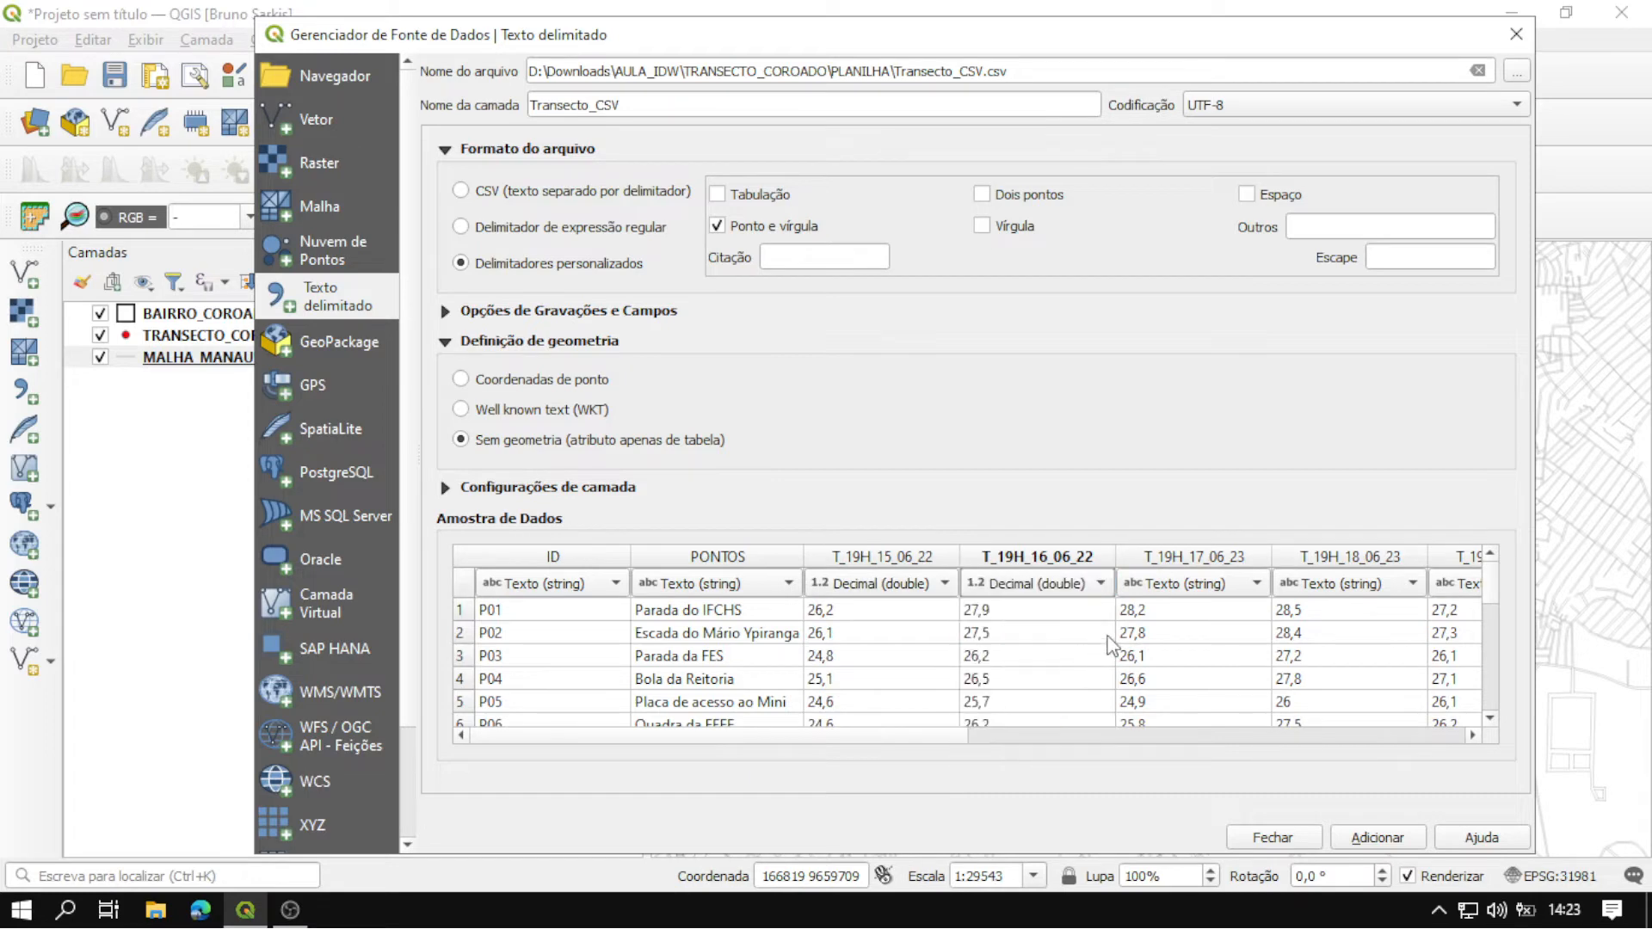
left_click(1170, 585)
left_click(1185, 652)
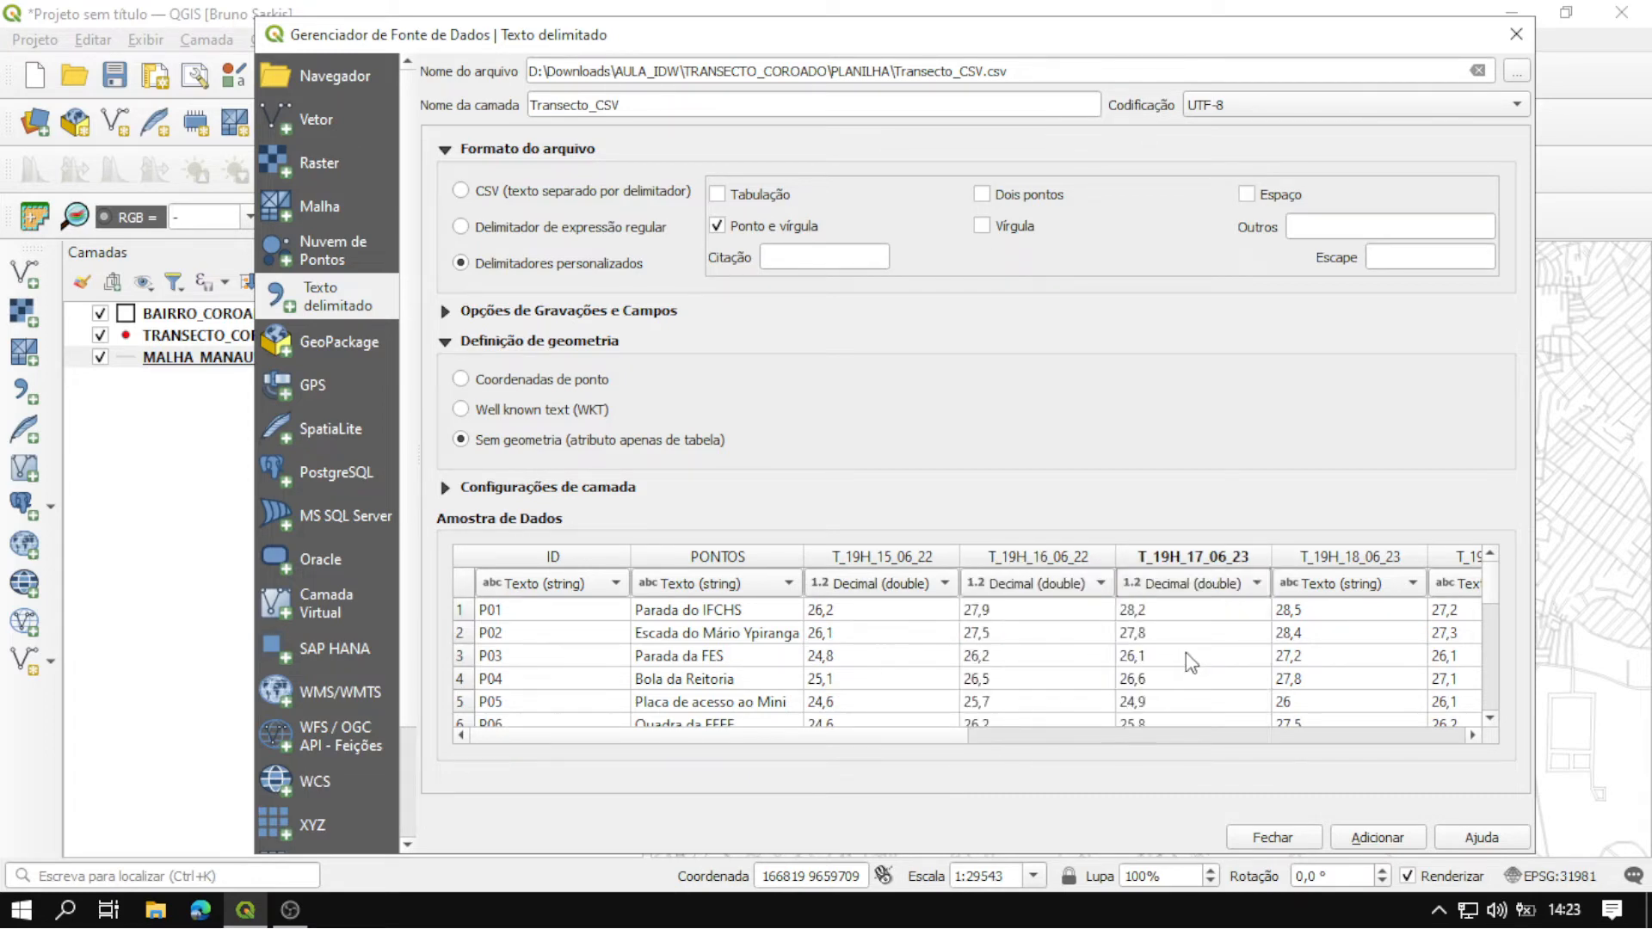
left_click(1333, 585)
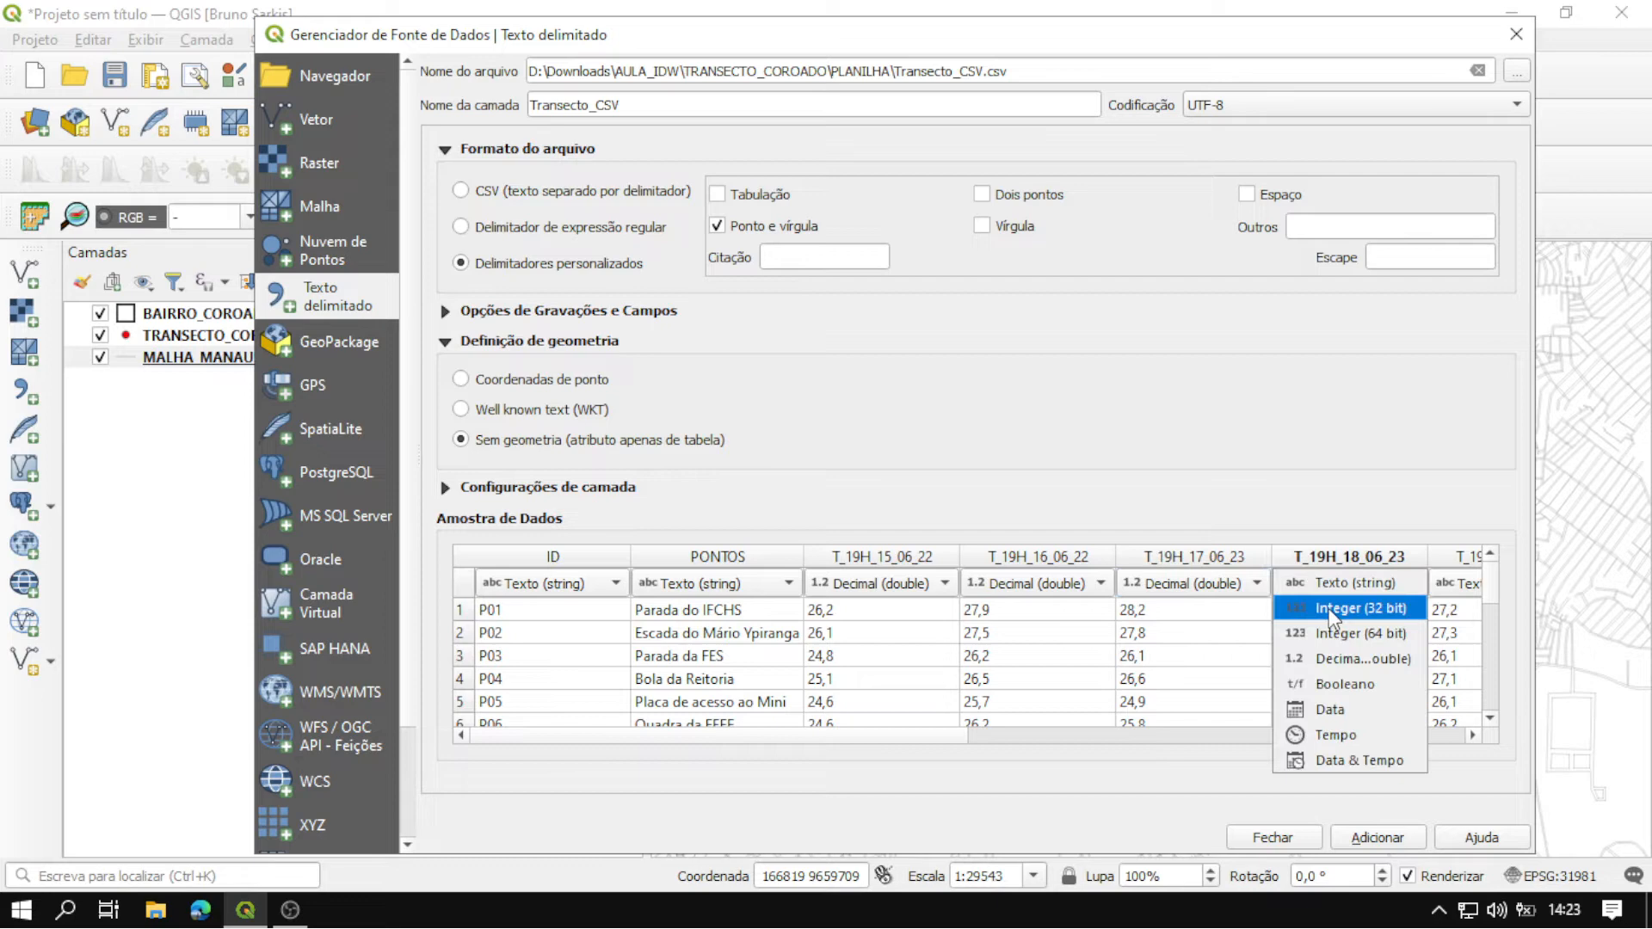
left_click(1361, 659)
left_click_drag(955, 740, 1022, 745)
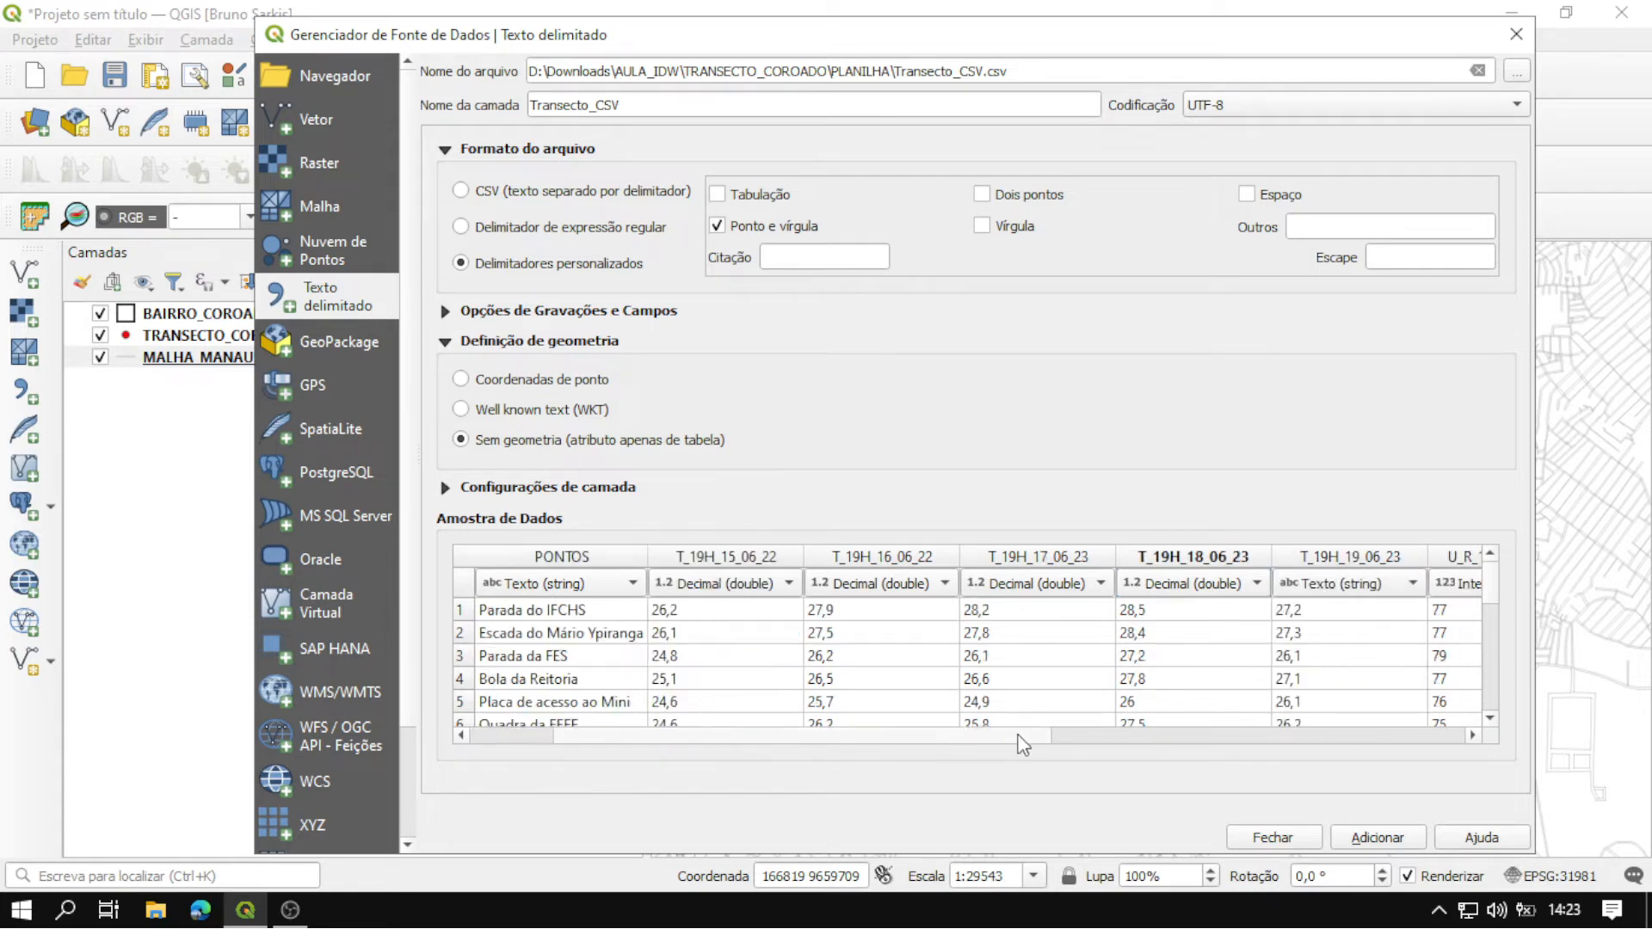
left_click(1364, 583)
left_click(1373, 661)
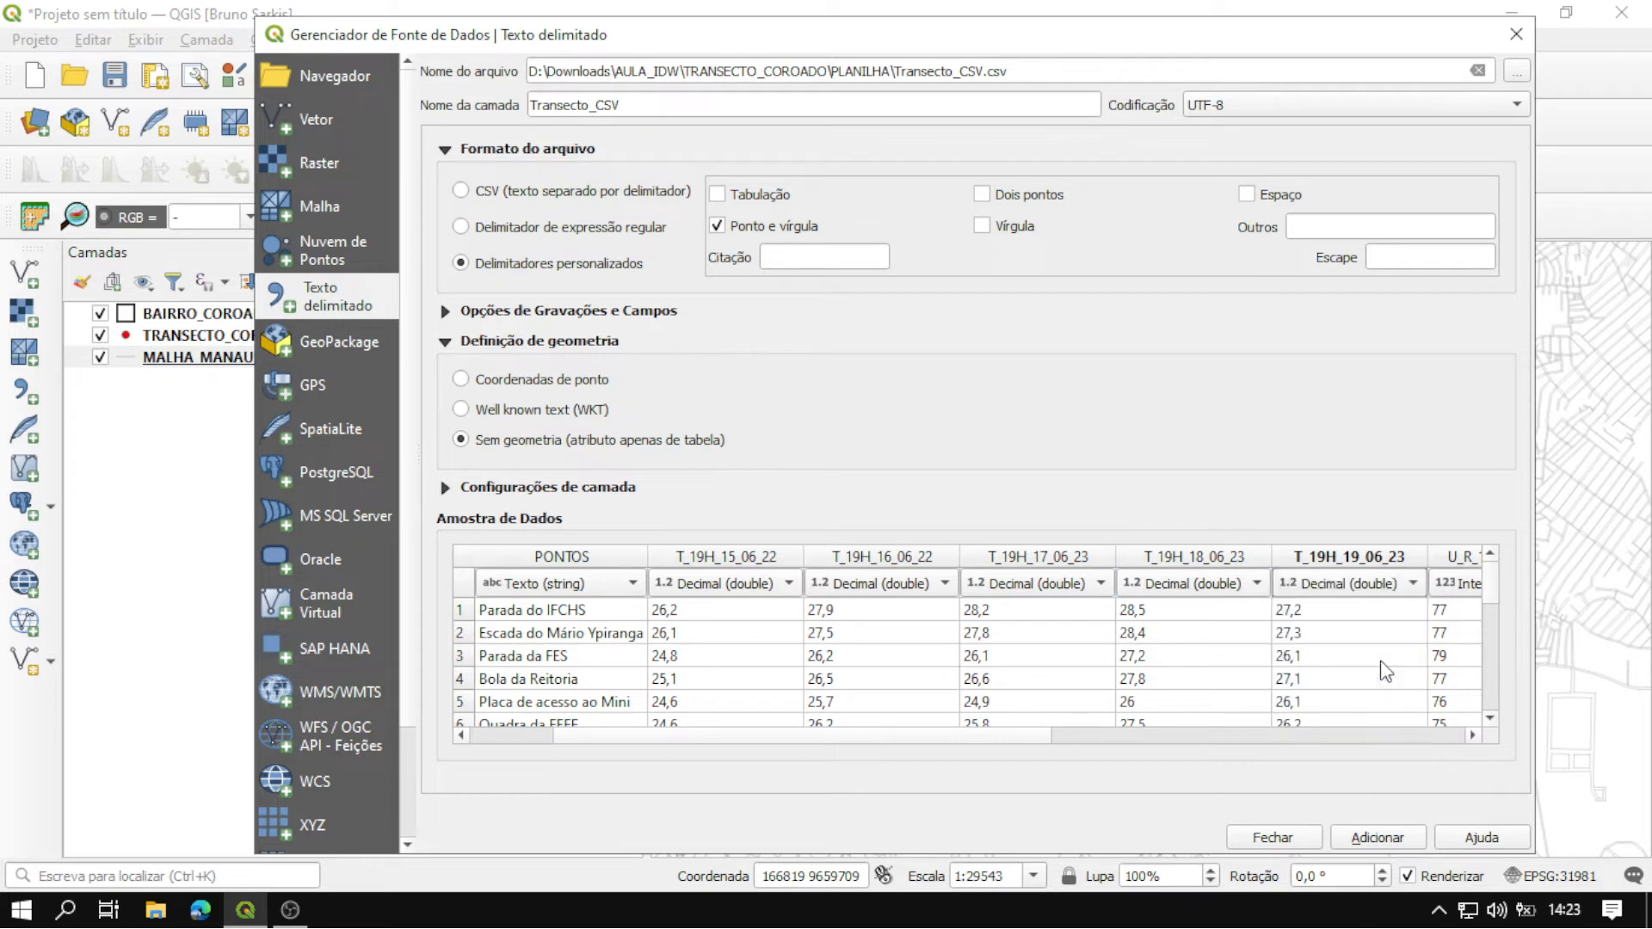
Add the Transecto_CSV table to the project without geometry and close the data source manager.
left_click_drag(1035, 743, 833, 754)
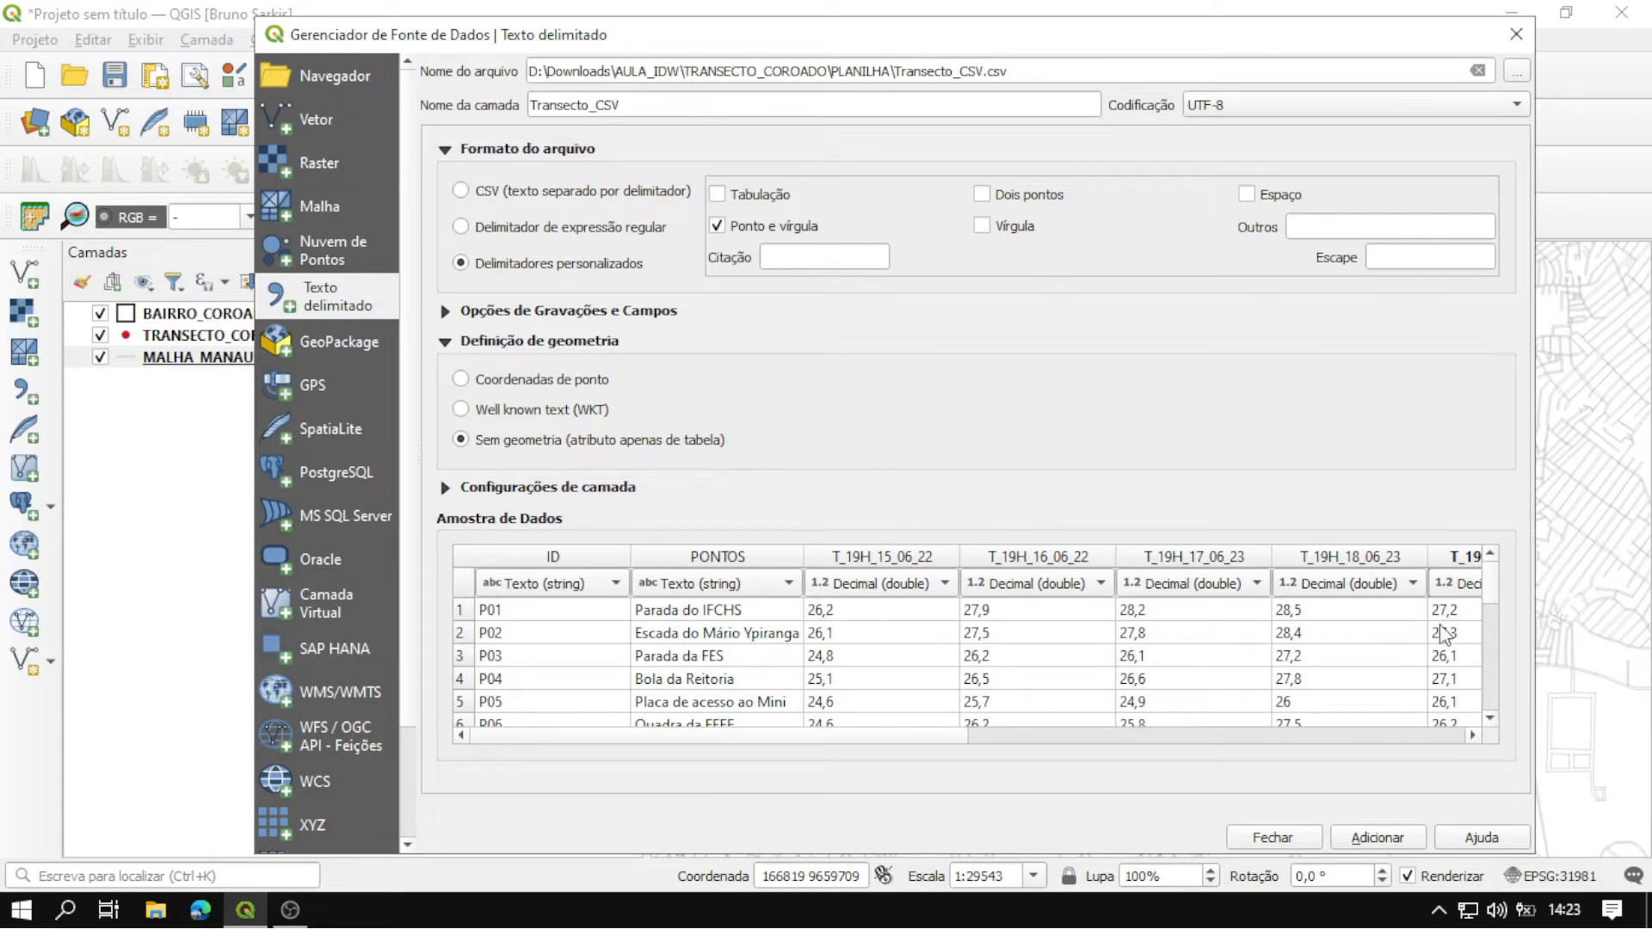
left_click_drag(1494, 572, 1489, 538)
left_click(1347, 843)
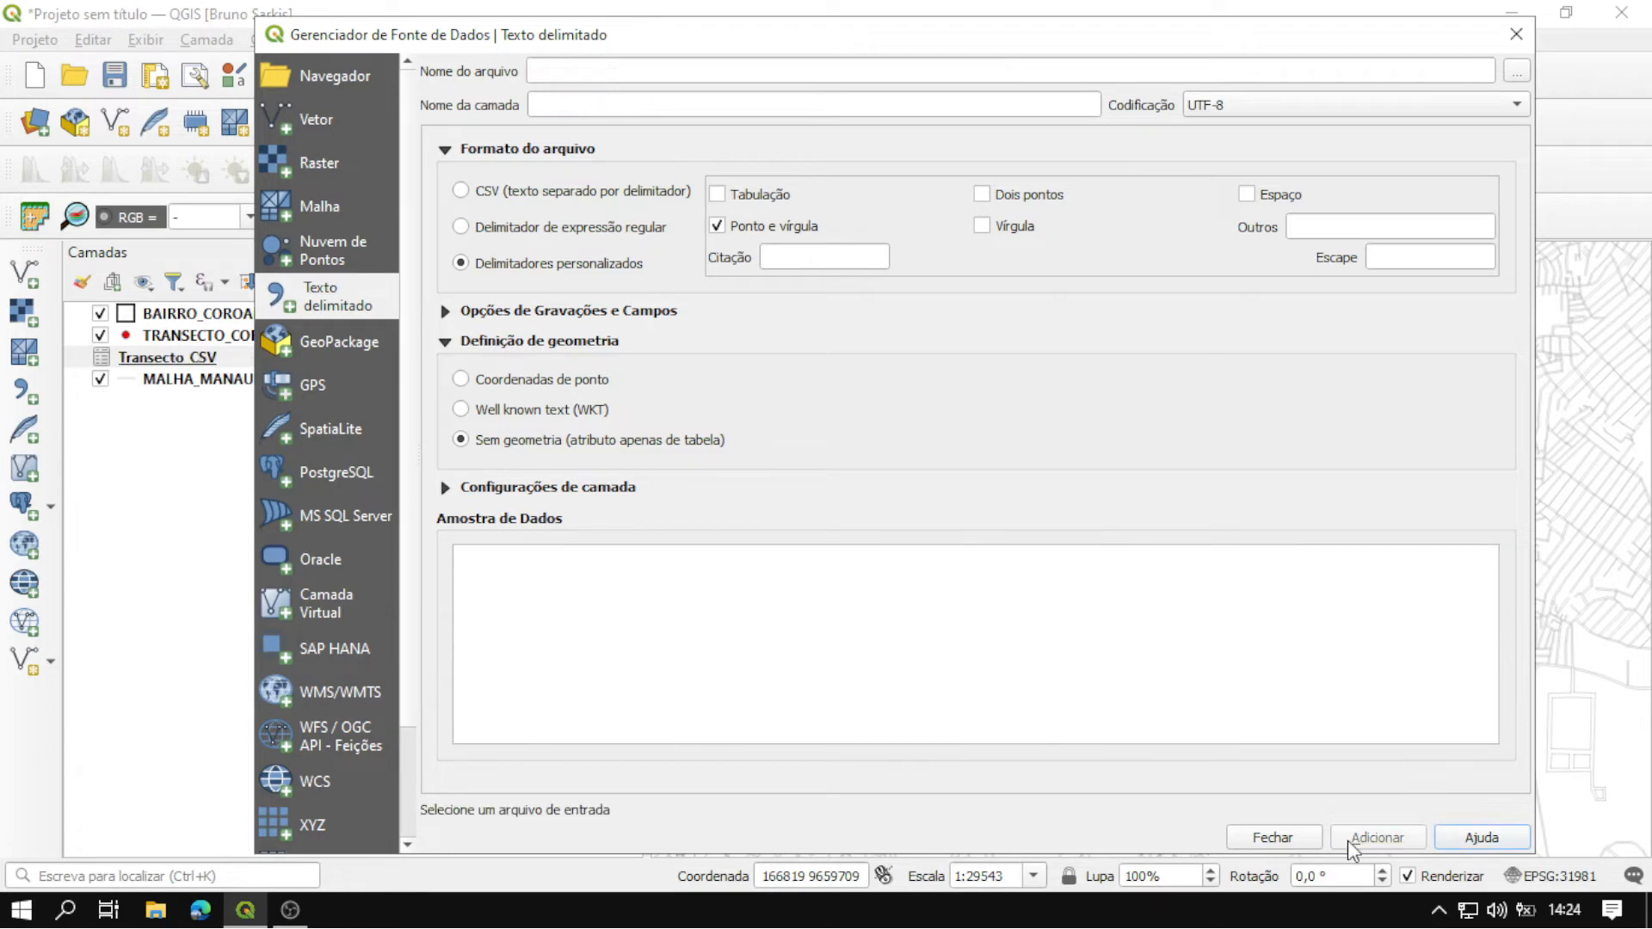
left_click(1264, 835)
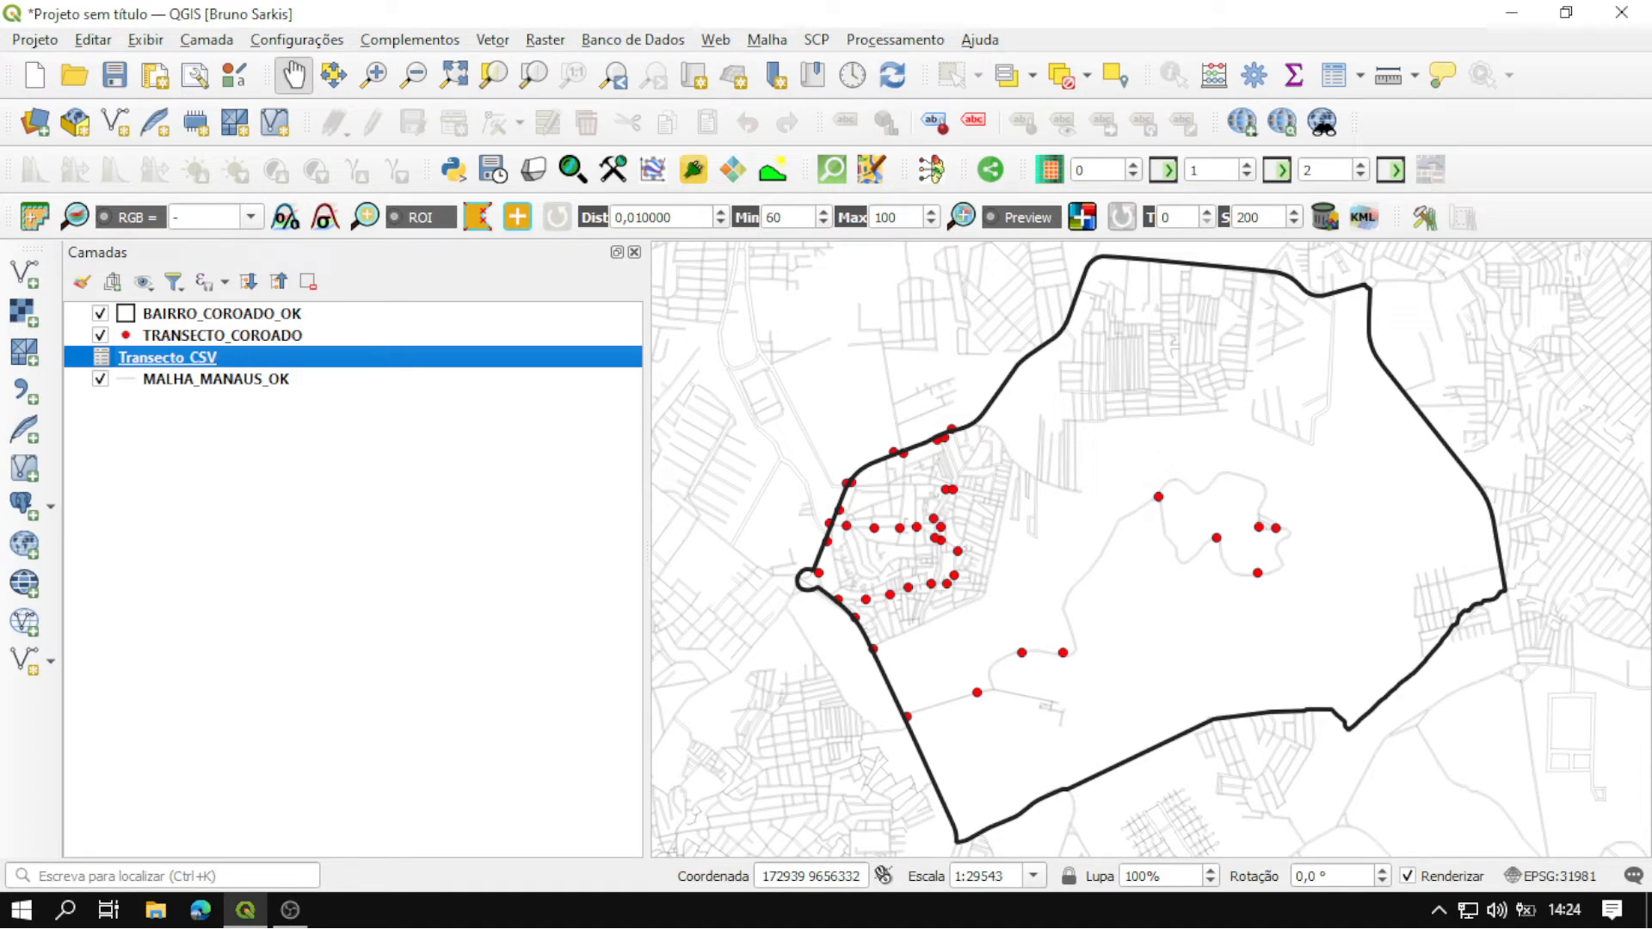
Examine the T_19H temperature values in the Transecto_CSV attribute table, then close the table.
right_click(168, 360)
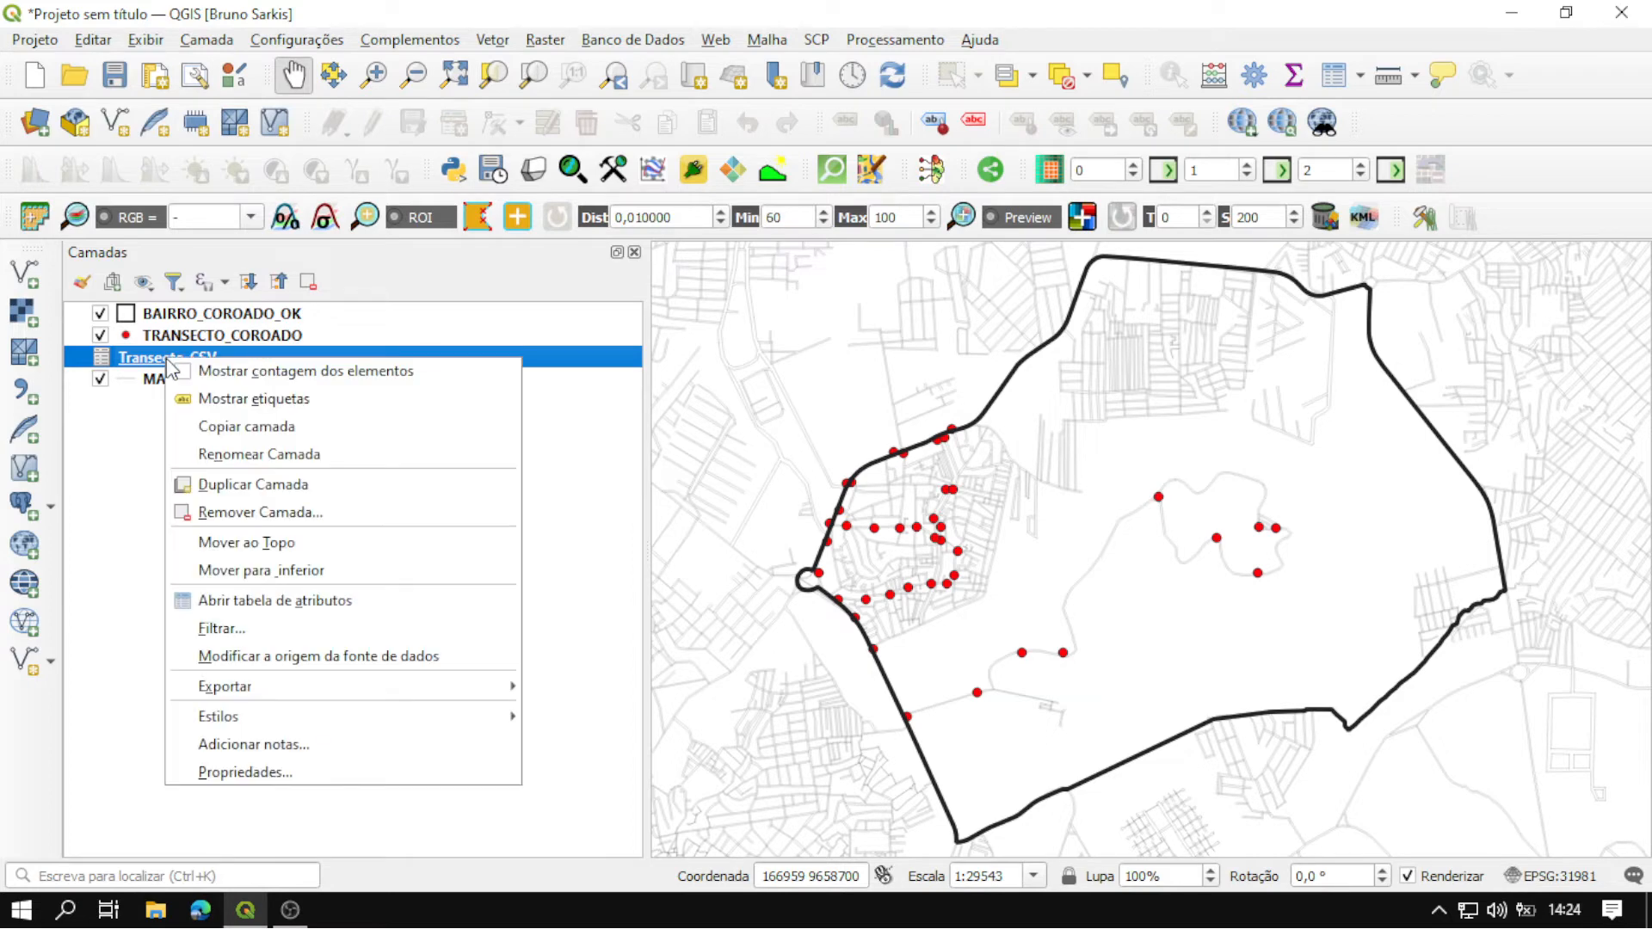
left_click(305, 602)
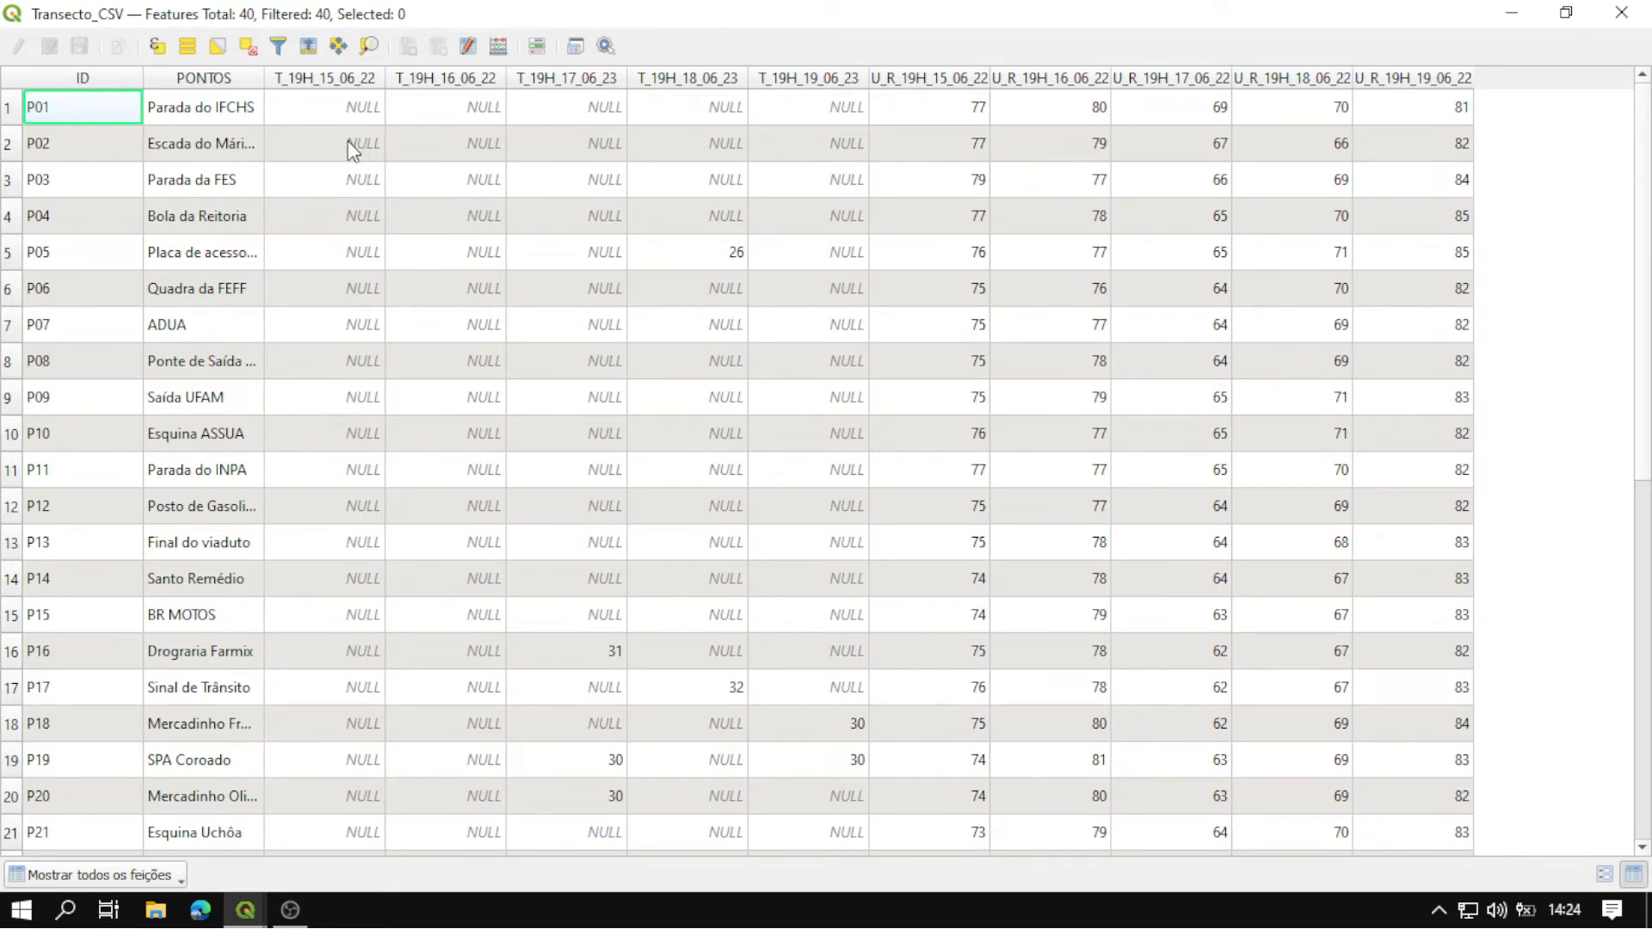
scroll(392, 268, "down", 7)
scroll(396, 349, "up", 1)
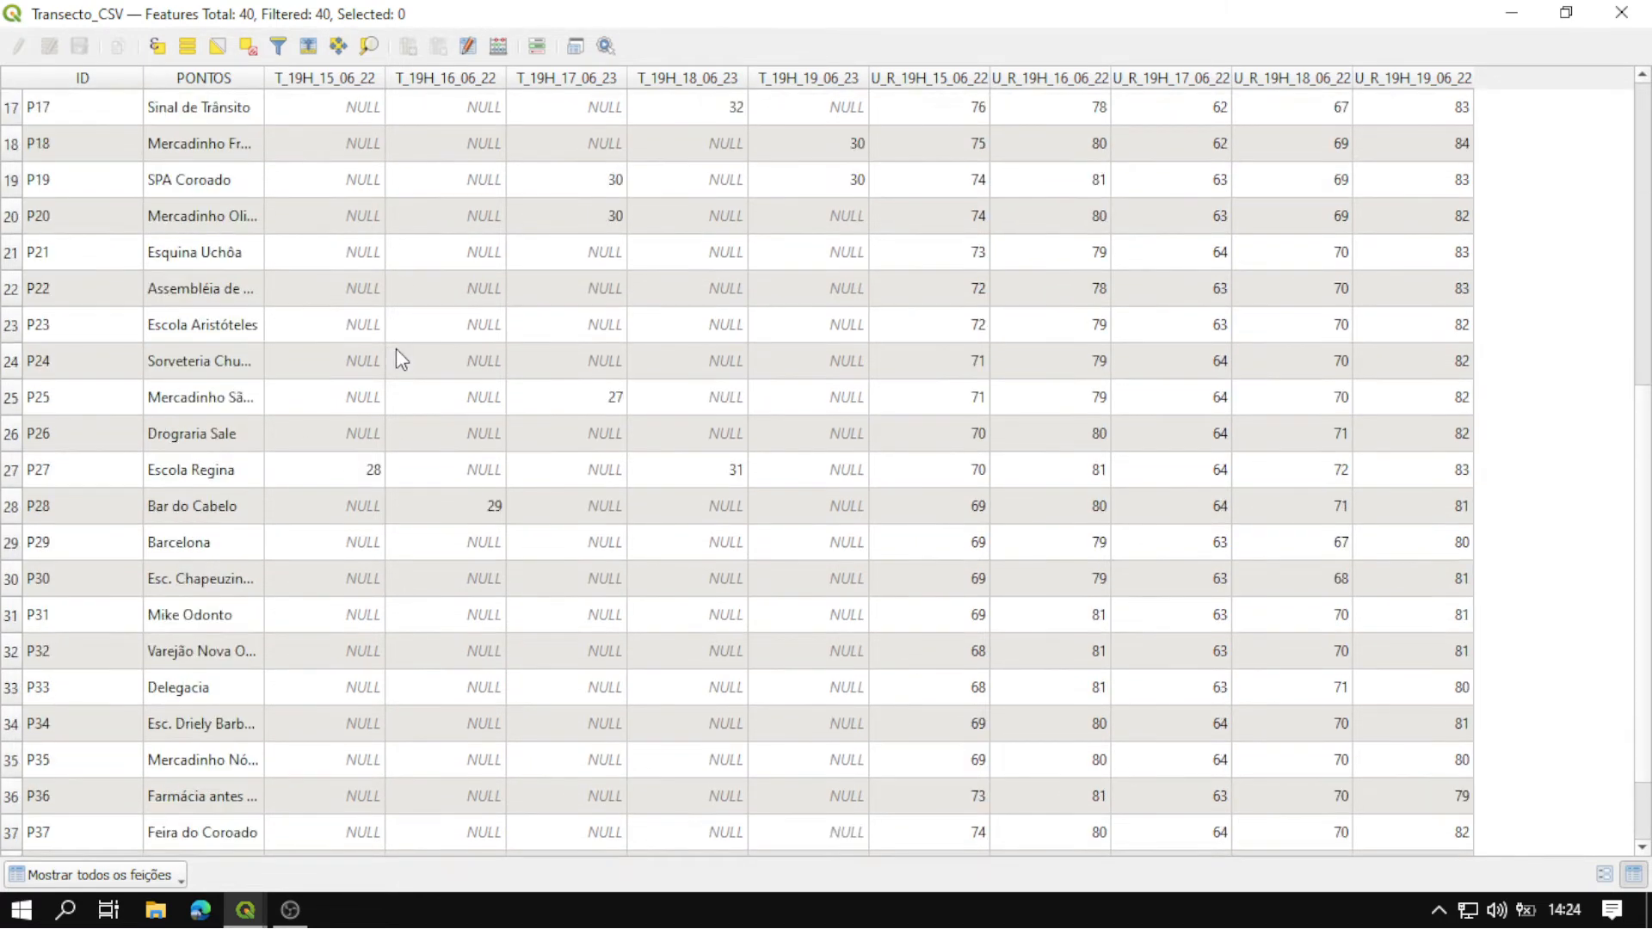
scroll(396, 348, "up", 5)
scroll(396, 348, "down", 1)
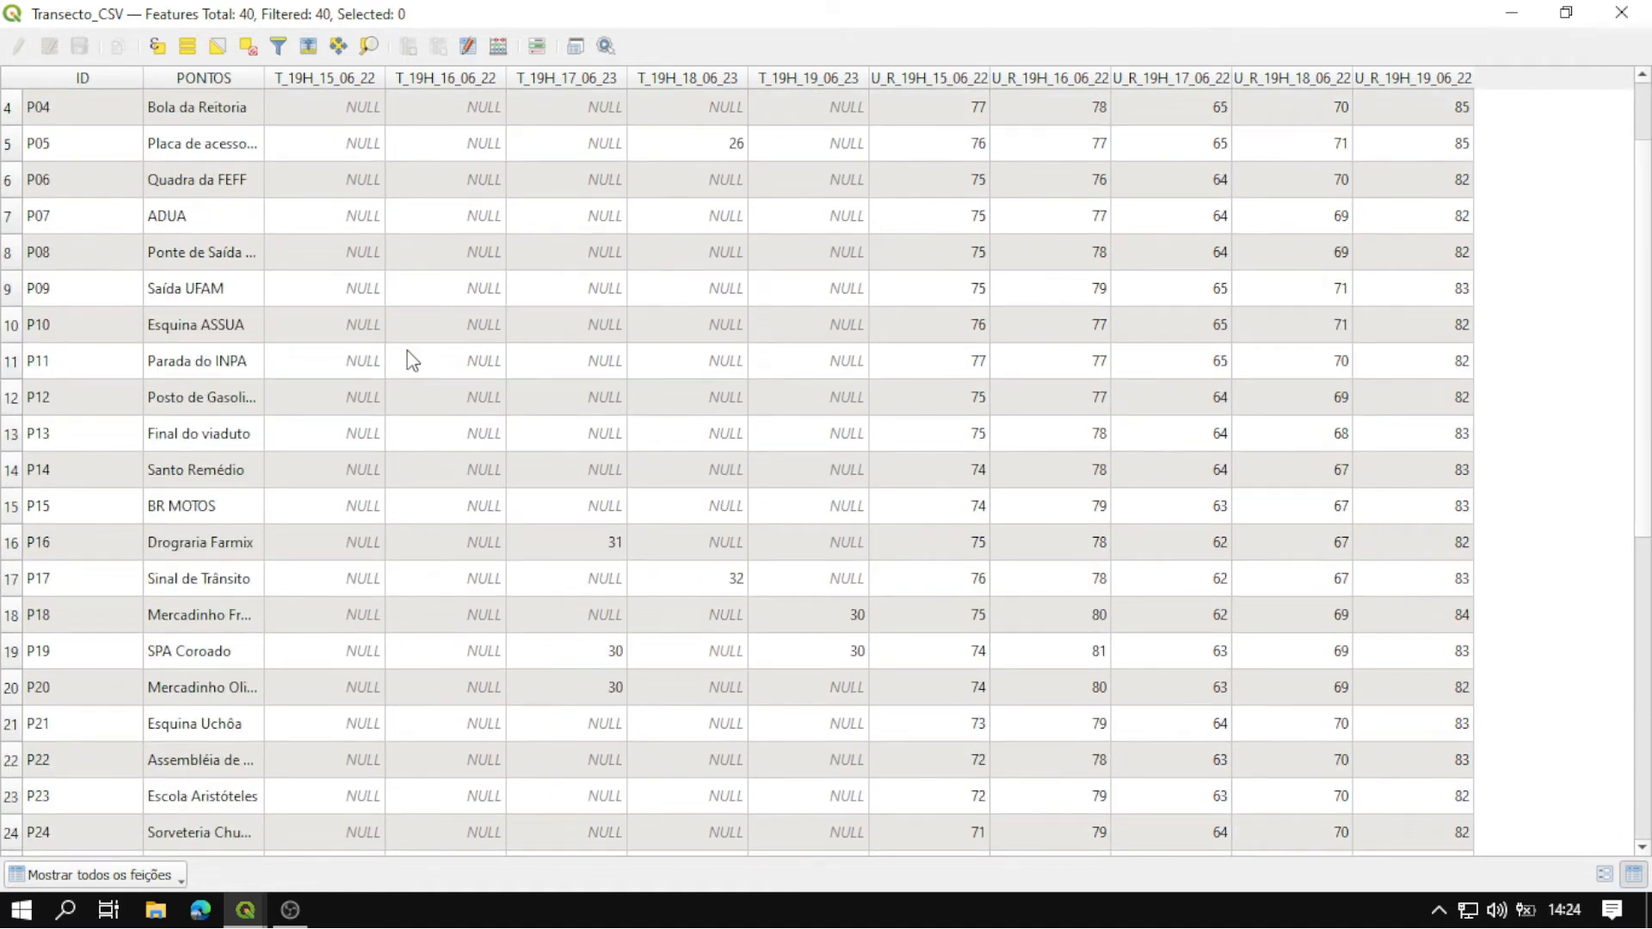
left_click(1621, 12)
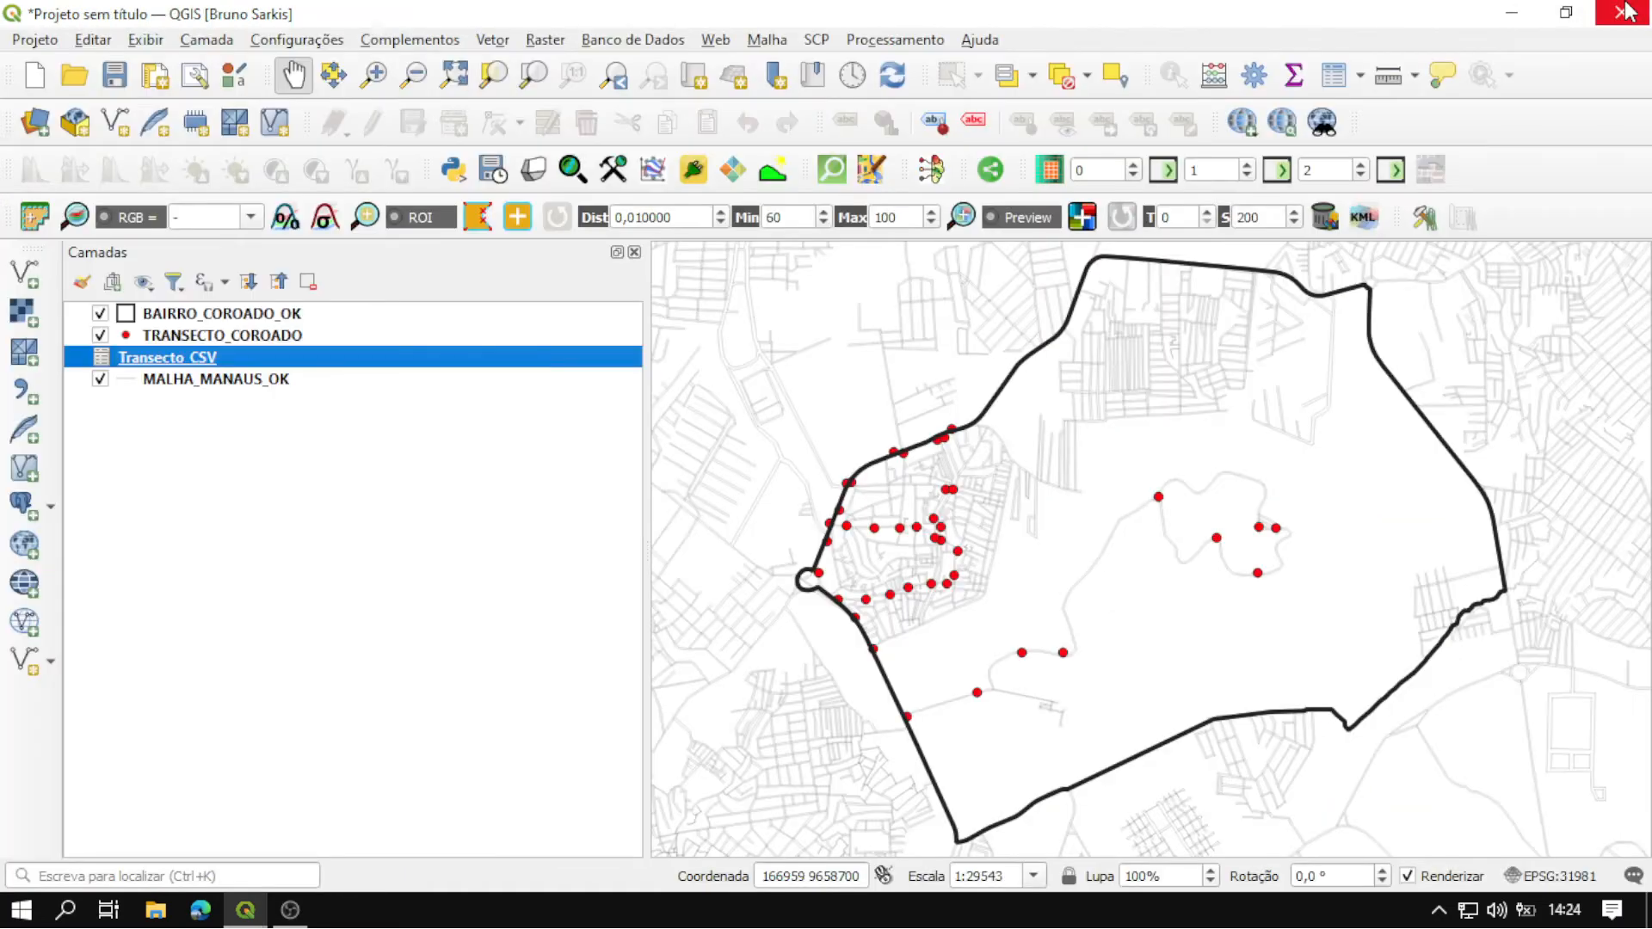
Remove the Transecto_CSV layer from the project.
right_click(178, 359)
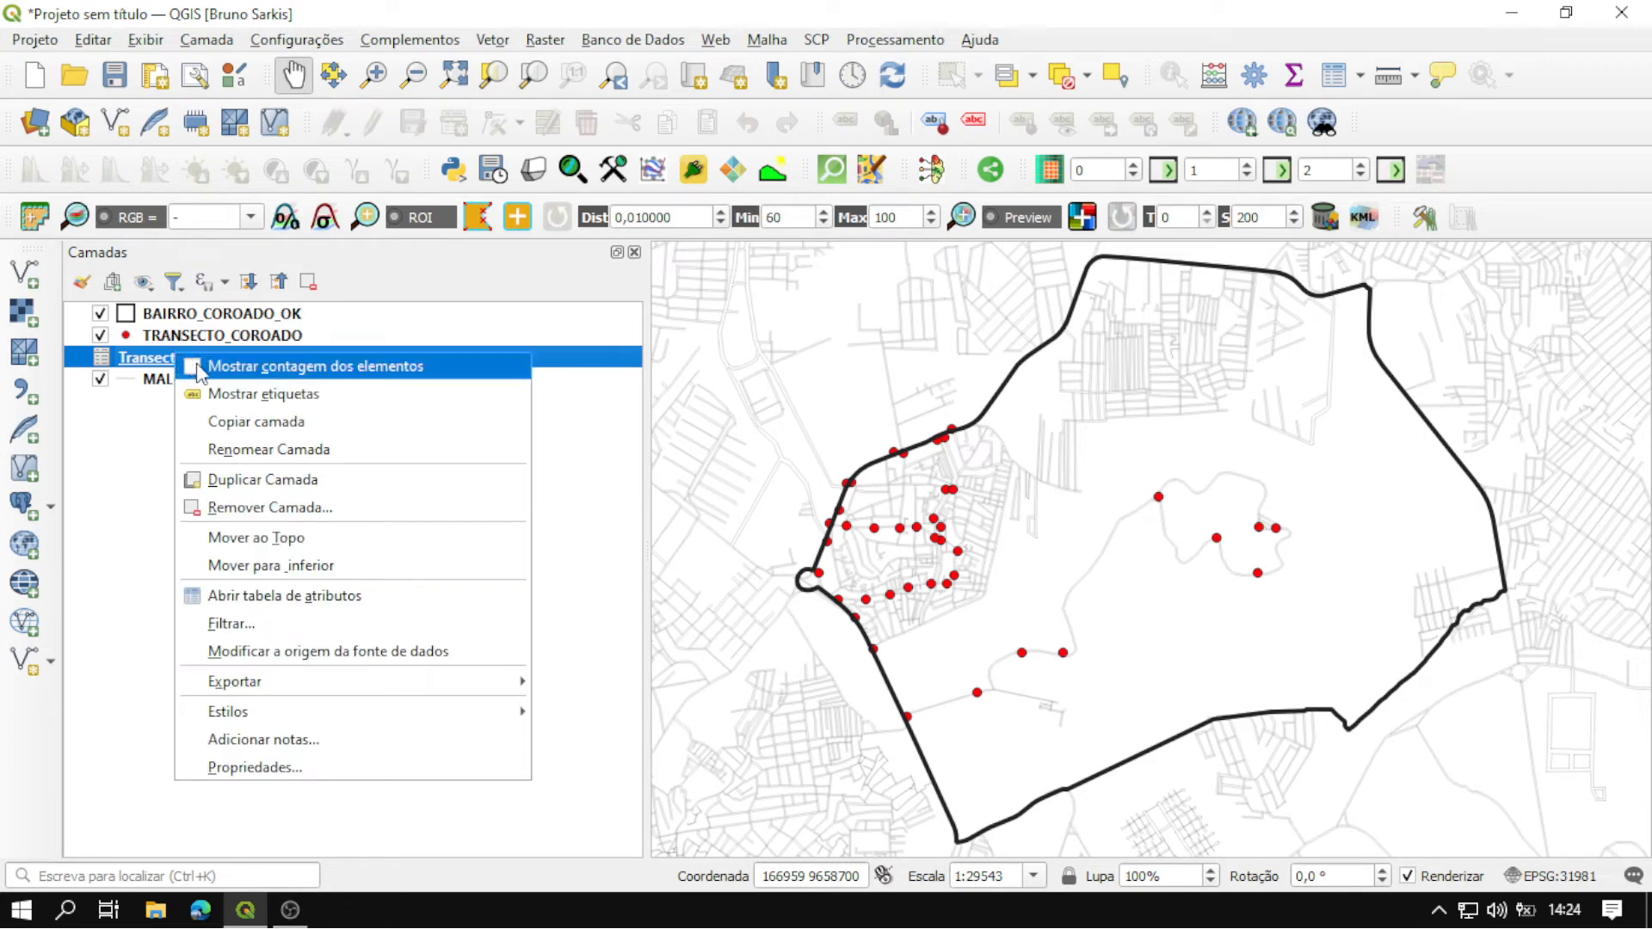
left_click(264, 507)
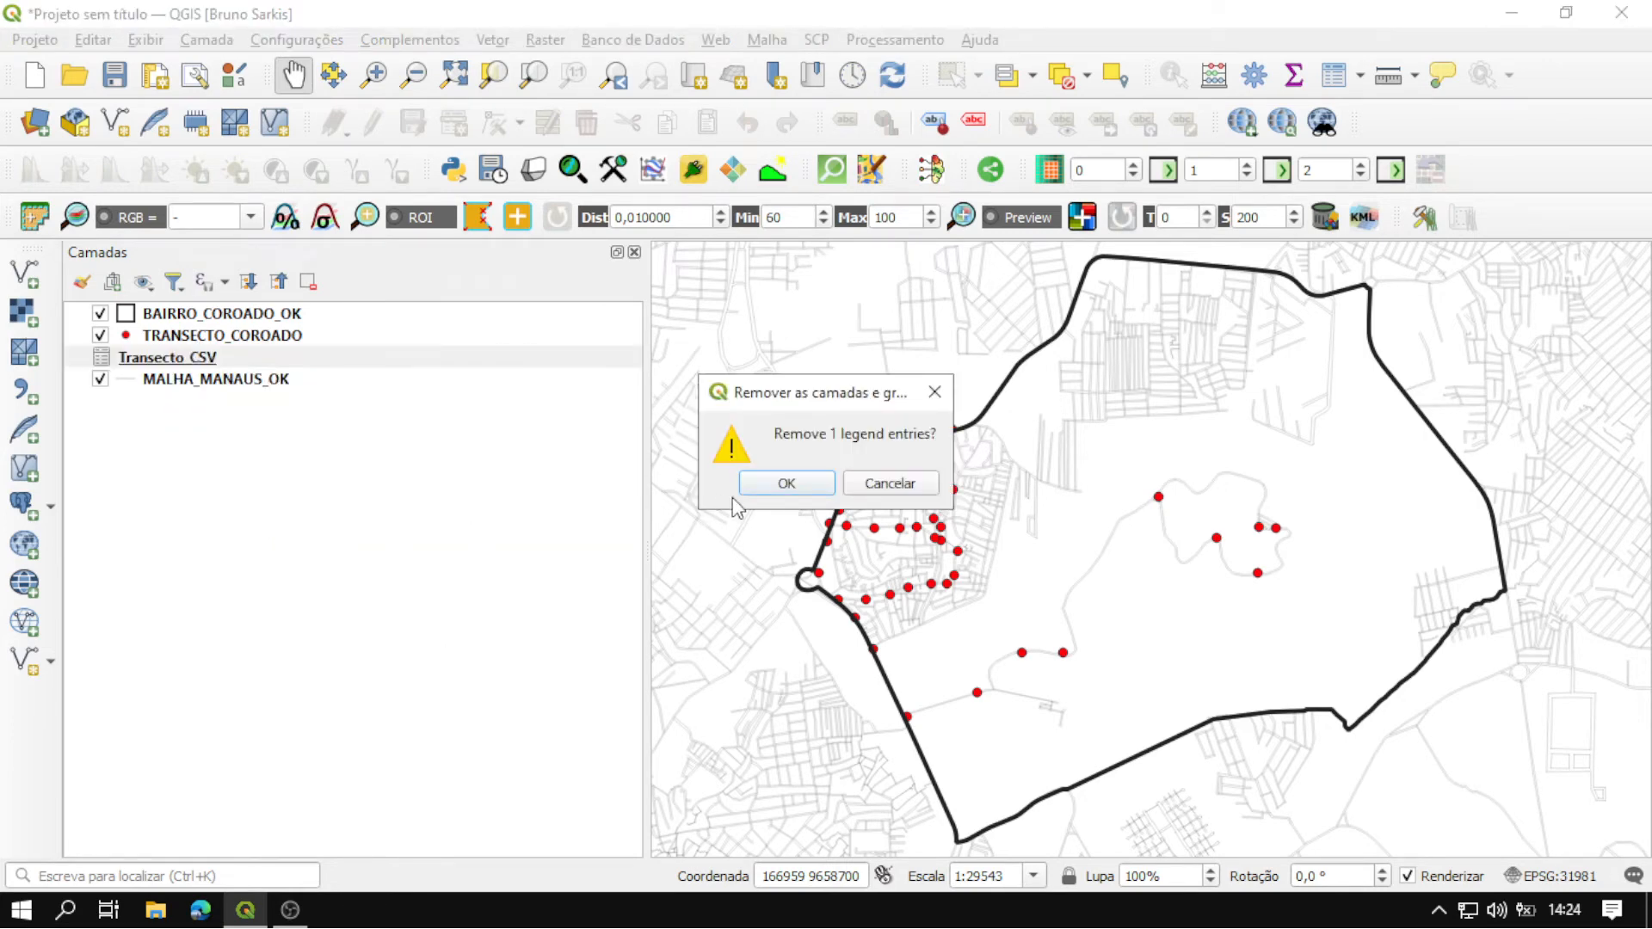
left_click(784, 483)
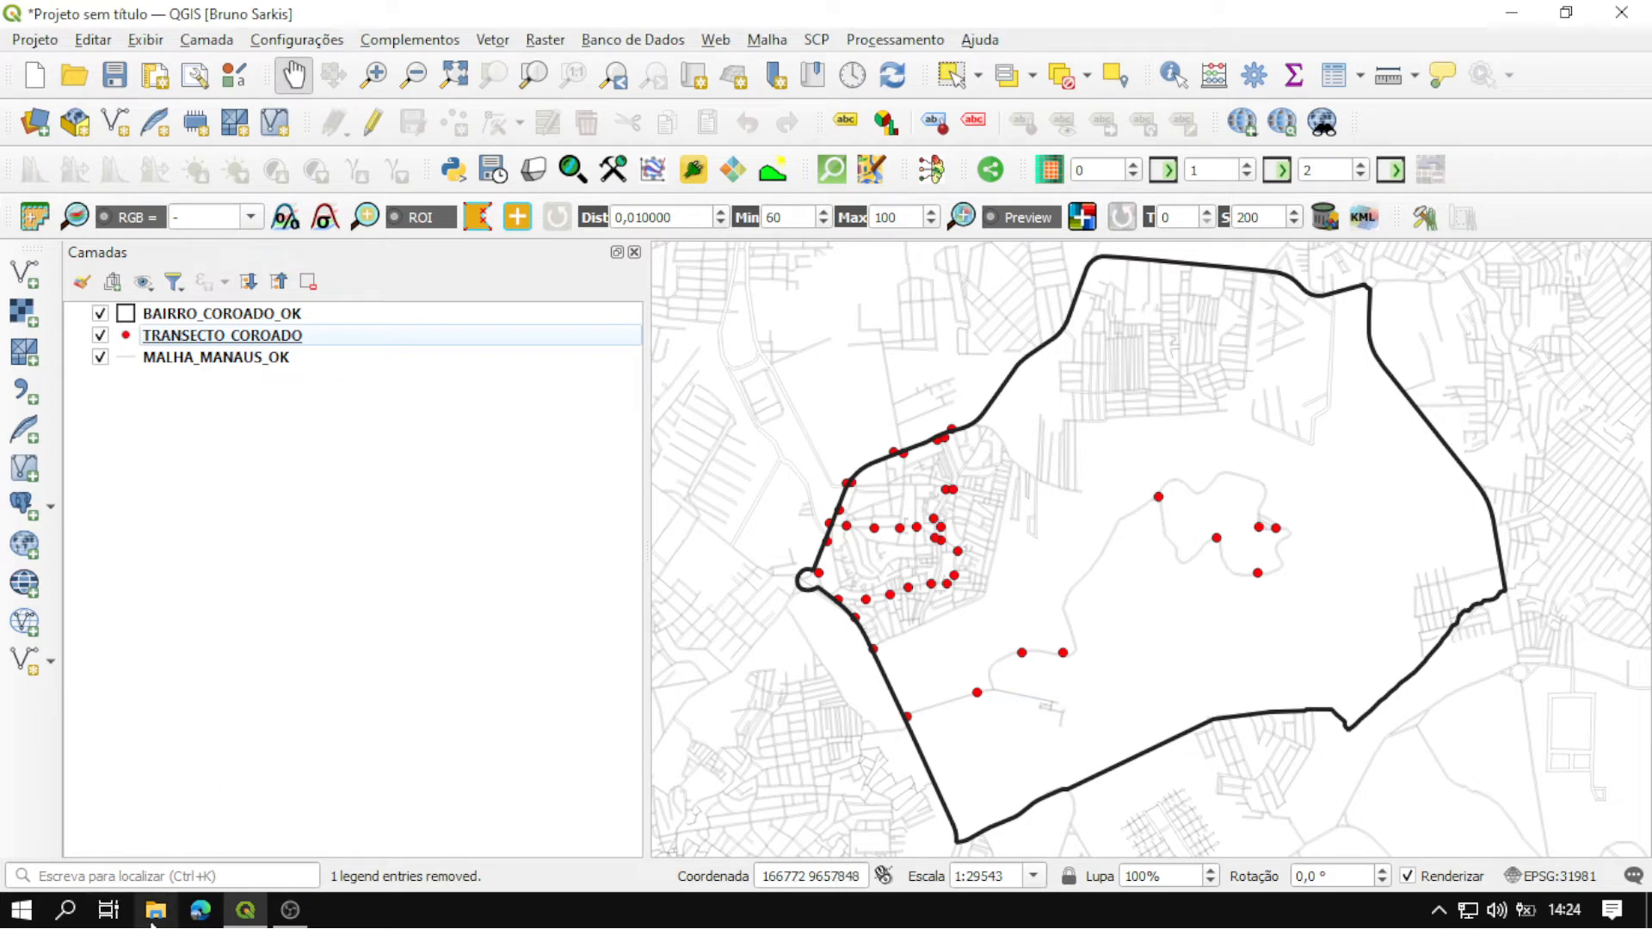
Switch to File Explorer and open Transecto_CSV from Downloads\AULA_IDW\TRANSECTO_COROADO\PLANILHA in Excel.
left_click(154, 910)
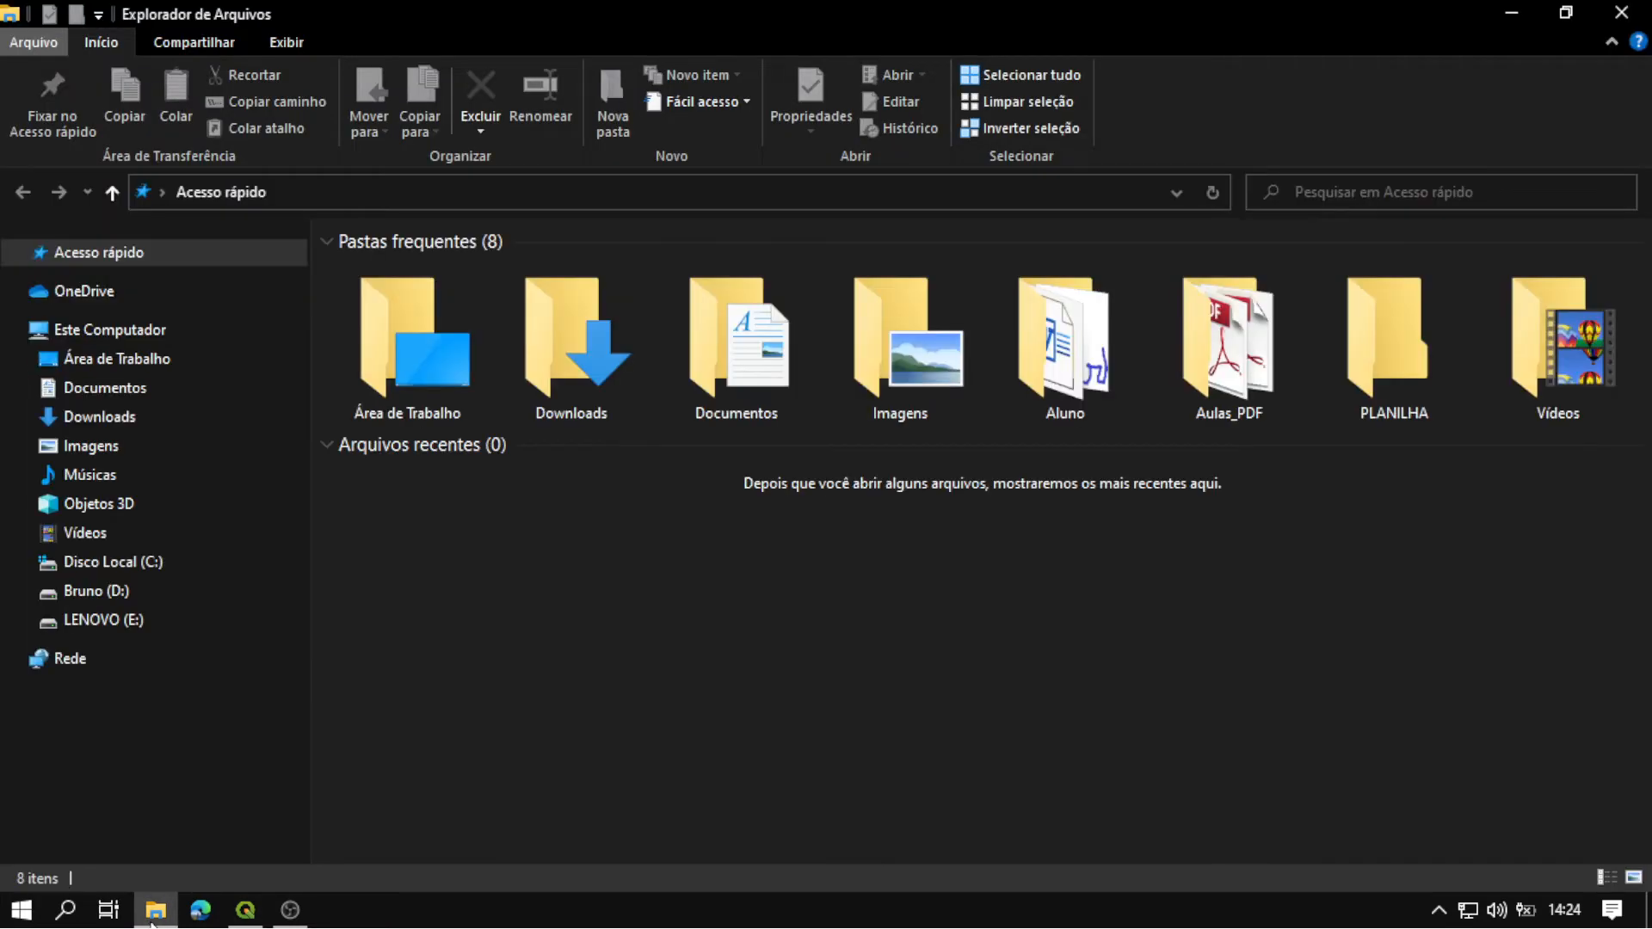
left_click(136, 418)
double_click(465, 295)
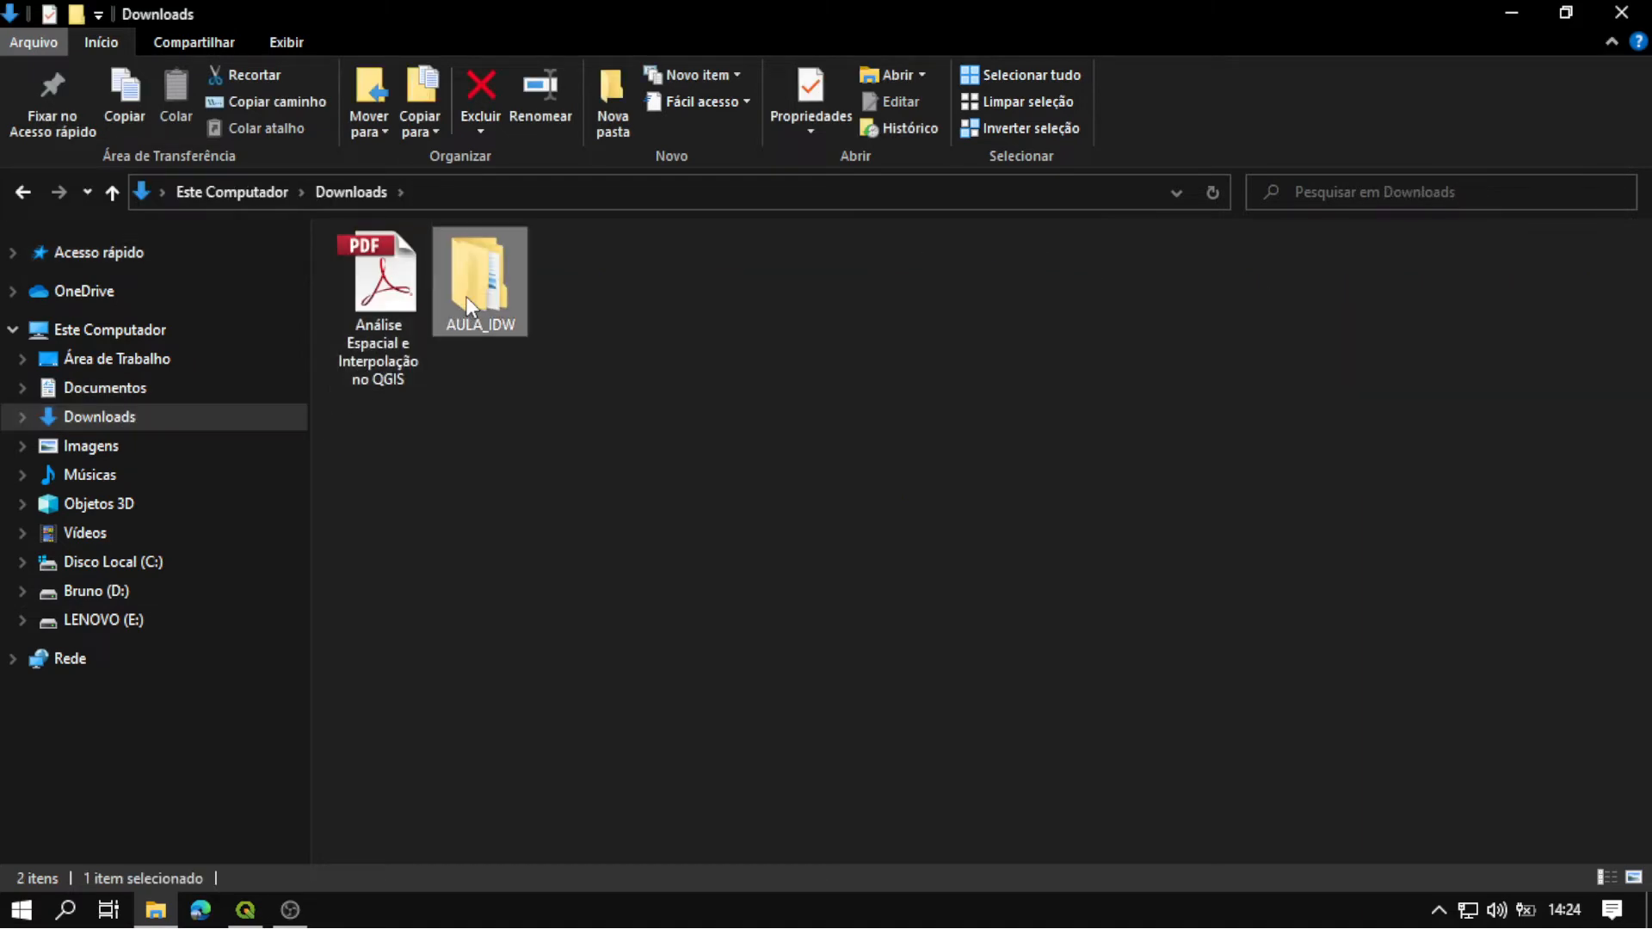
double_click(449, 266)
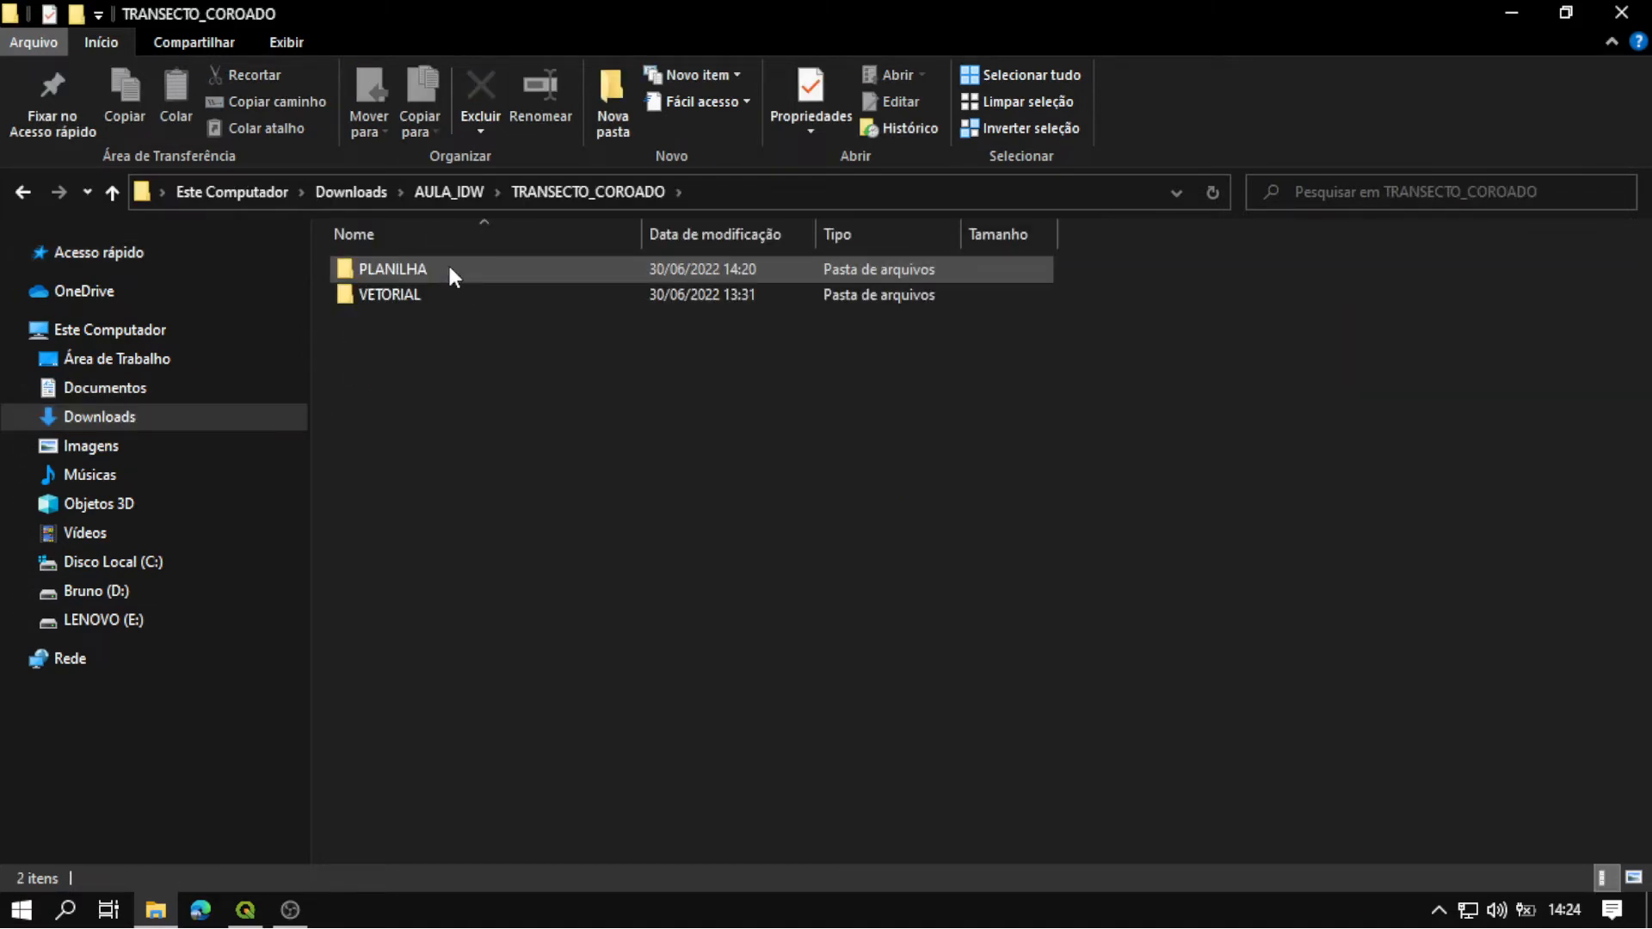
double_click(449, 266)
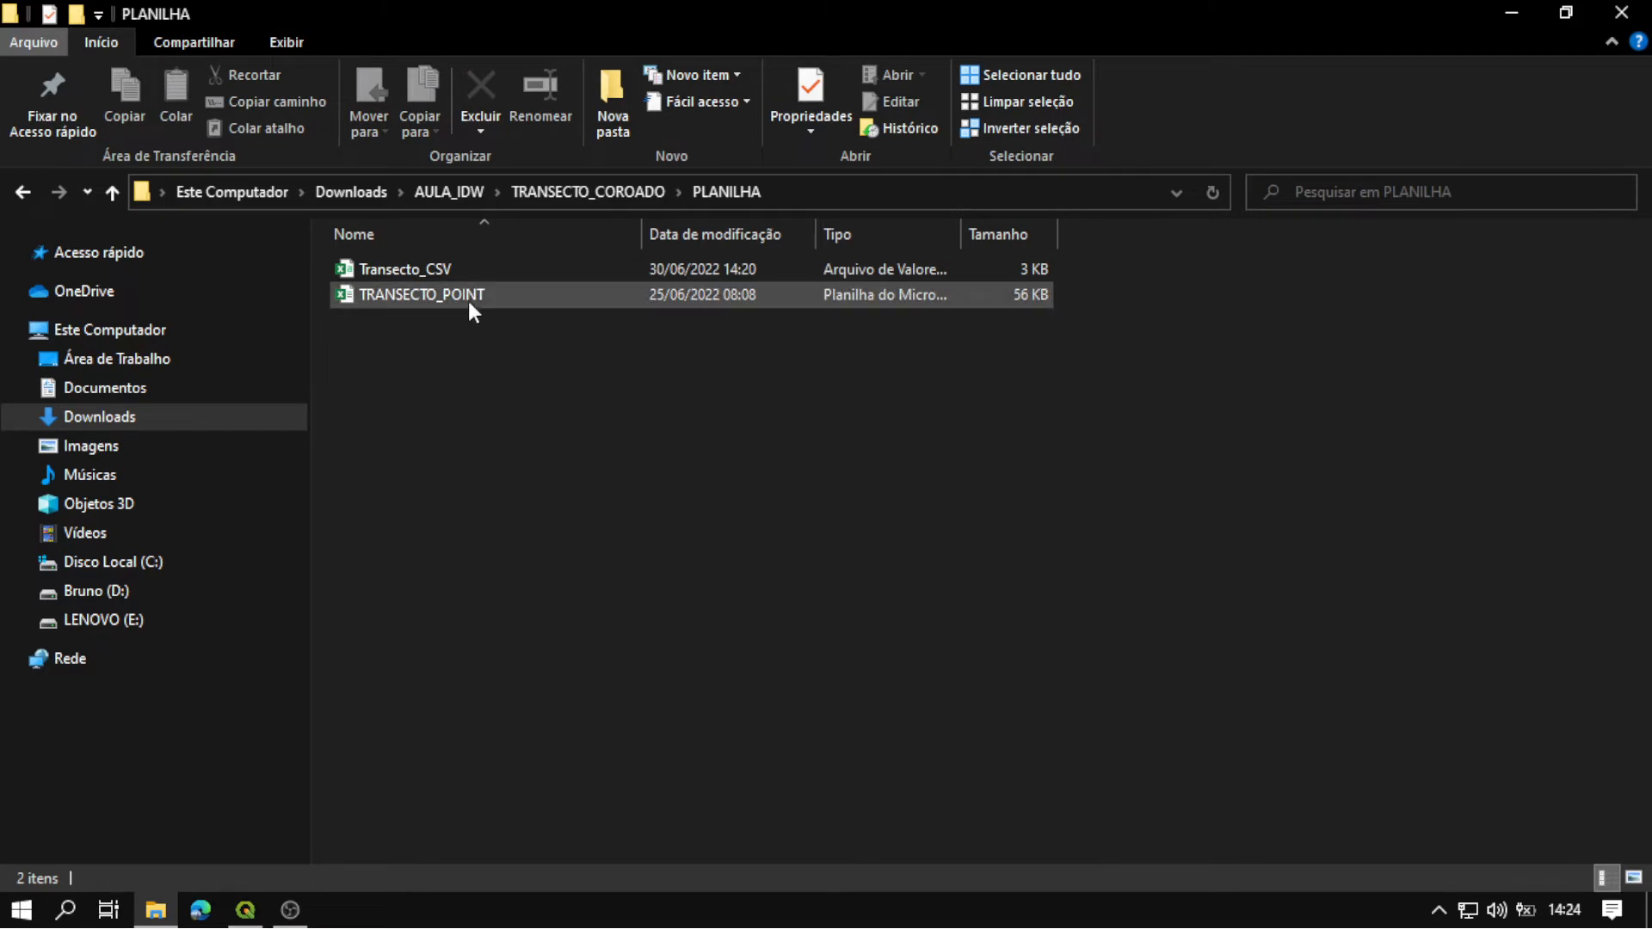
double_click(468, 272)
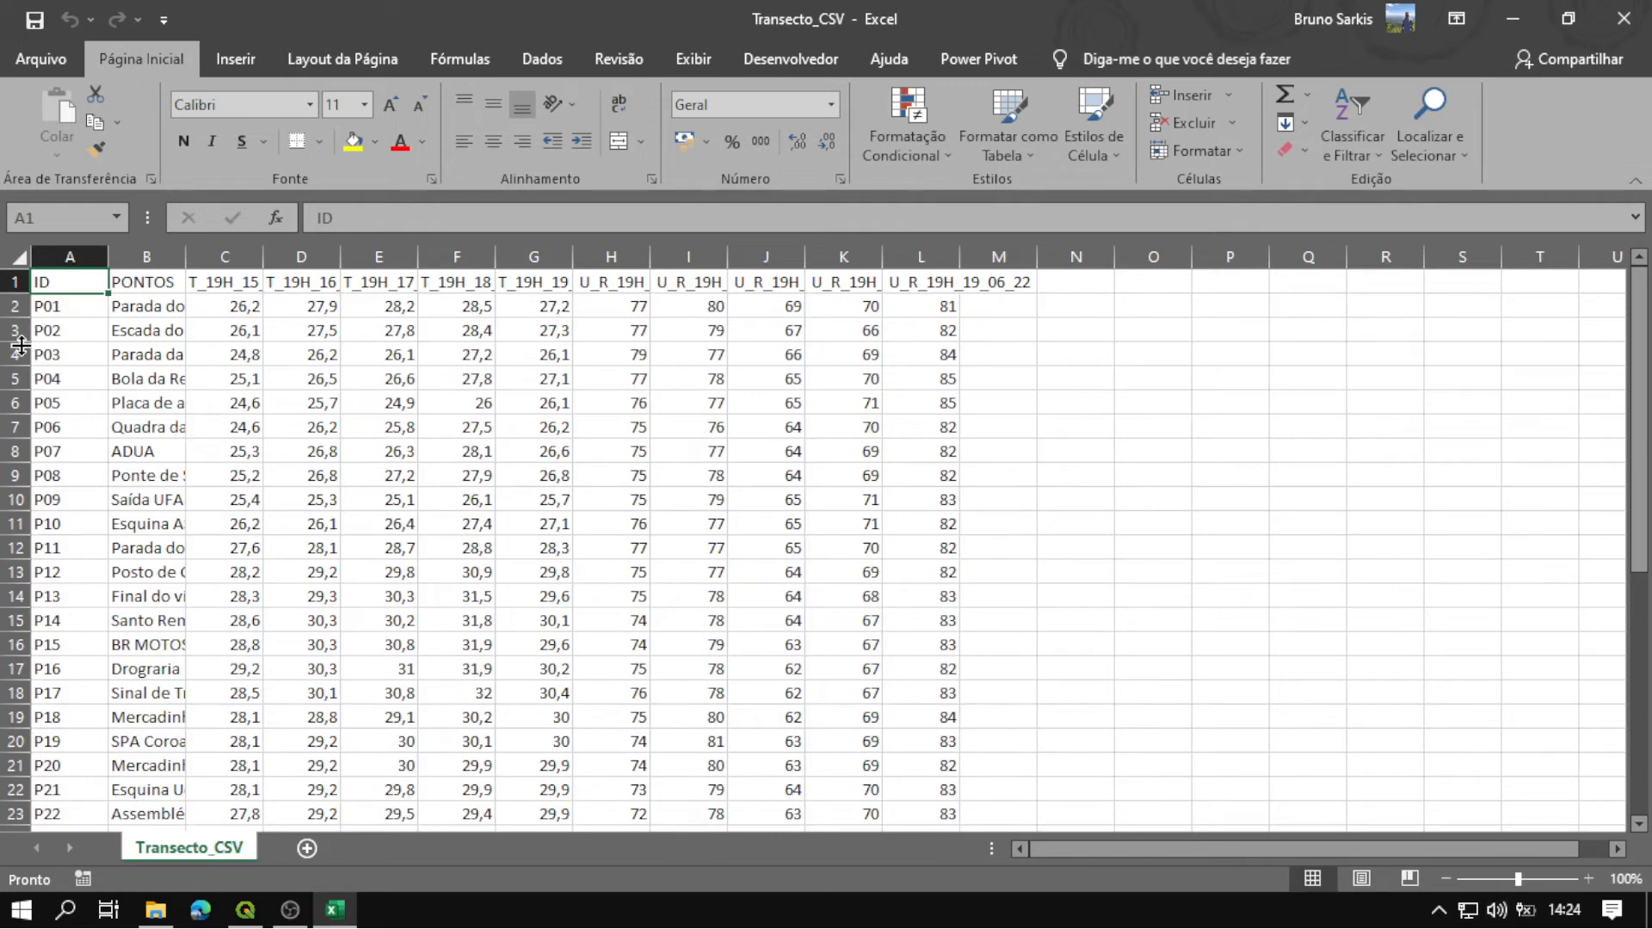
Start saving a copy of the table in the PLANILHA folder with the file type Pasta de Trabalho do Excel.
left_click(127, 281)
left_click(77, 281)
left_click(53, 55)
left_click(108, 387)
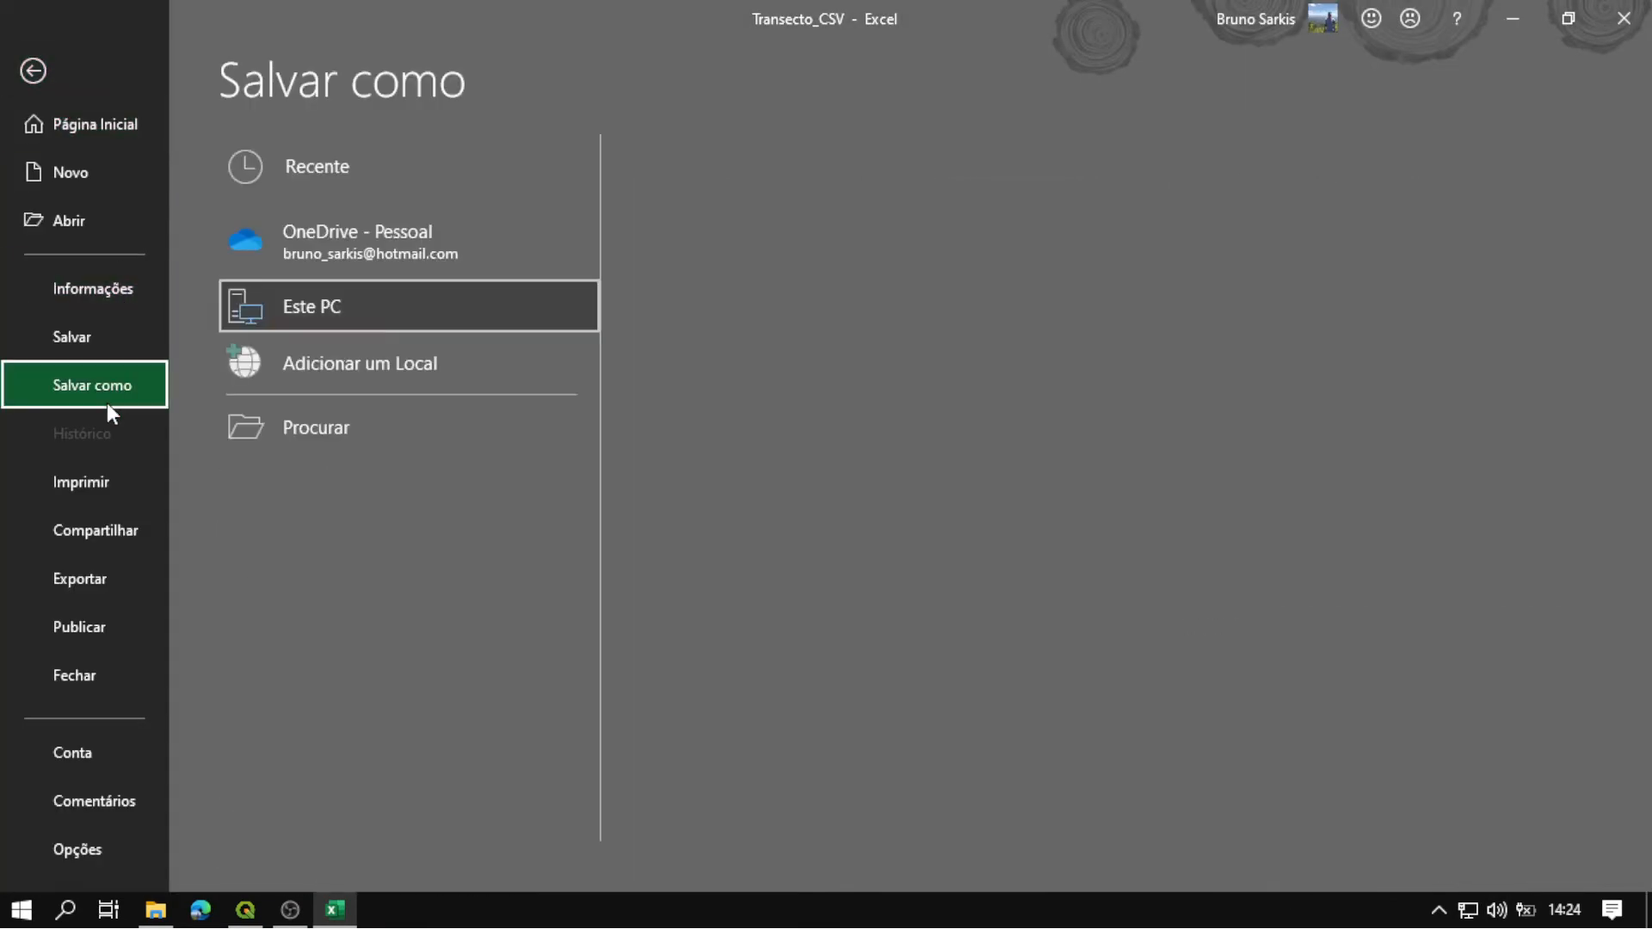
left_click(713, 272)
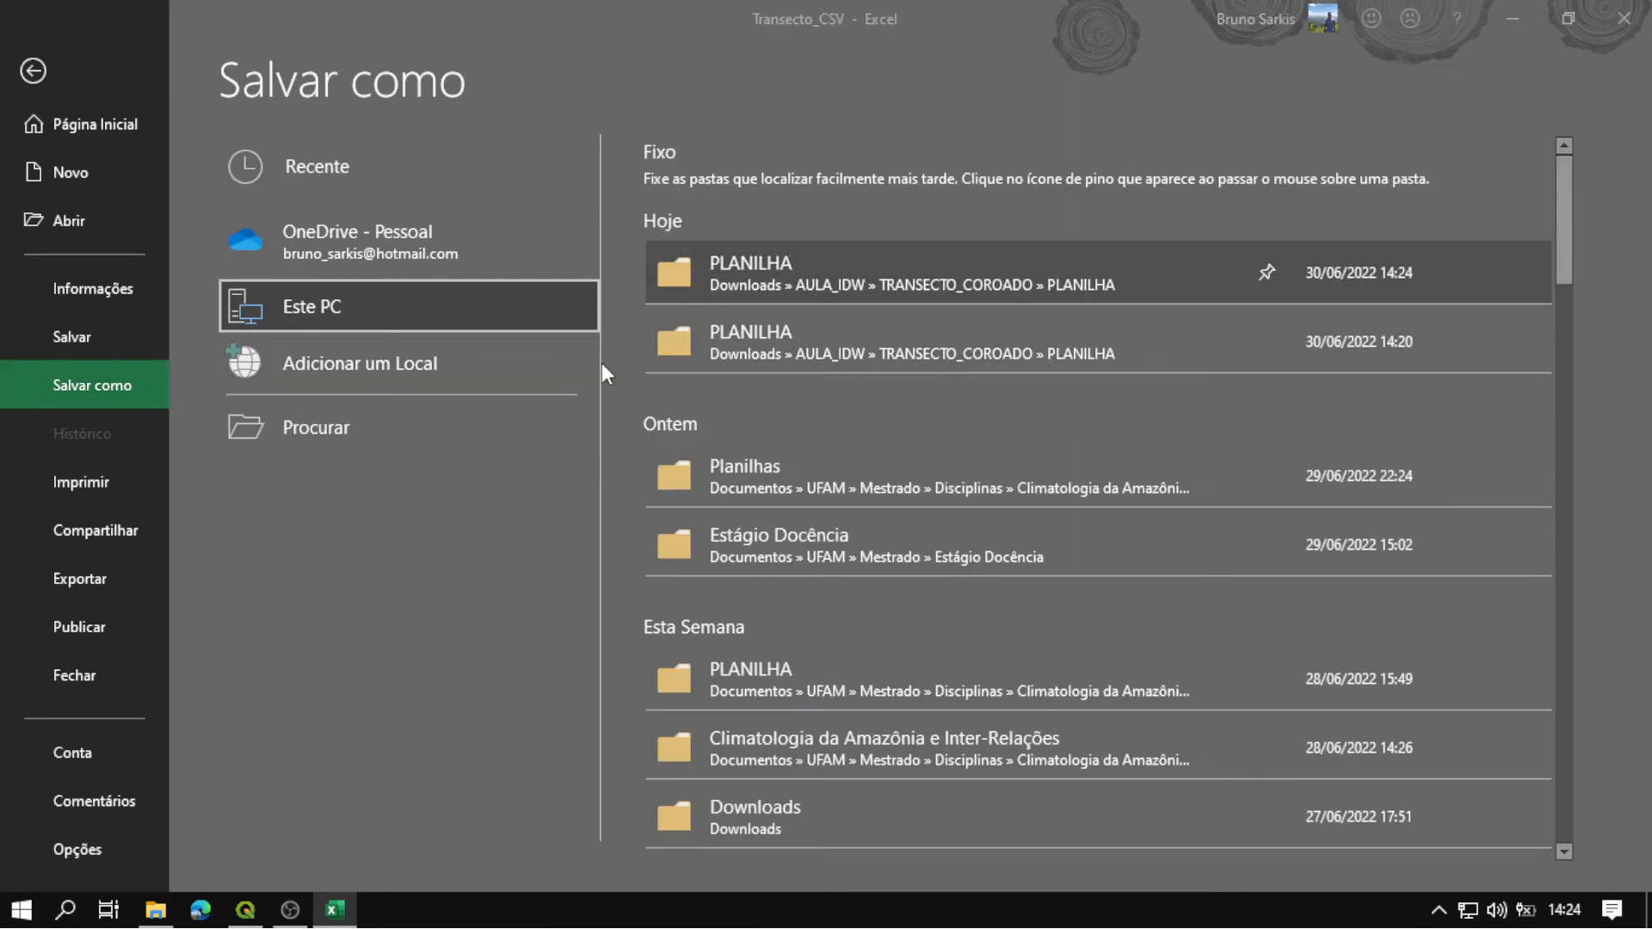
left_click(367, 447)
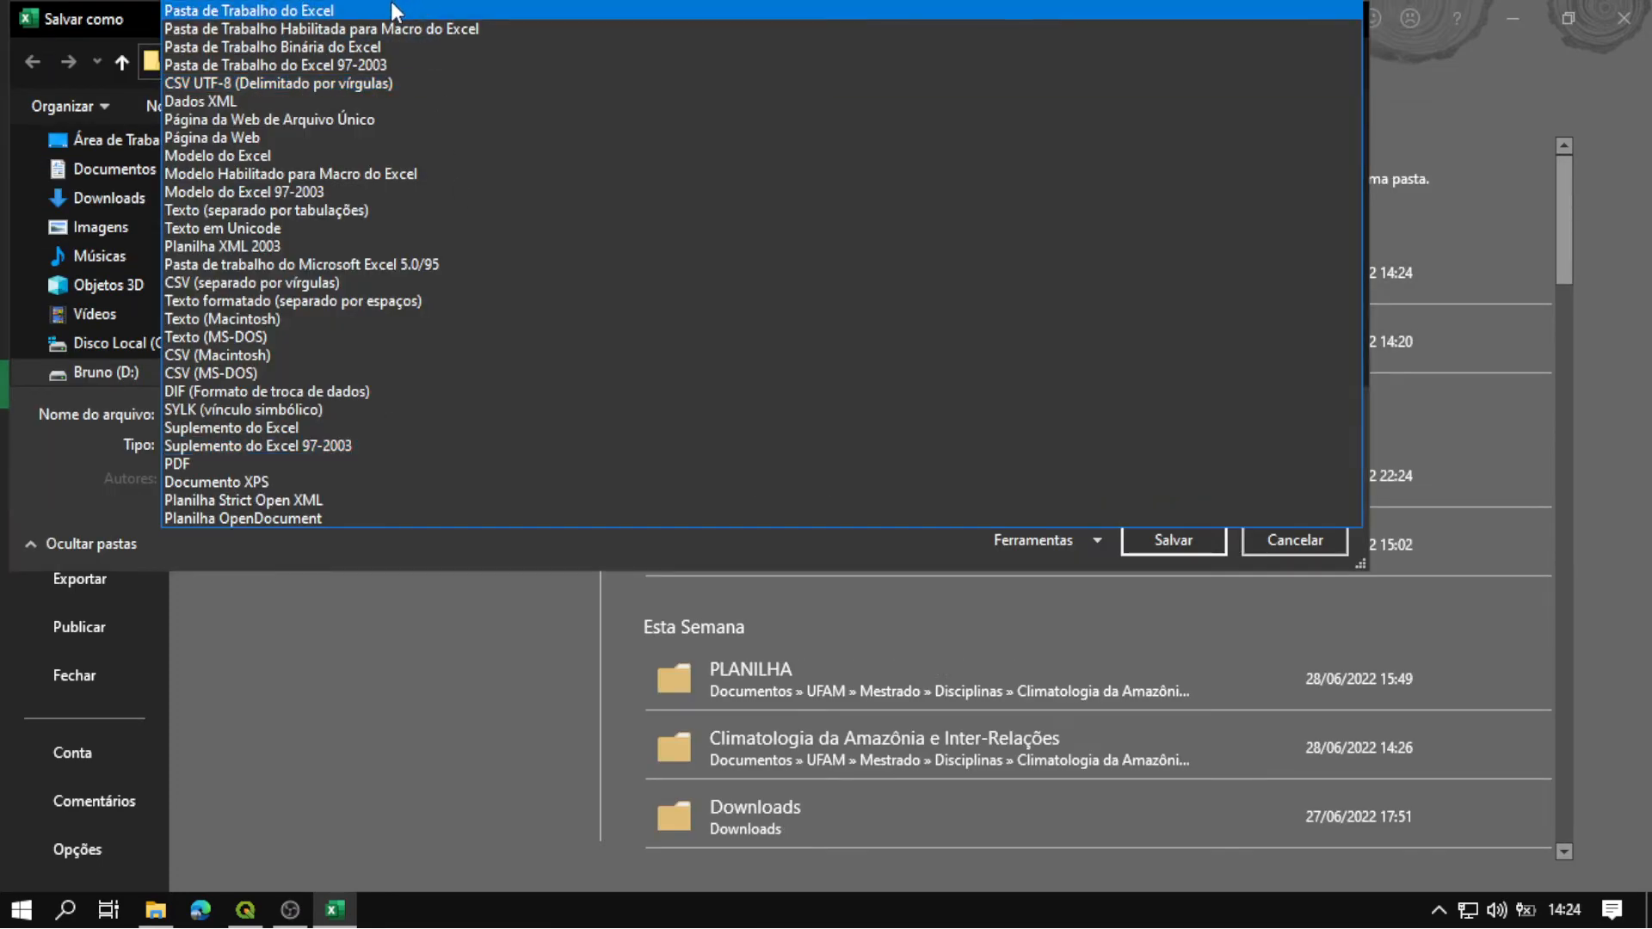
left_click(357, 10)
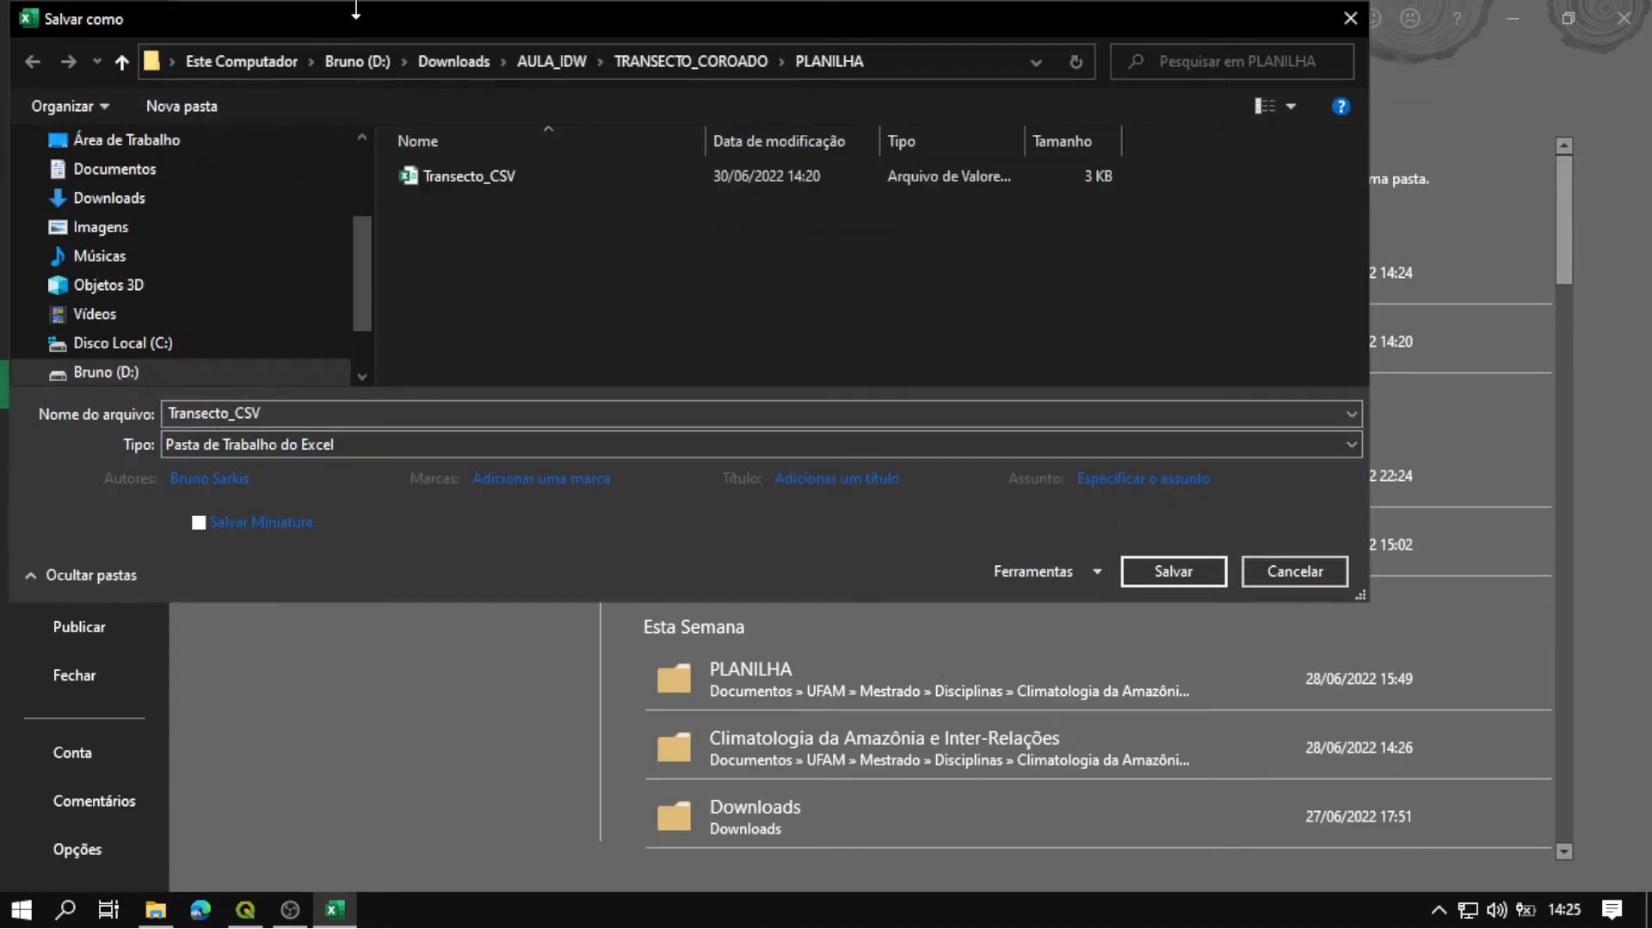
Save the workbook copy as Transecto_Pasta_de_Trabalho, and close both Excel and the File Explorer window.
left_click(411, 419)
left_click(411, 419)
key("BackSpace")
key("BackSpace")
key("BackSpace")
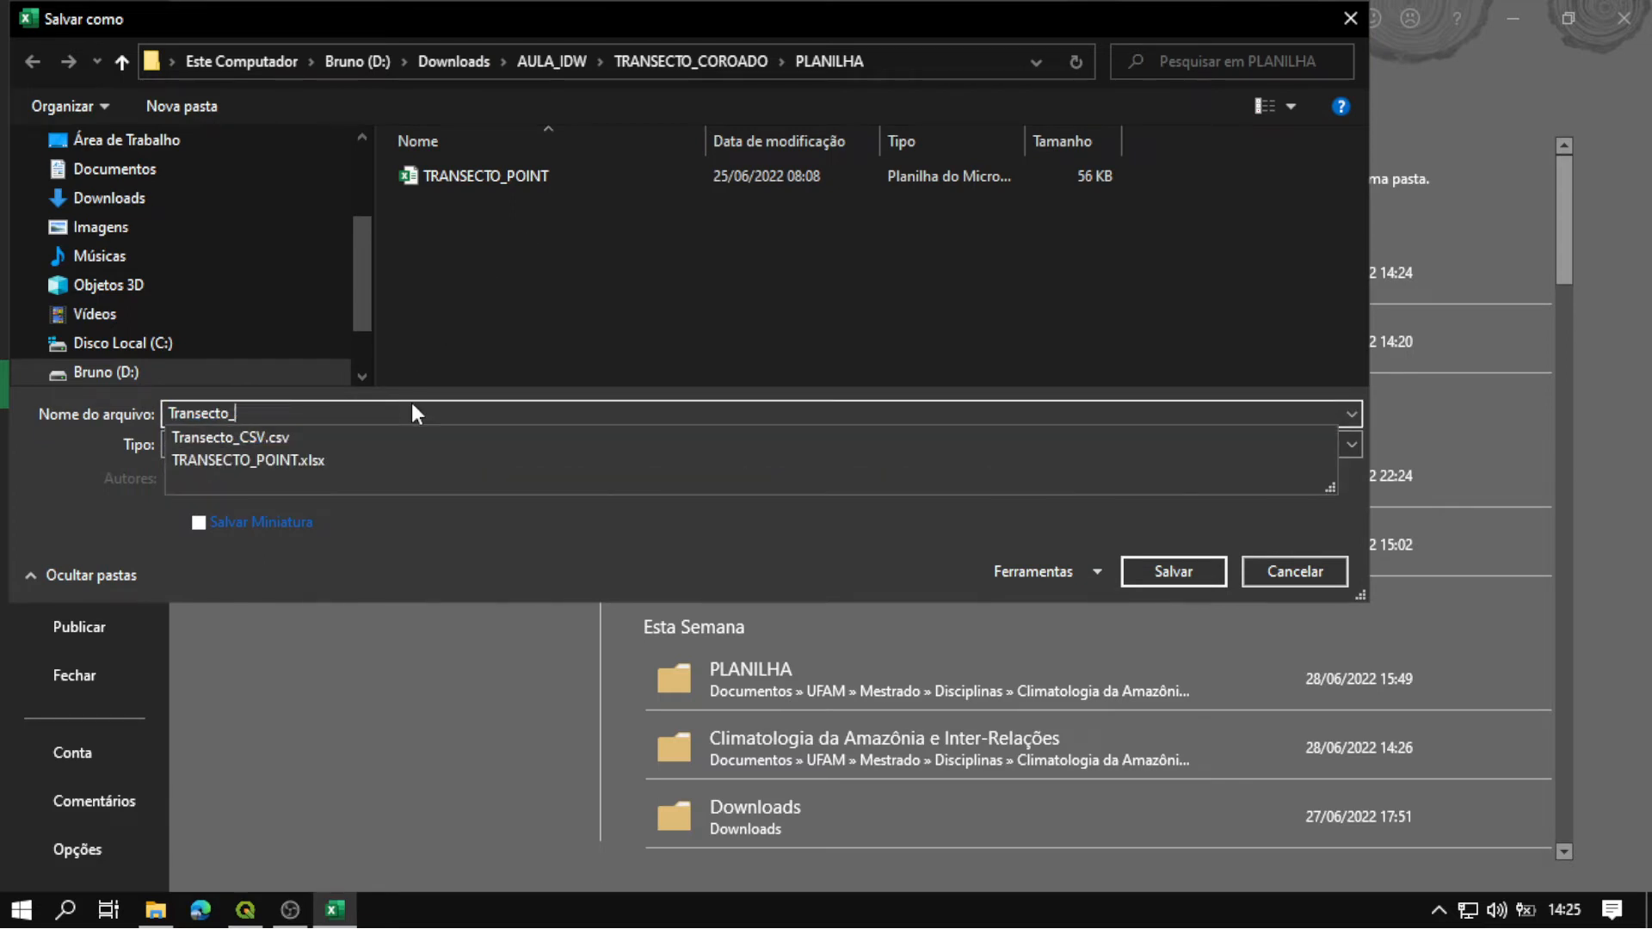
type("Pasta")
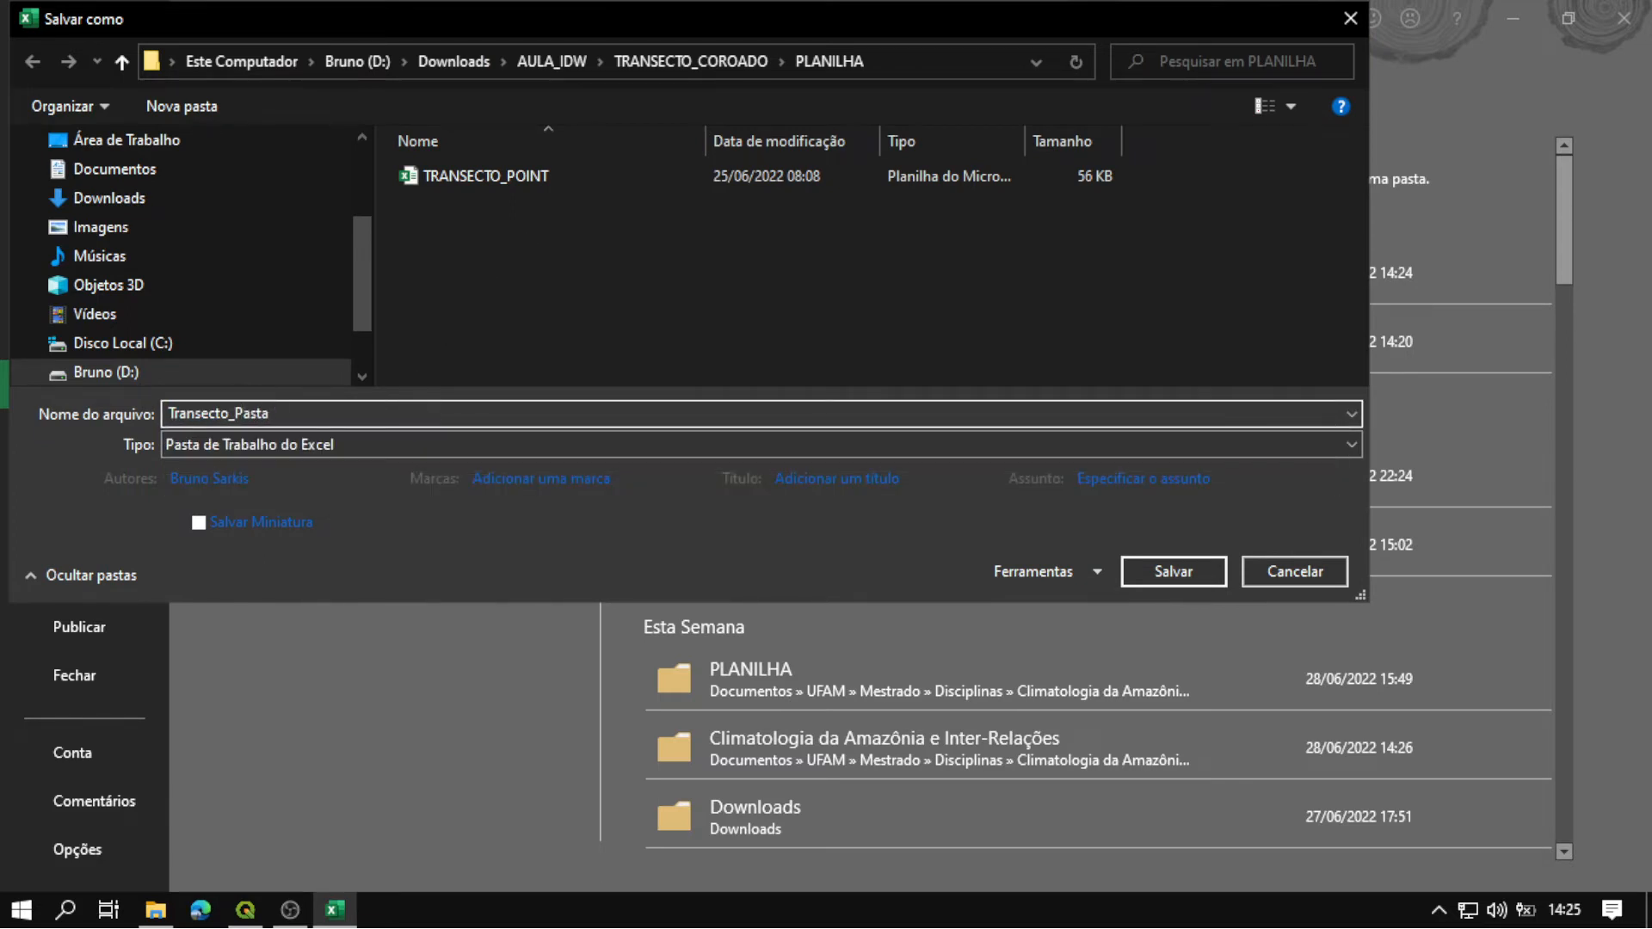
type("_de ")
type("Trabalho")
key("Return")
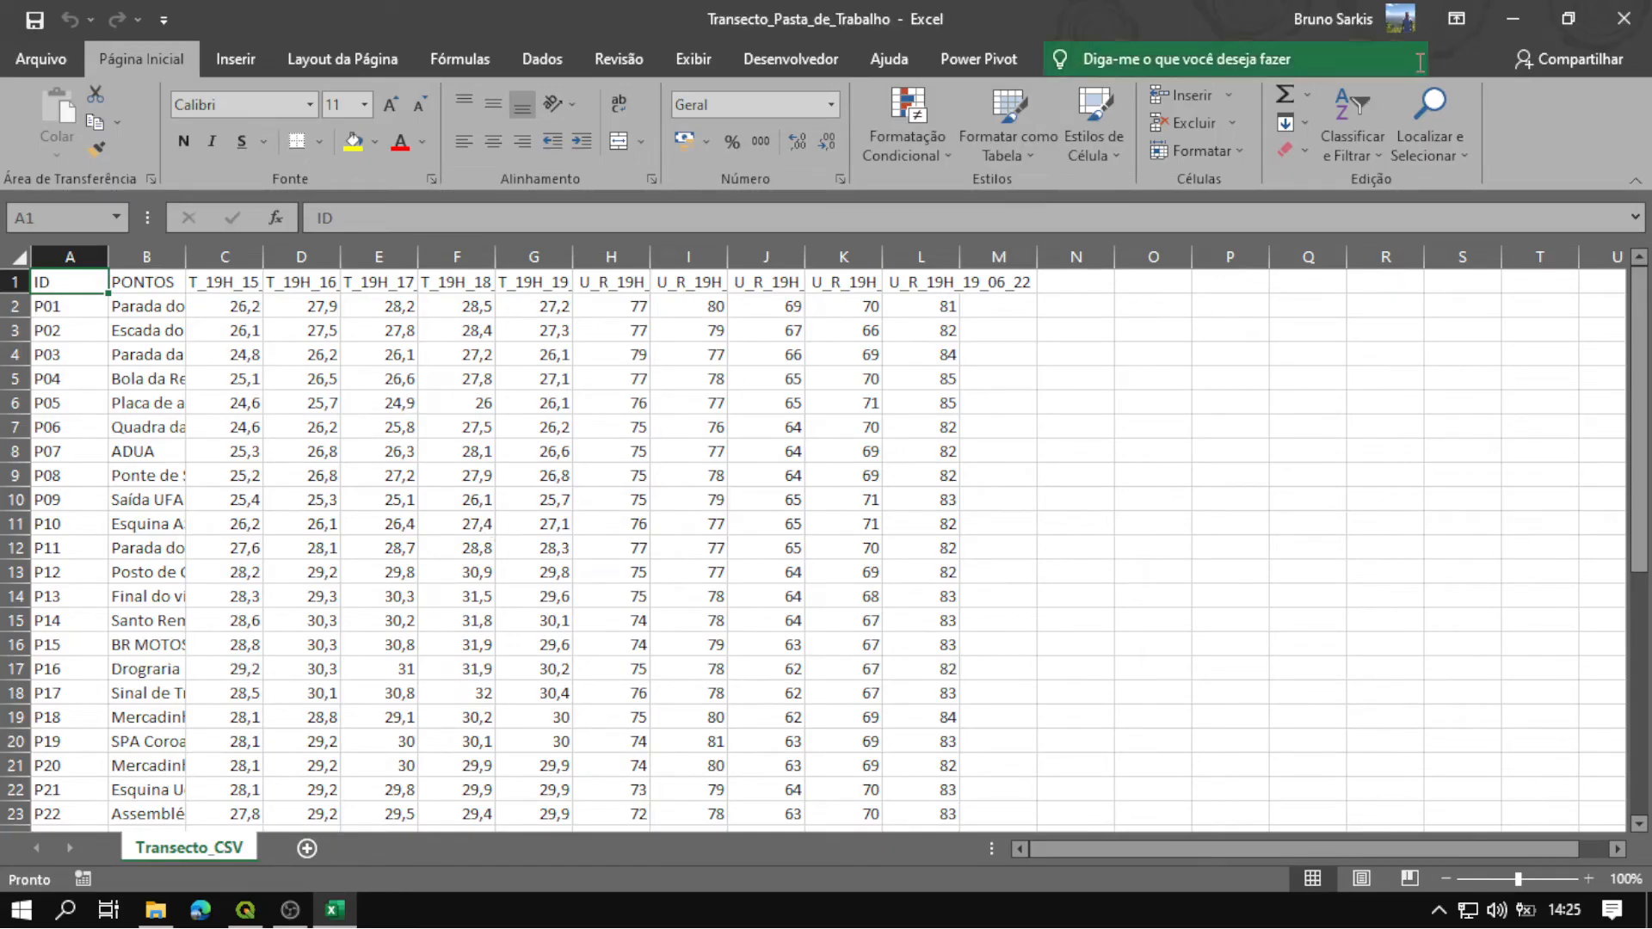
left_click(1617, 27)
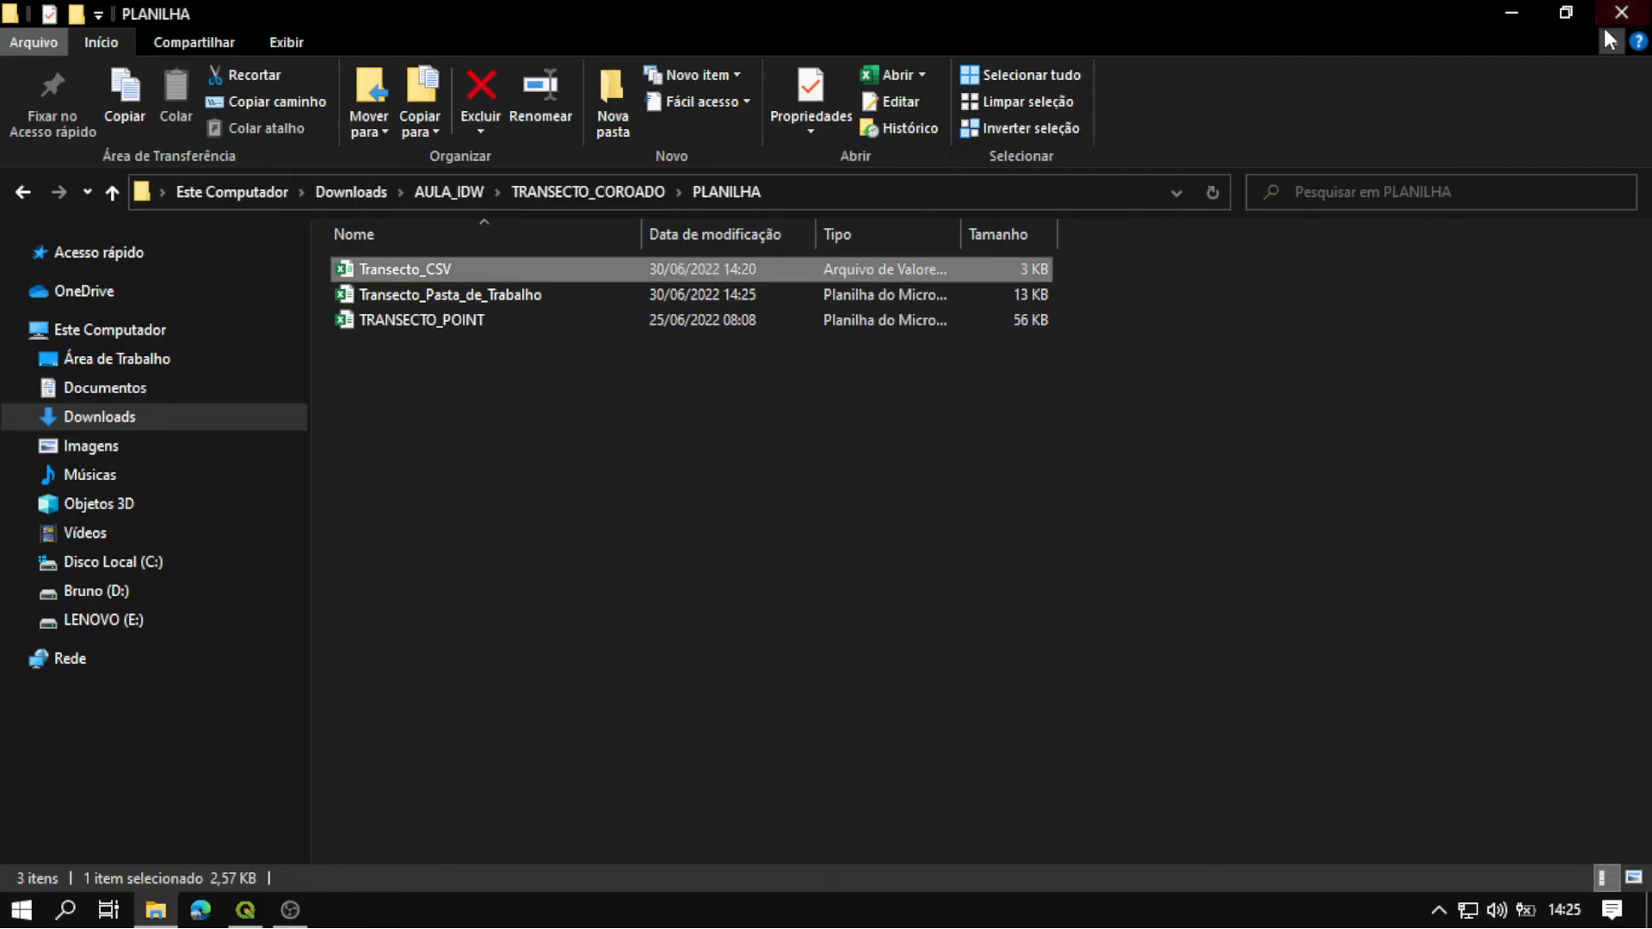
left_click(1621, 12)
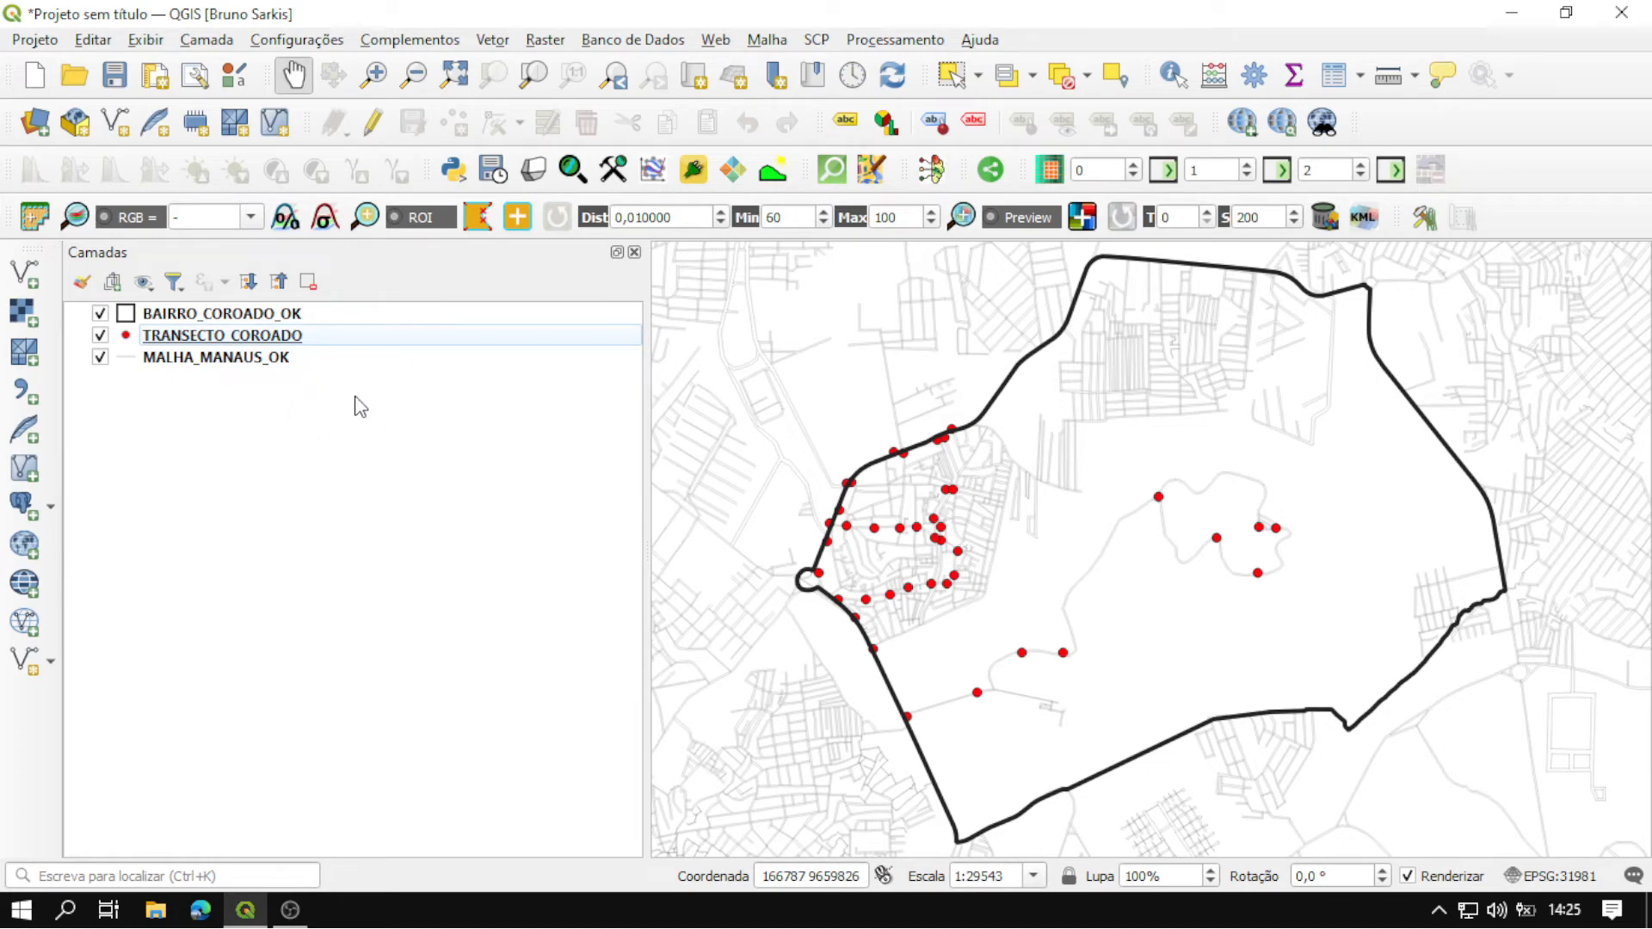
Add Transecto_Pasta_de_Trabalho.xlsx from the PLANILHA folder to the project as a vector source and close the data source manager.
left_click(28, 280)
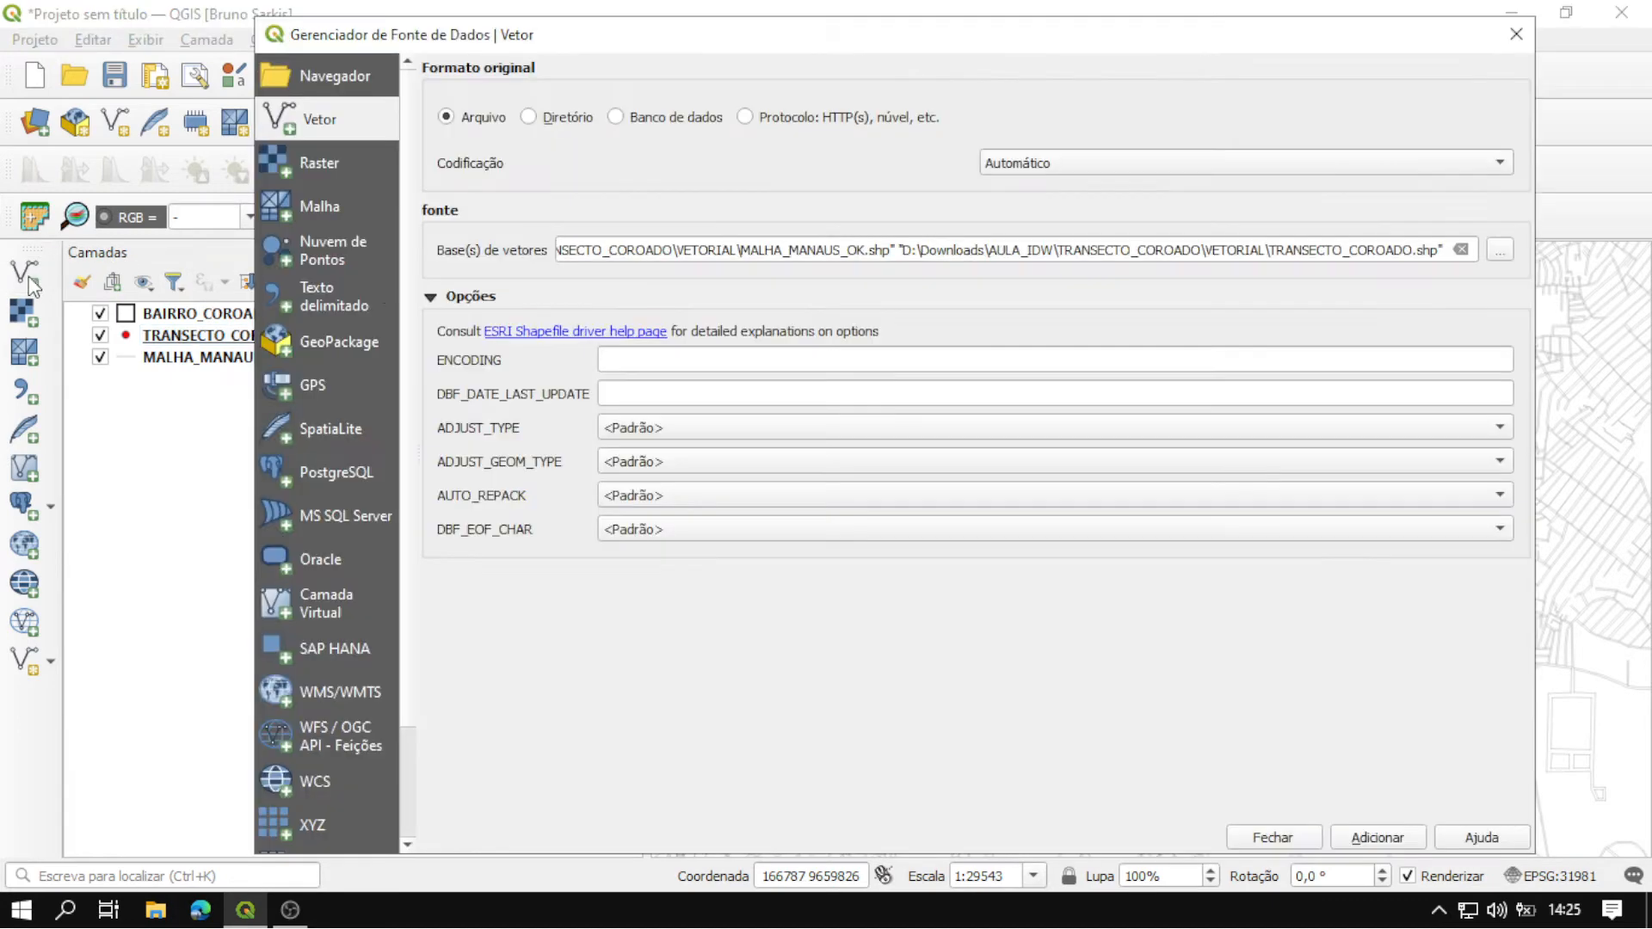
left_click(1501, 248)
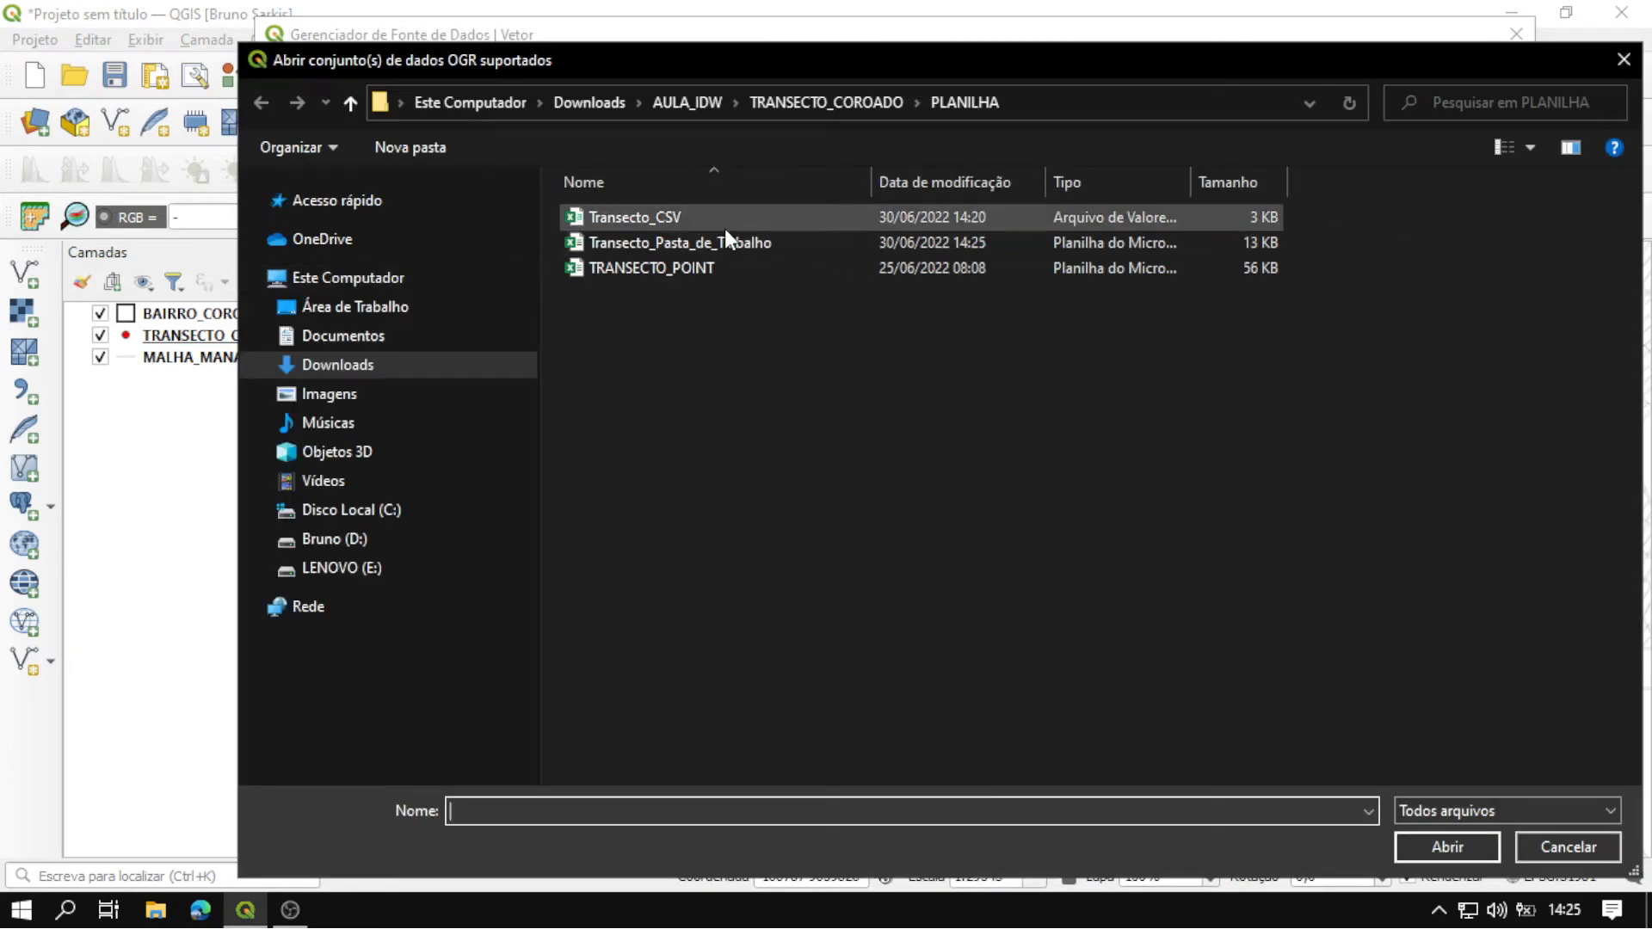
left_click(732, 242)
left_click(1440, 848)
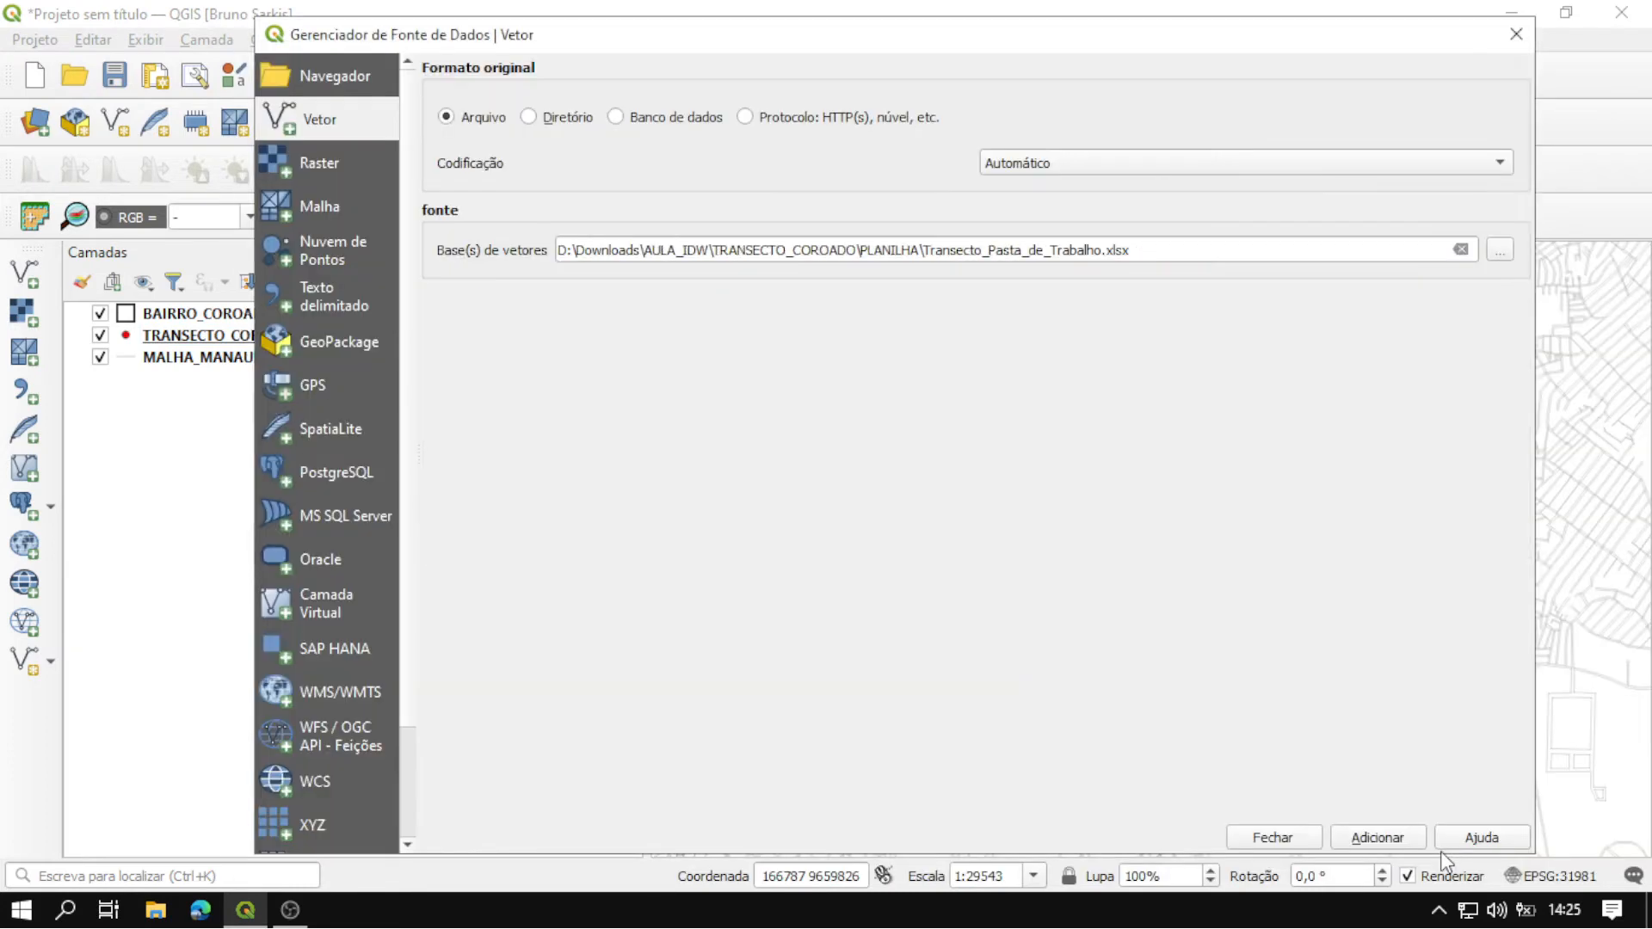
left_click(1376, 836)
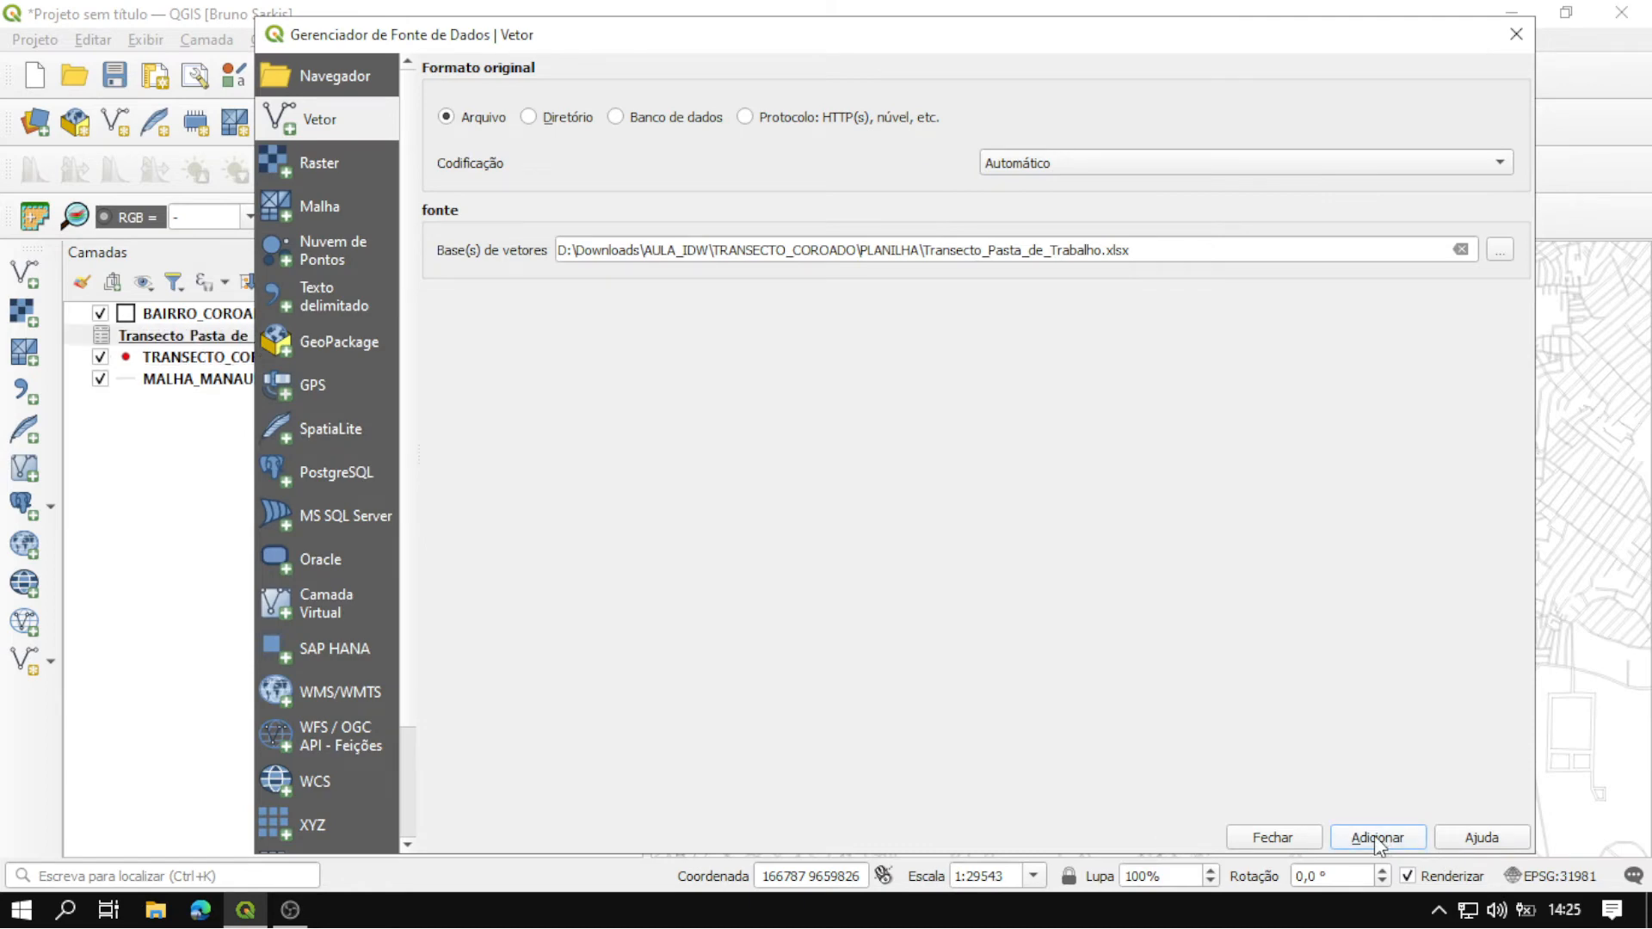
left_click(1272, 838)
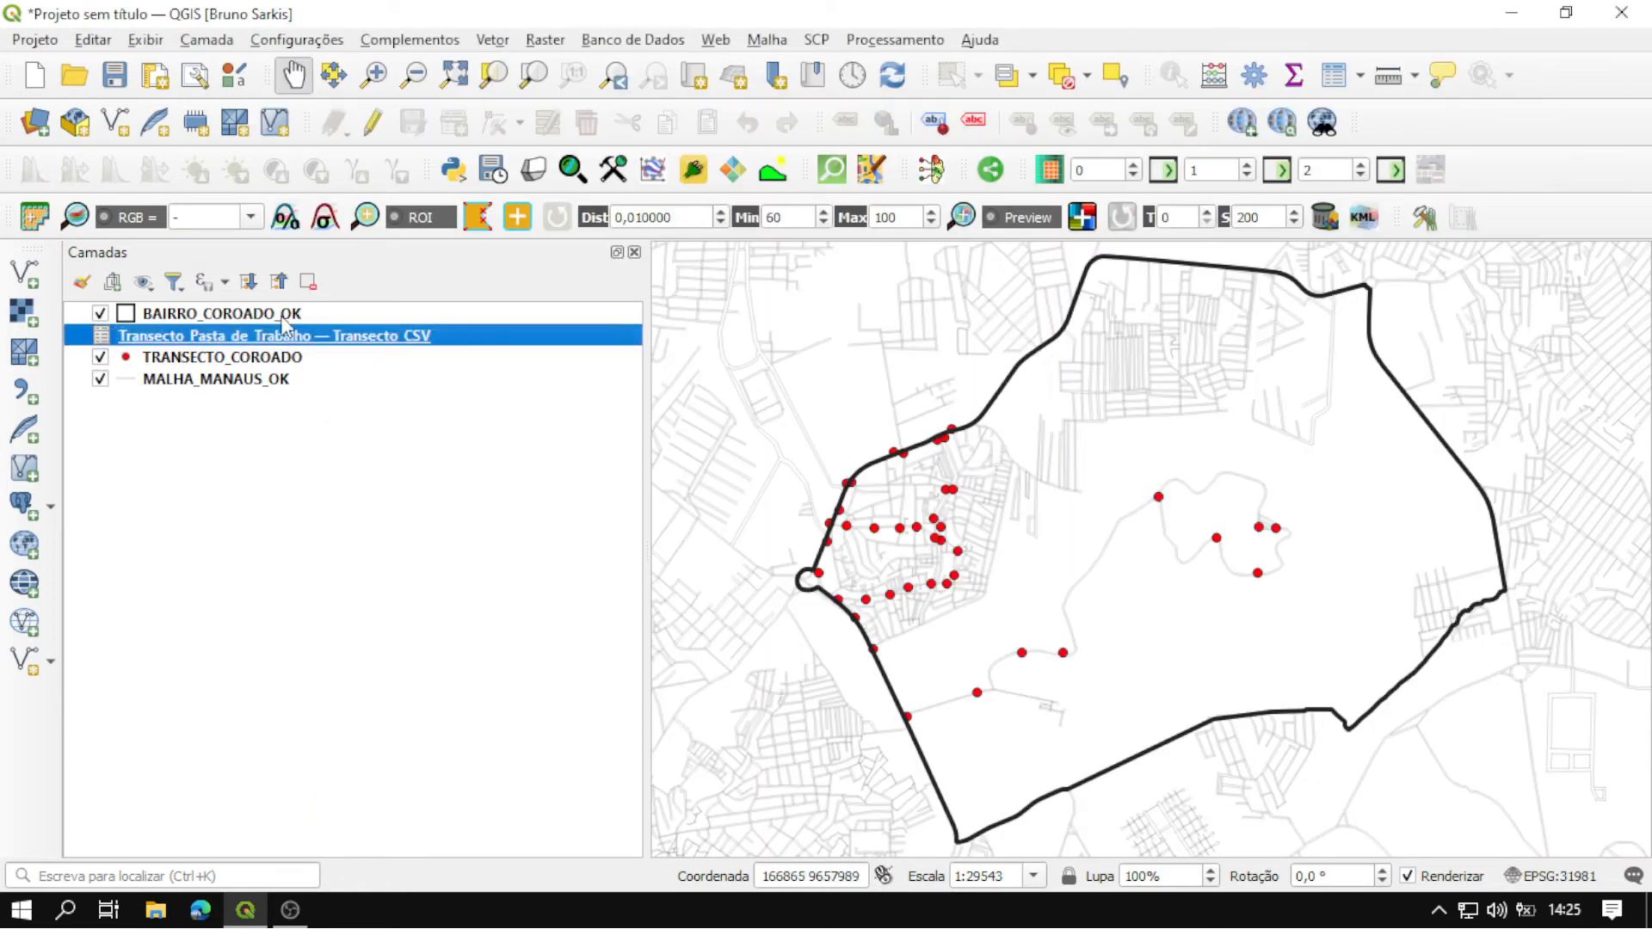
Examine the values and field types in the Transecto_Pasta_de_Trabalho attribute table, including T_19H_19_06_23, and close the table.
right_click(245, 339)
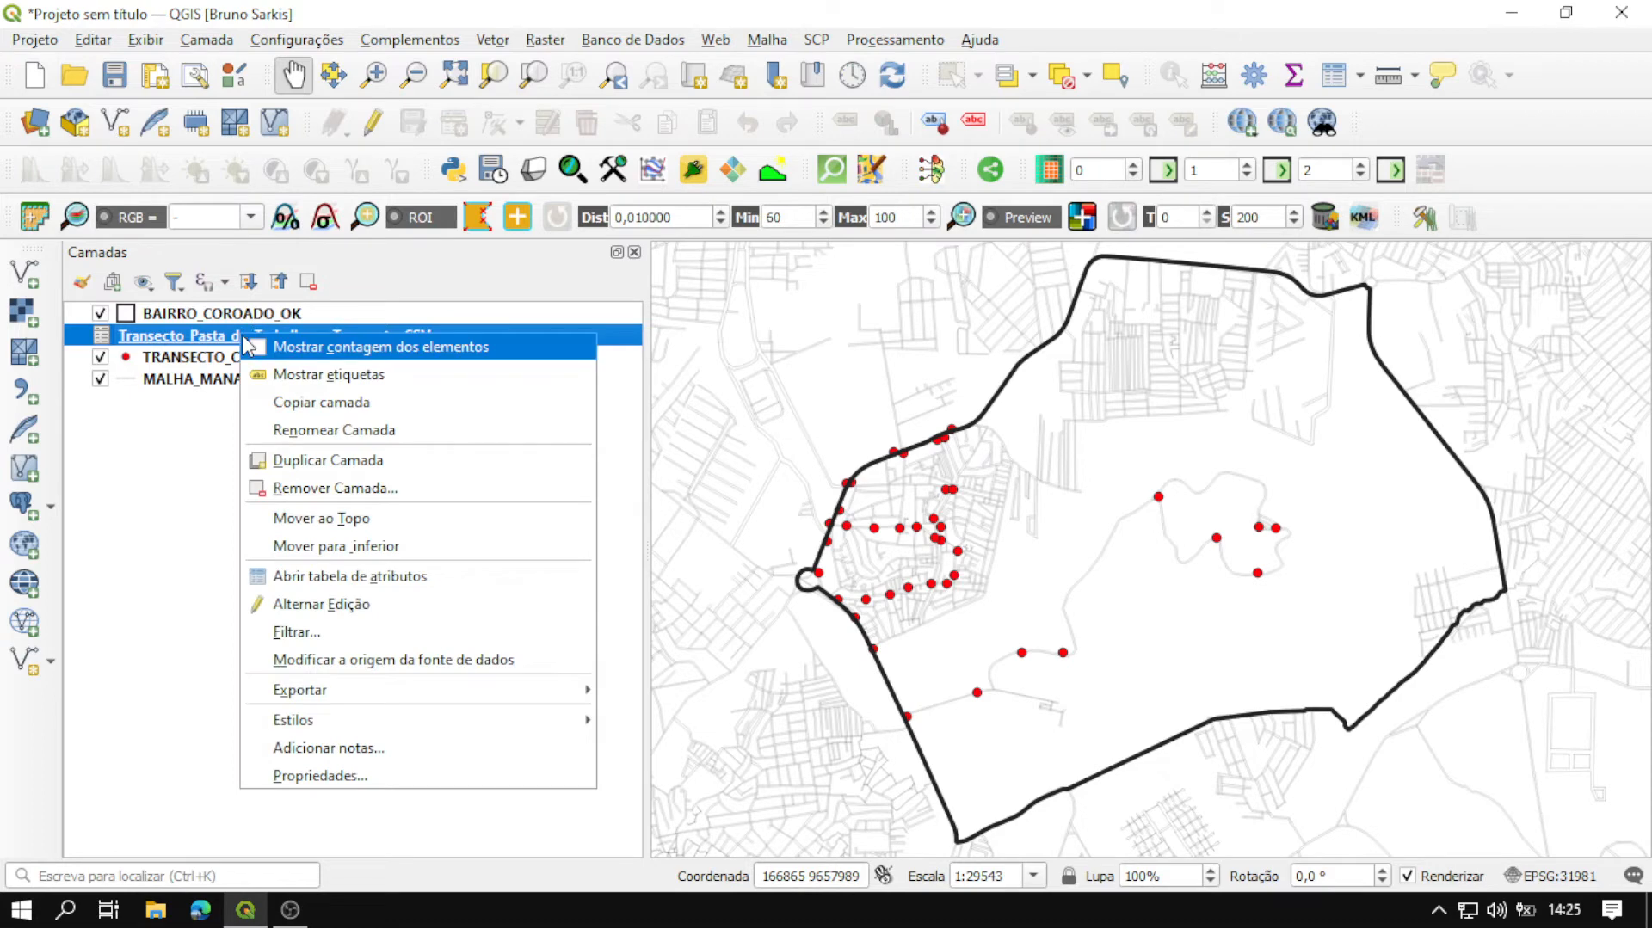
left_click(401, 577)
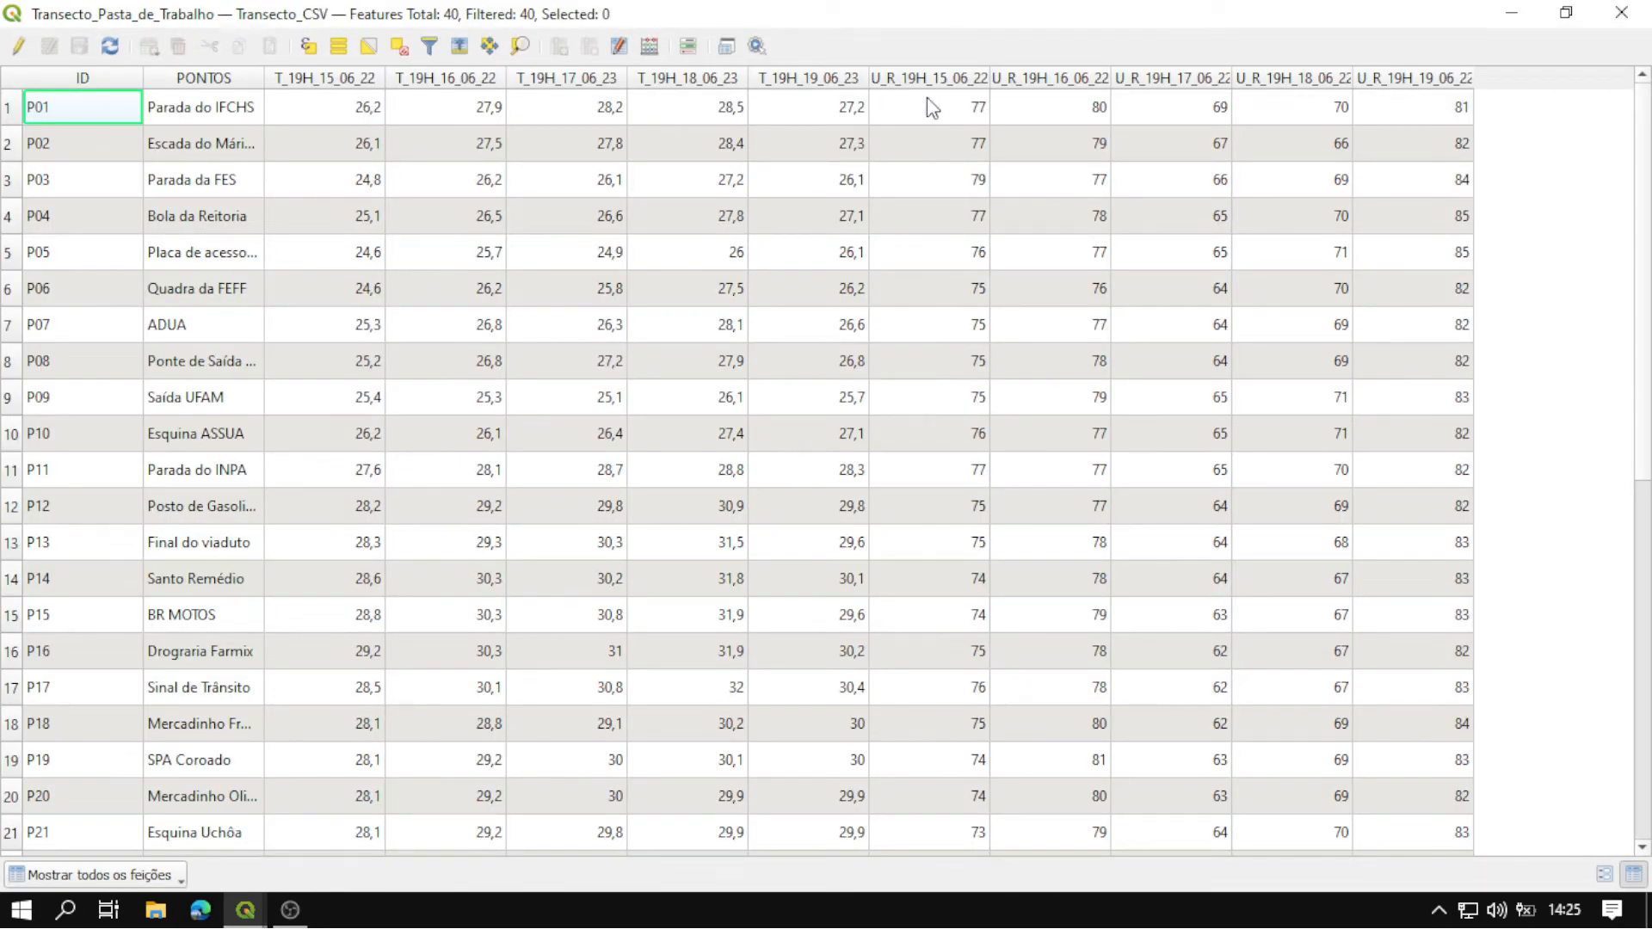
scroll(736, 276, "down", 6)
scroll(736, 275, "up", 7)
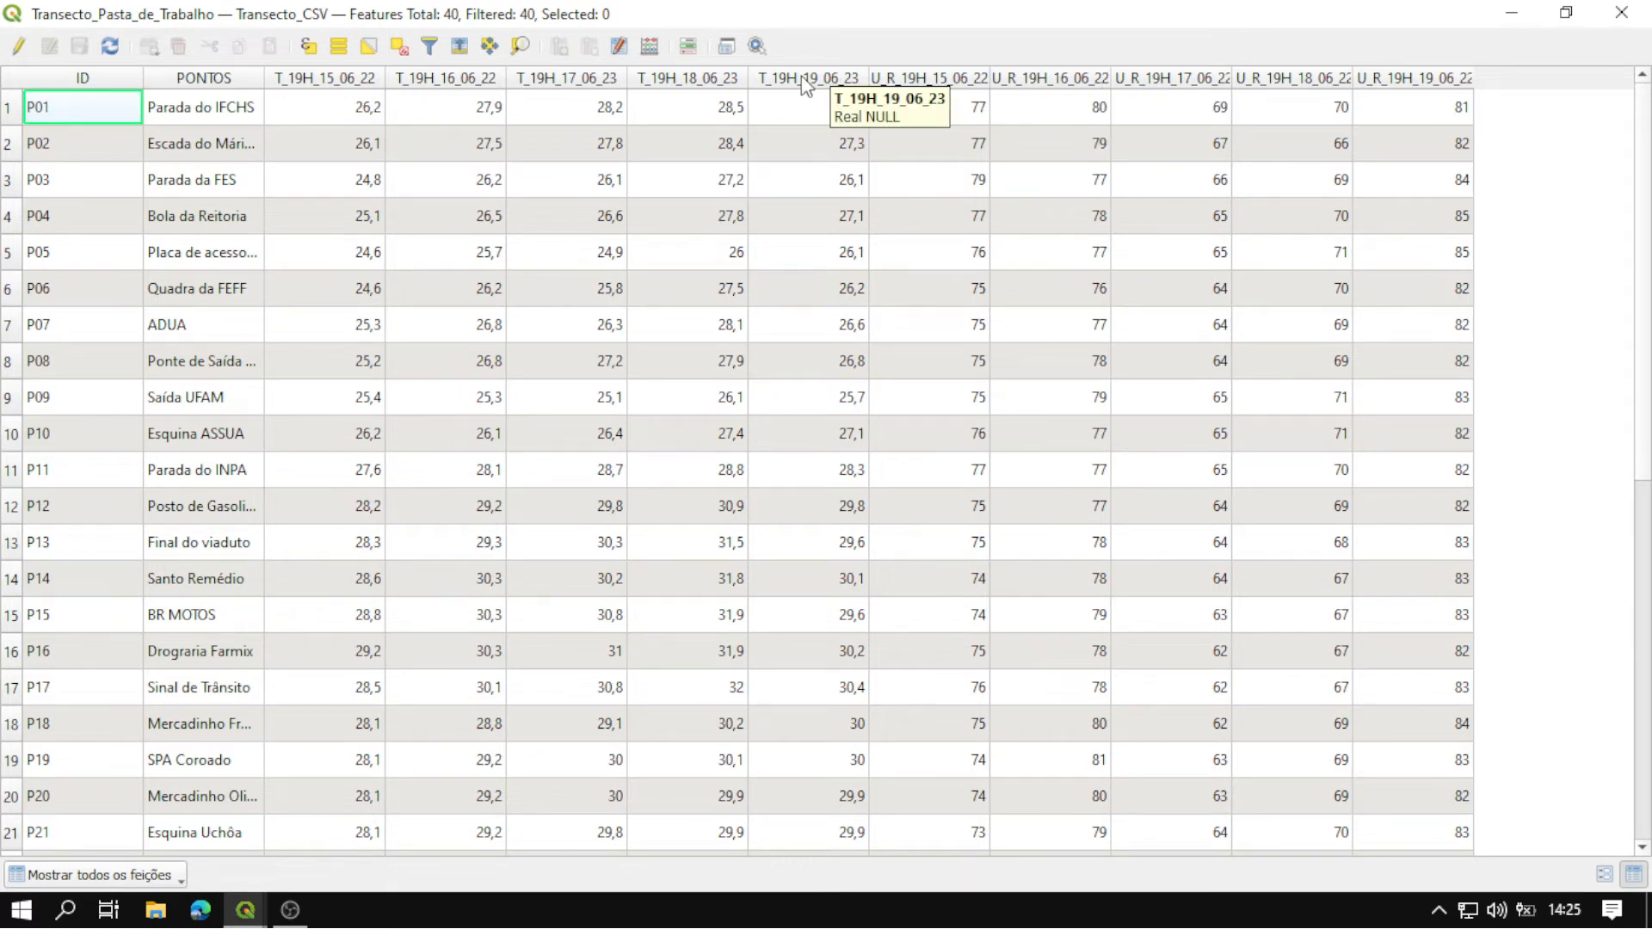
left_click(1621, 12)
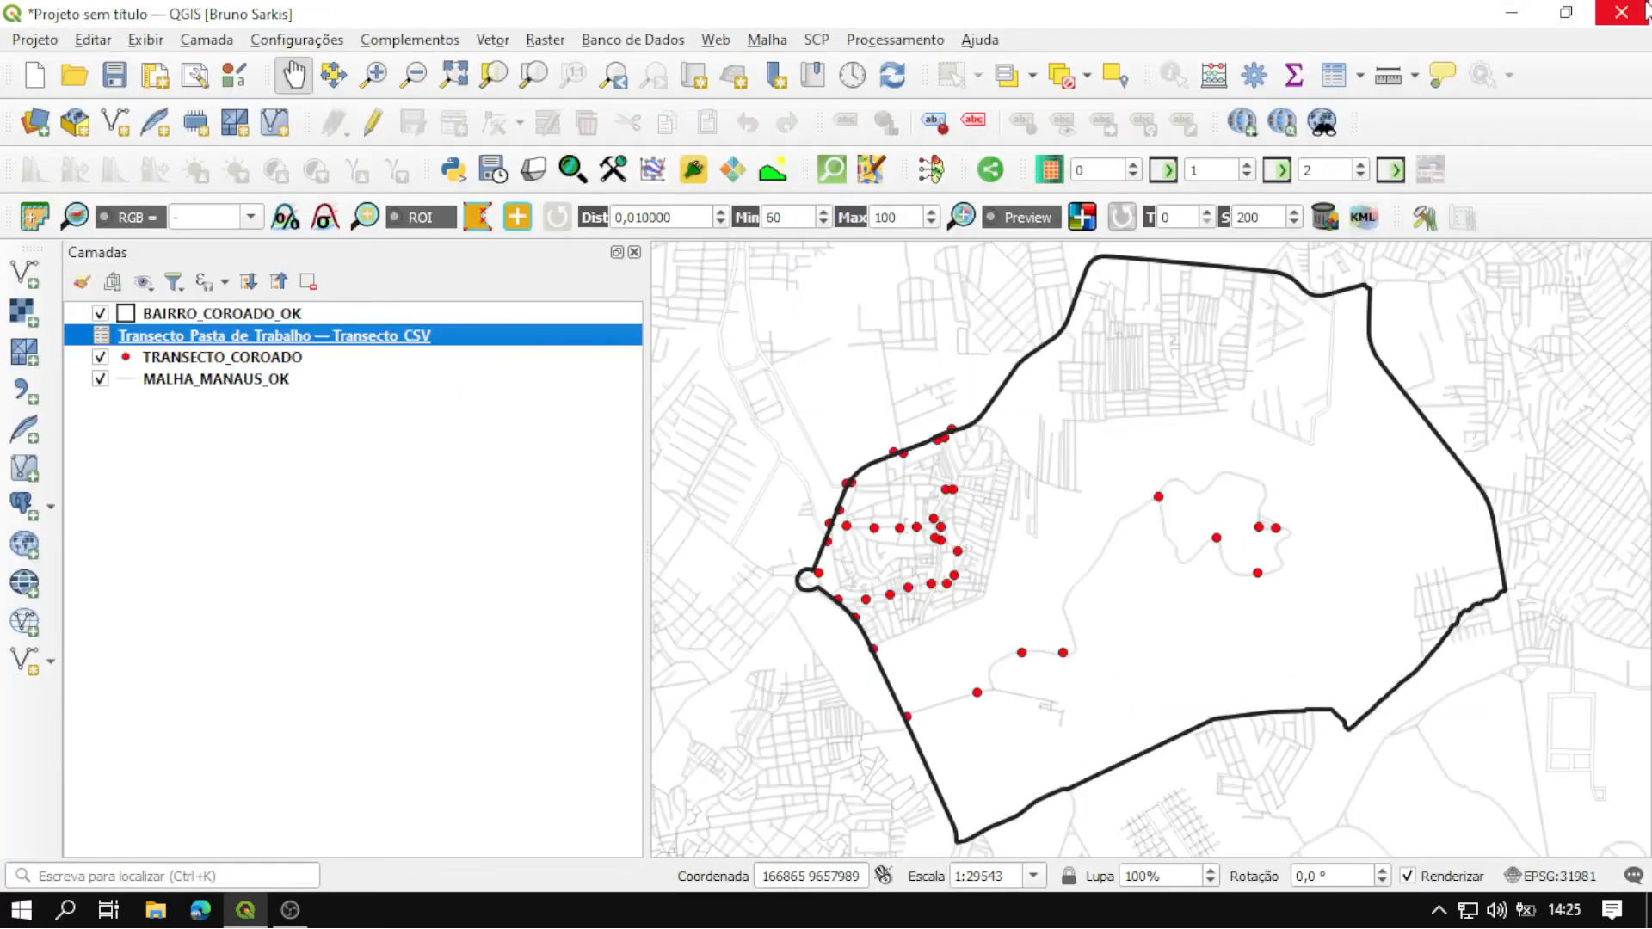
Reorder the layers so the Transecto_Pasta_de_Trabalho table is at the bottom and TRANSECTO_COROADO is above BAIRRO_COROADO_OK.
left_click_drag(1222, 404, 1165, 424)
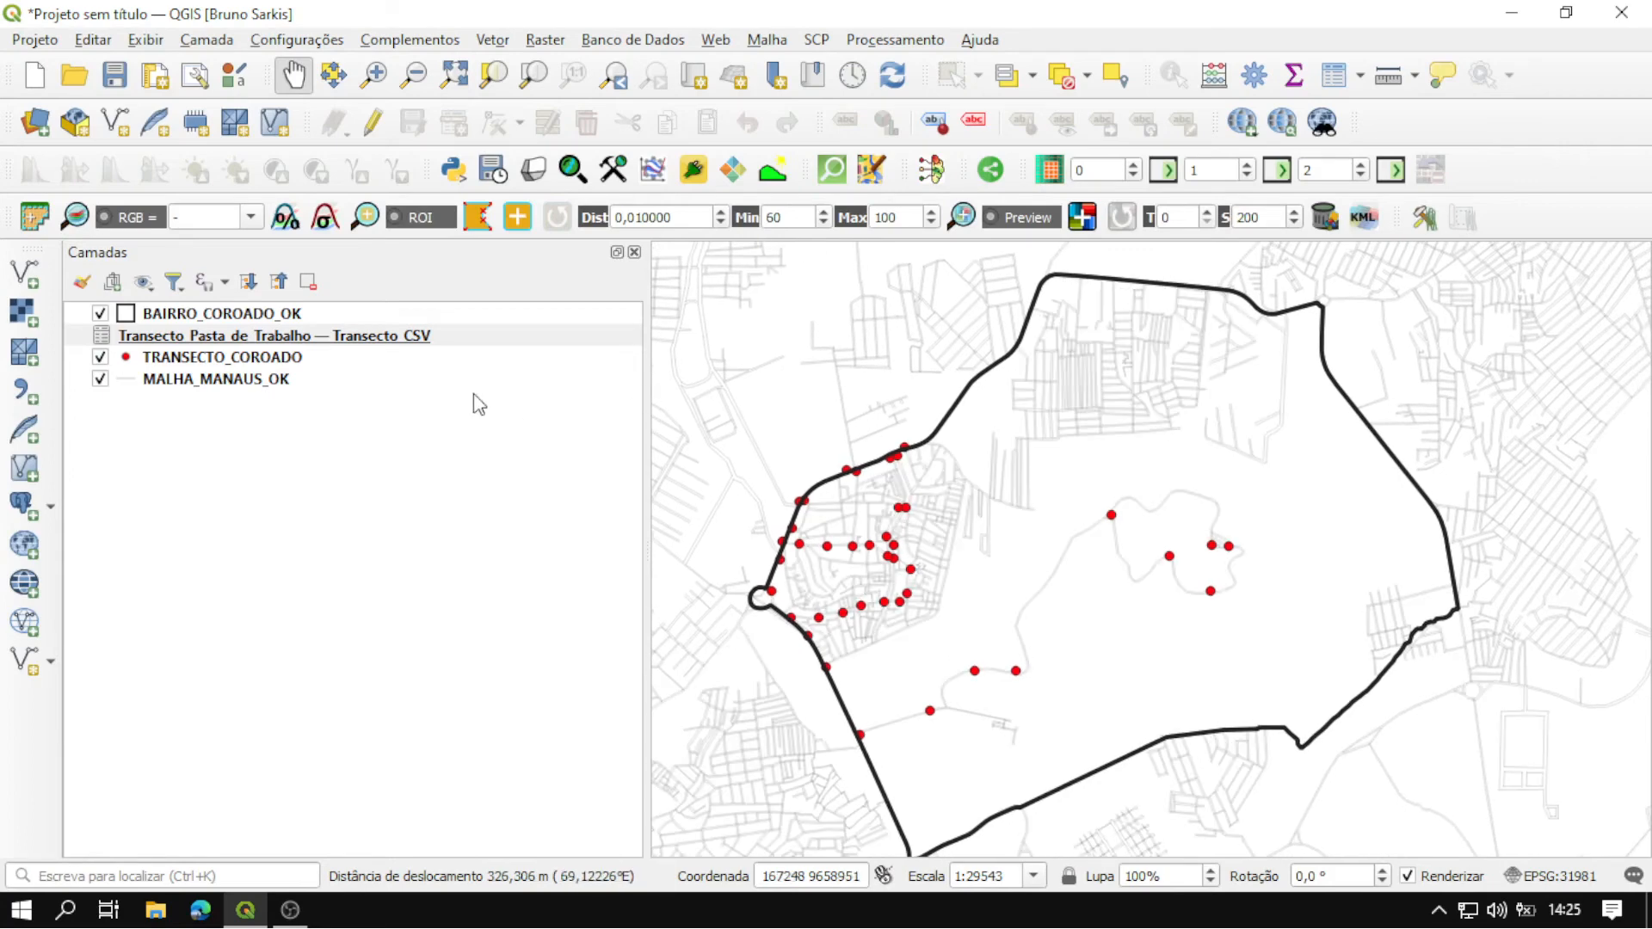
left_click_drag(225, 338, 229, 456)
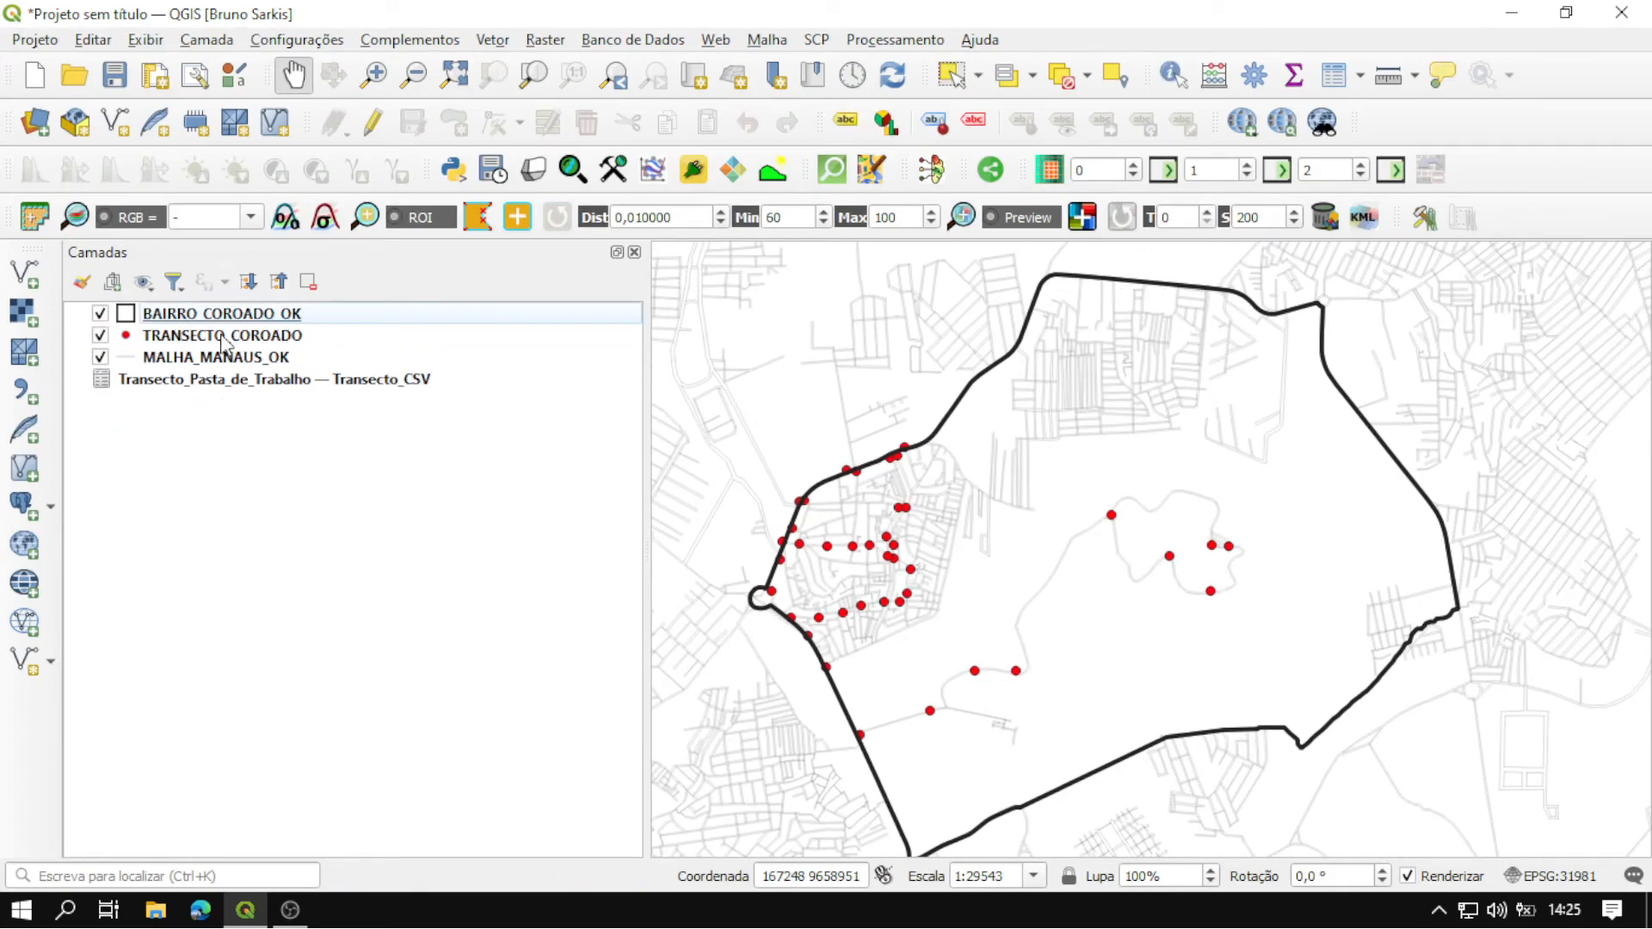
left_click(237, 342)
left_click_drag(239, 342, 278, 320)
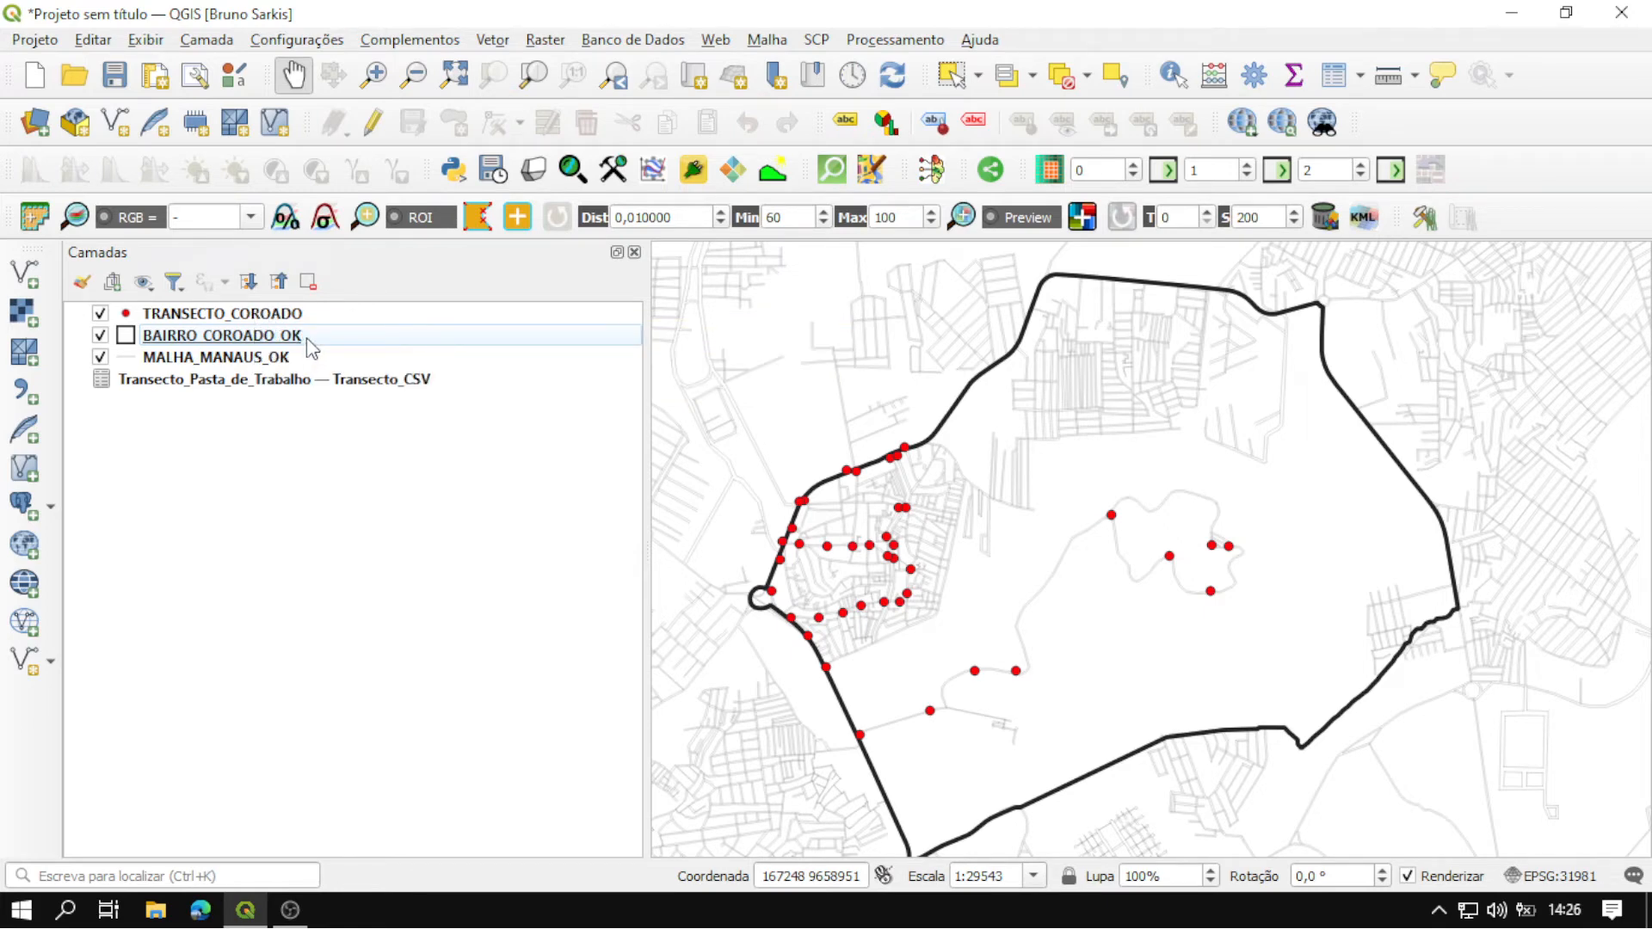
Examine the ID field in the TRANSECTO_COROADO attribute table, then close the table.
left_click(262, 318)
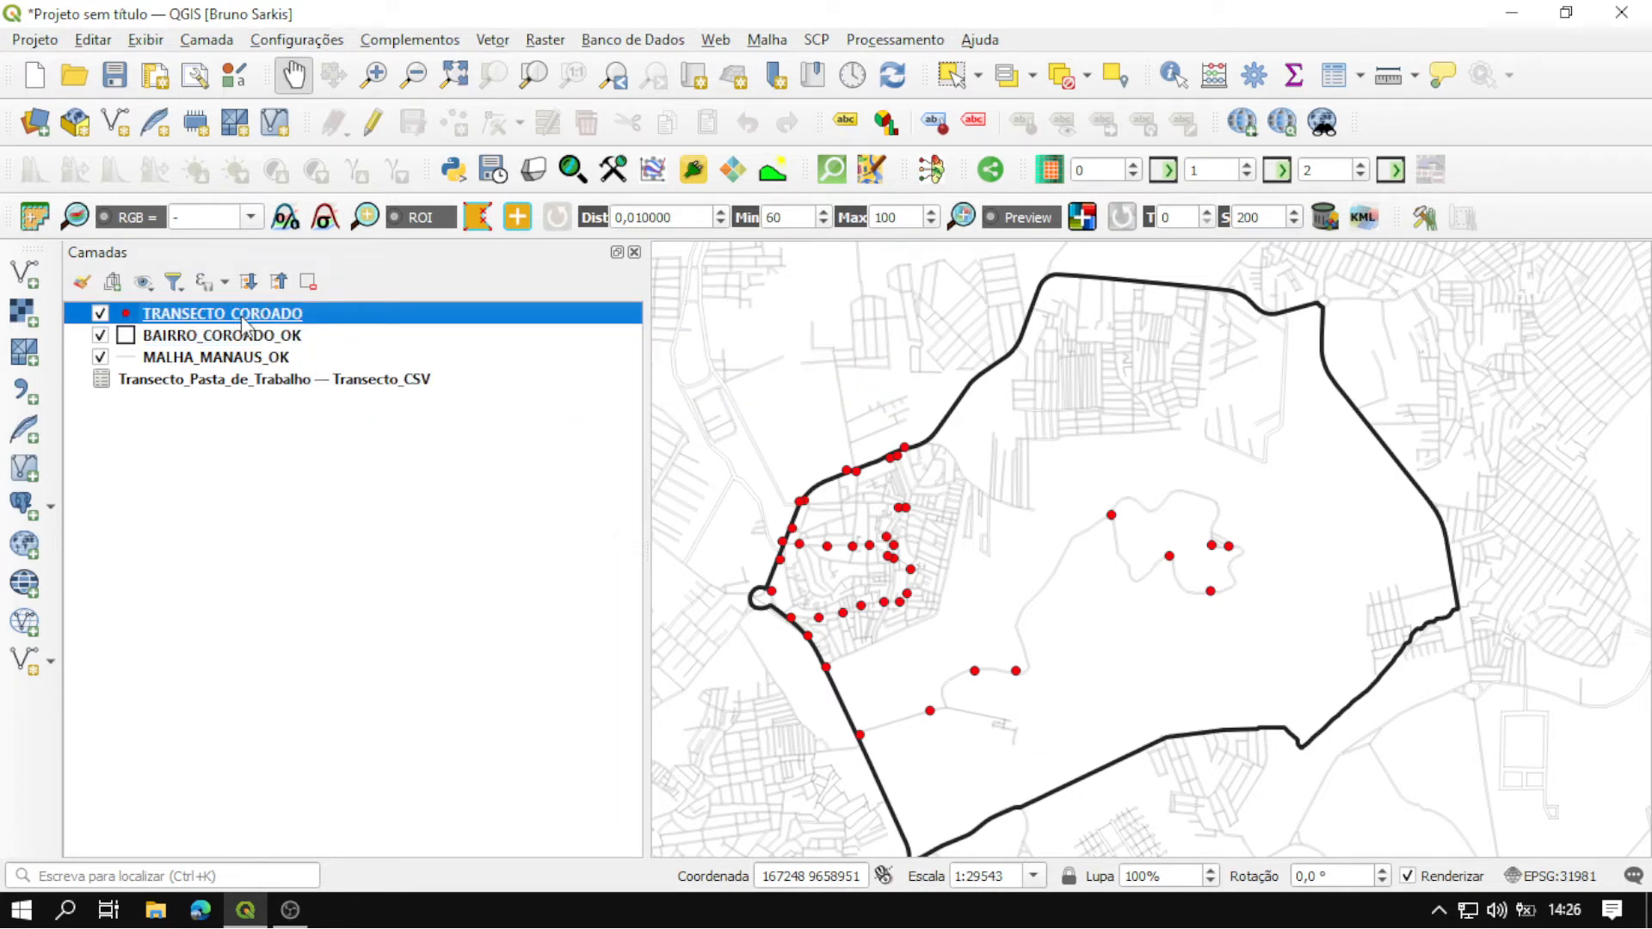
right_click(244, 323)
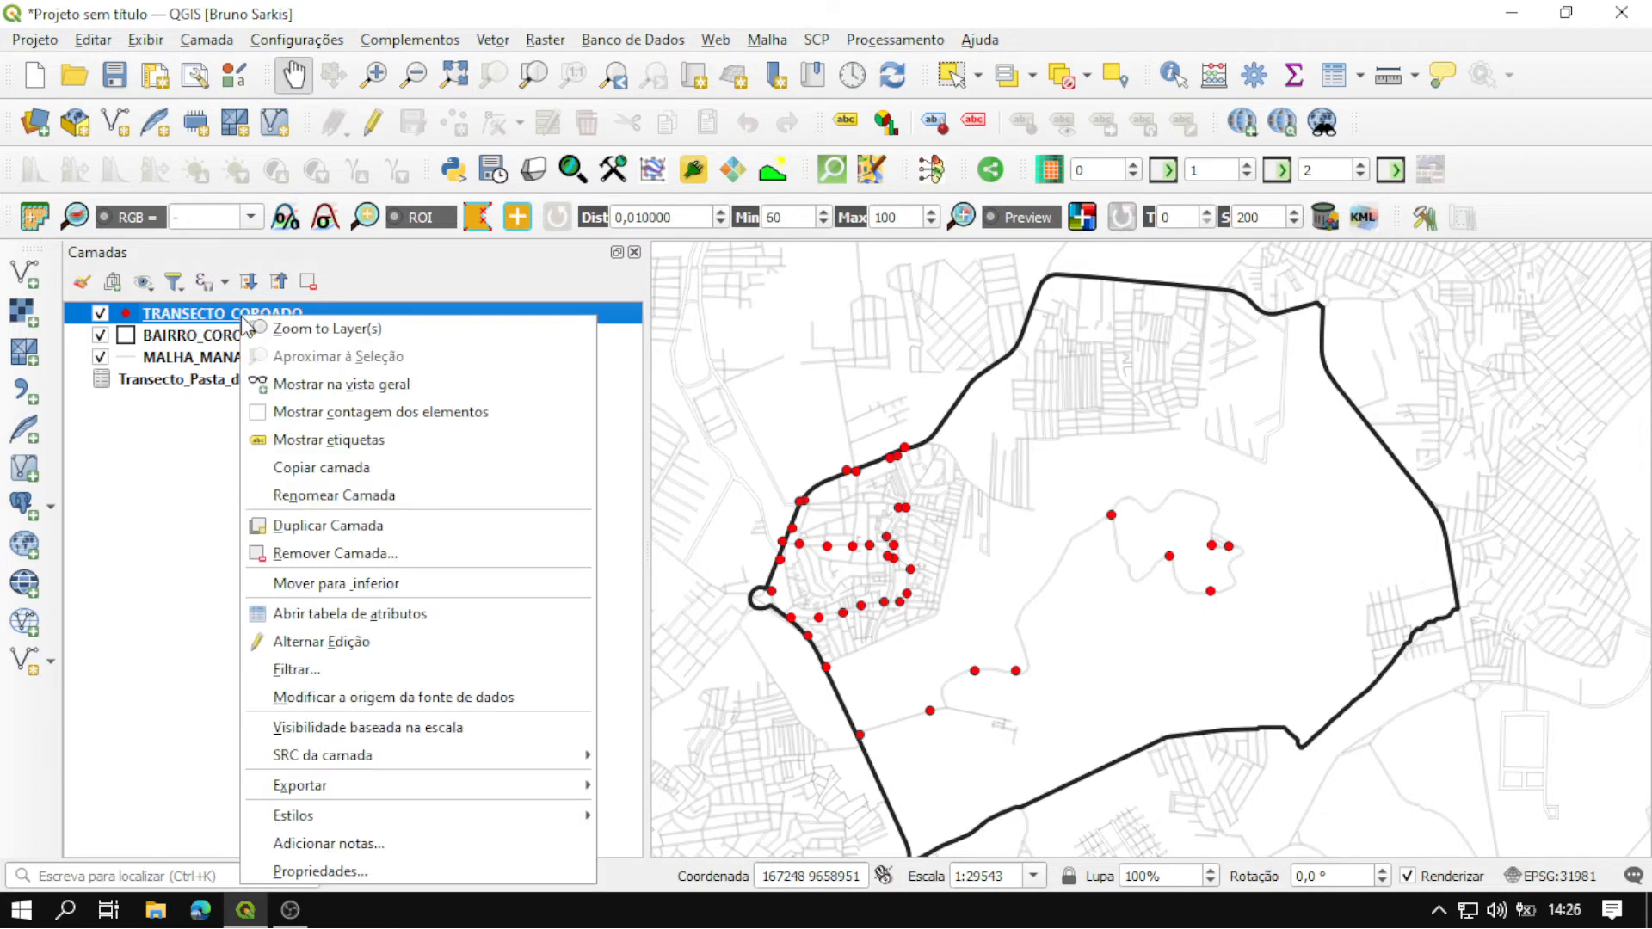
left_click(441, 615)
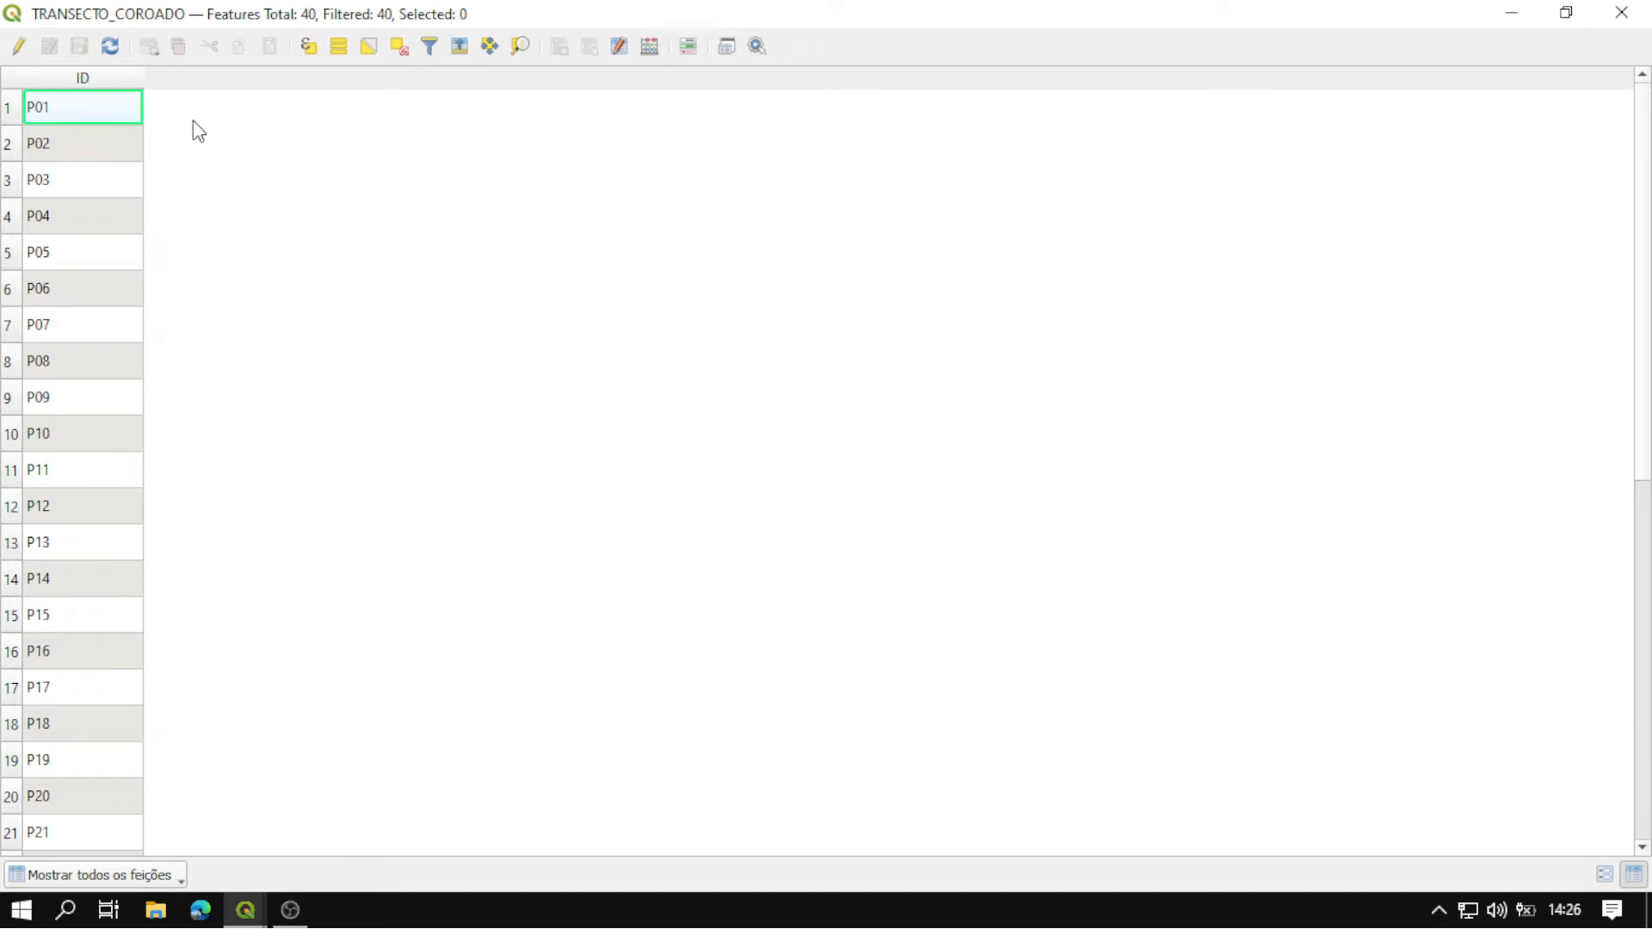
scroll(193, 120, "down", 7)
scroll(235, 192, "up", 7)
left_click(1621, 12)
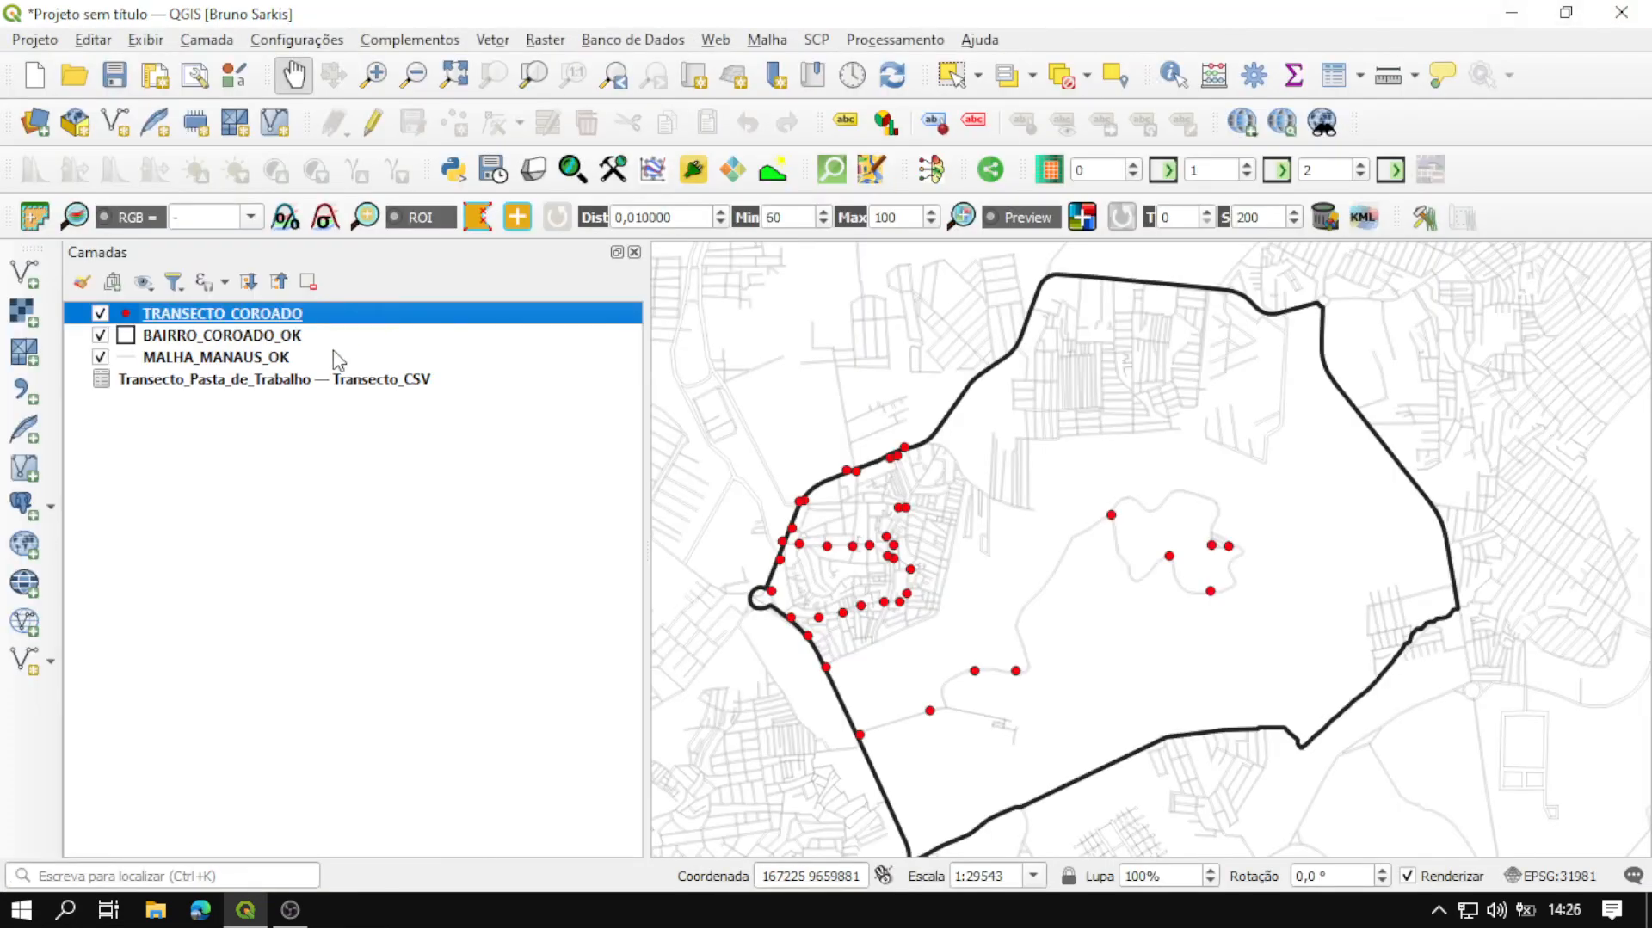
Check the ID column of the Transecto_Pasta_de_Trabalho table against the point layer's identifiers, then close the table.
right_click(251, 381)
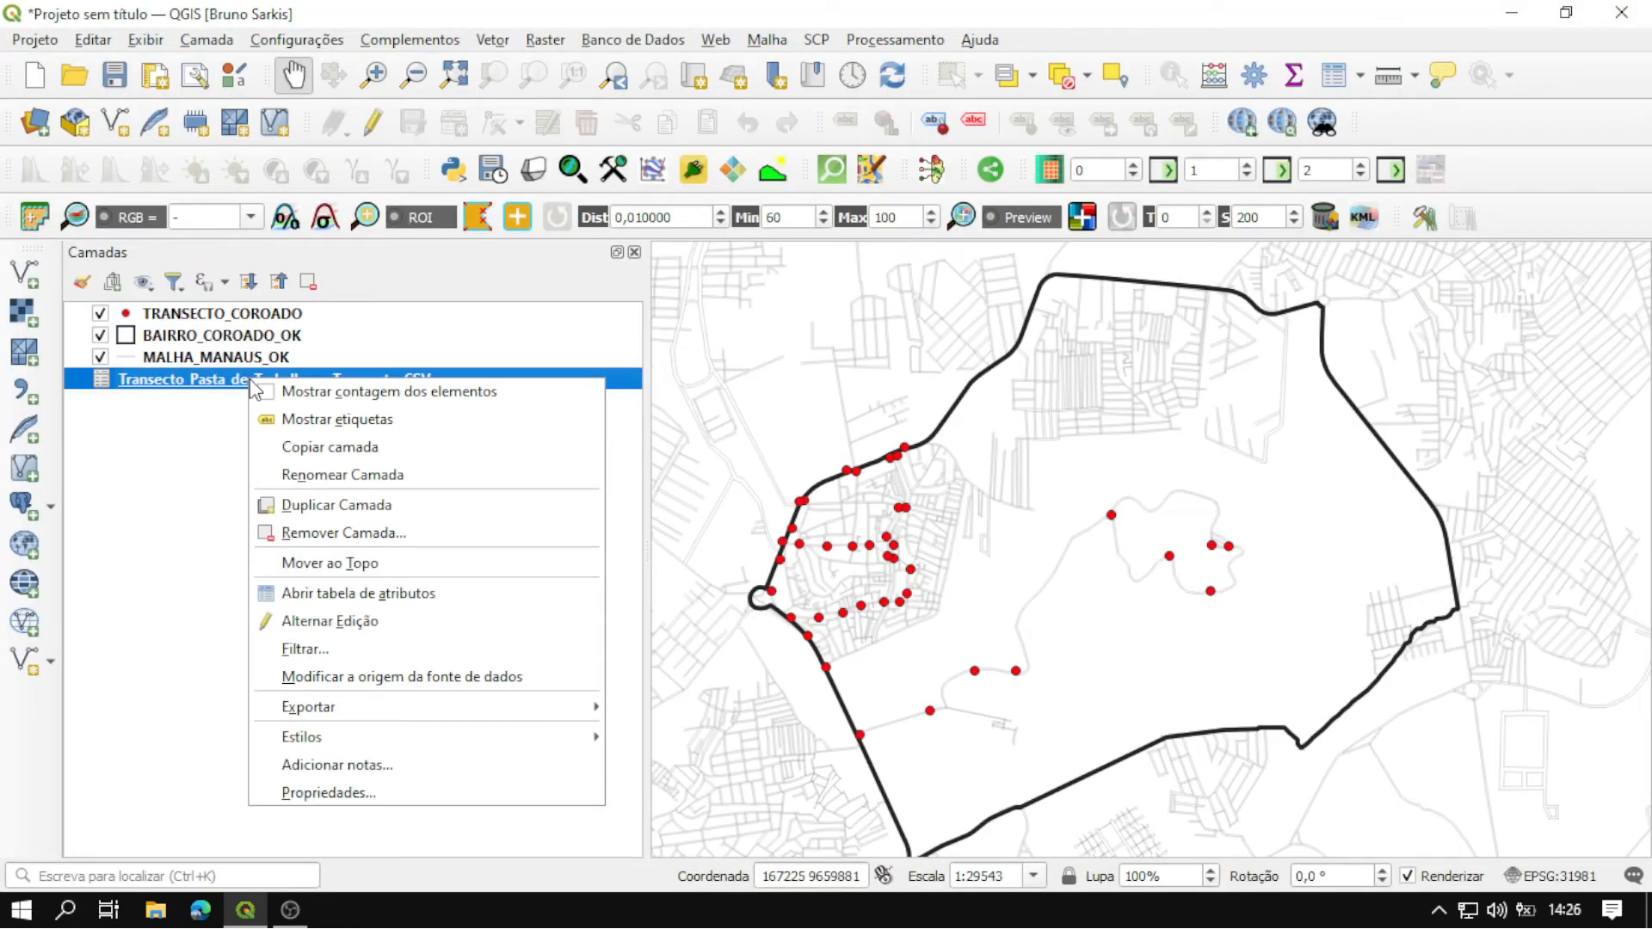
left_click(392, 600)
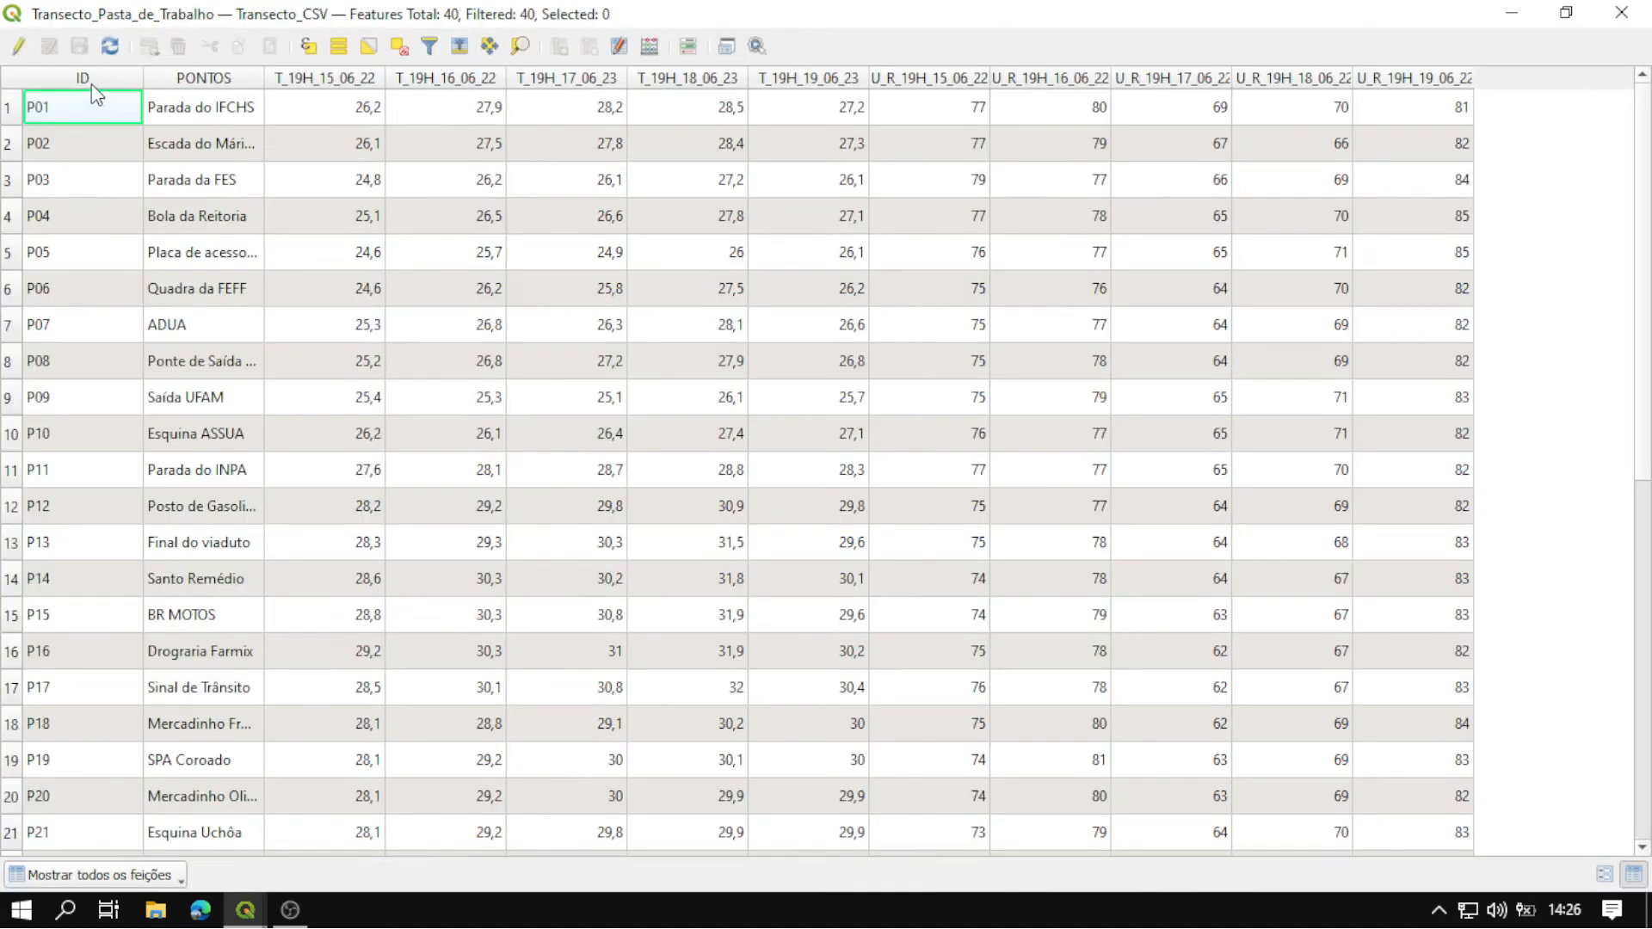
scroll(230, 395, "down", 6)
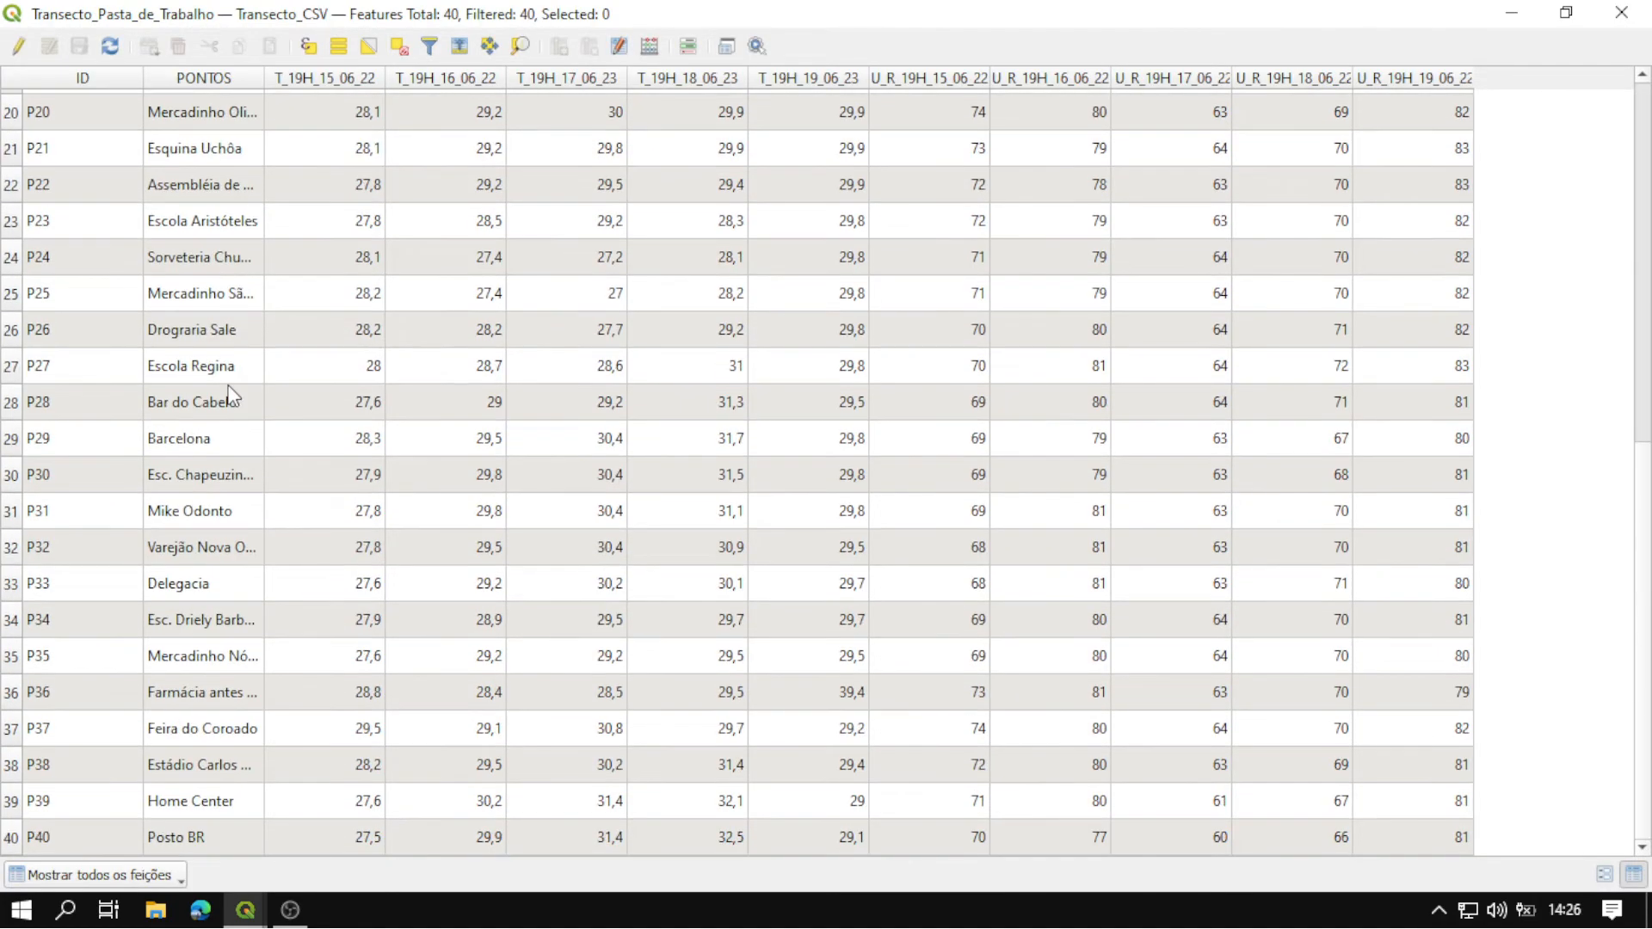
scroll(302, 421, "up", 6)
left_click(1622, 12)
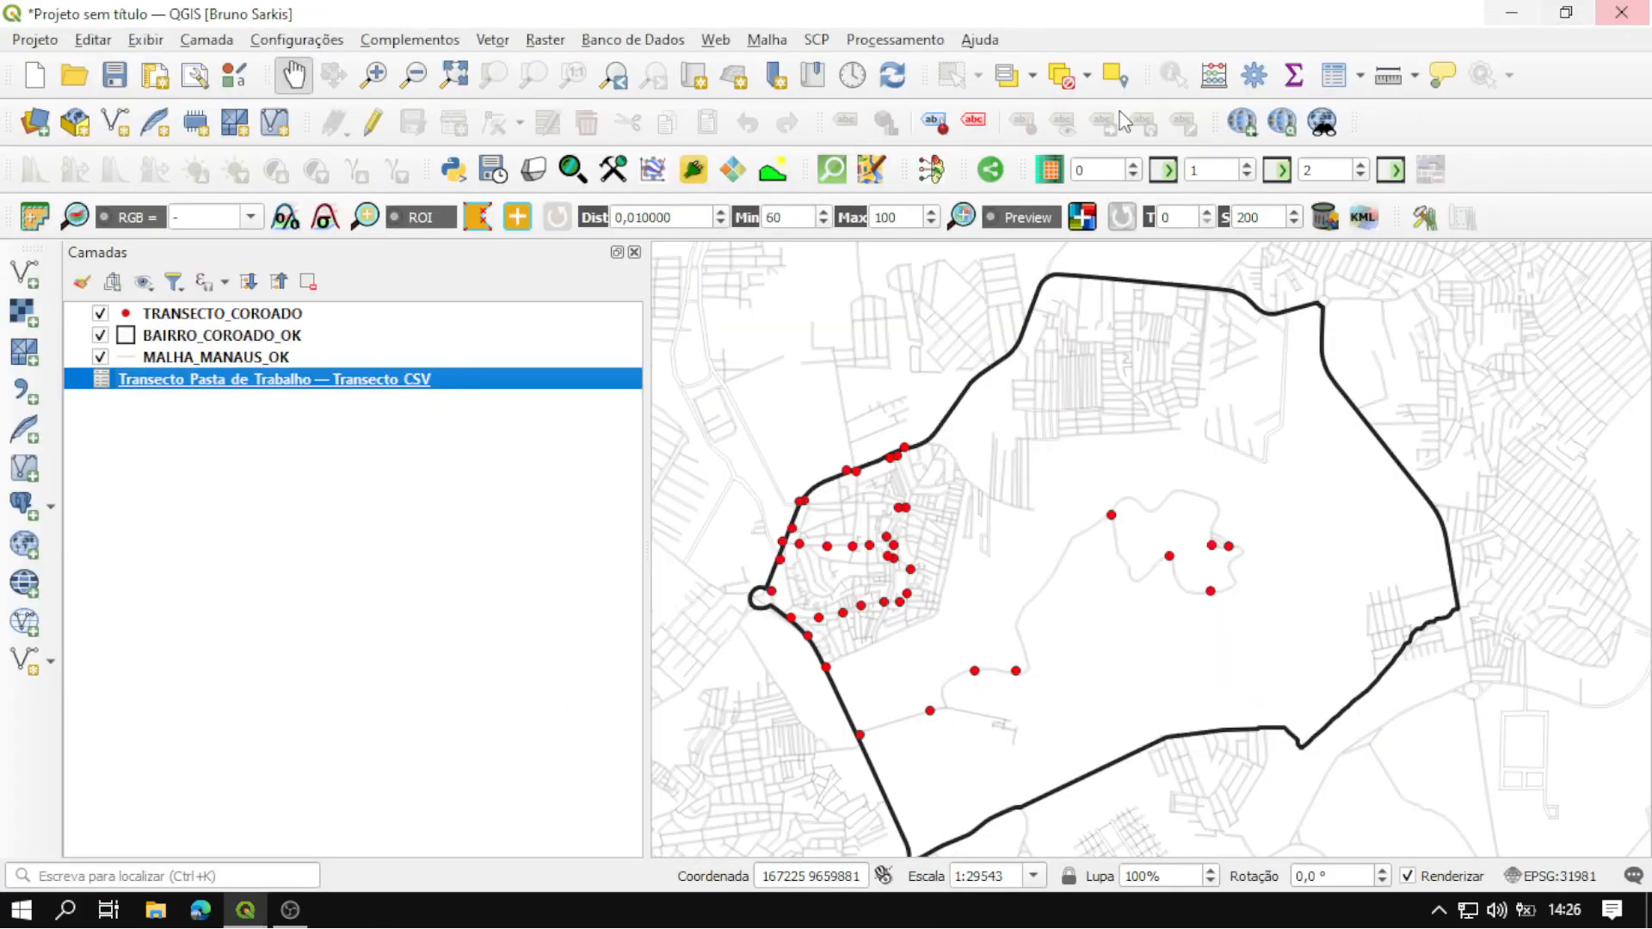
Add a join to the TRANSECTO_COROADO layer from the Transecto_Pasta_de_Trabalho table, with ID as both join and target field.
right_click(288, 319)
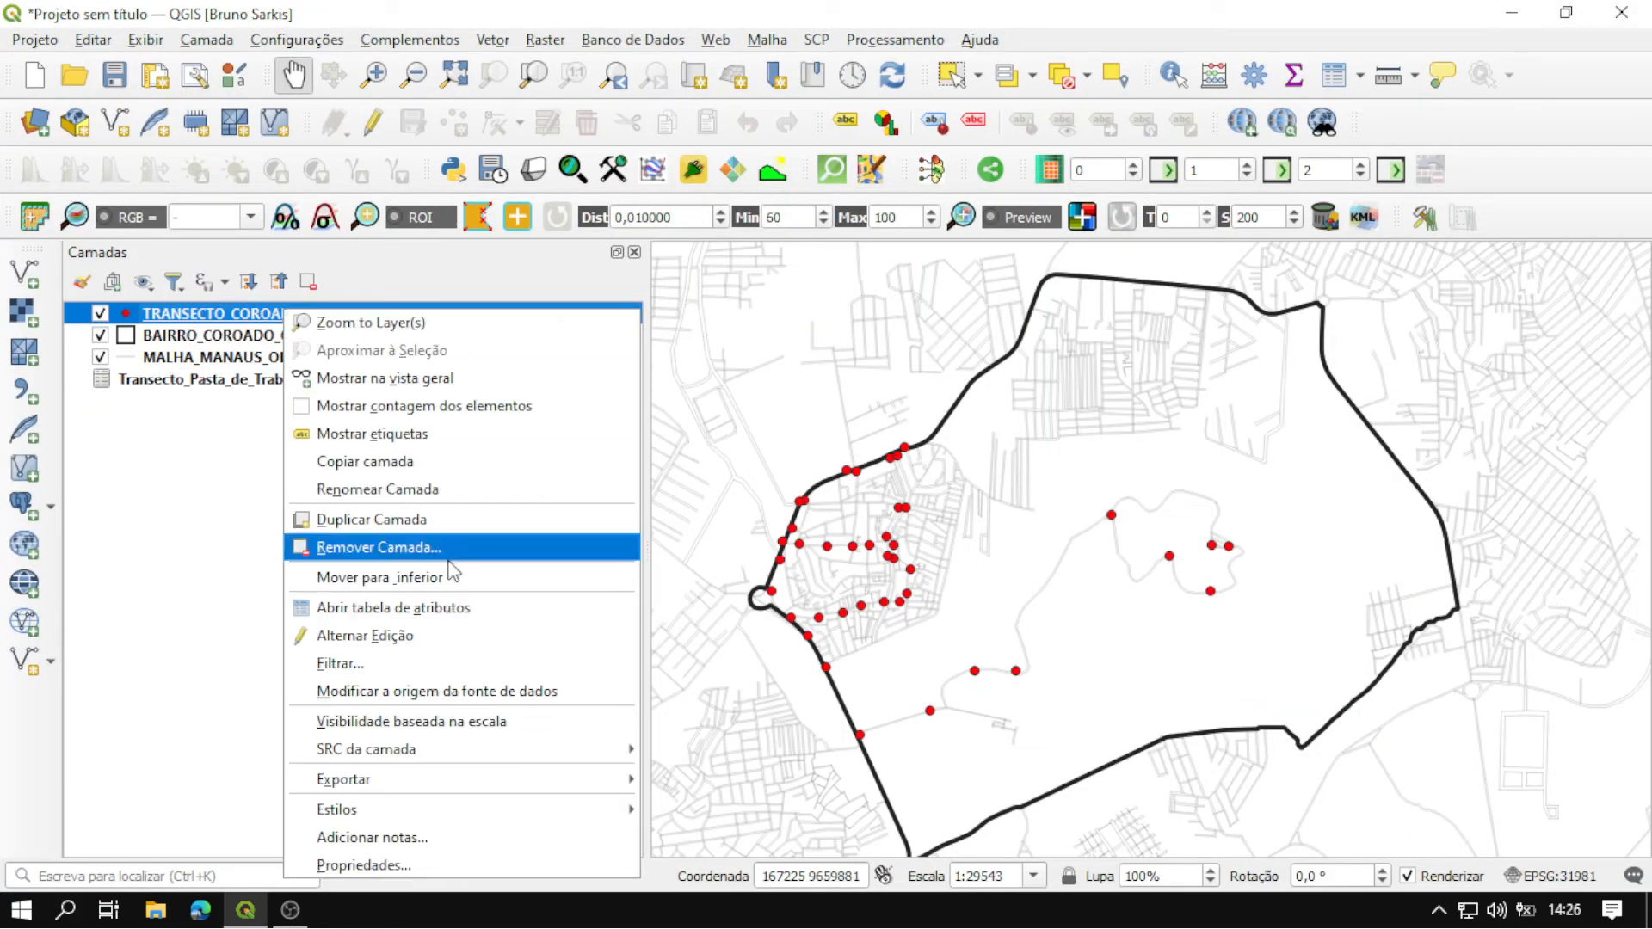
left_click(461, 864)
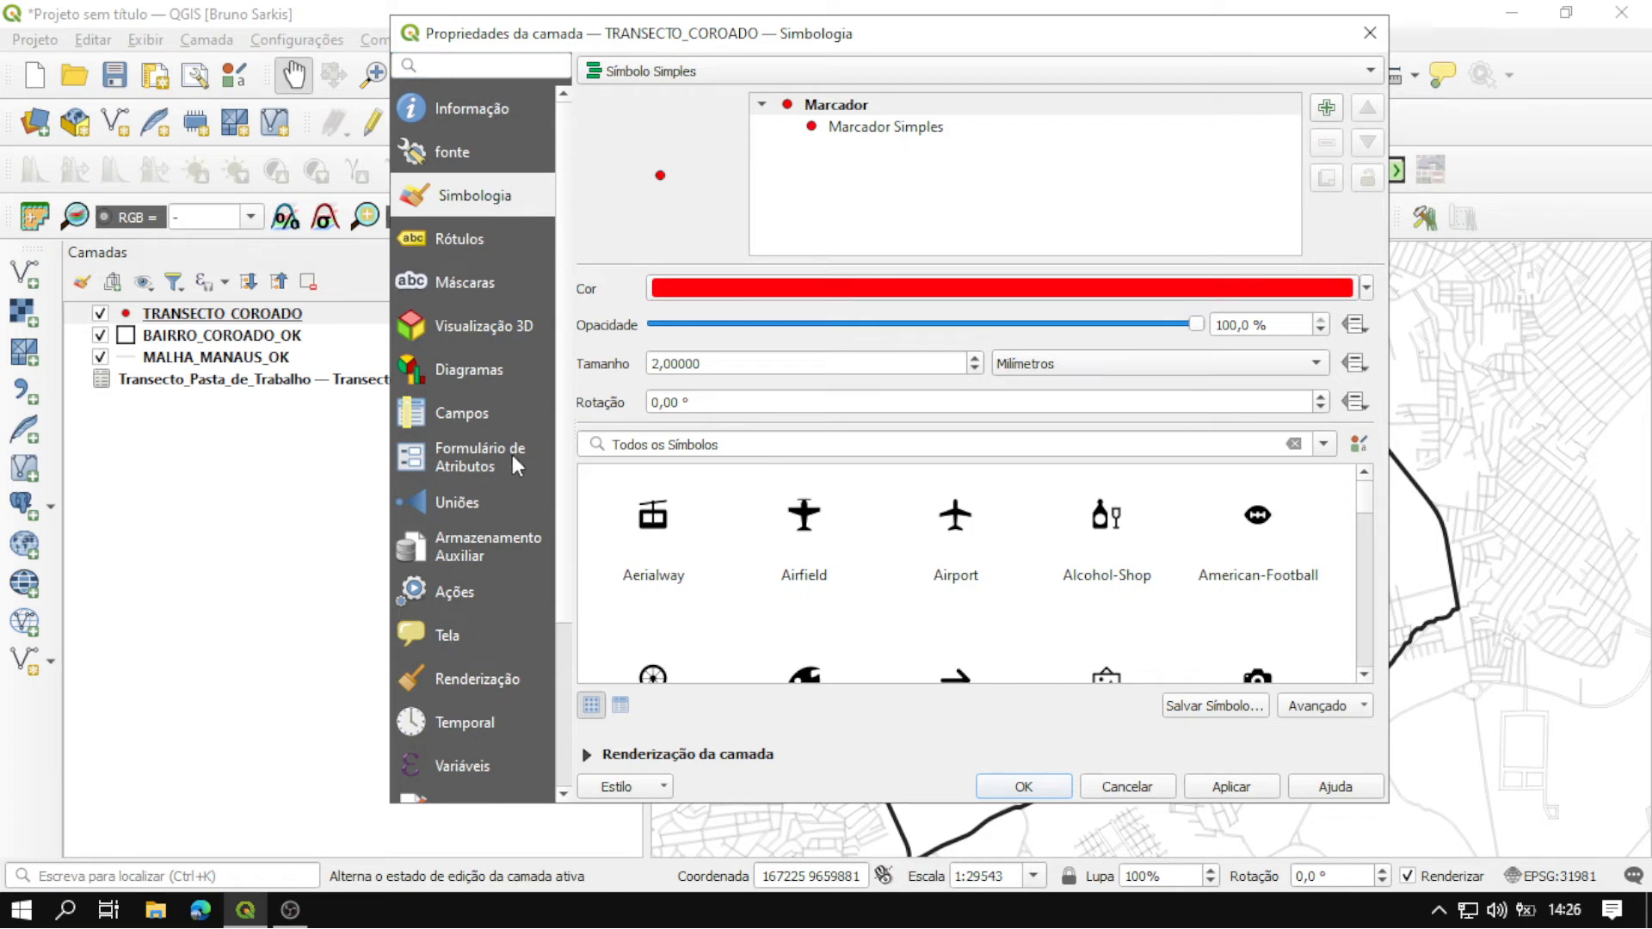
left_click(456, 506)
left_click_drag(865, 42, 796, 50)
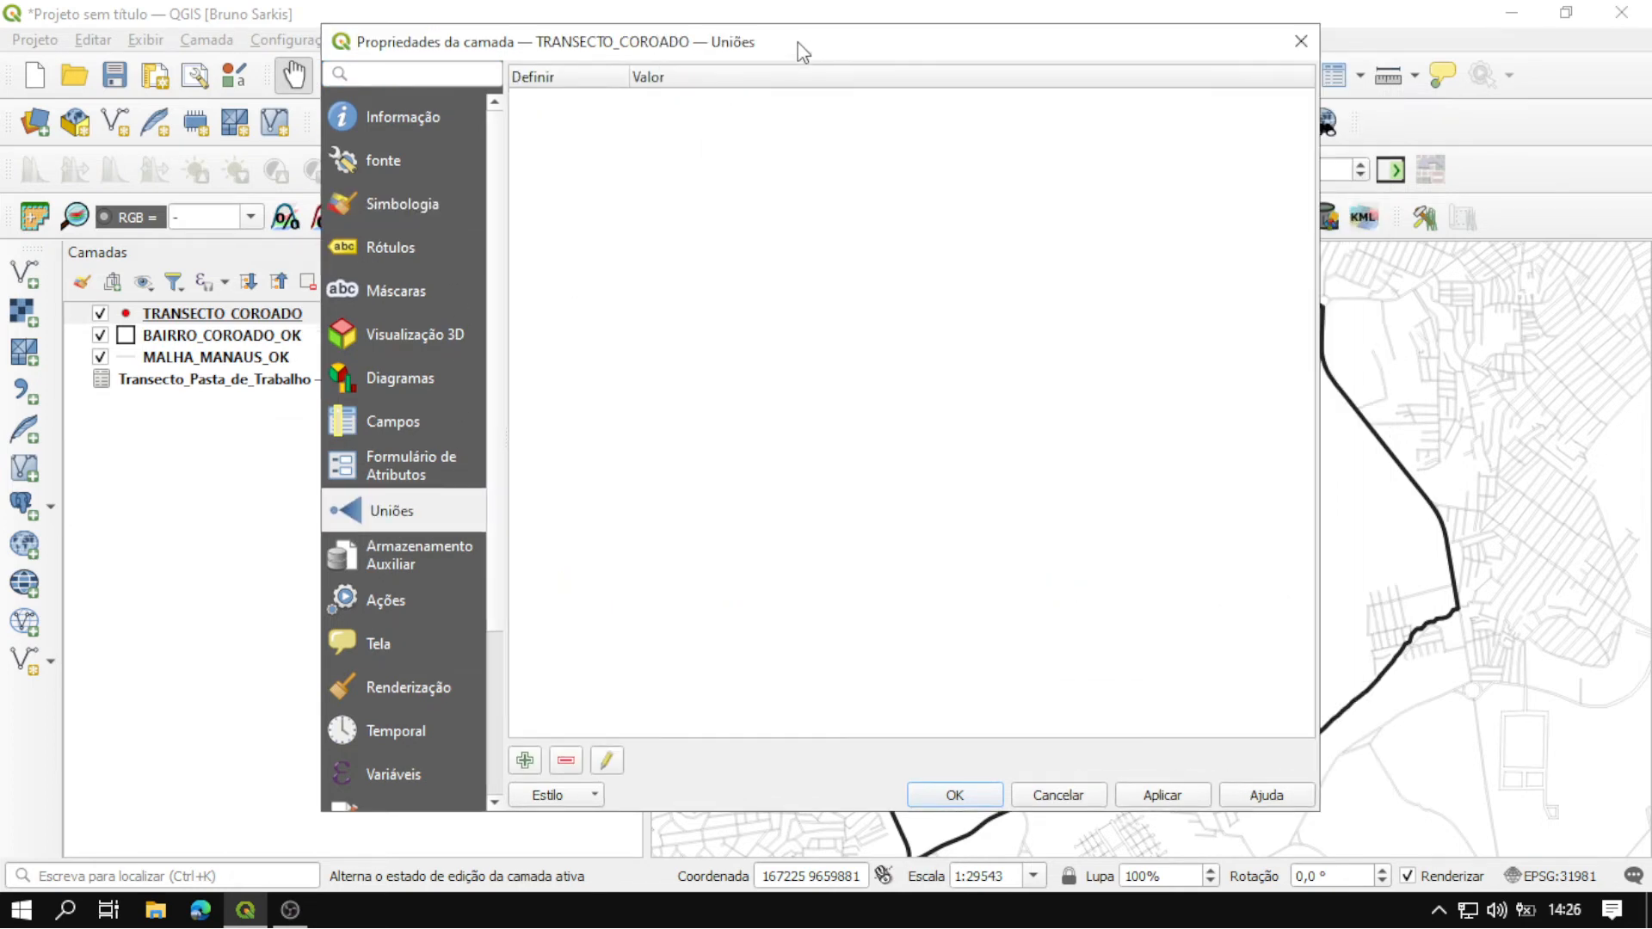
left_click(525, 761)
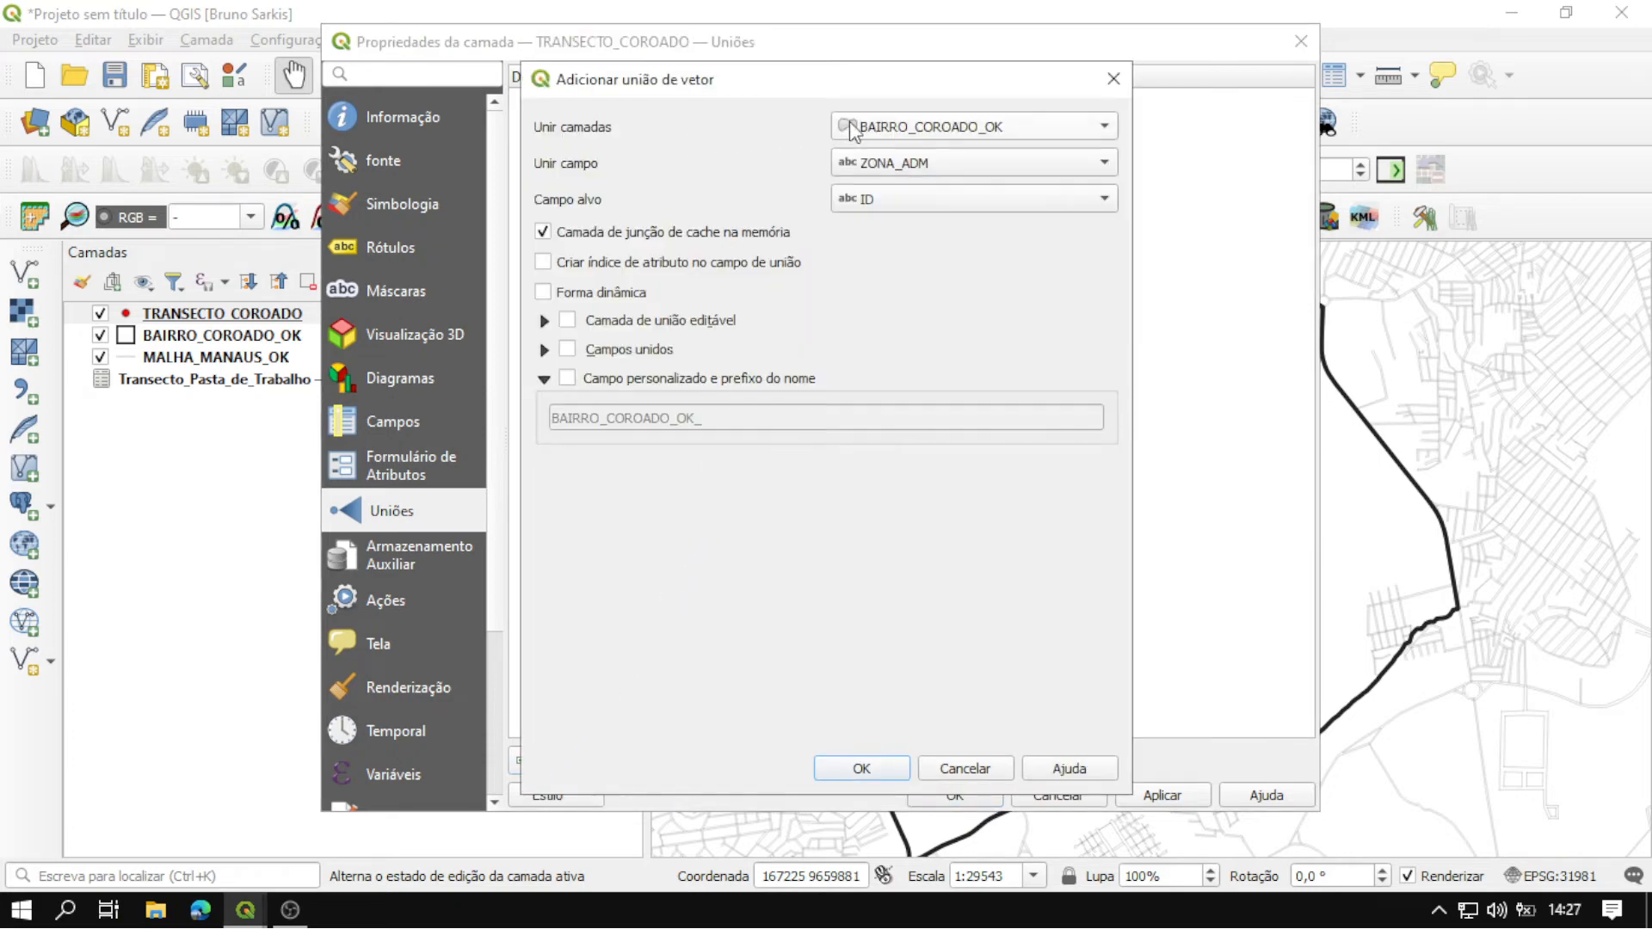
left_click(949, 130)
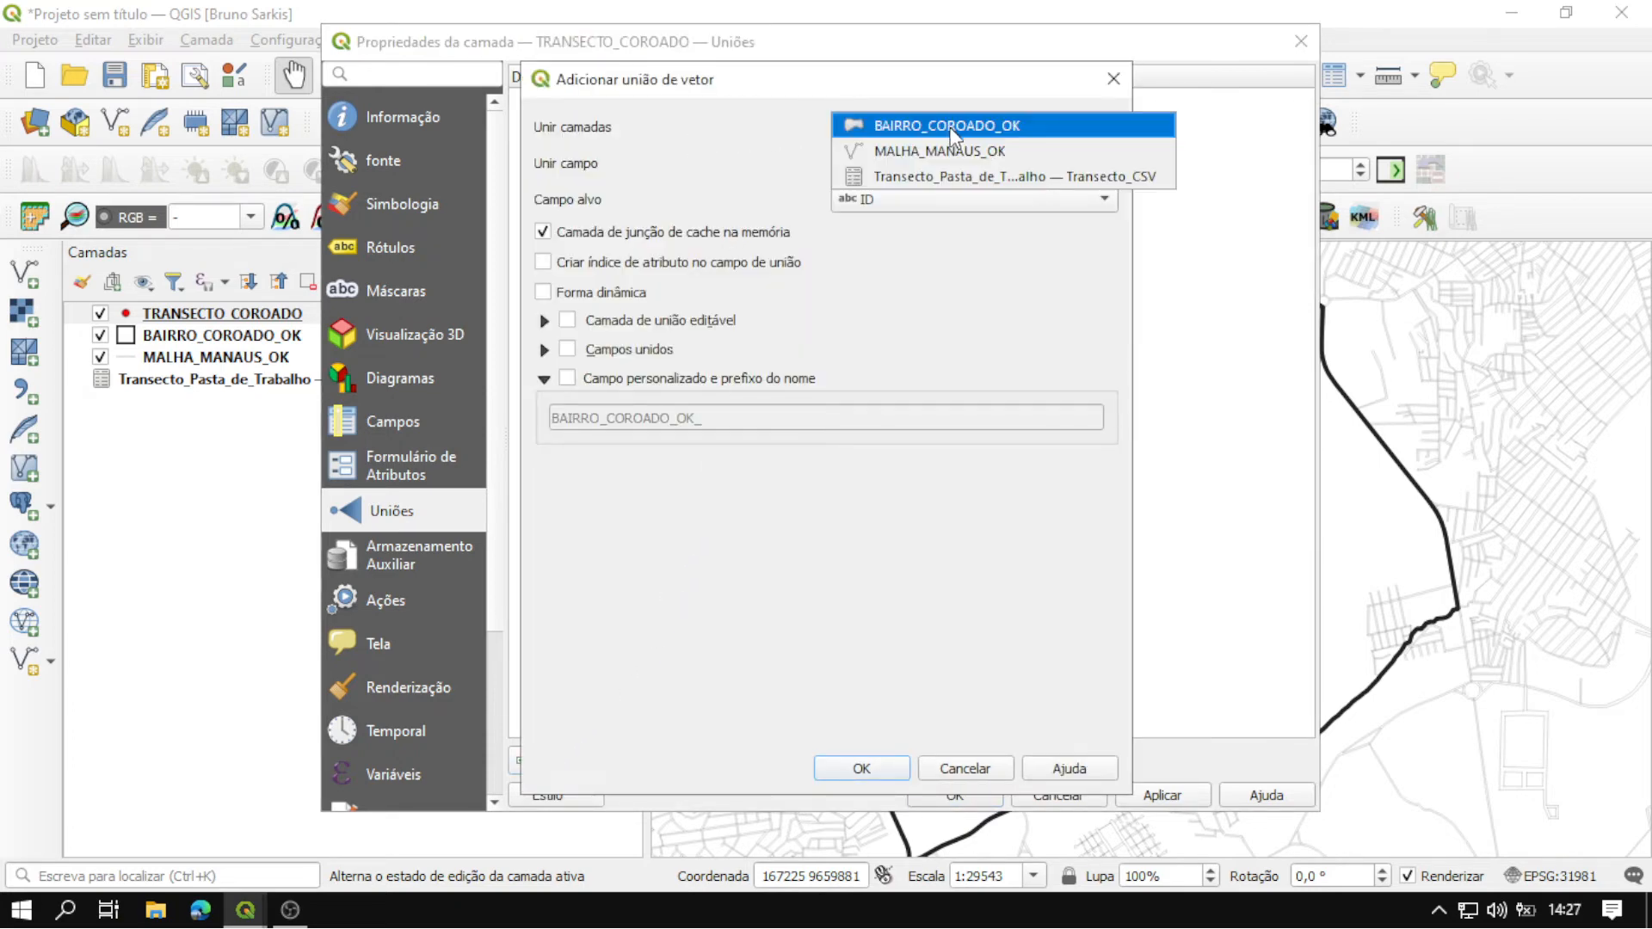
left_click(1004, 177)
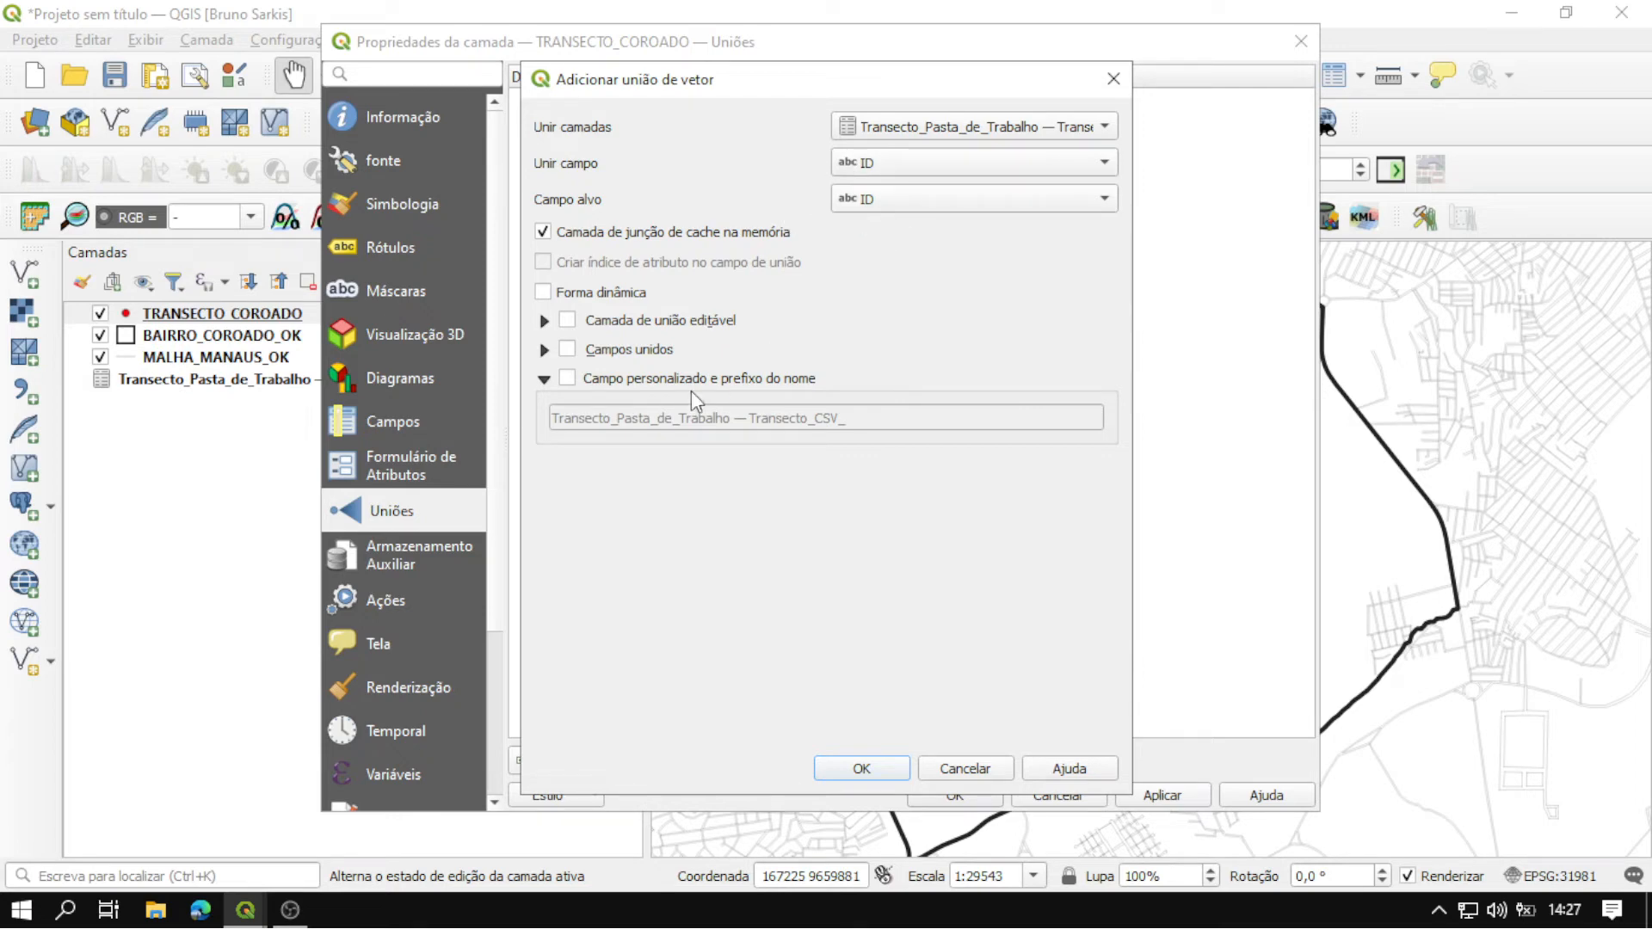
Enable a custom field name prefix for the join, shorten it to Transecto_, and accept the join and layer properties.
left_click(567, 379)
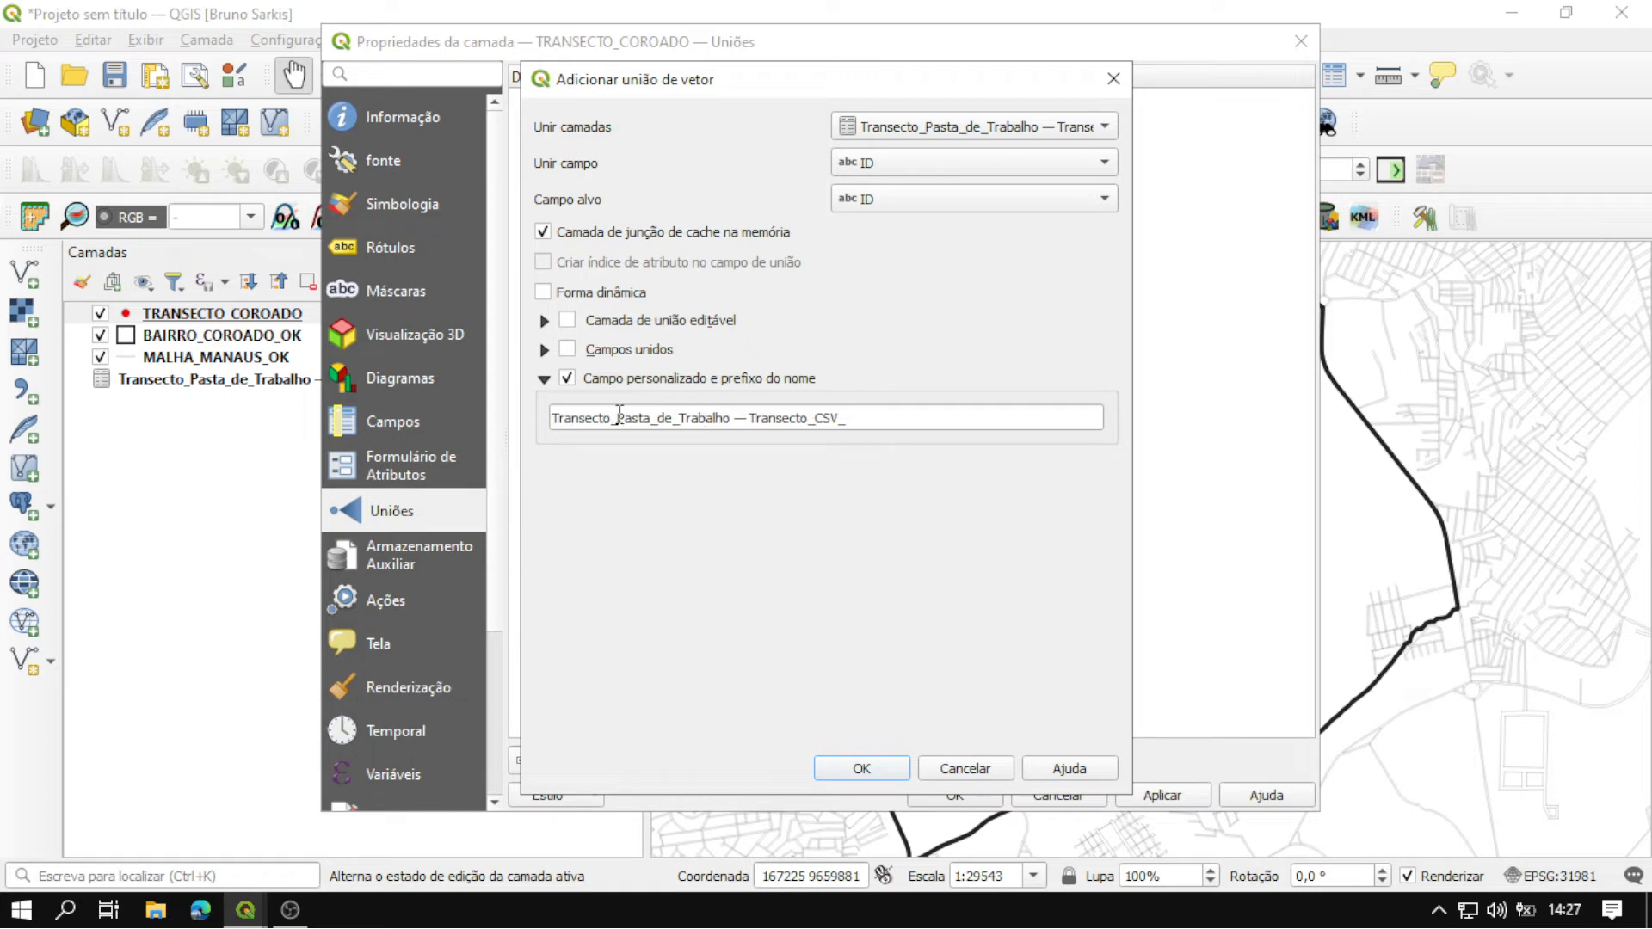
left_click_drag(616, 418, 962, 419)
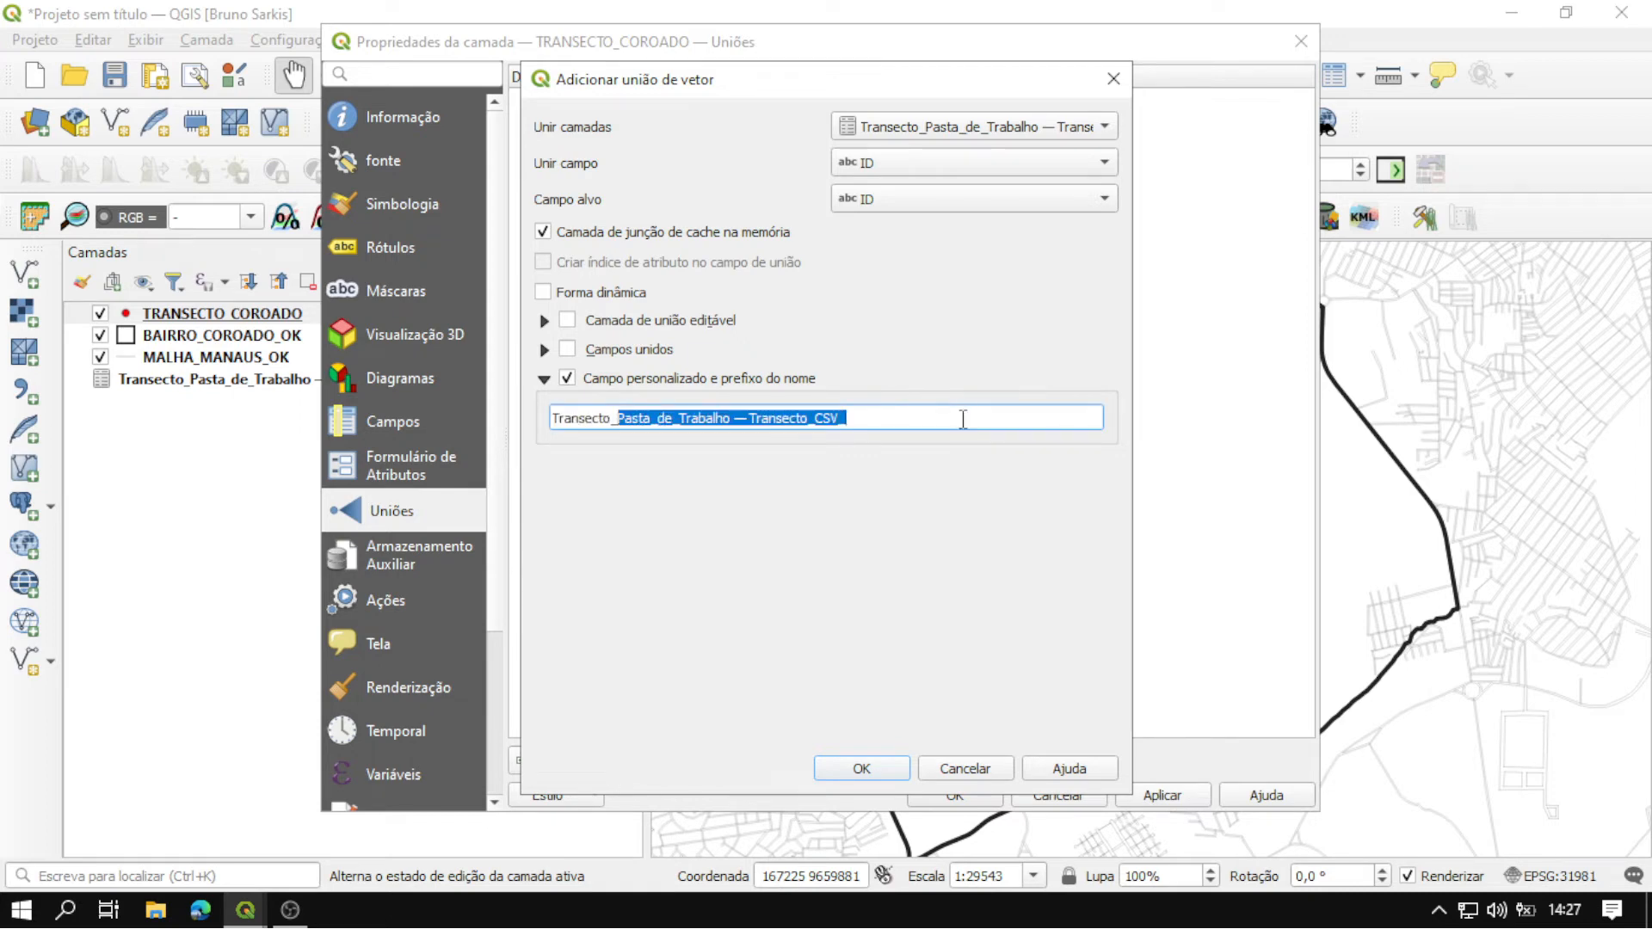
key("BackSpace")
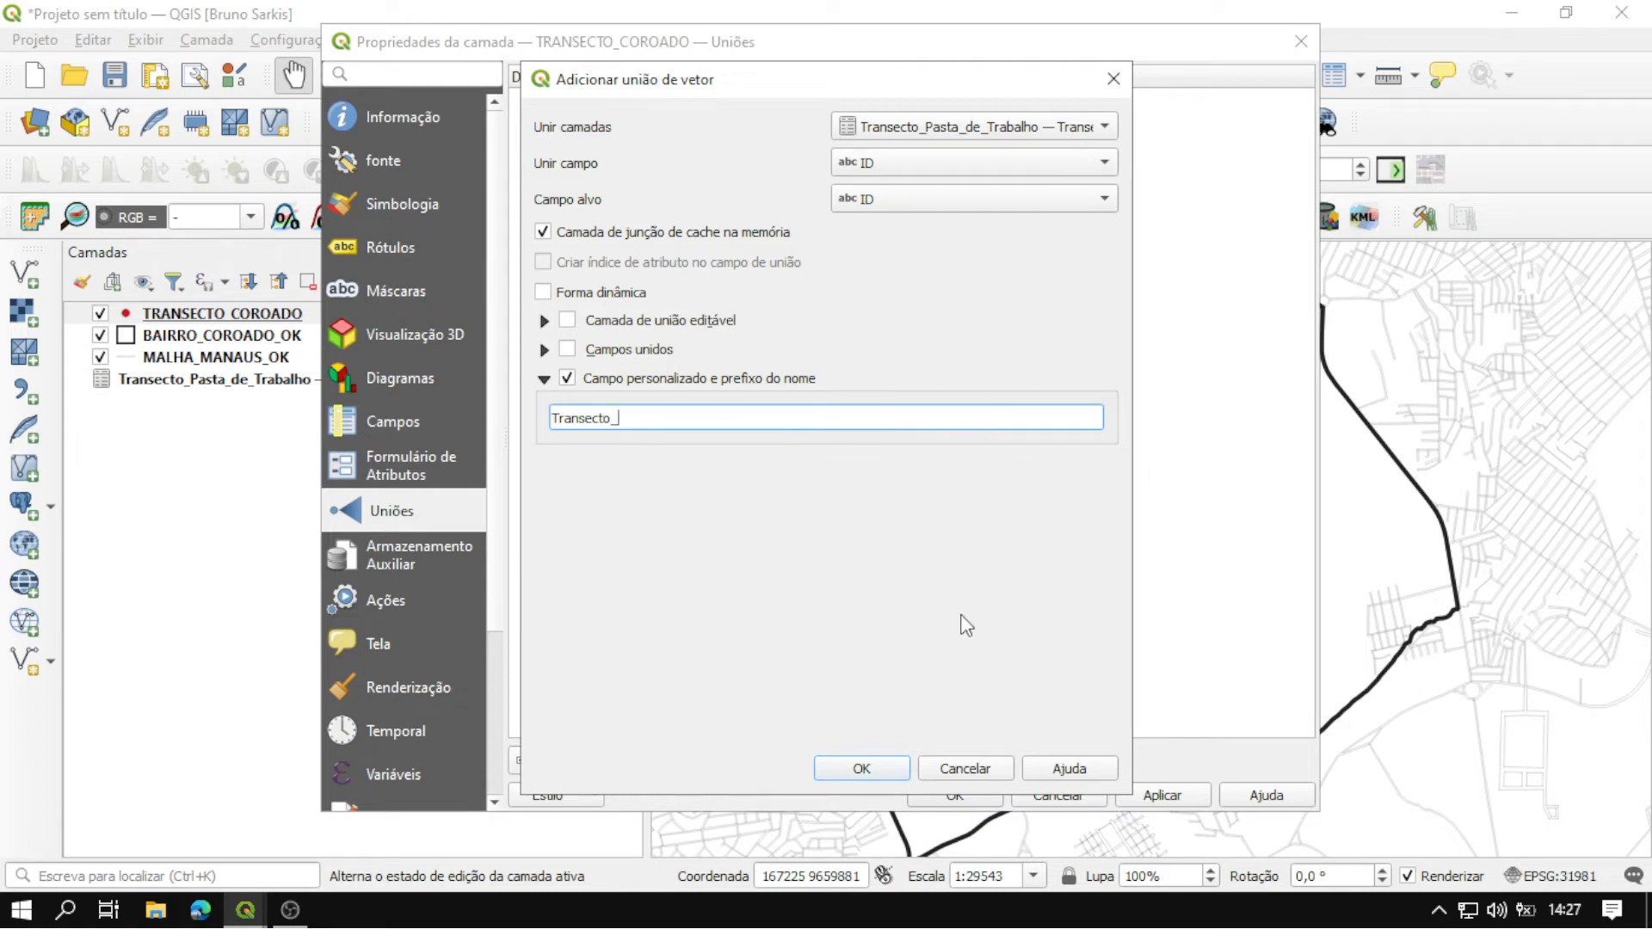
left_click(862, 769)
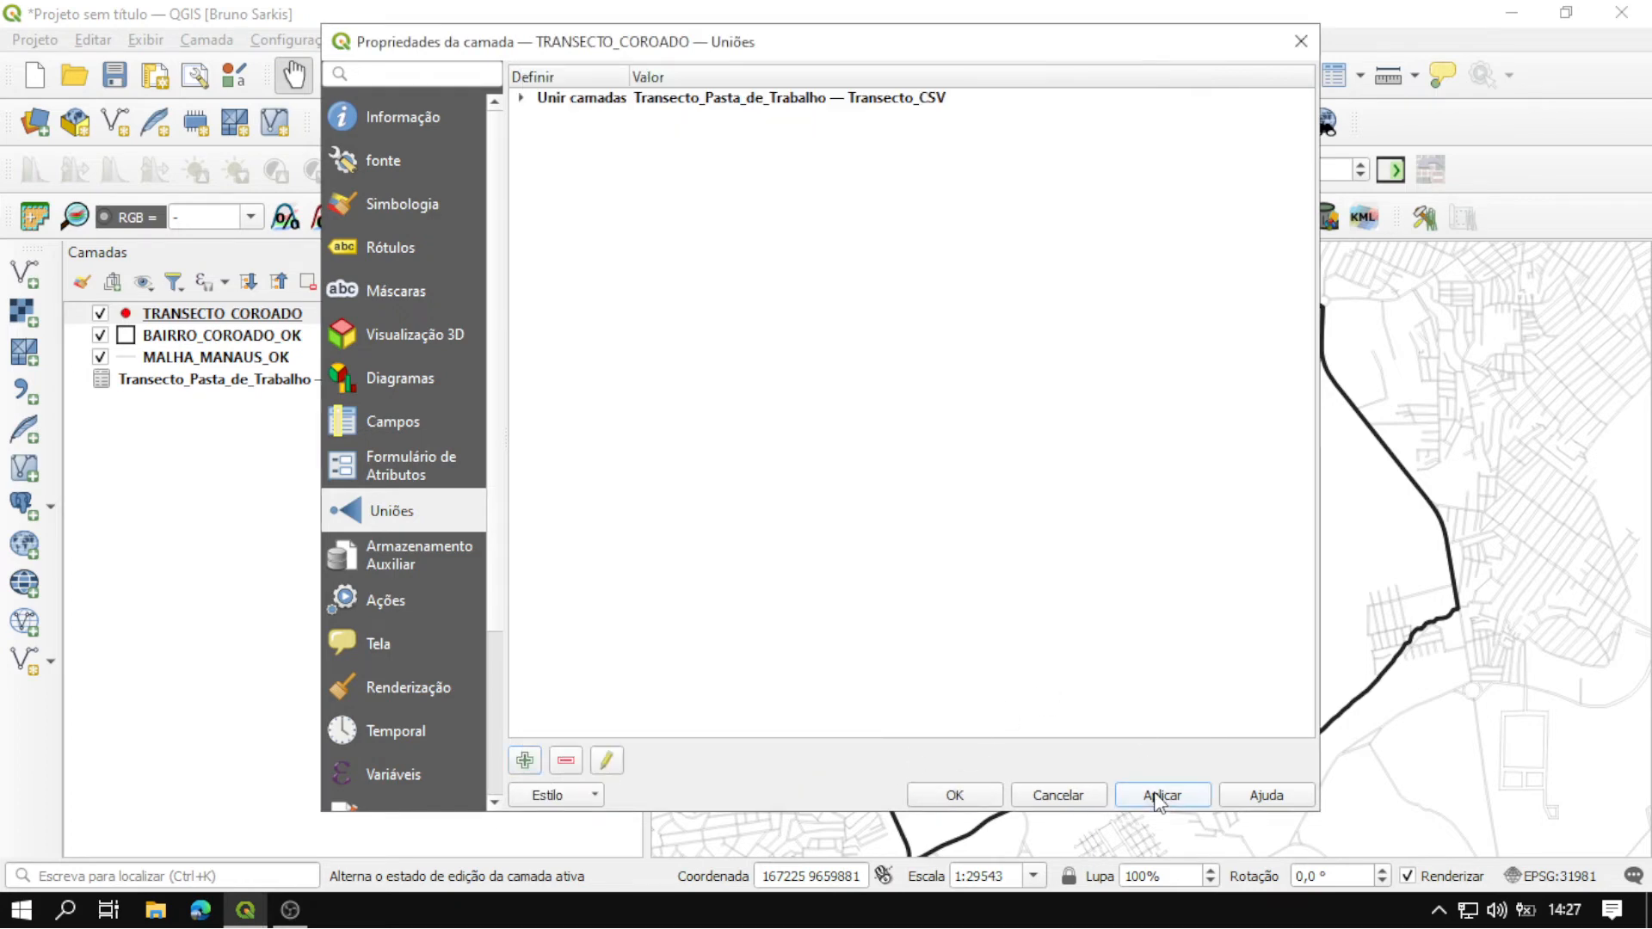
left_click(942, 799)
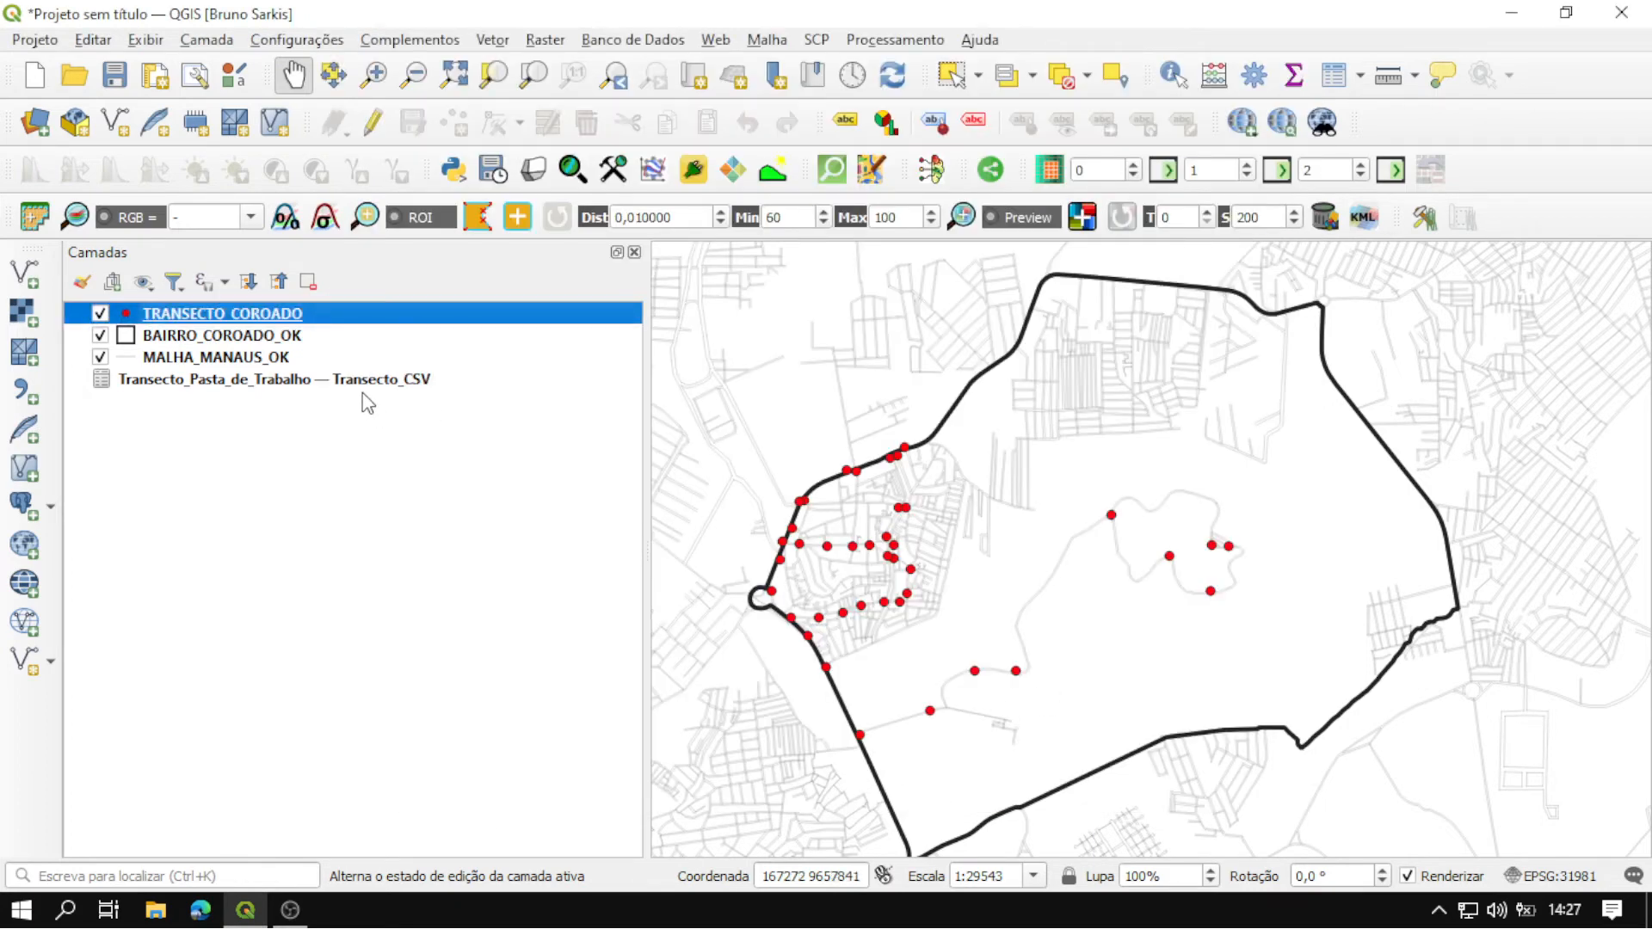
Examine the joined temperature and humidity columns in the TRANSECTO_COROADO attribute table, then close the table.
right_click(267, 319)
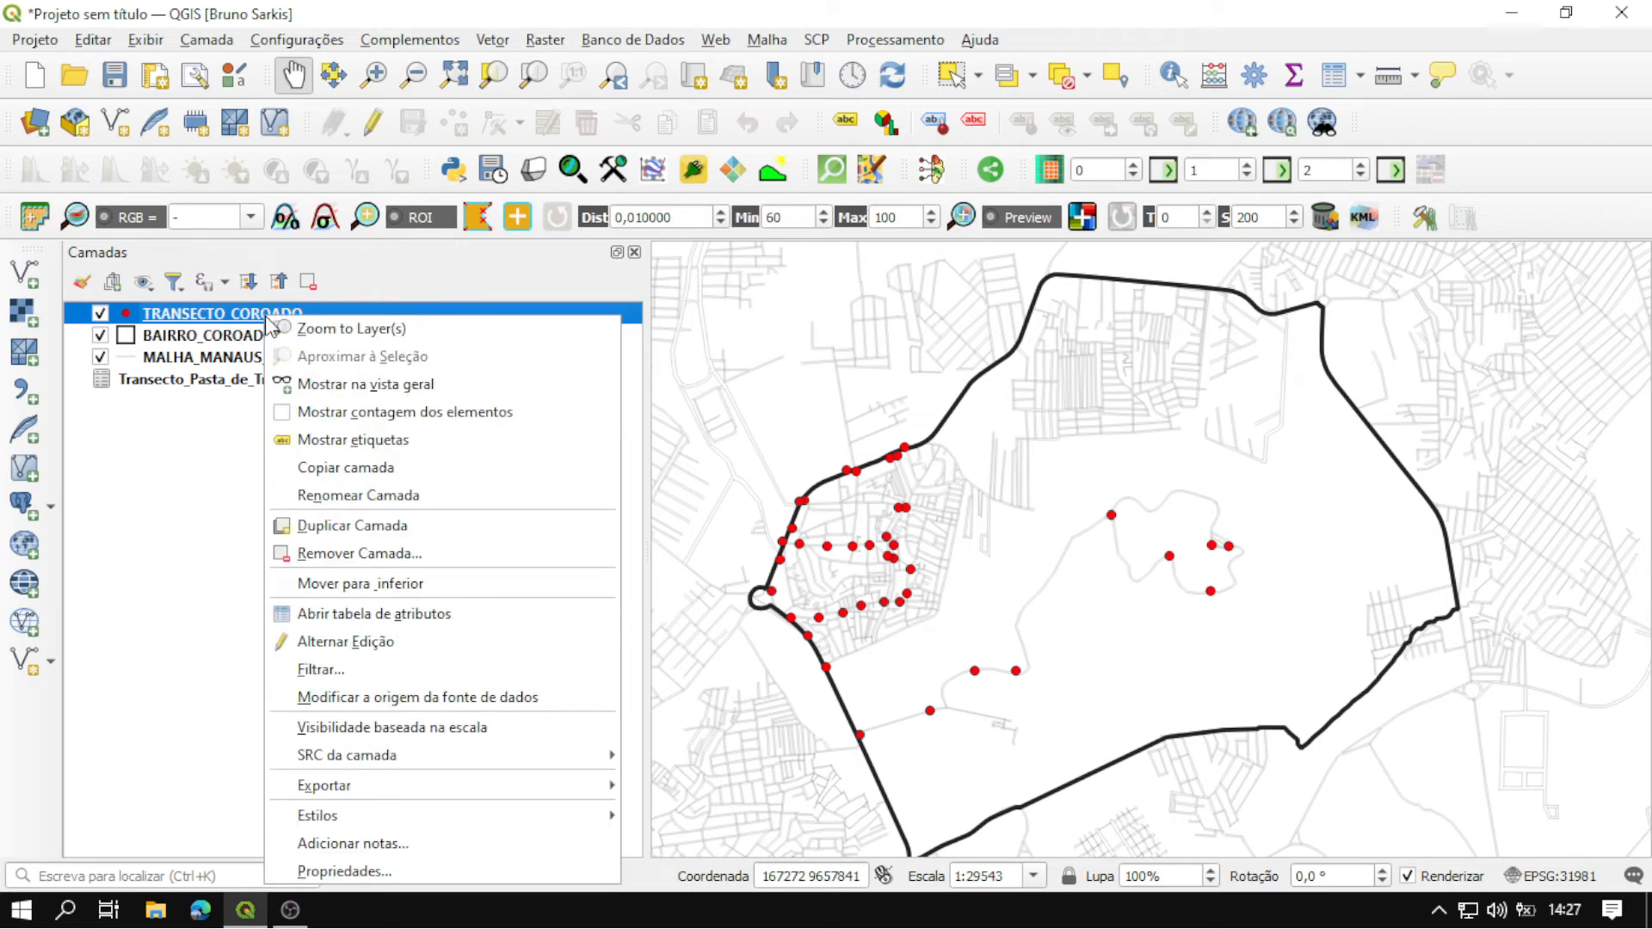
left_click(537, 621)
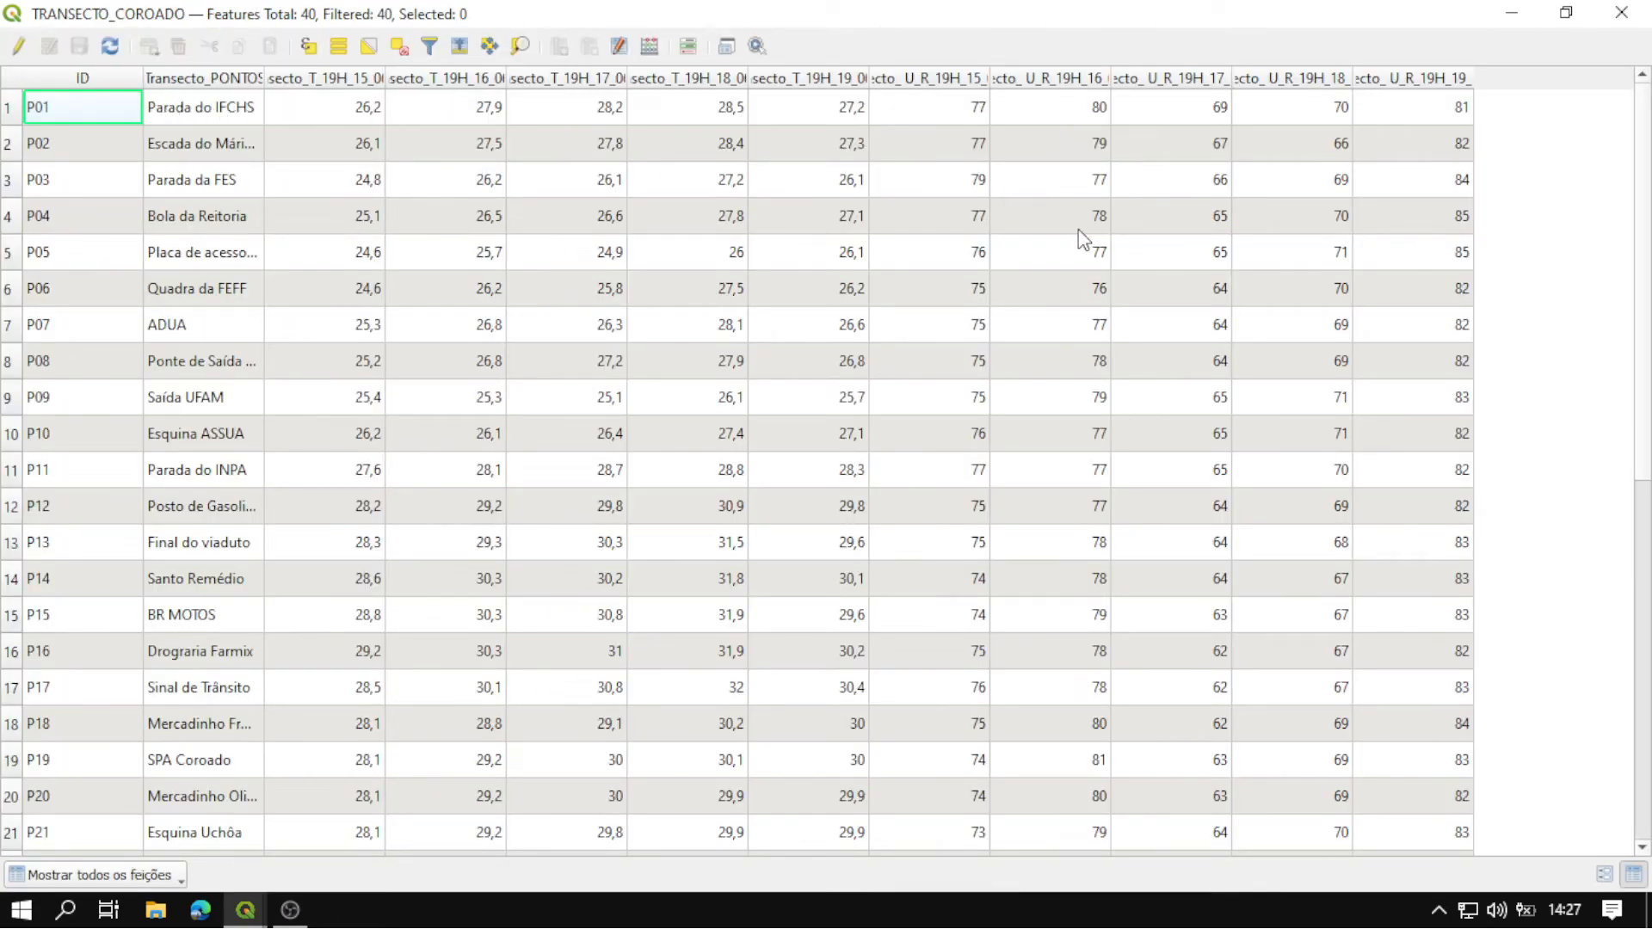
scroll(1132, 370, "down", 6)
scroll(1136, 379, "up", 5)
scroll(1141, 385, "up", 2)
left_click(1621, 12)
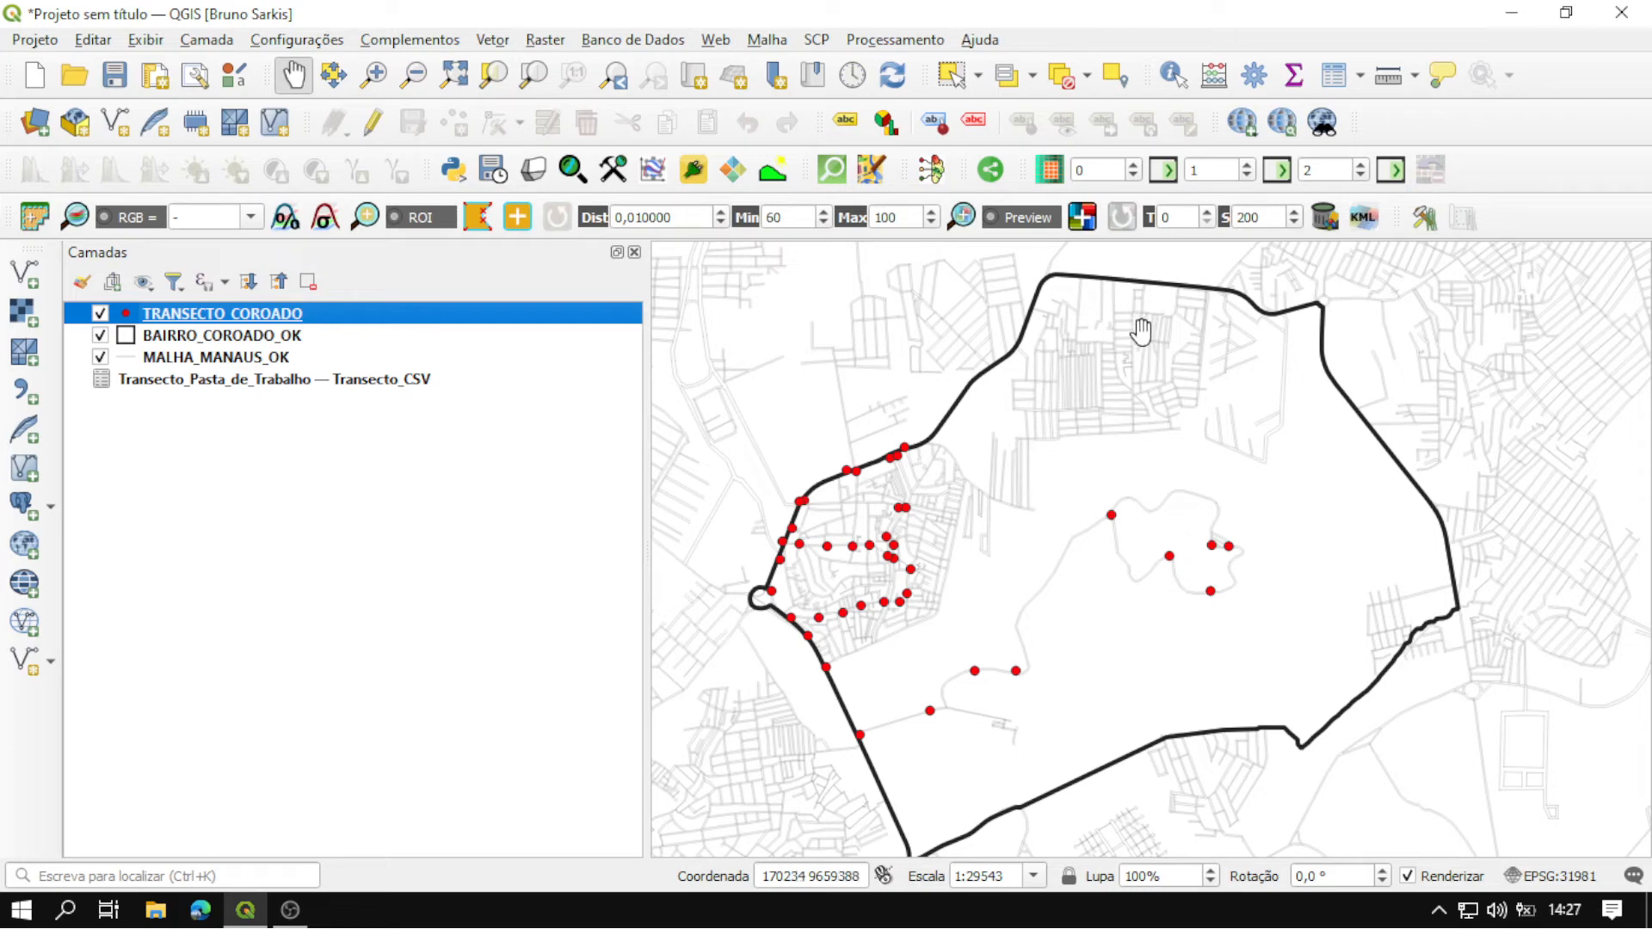
Search the processing toolbox for idw and open the Interpolação IDW tool from the Interpolar group.
left_click(888, 40)
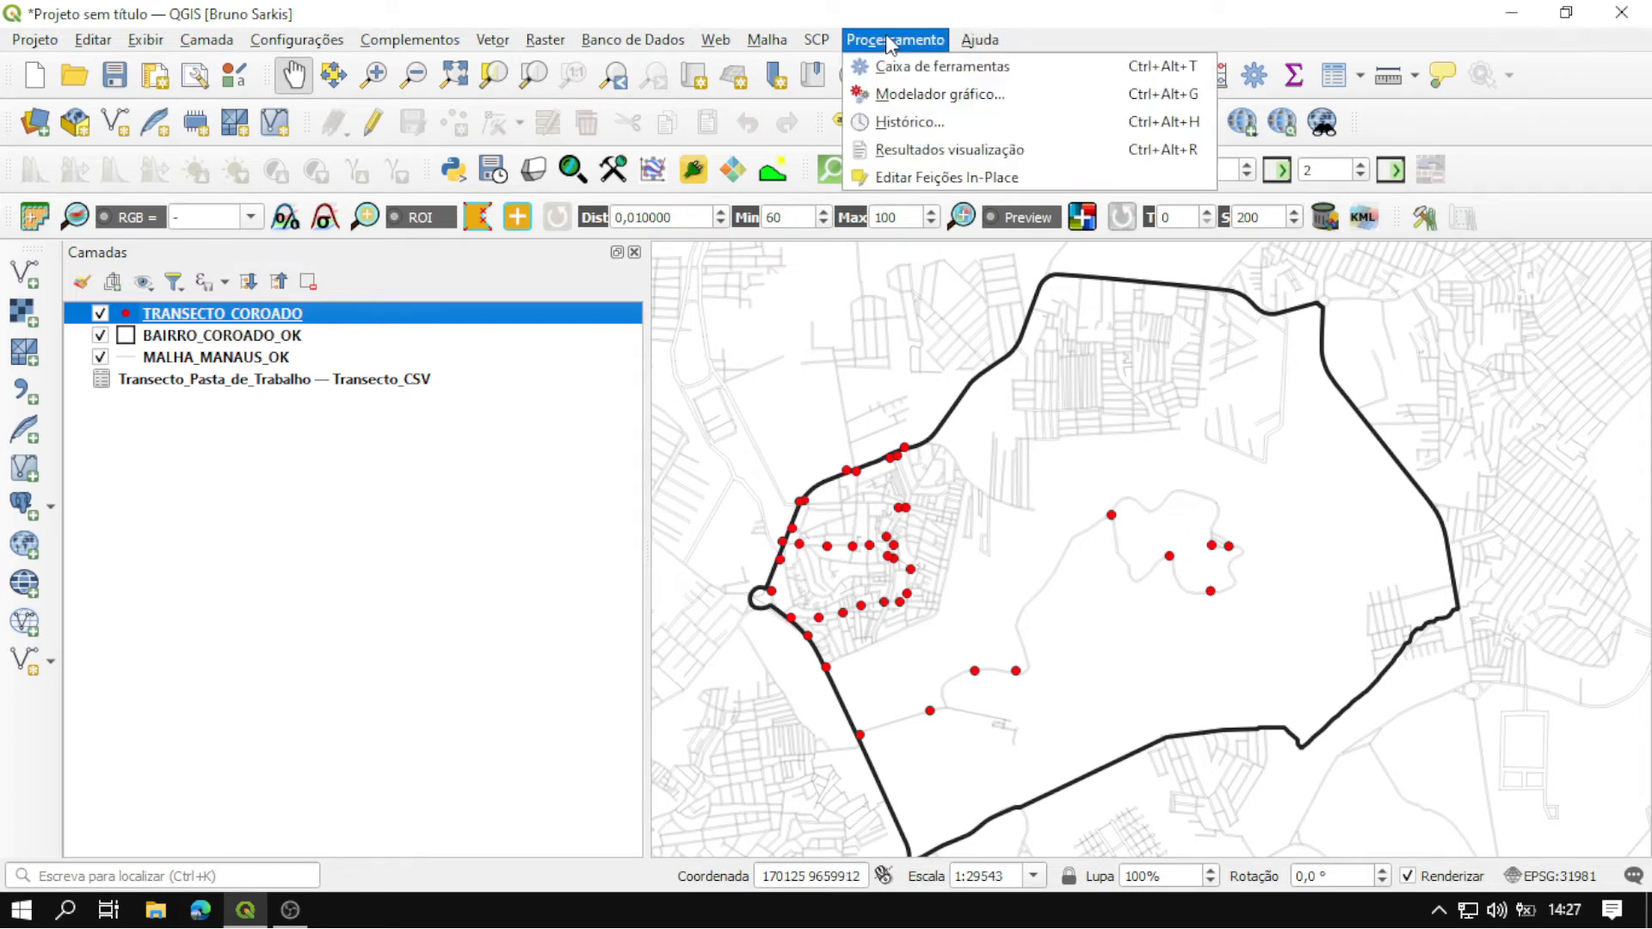
left_click(1072, 69)
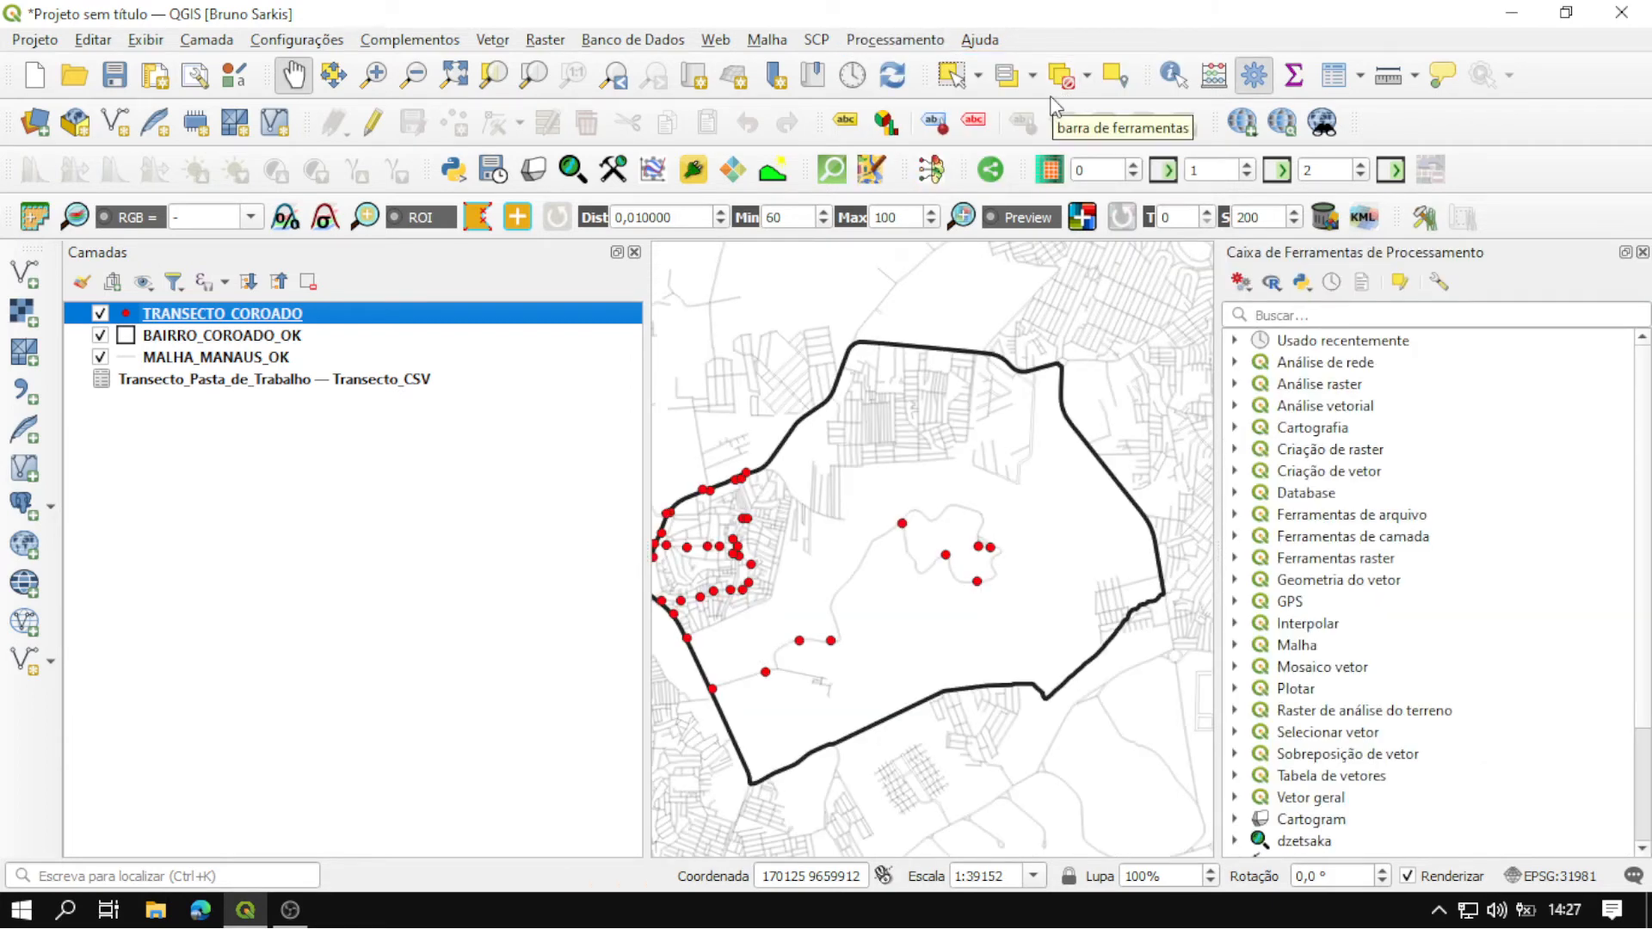
left_click(1236, 623)
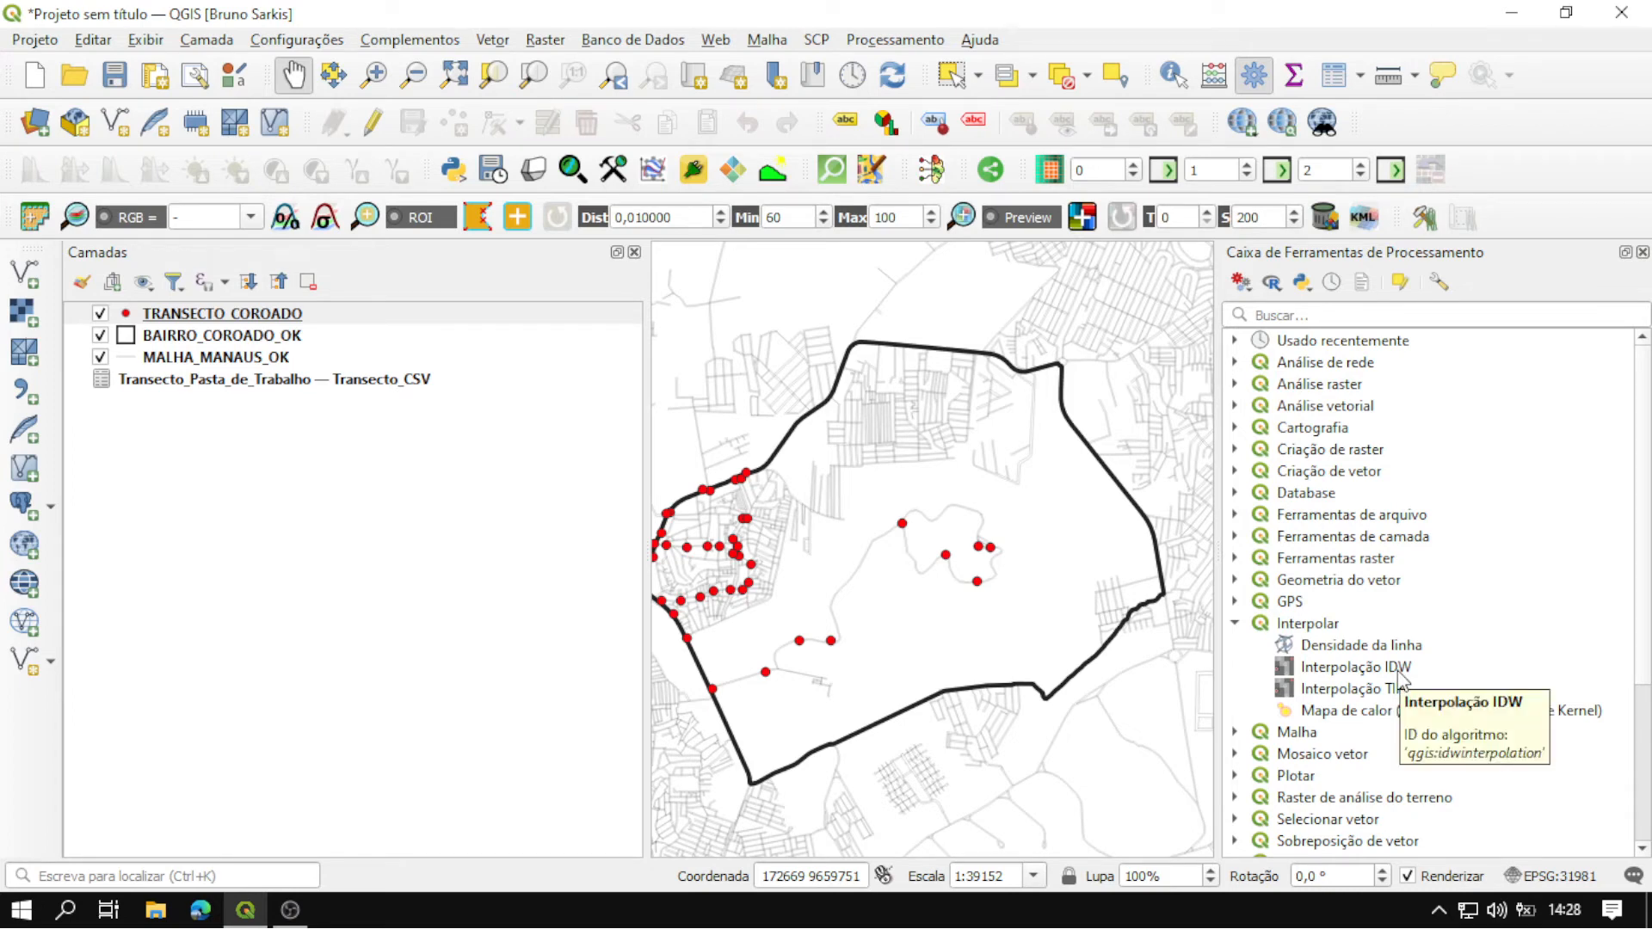
left_click(1319, 316)
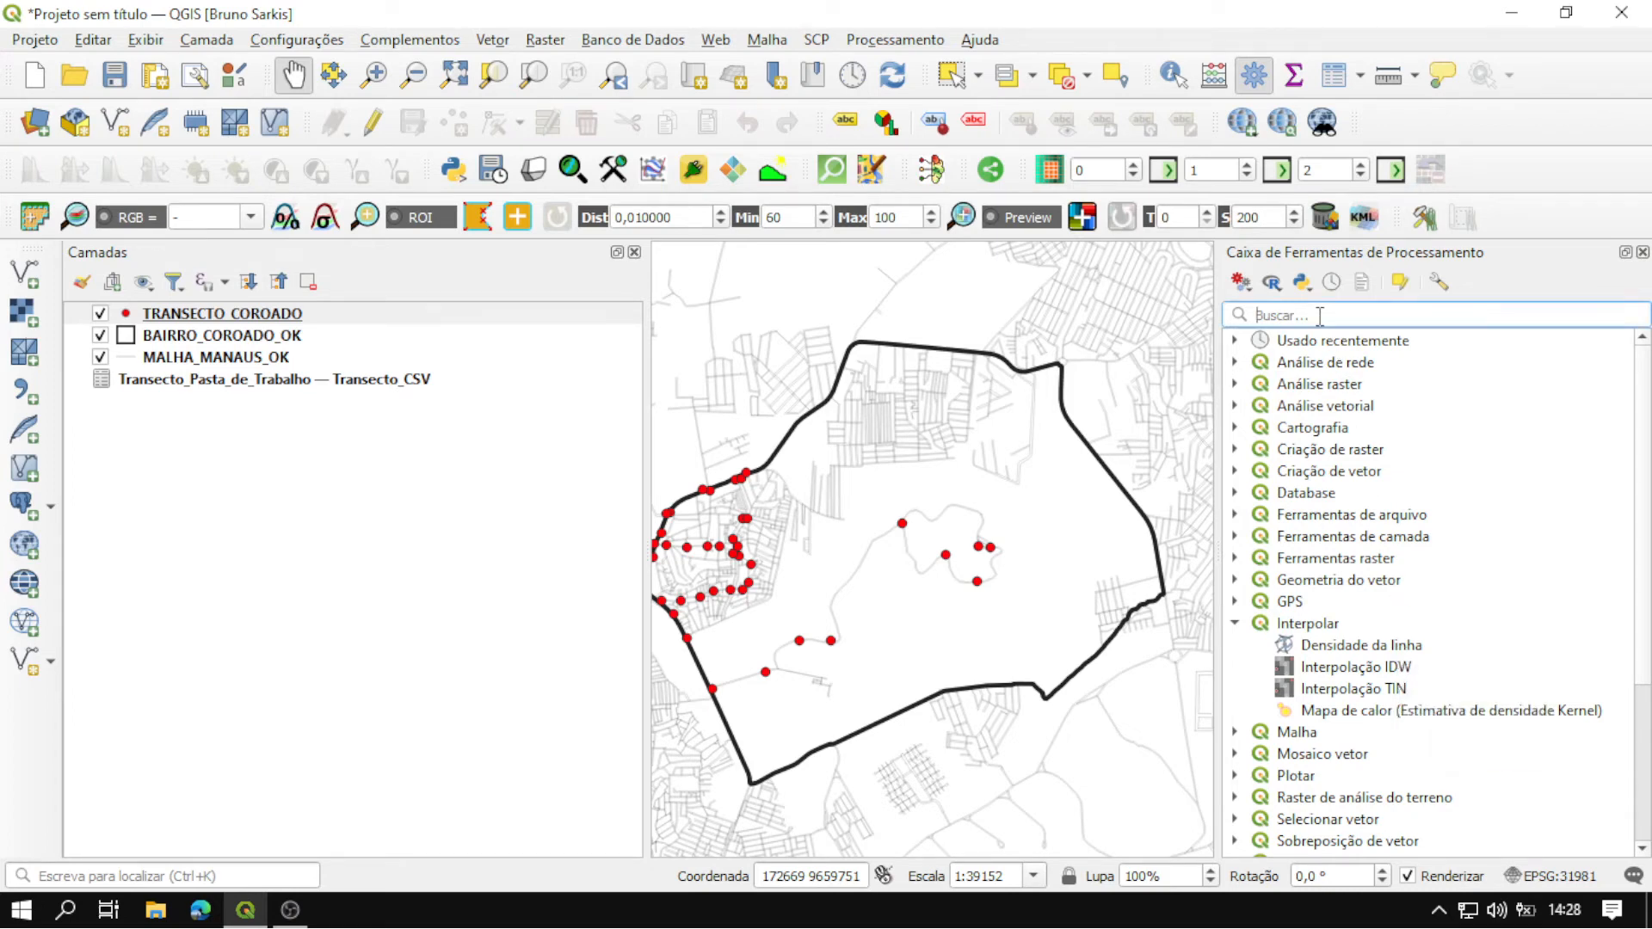
type("idw")
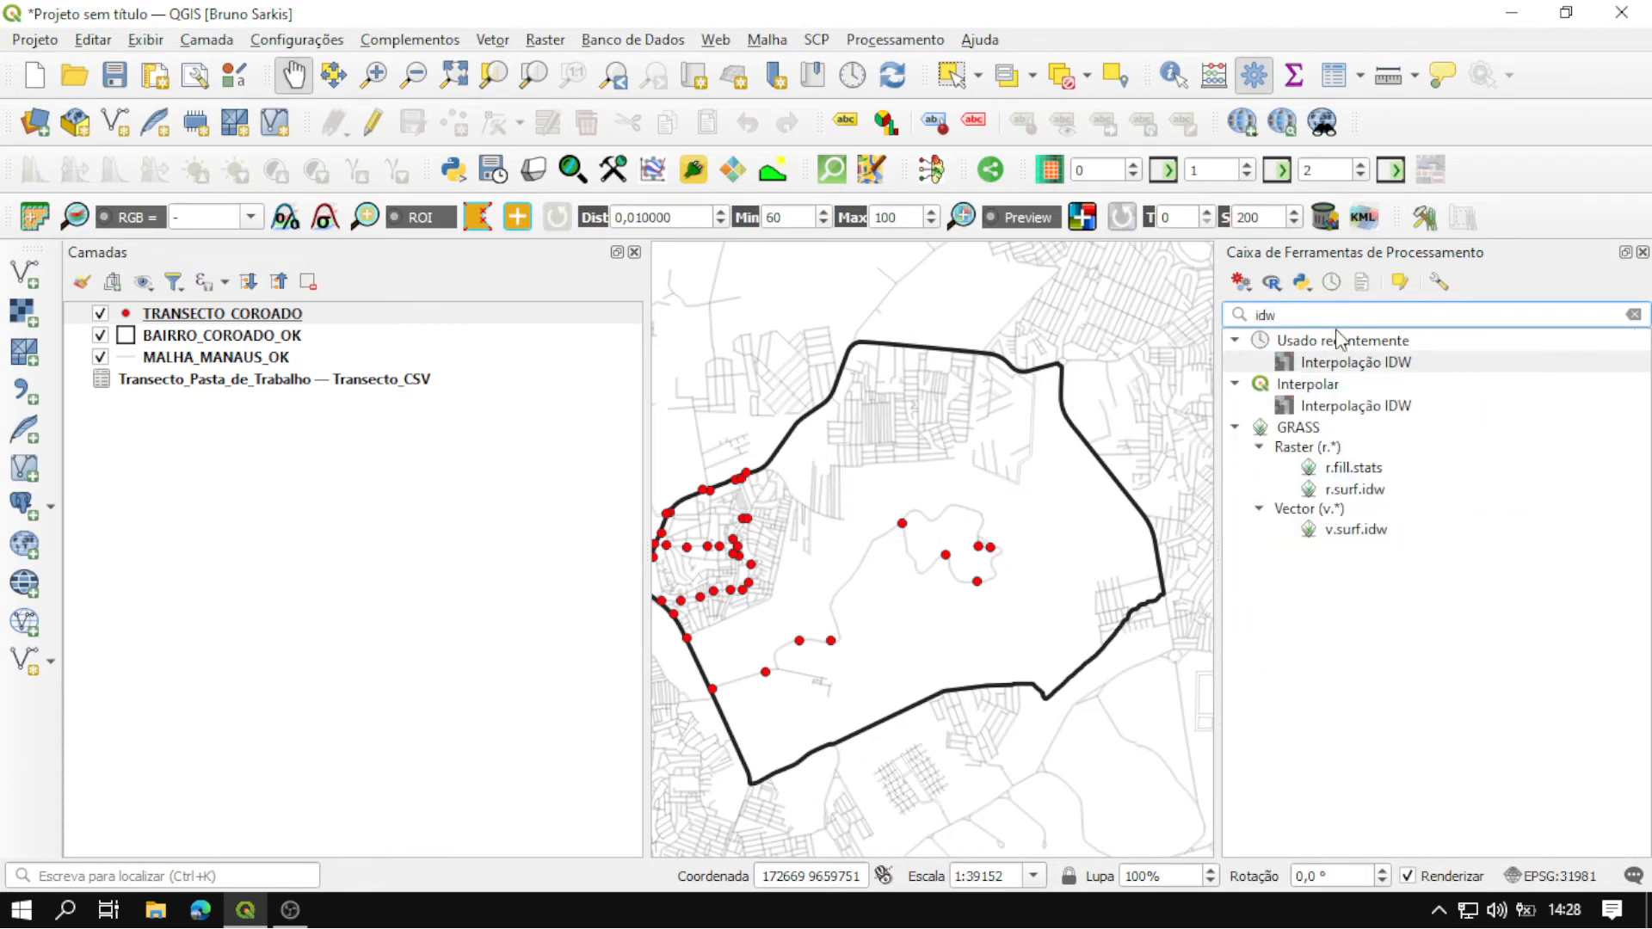
left_click(1412, 411)
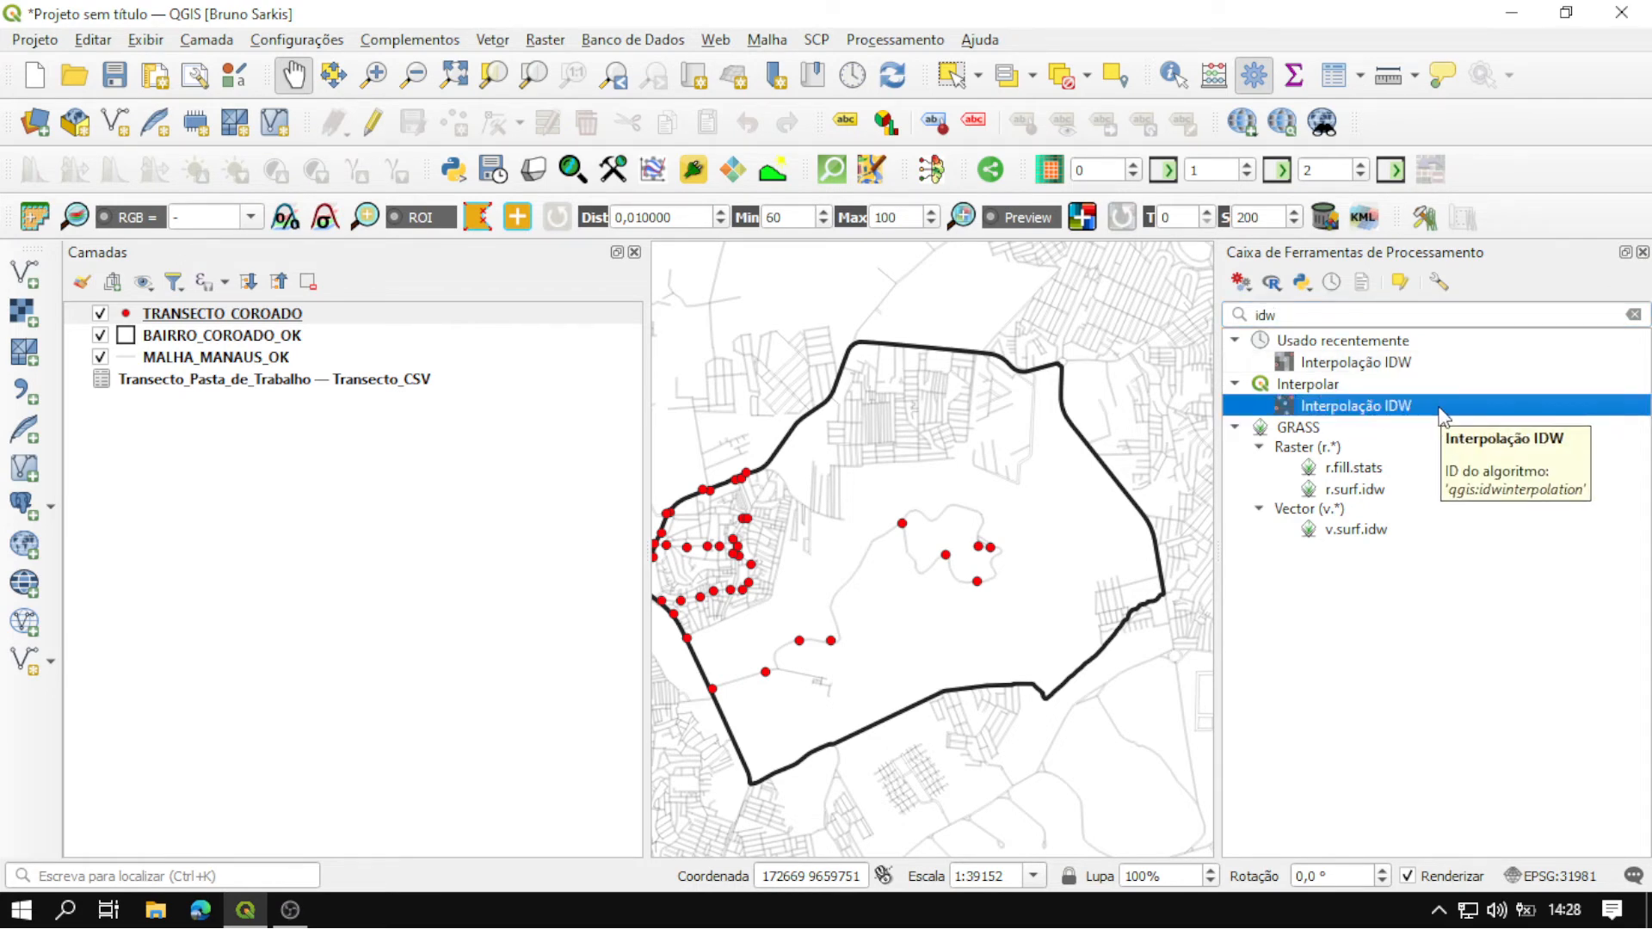
double_click(1443, 415)
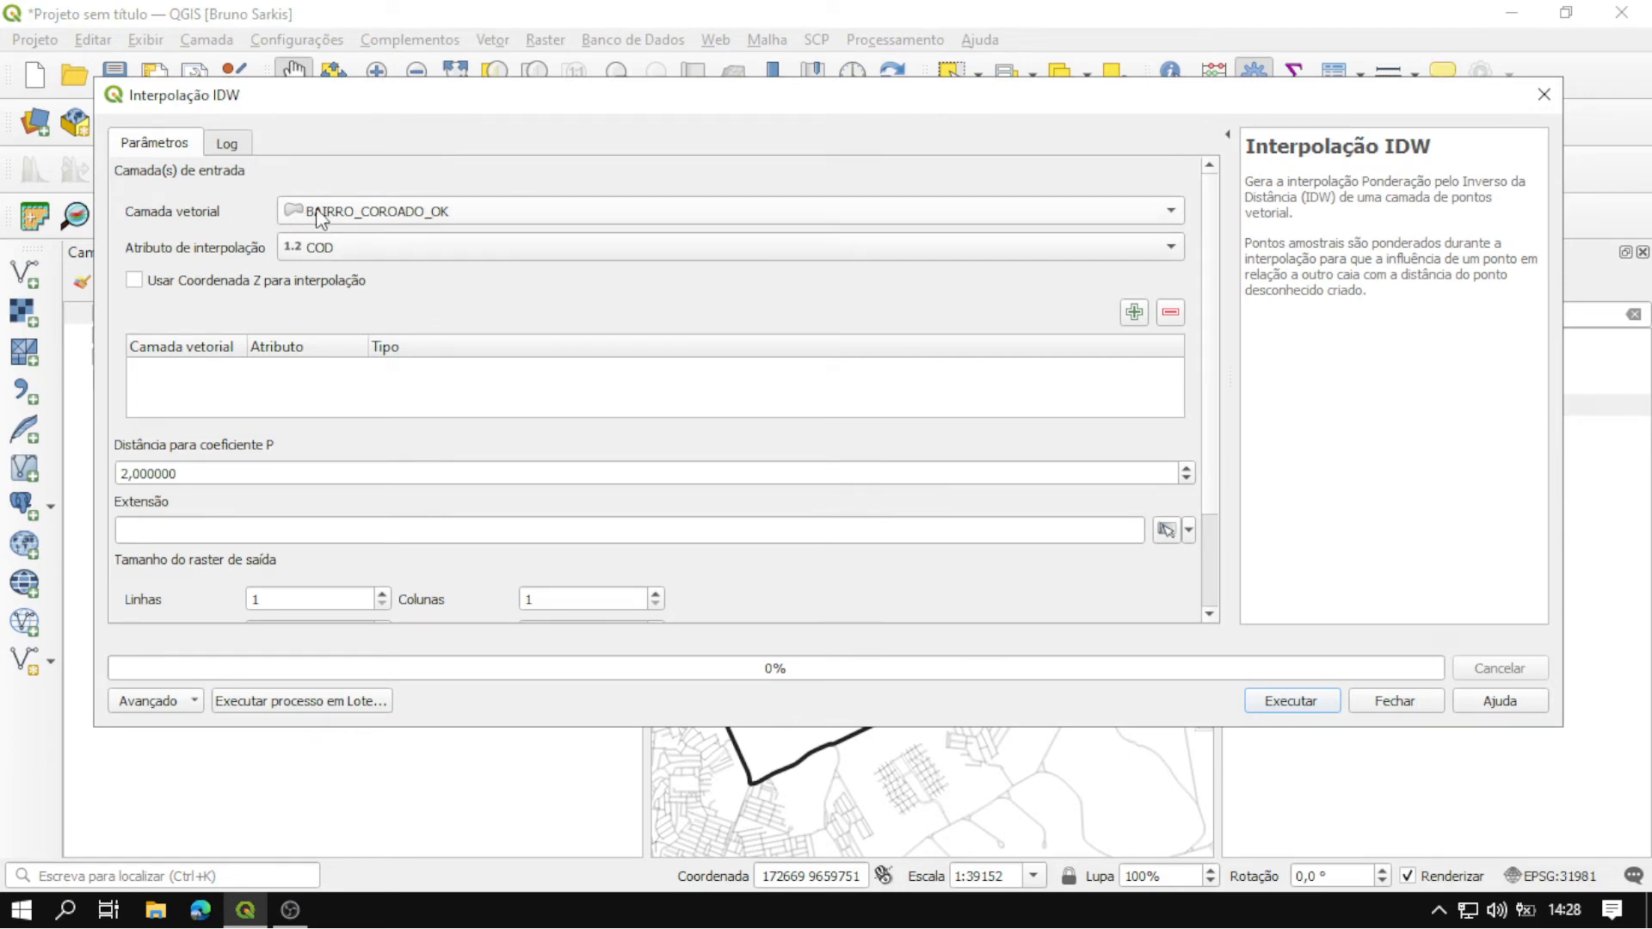
Add TRANSECTO_COROADO as the interpolation input layer with Transecto_T_19H_15_06_22 as the interpolation attribute.
left_click(412, 211)
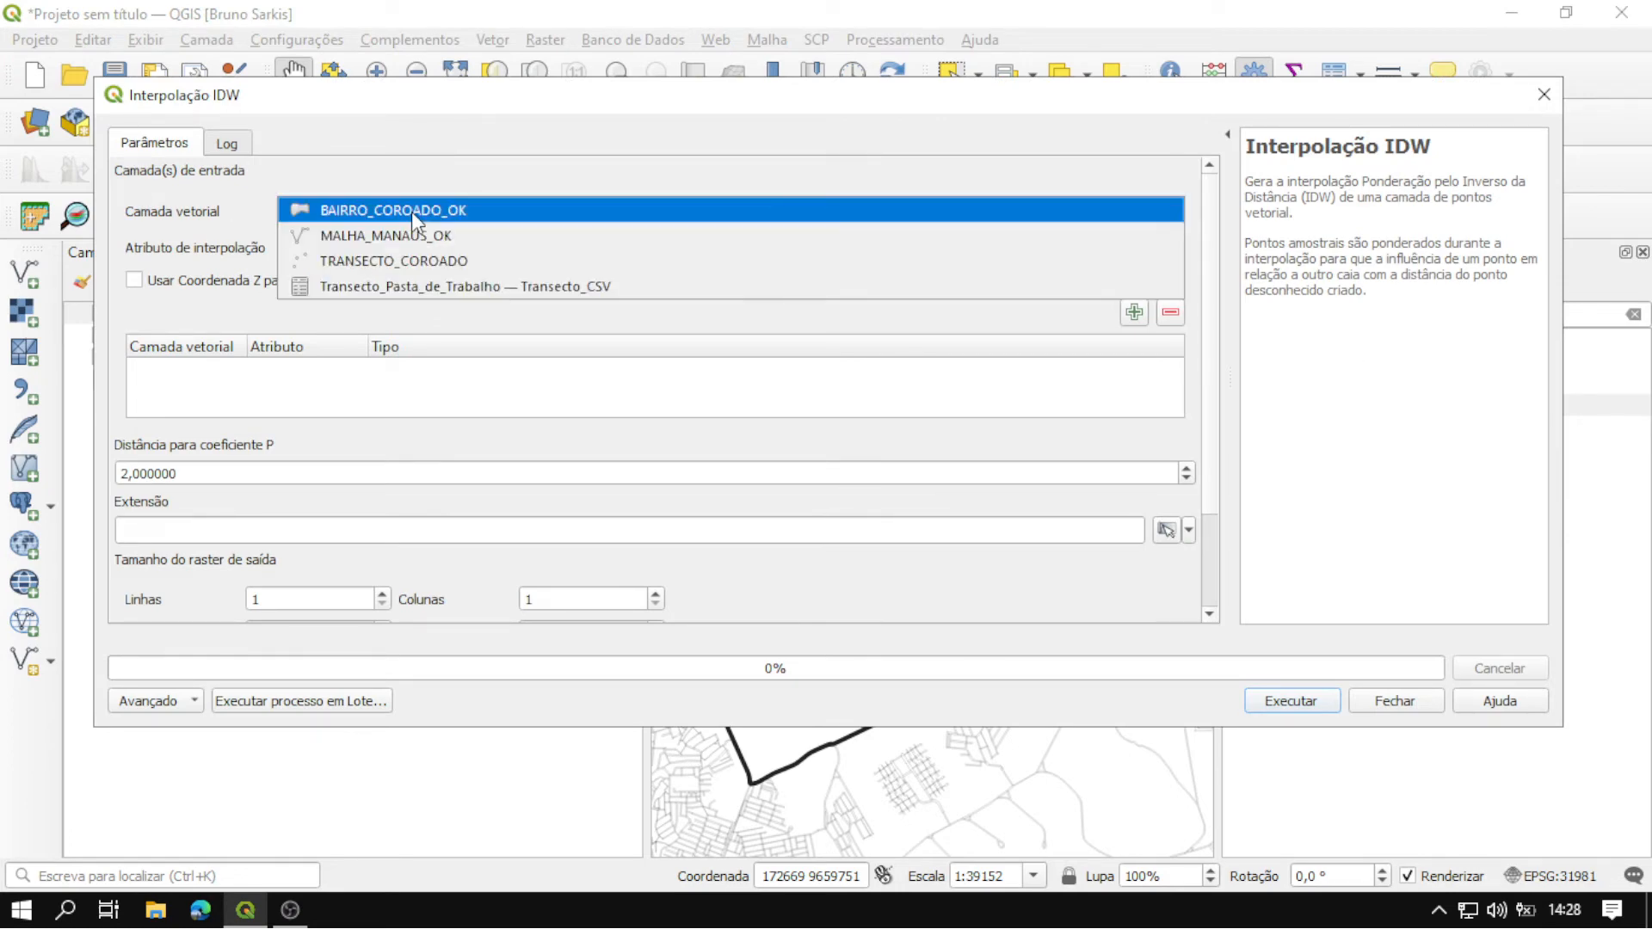
left_click(415, 261)
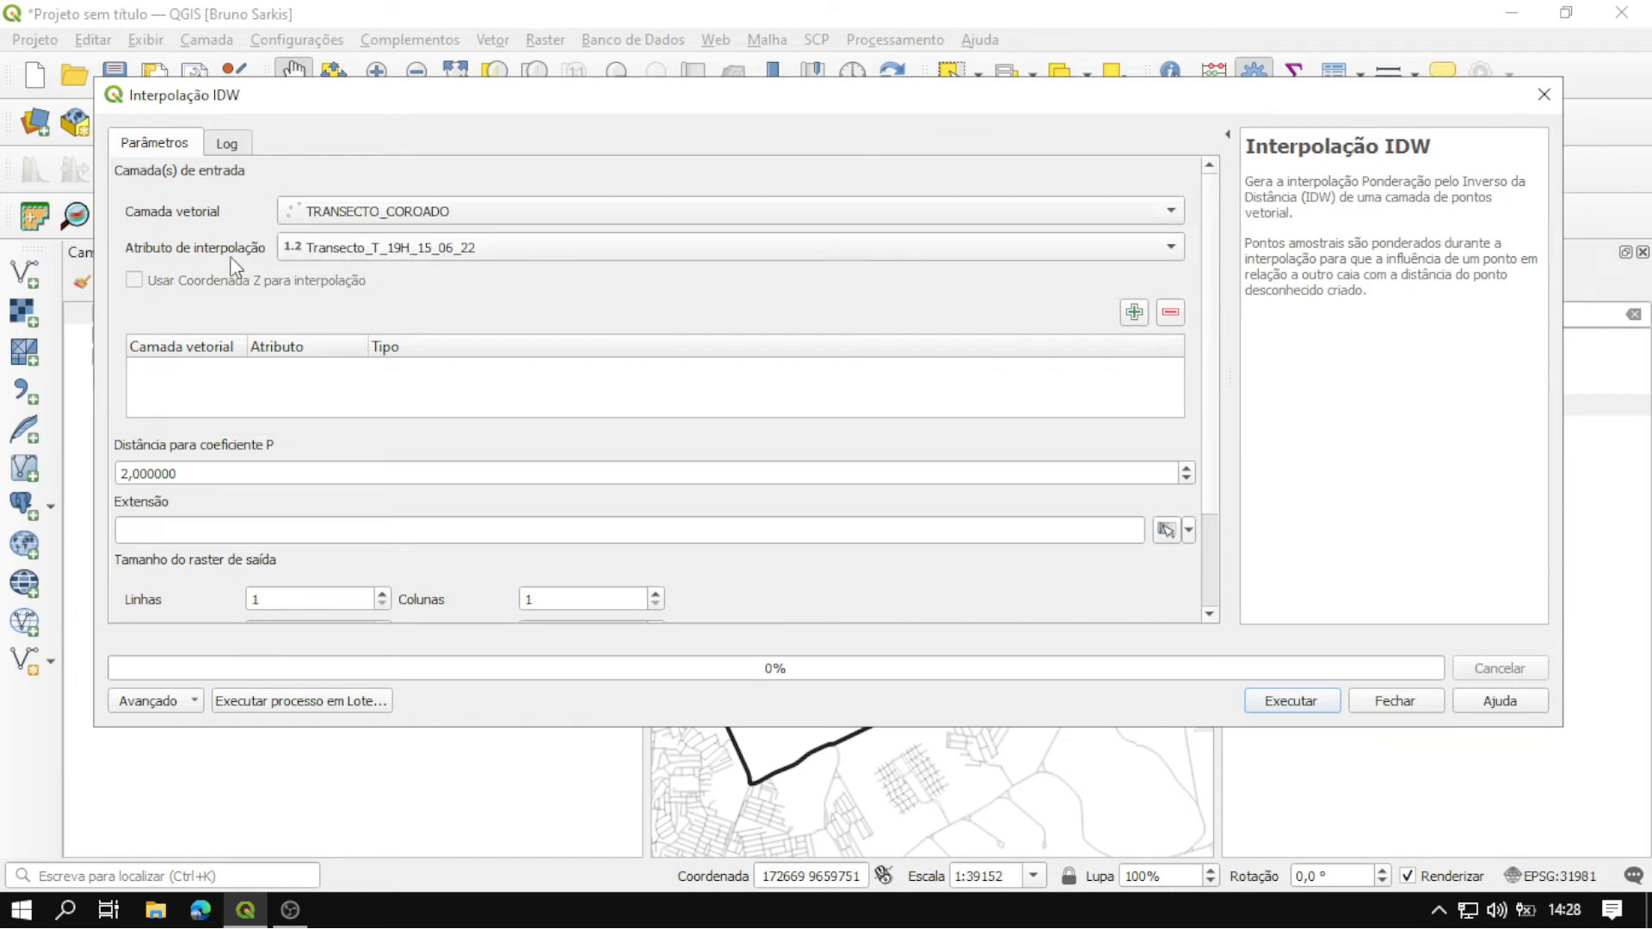
left_click(397, 249)
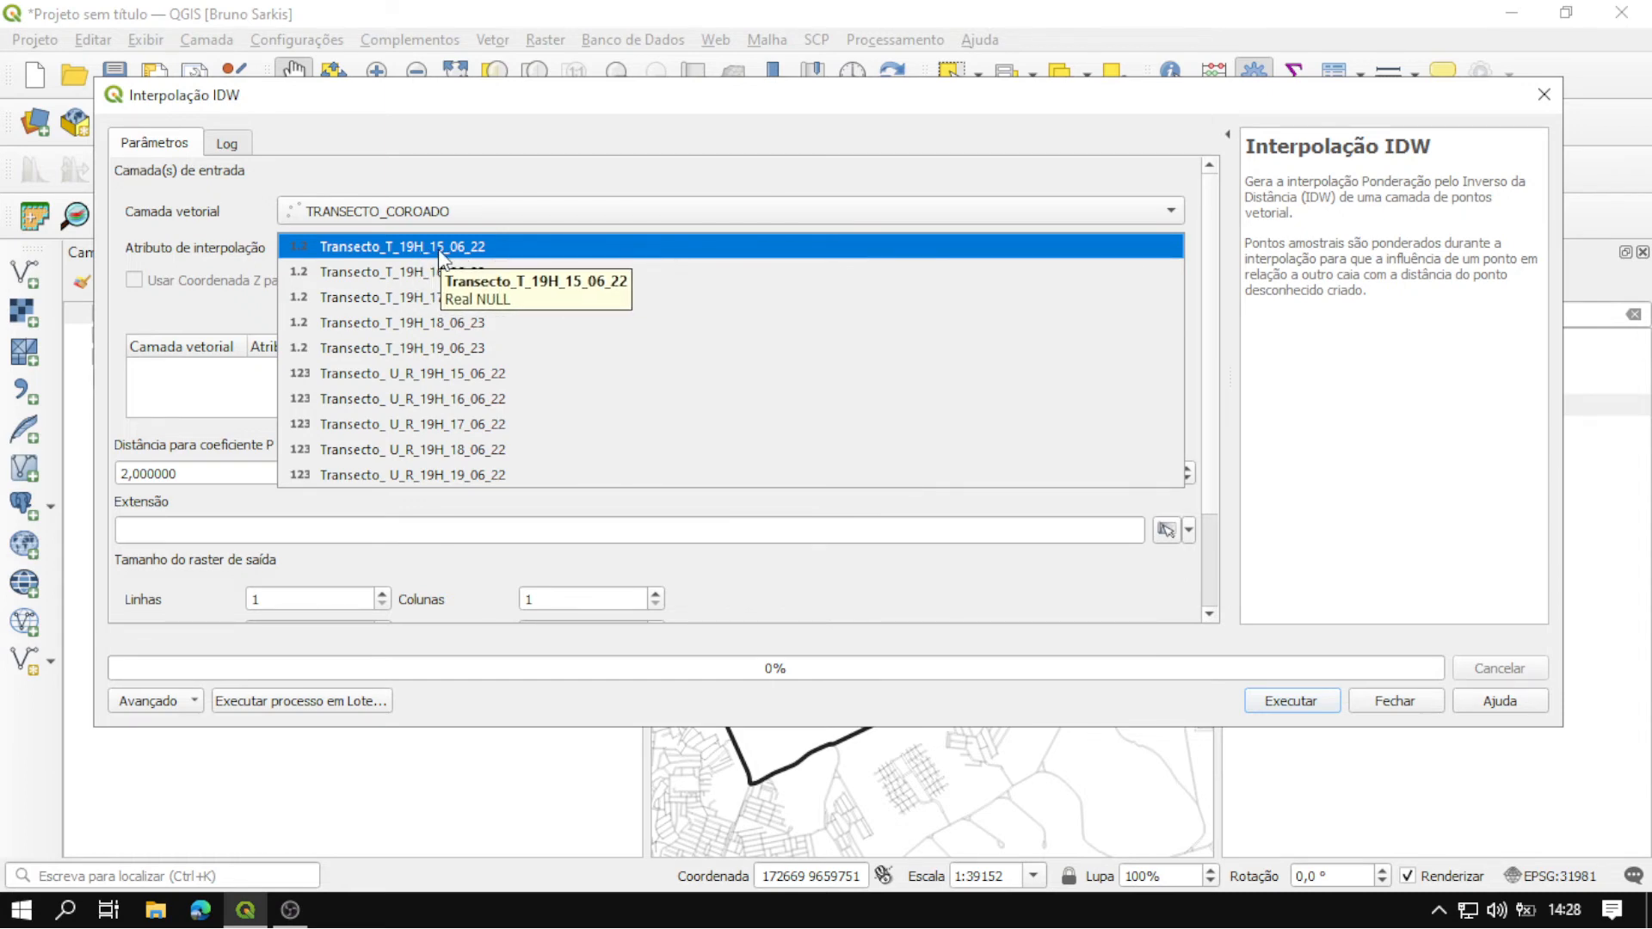
left_click(528, 249)
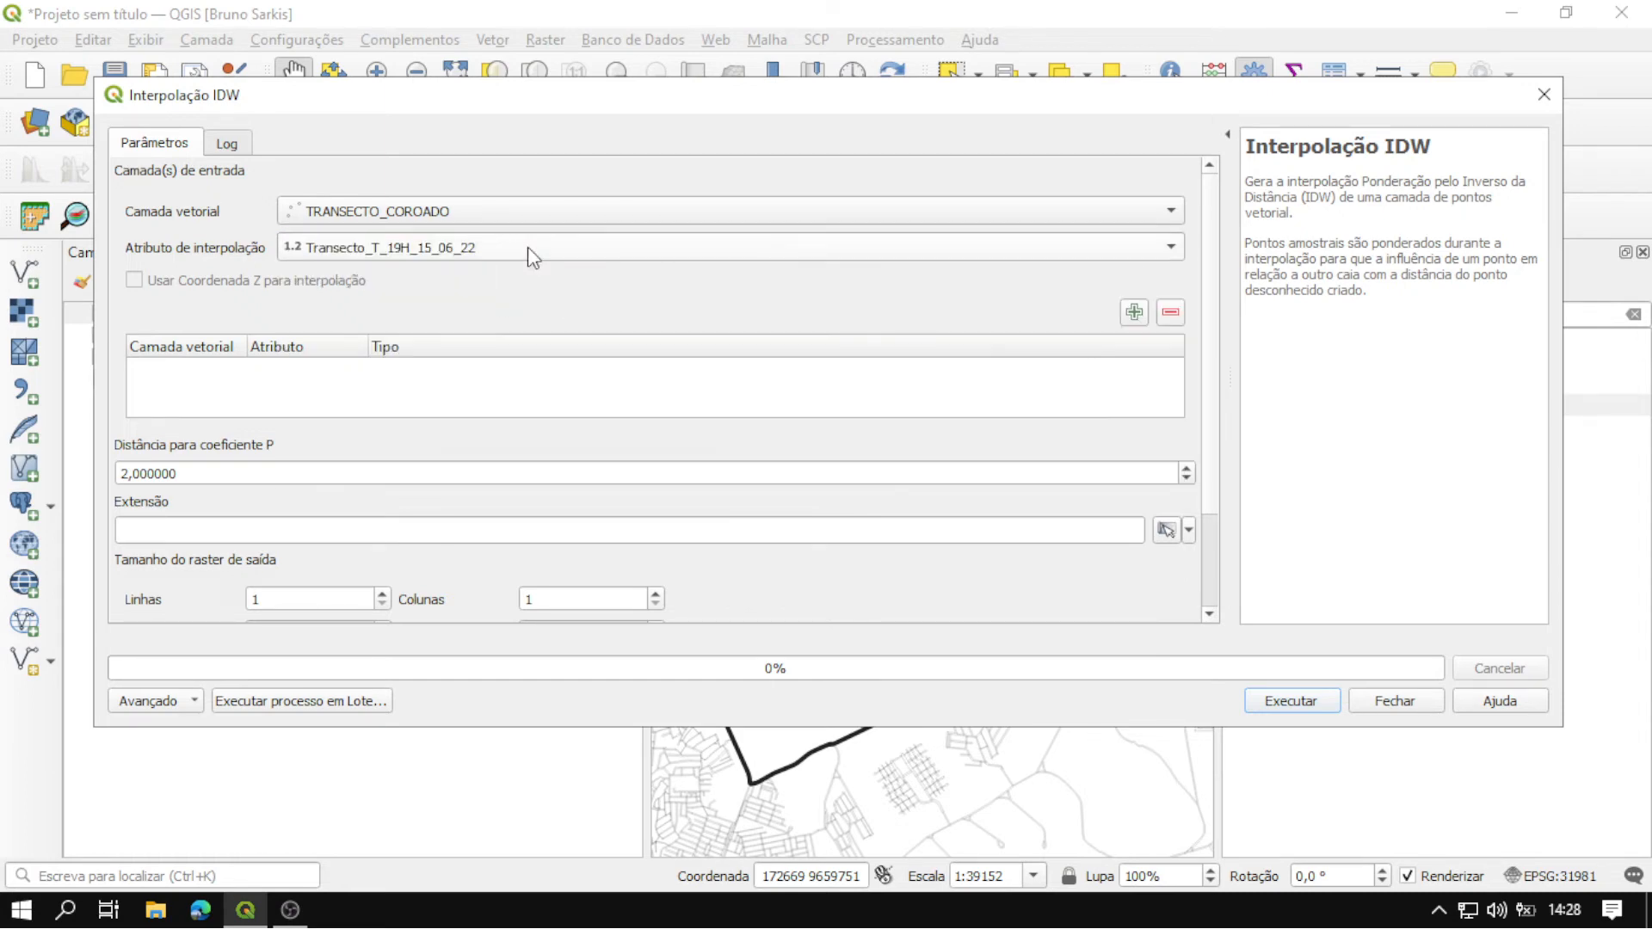
left_click(1135, 313)
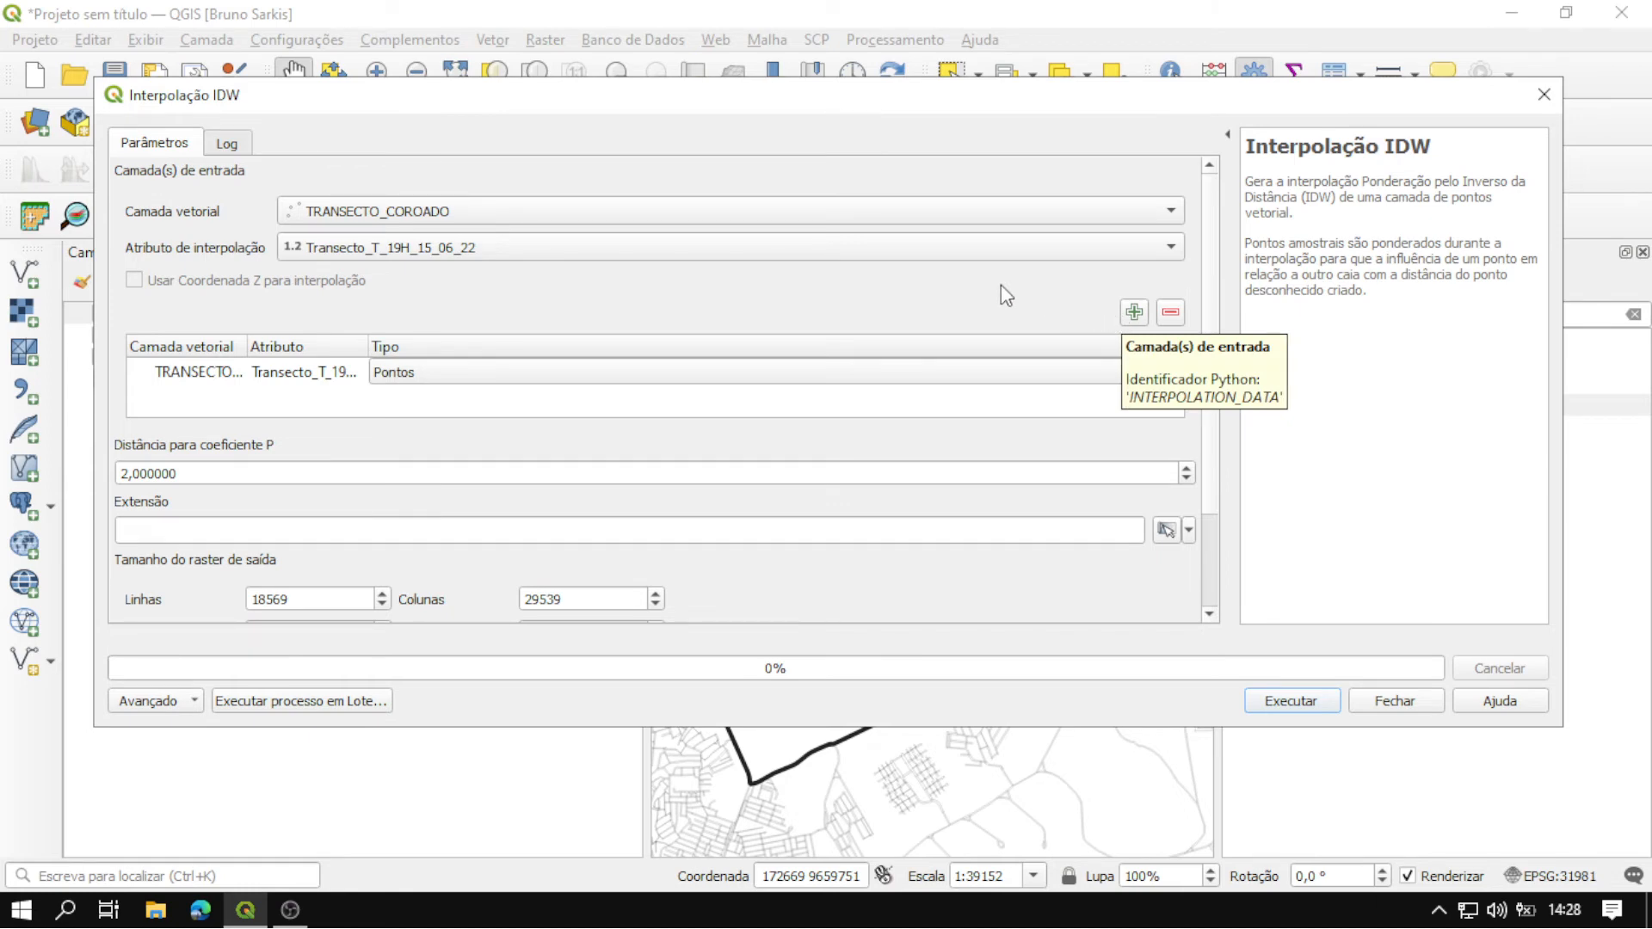
Calculate the interpolation extent from the BAIRRO_COROADO_OK layer, keeping the distance coefficient P at 2.
left_click_drag(235, 475, 124, 471)
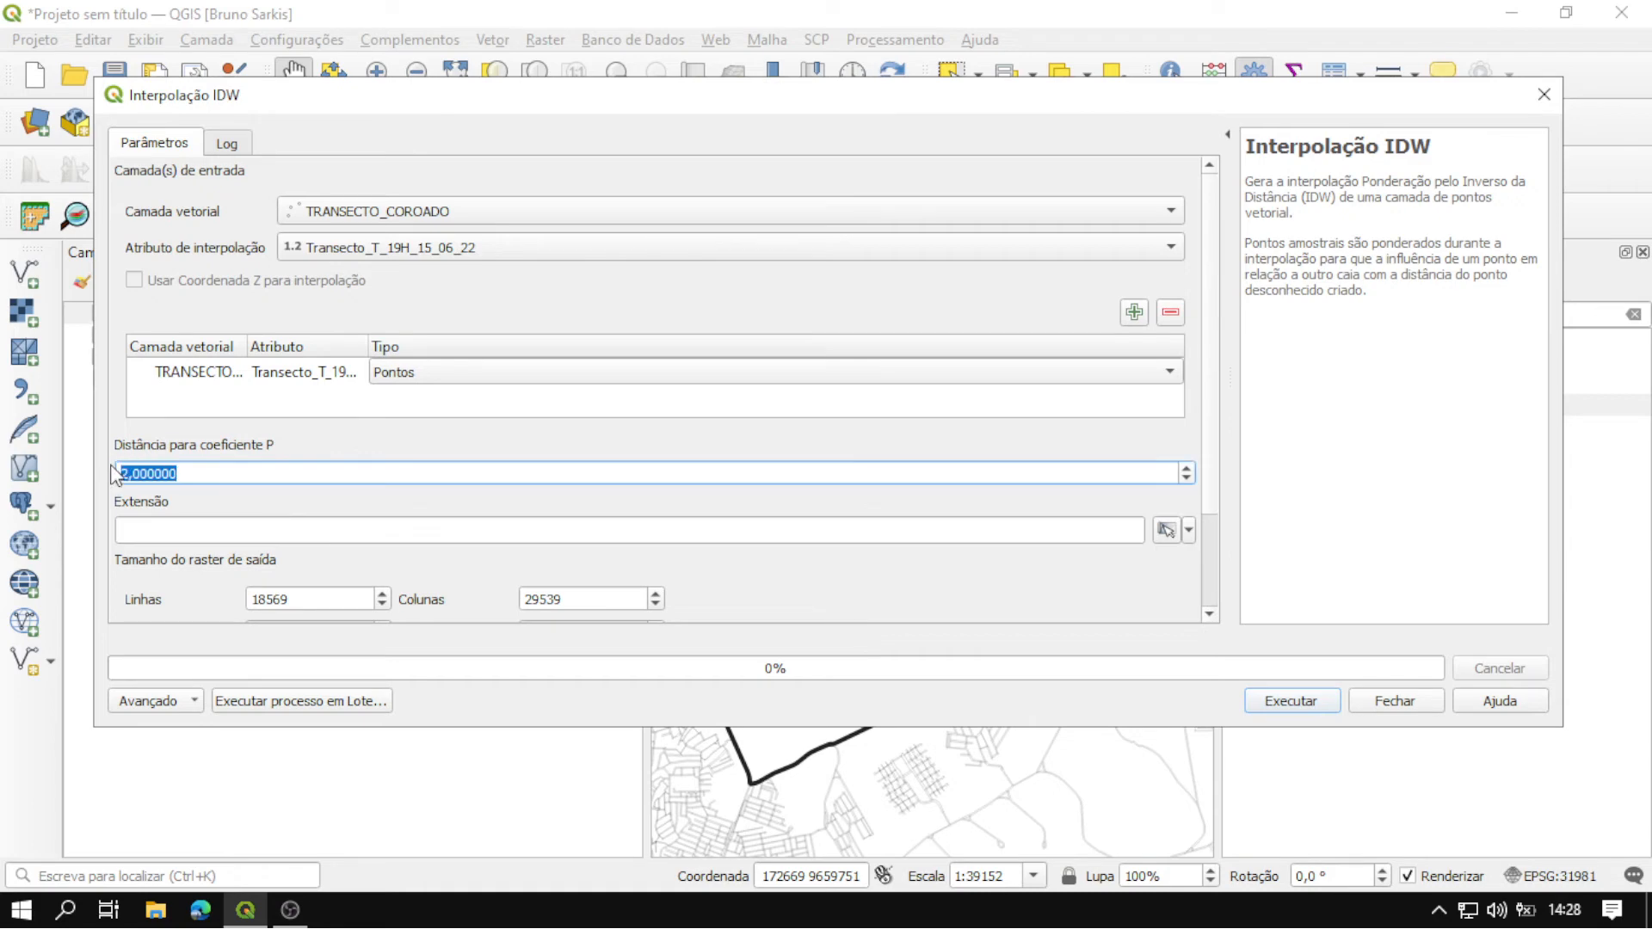
left_click(156, 442)
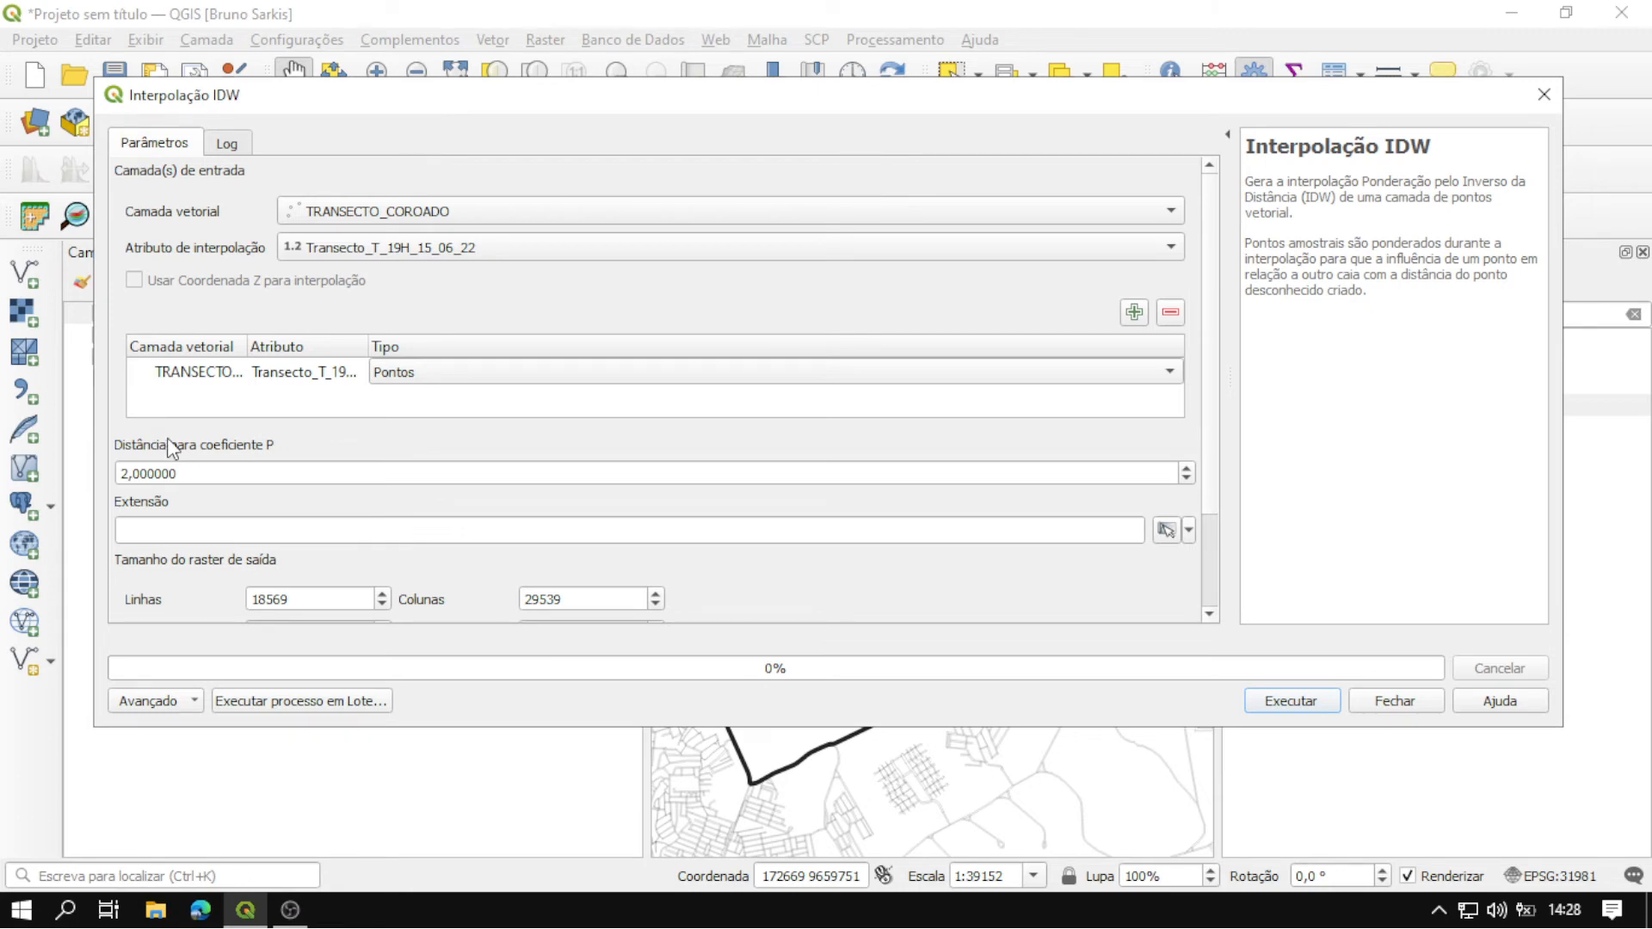
scroll(1213, 405, "down", 3)
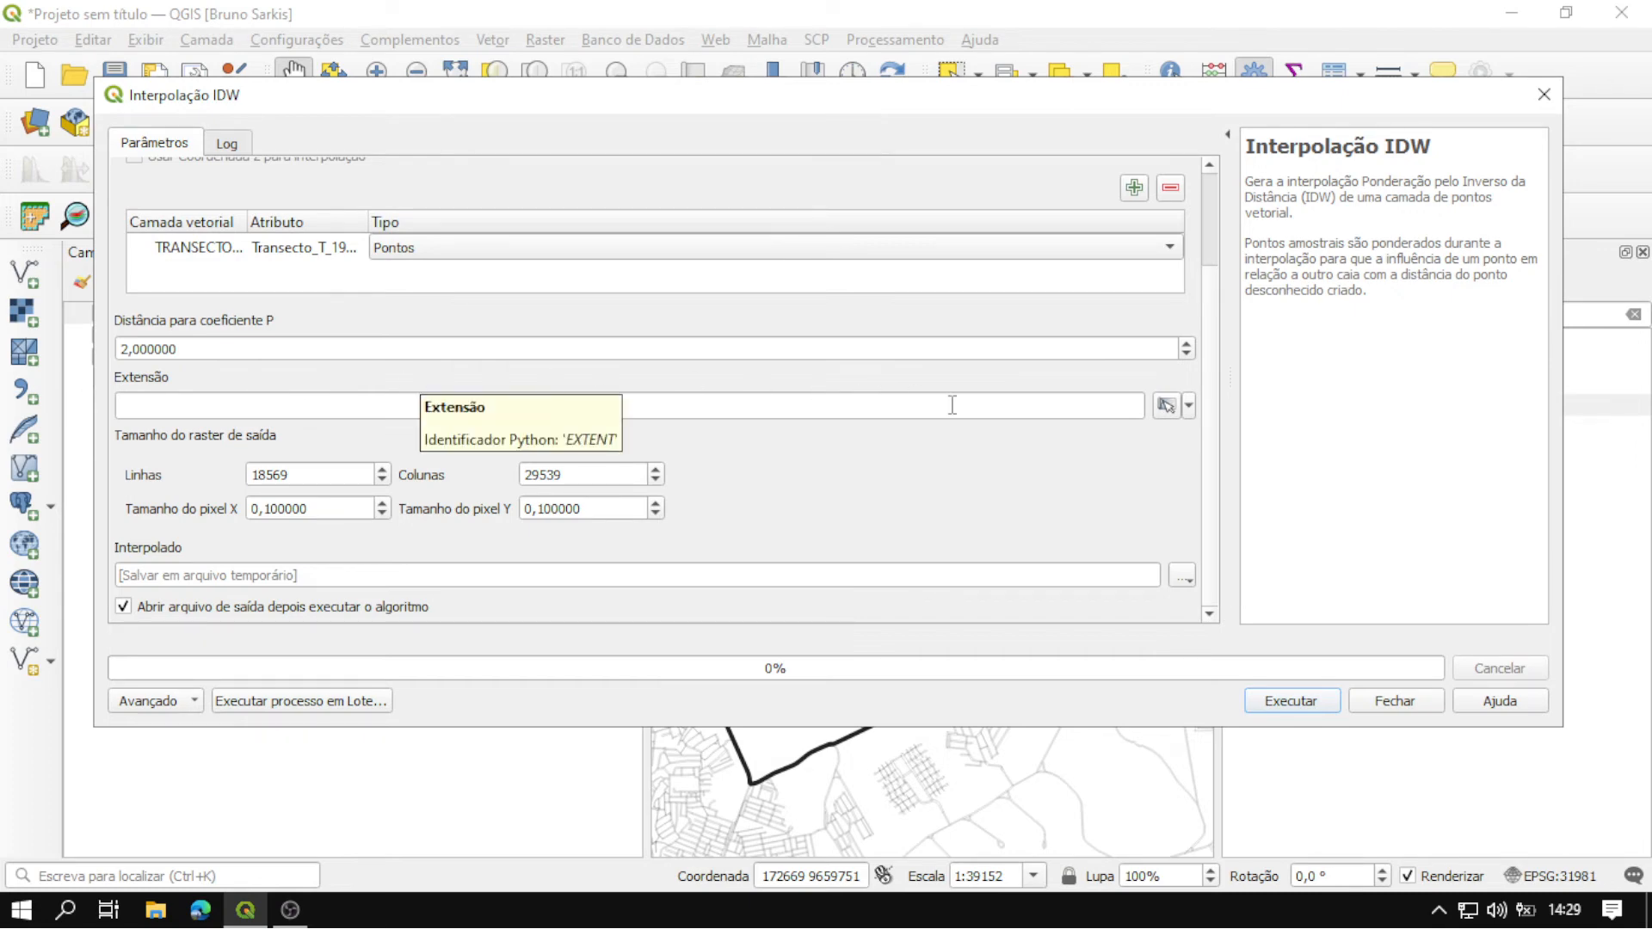
left_click(1189, 408)
mouse_move(1233, 434)
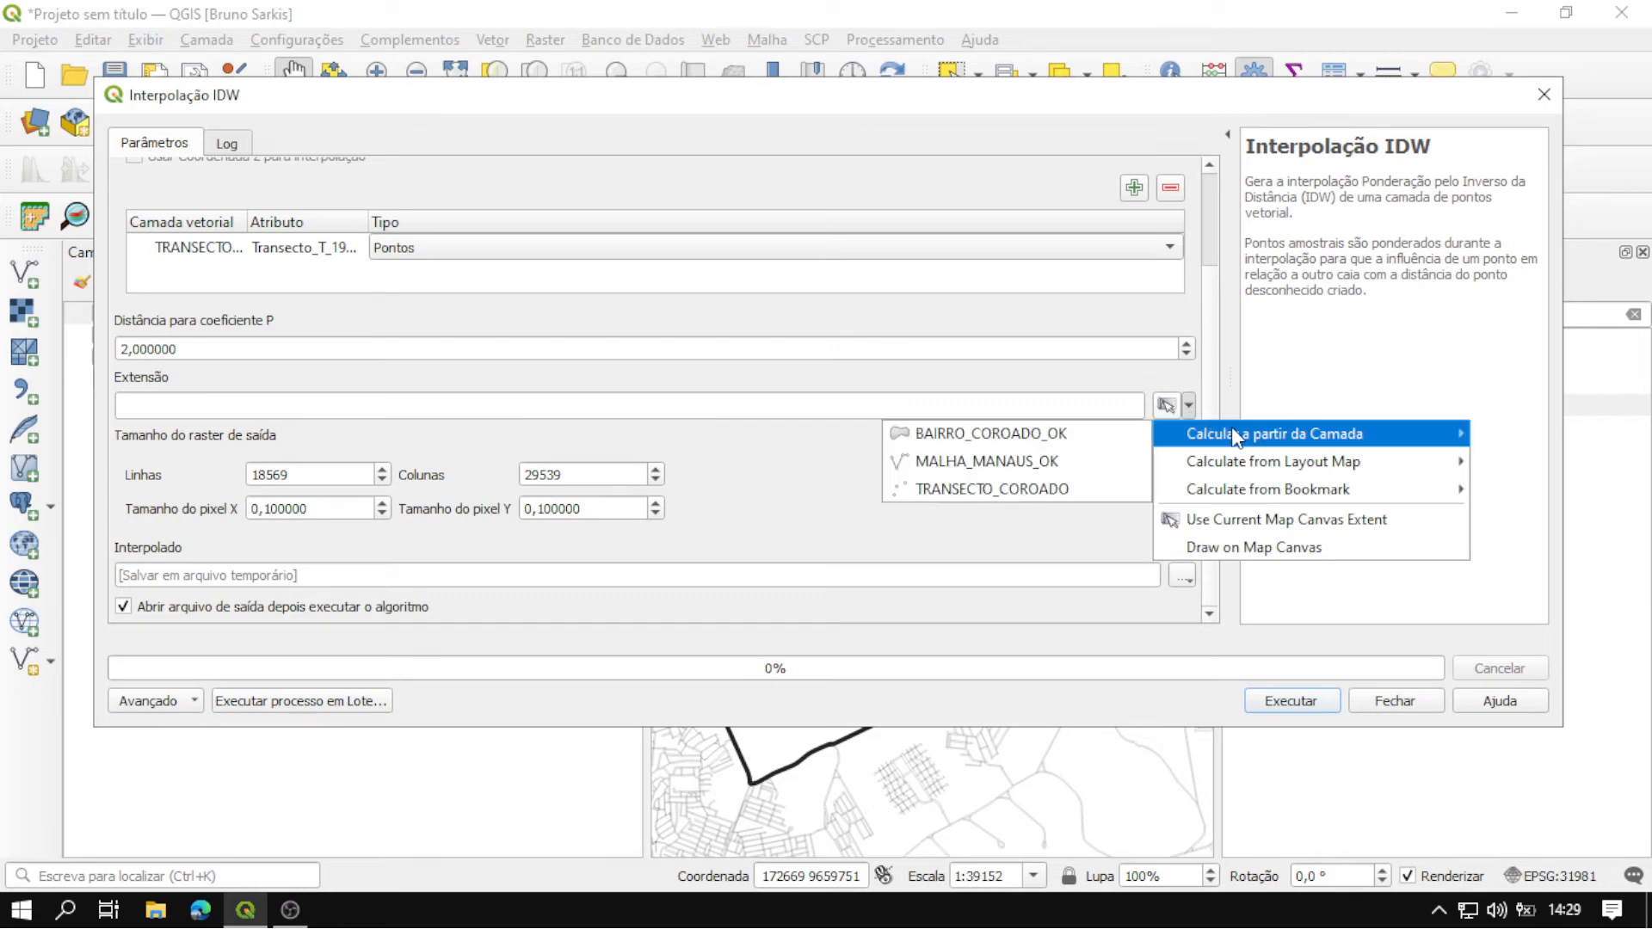
left_click(1015, 434)
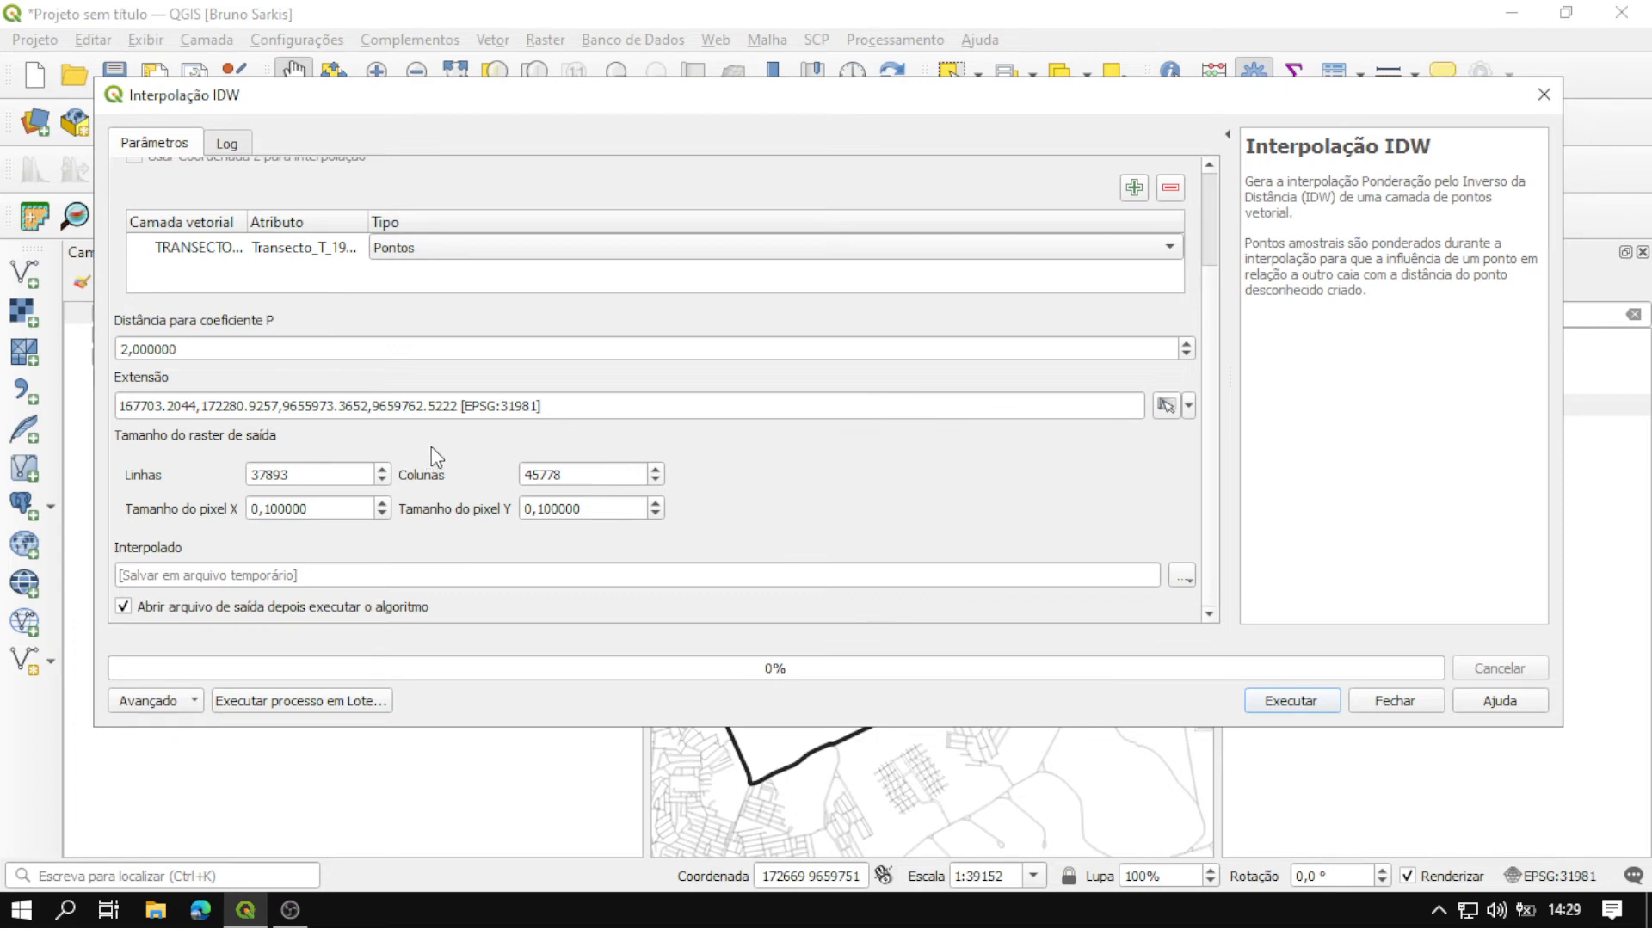
Set the output raster's pixel size to 3.
left_click(340, 505)
left_click_drag(341, 506, 212, 499)
type("3")
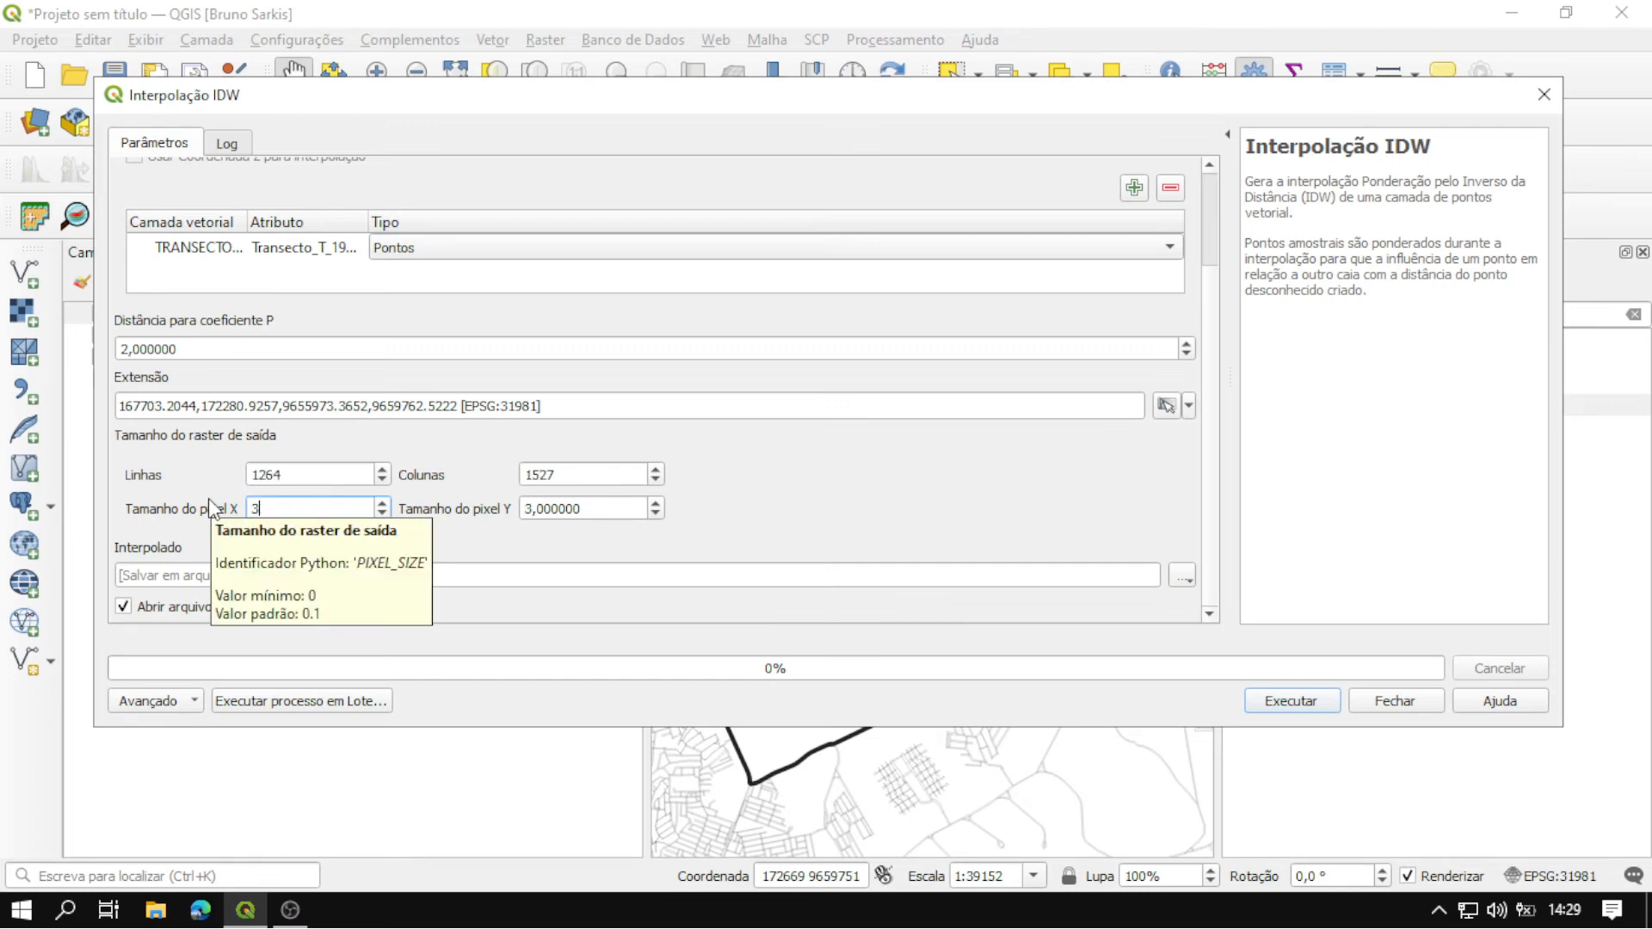
left_click(477, 433)
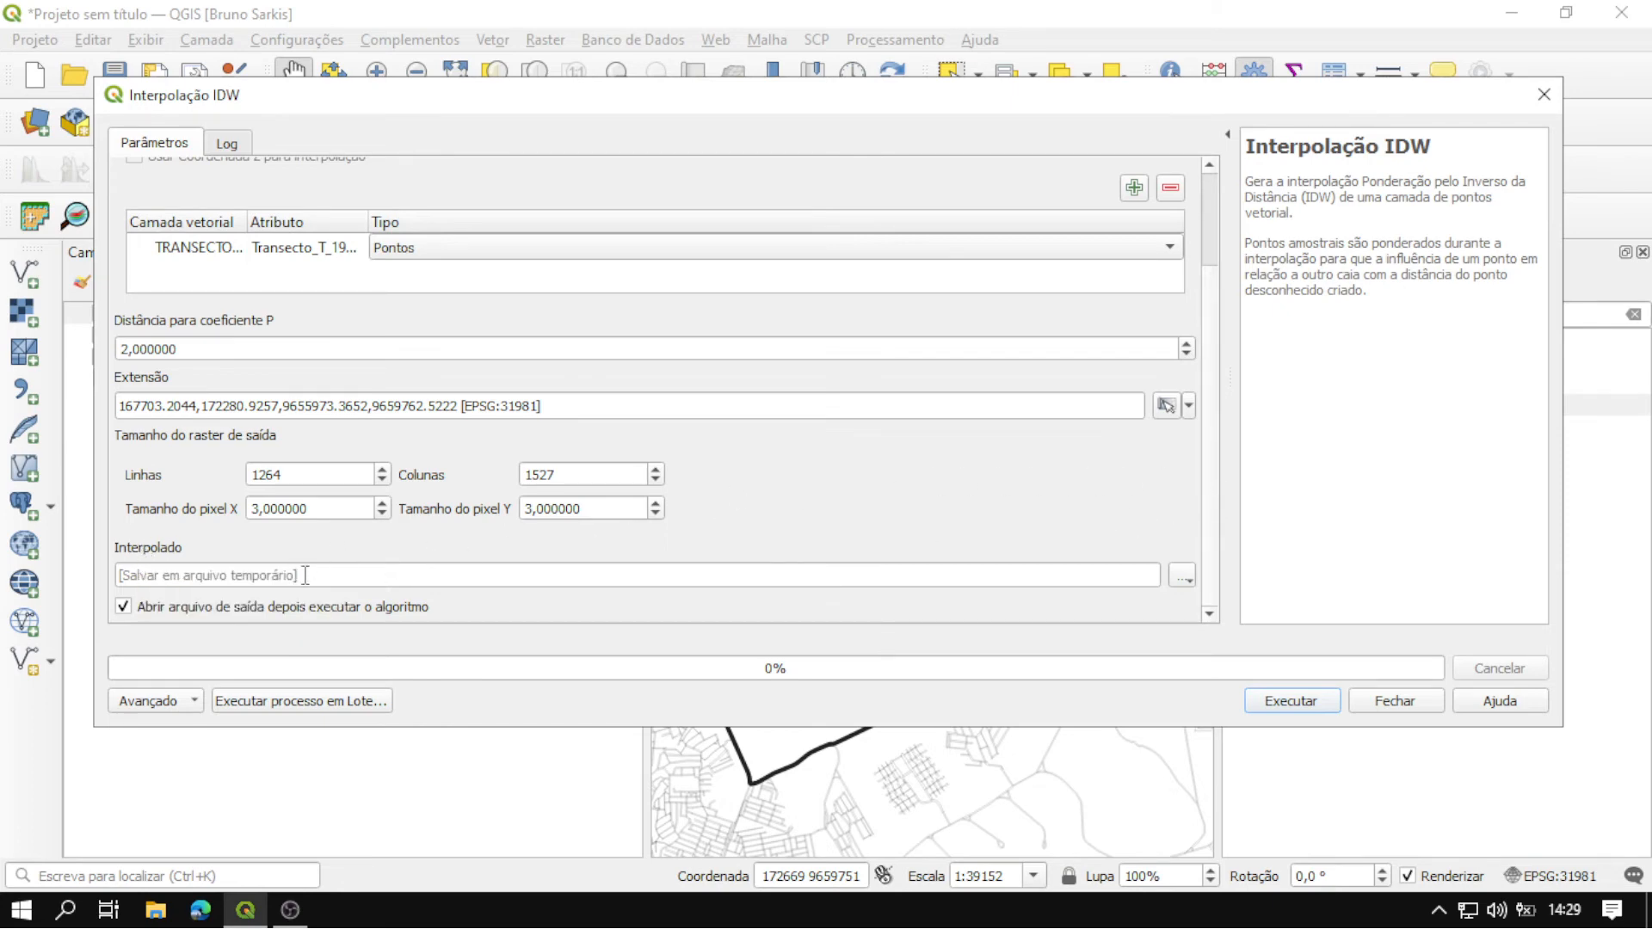
left_click(1183, 576)
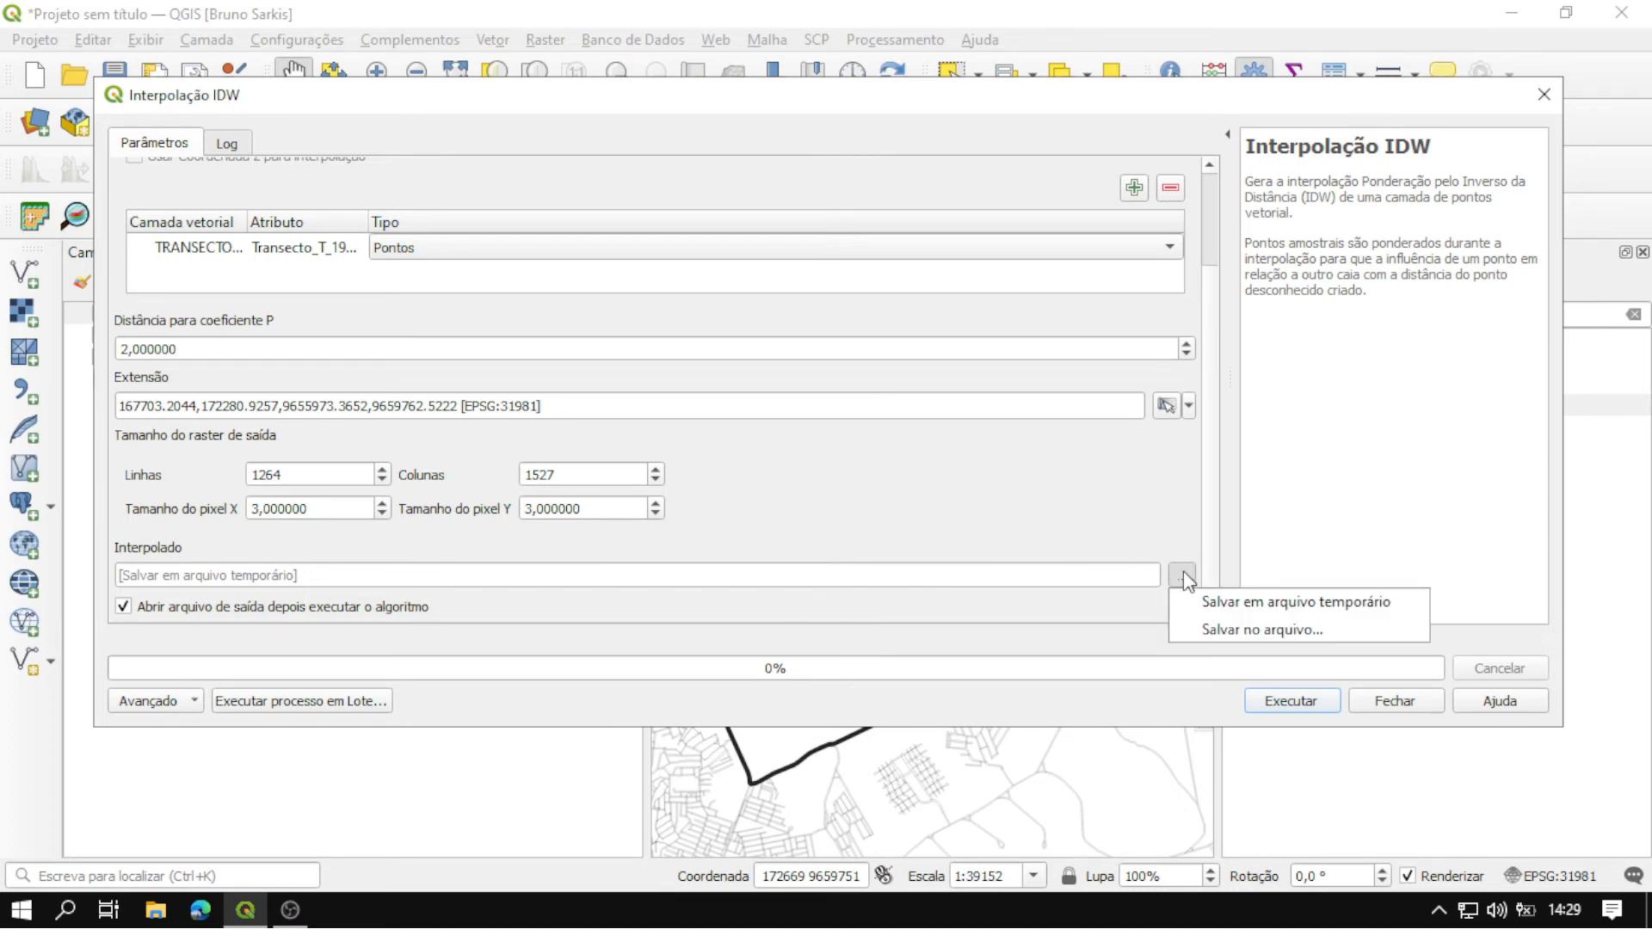
left_click(1236, 632)
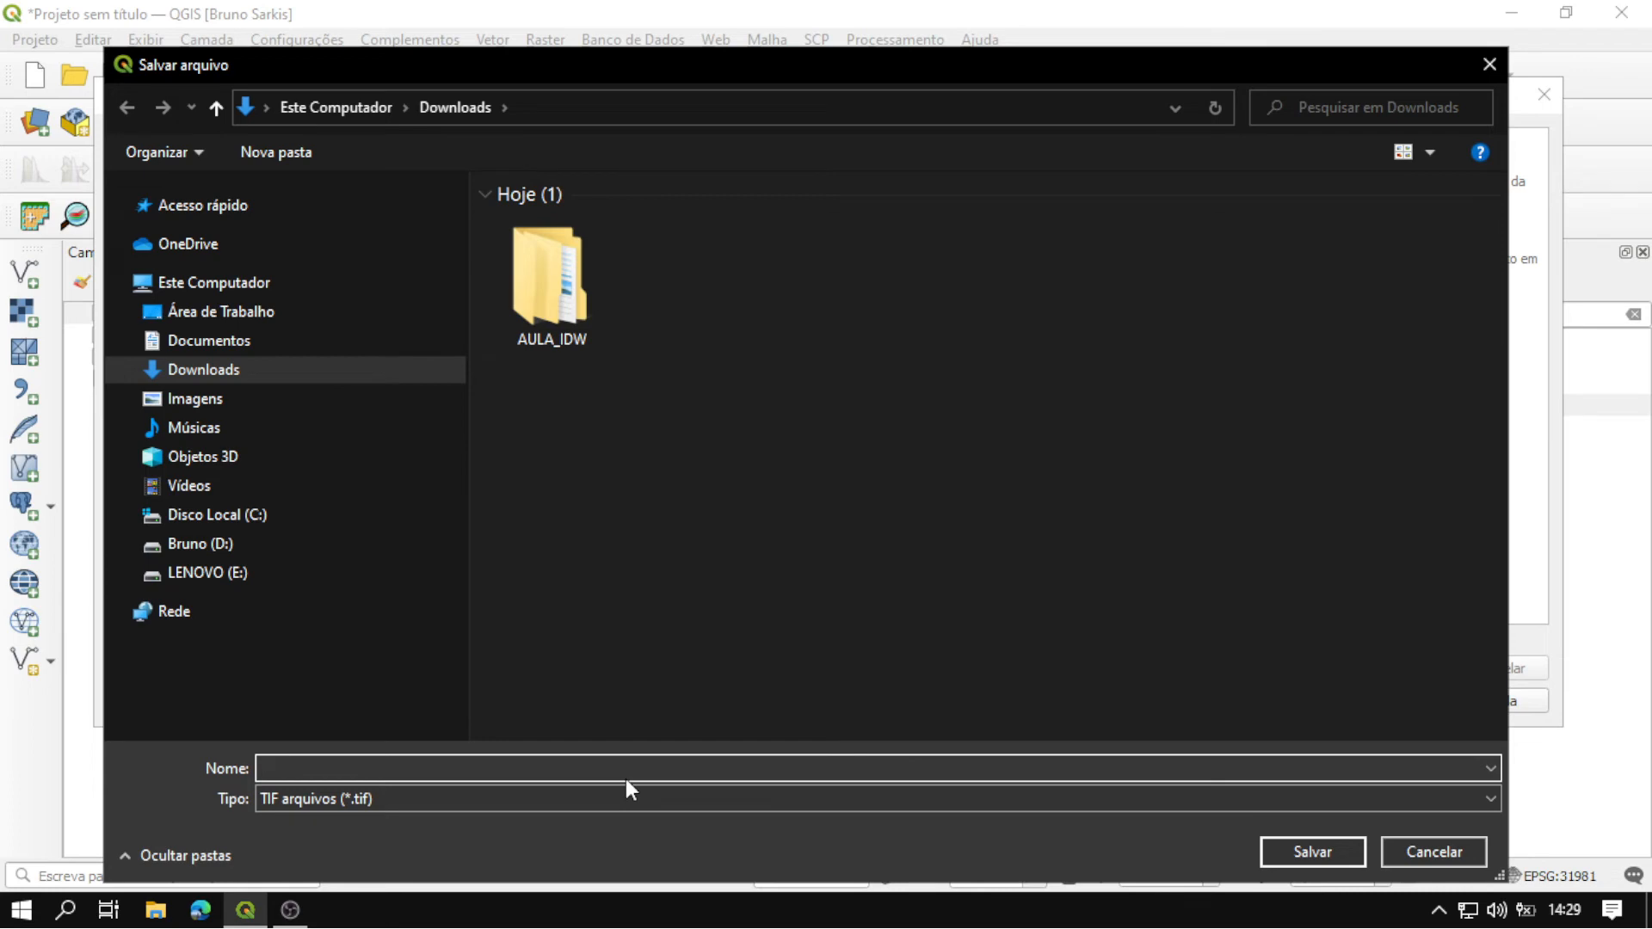
left_click(1431, 851)
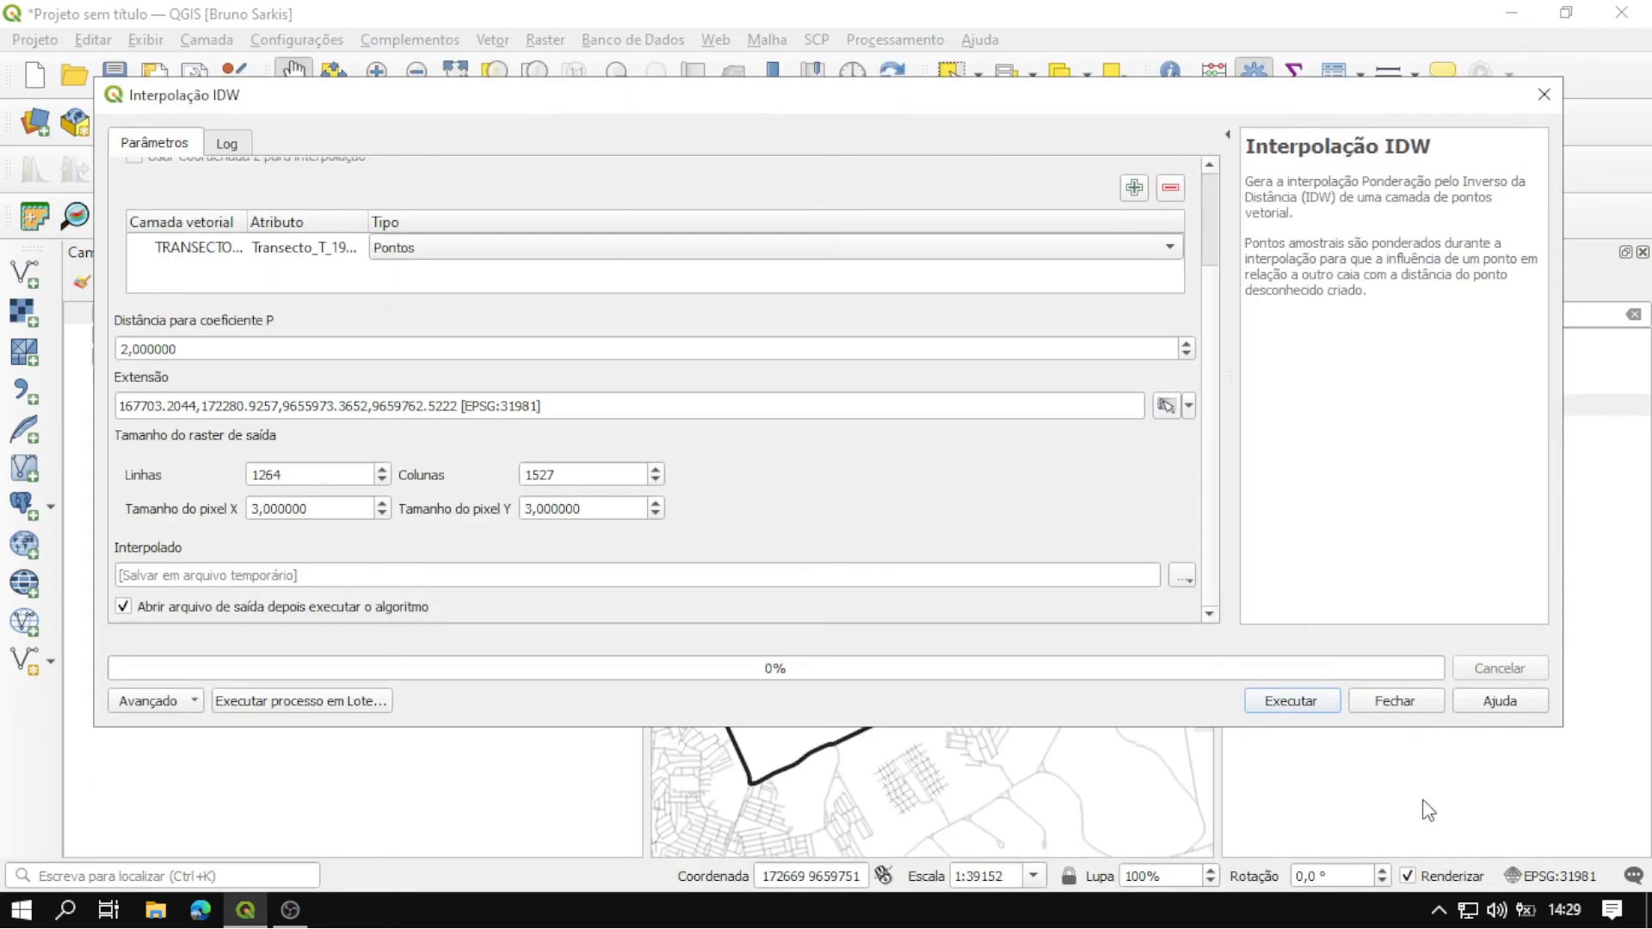
Run the IDW interpolation with a temporary output file and close the tool.
left_click(1285, 705)
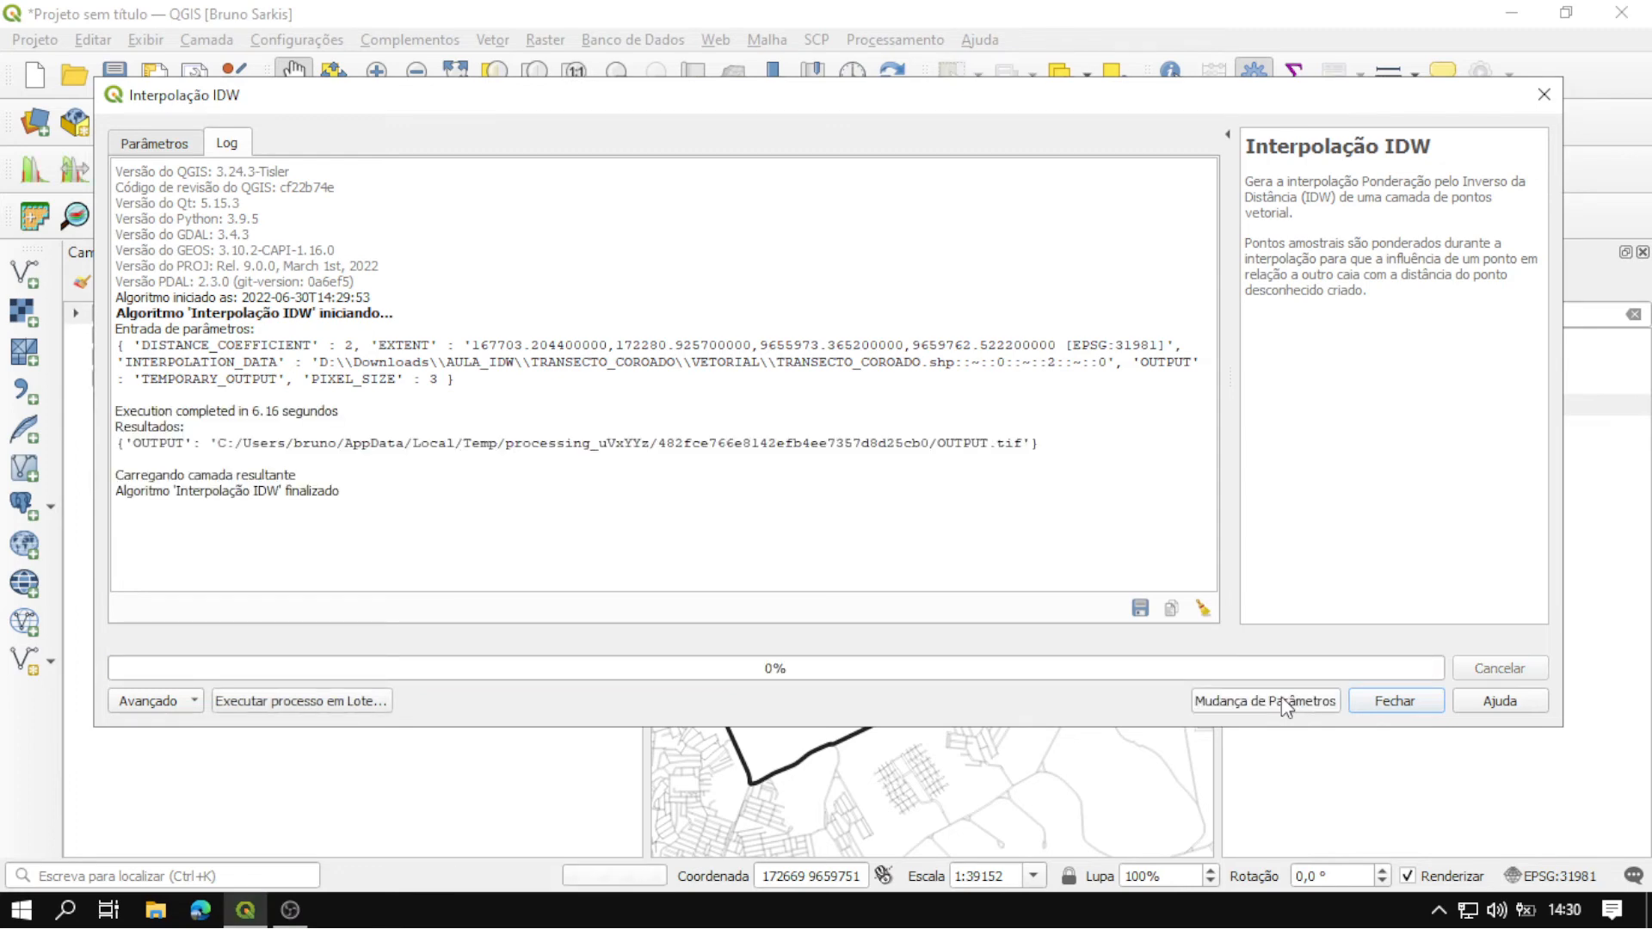
left_click(1389, 702)
Identify the interpolated temperature at several bright and dark spots of the Interpolado raster.
left_click_drag(926, 546, 961, 527)
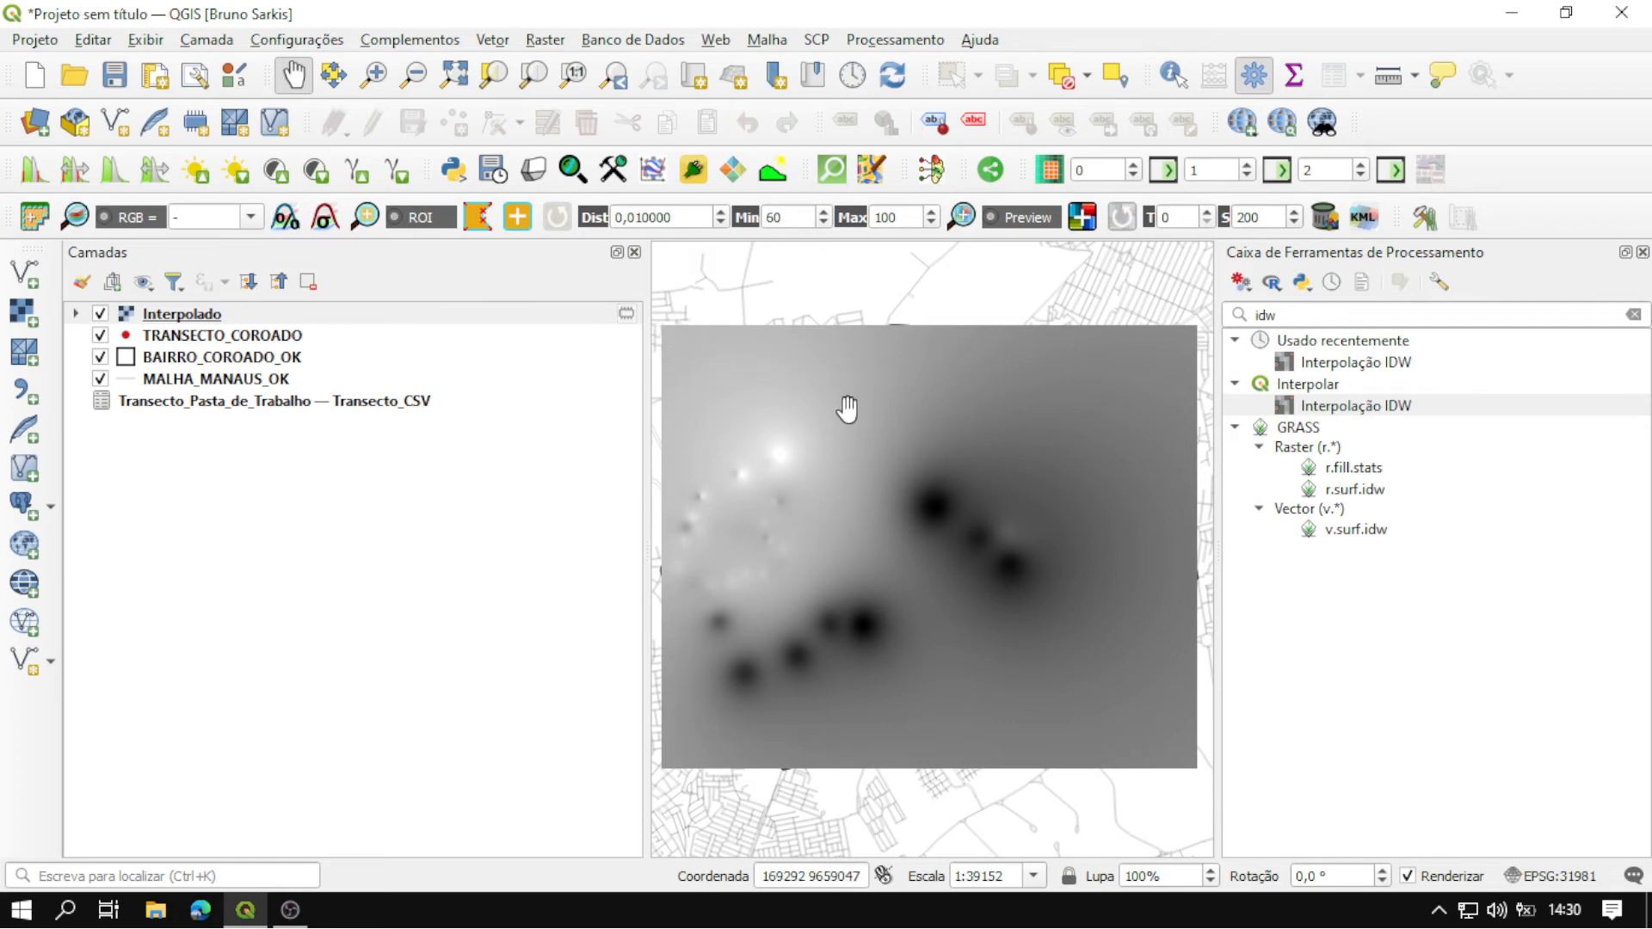
scroll(850, 400, "up", 7)
scroll(860, 395, "down", 4)
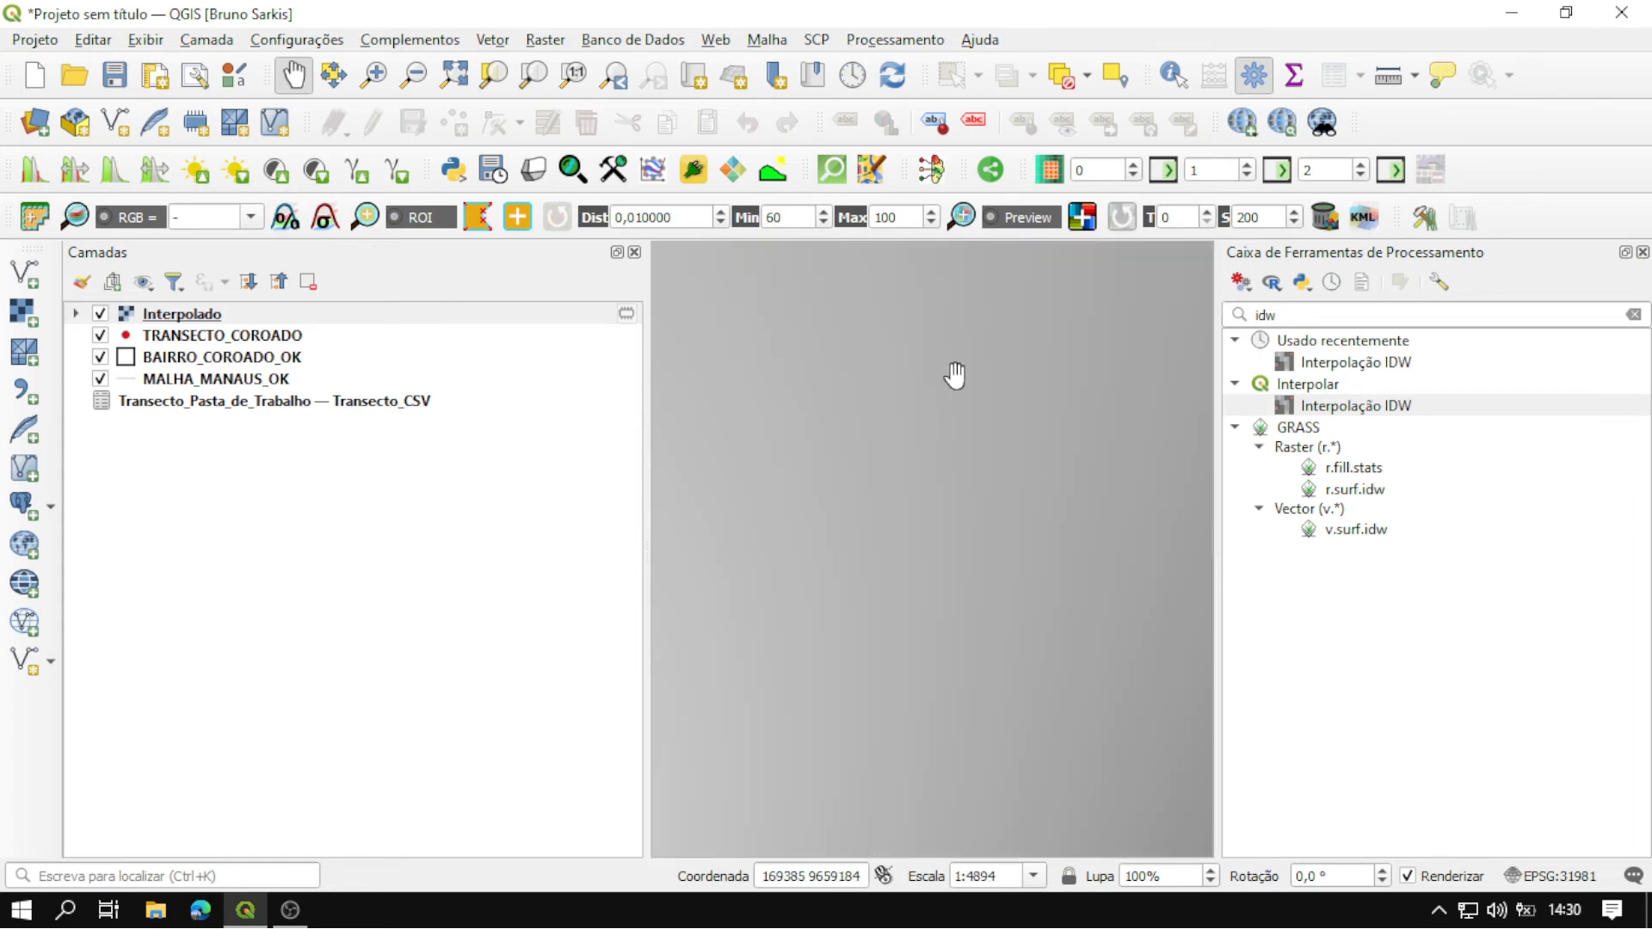
scroll(955, 375, "down", 2)
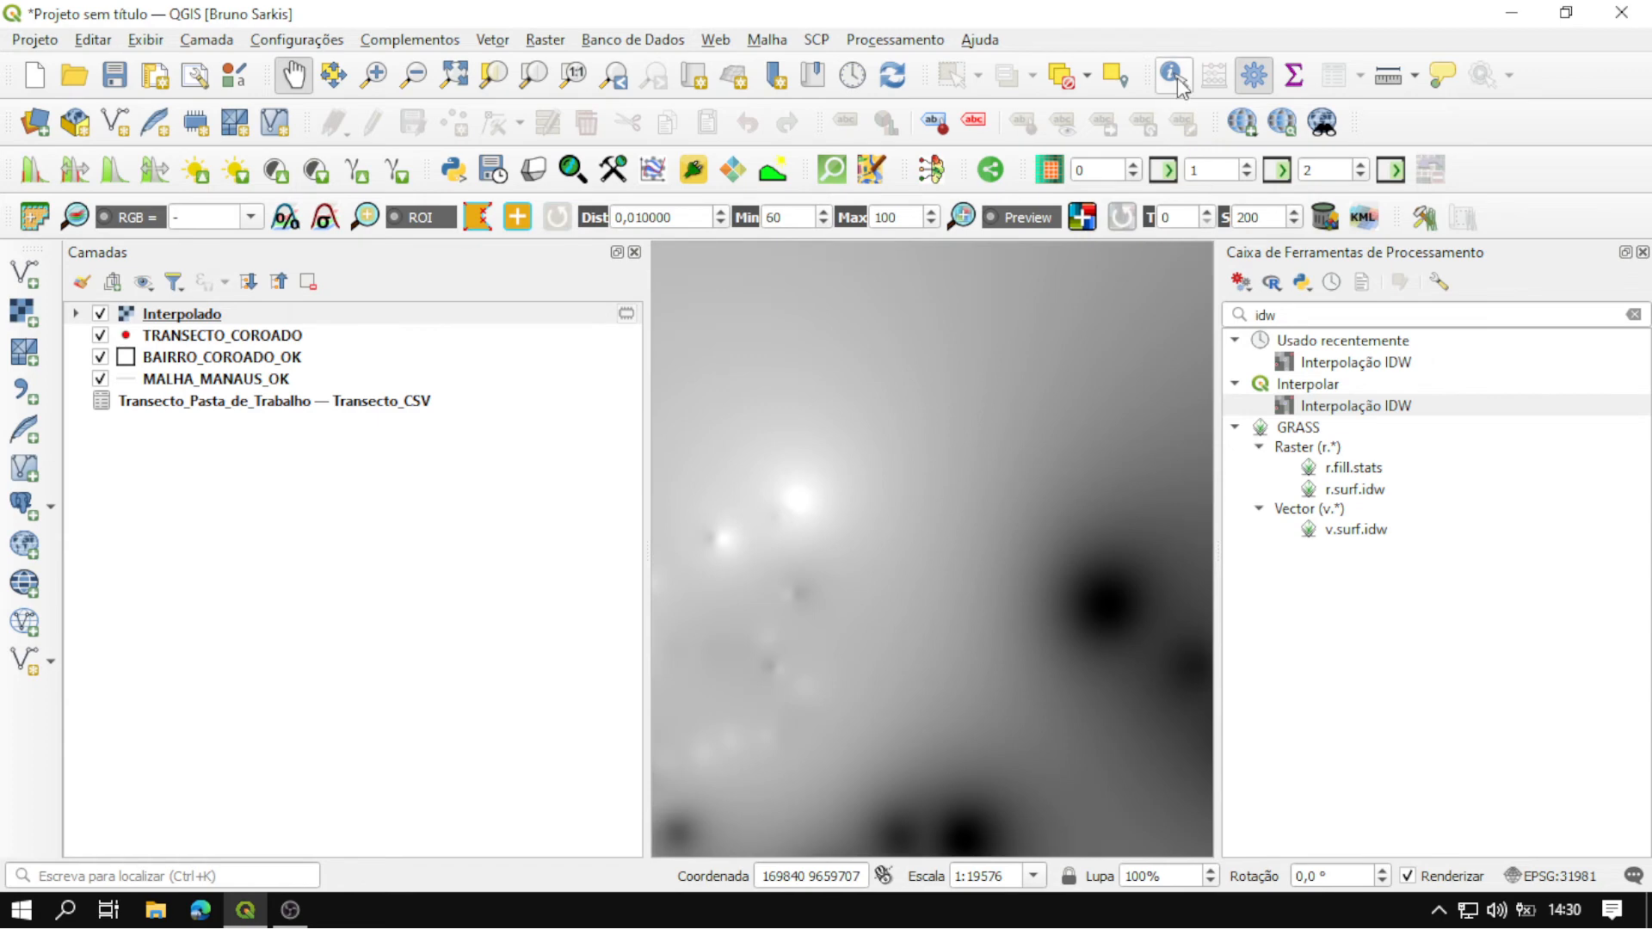
left_click(1171, 76)
left_click(881, 317)
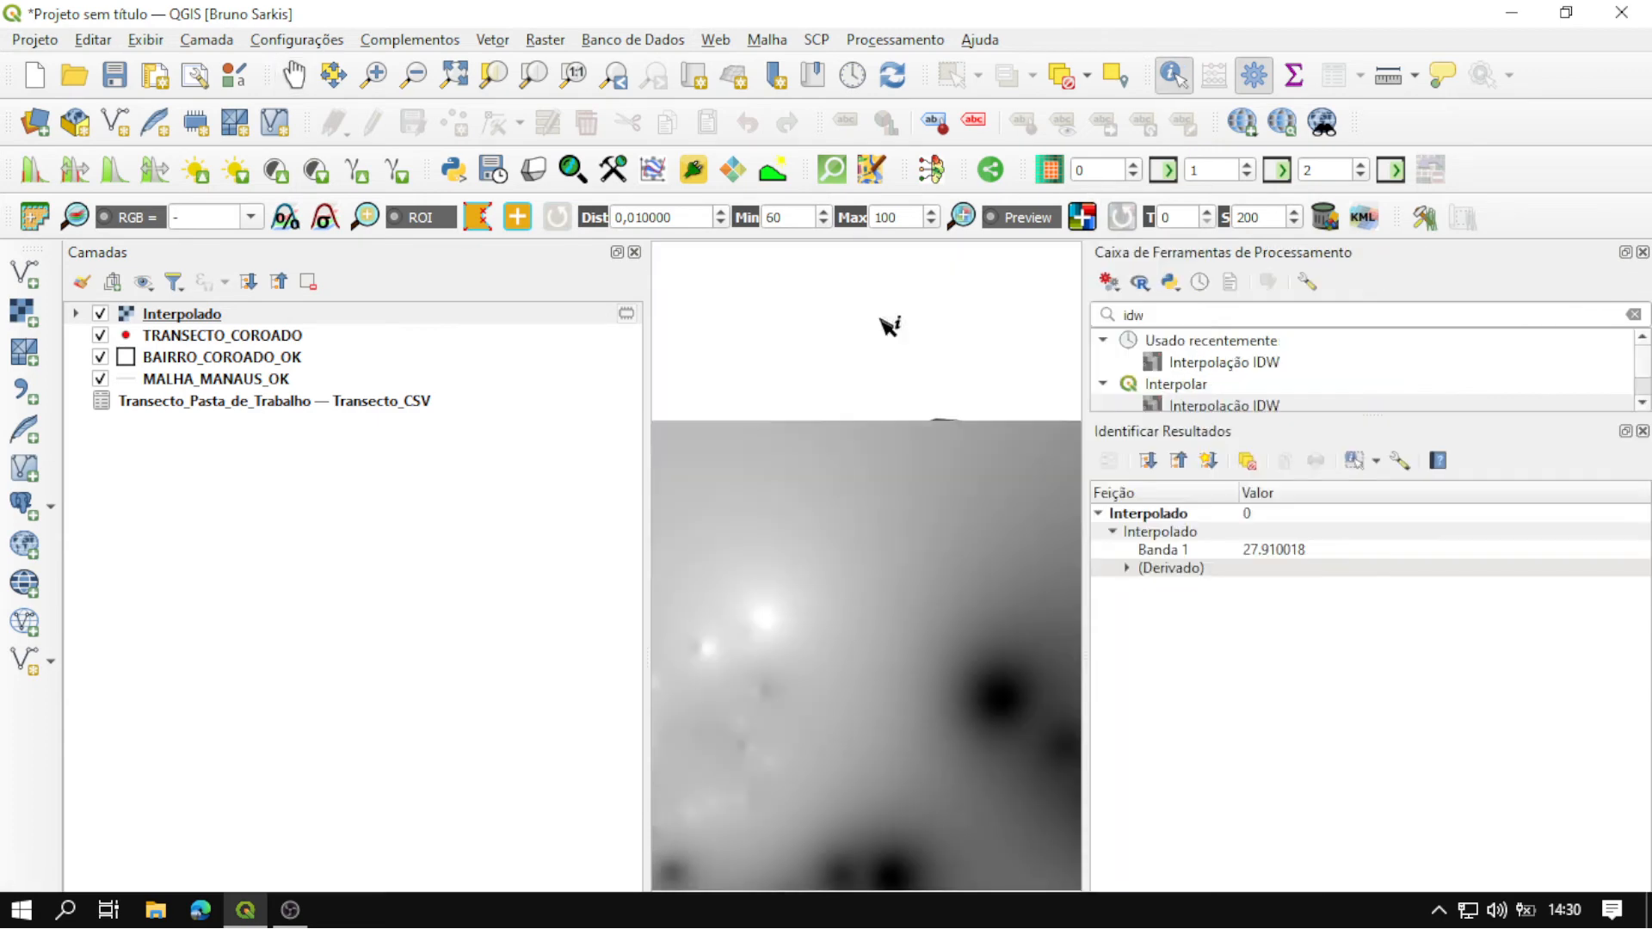
left_click(1642, 252)
left_click(846, 555)
left_click(794, 603)
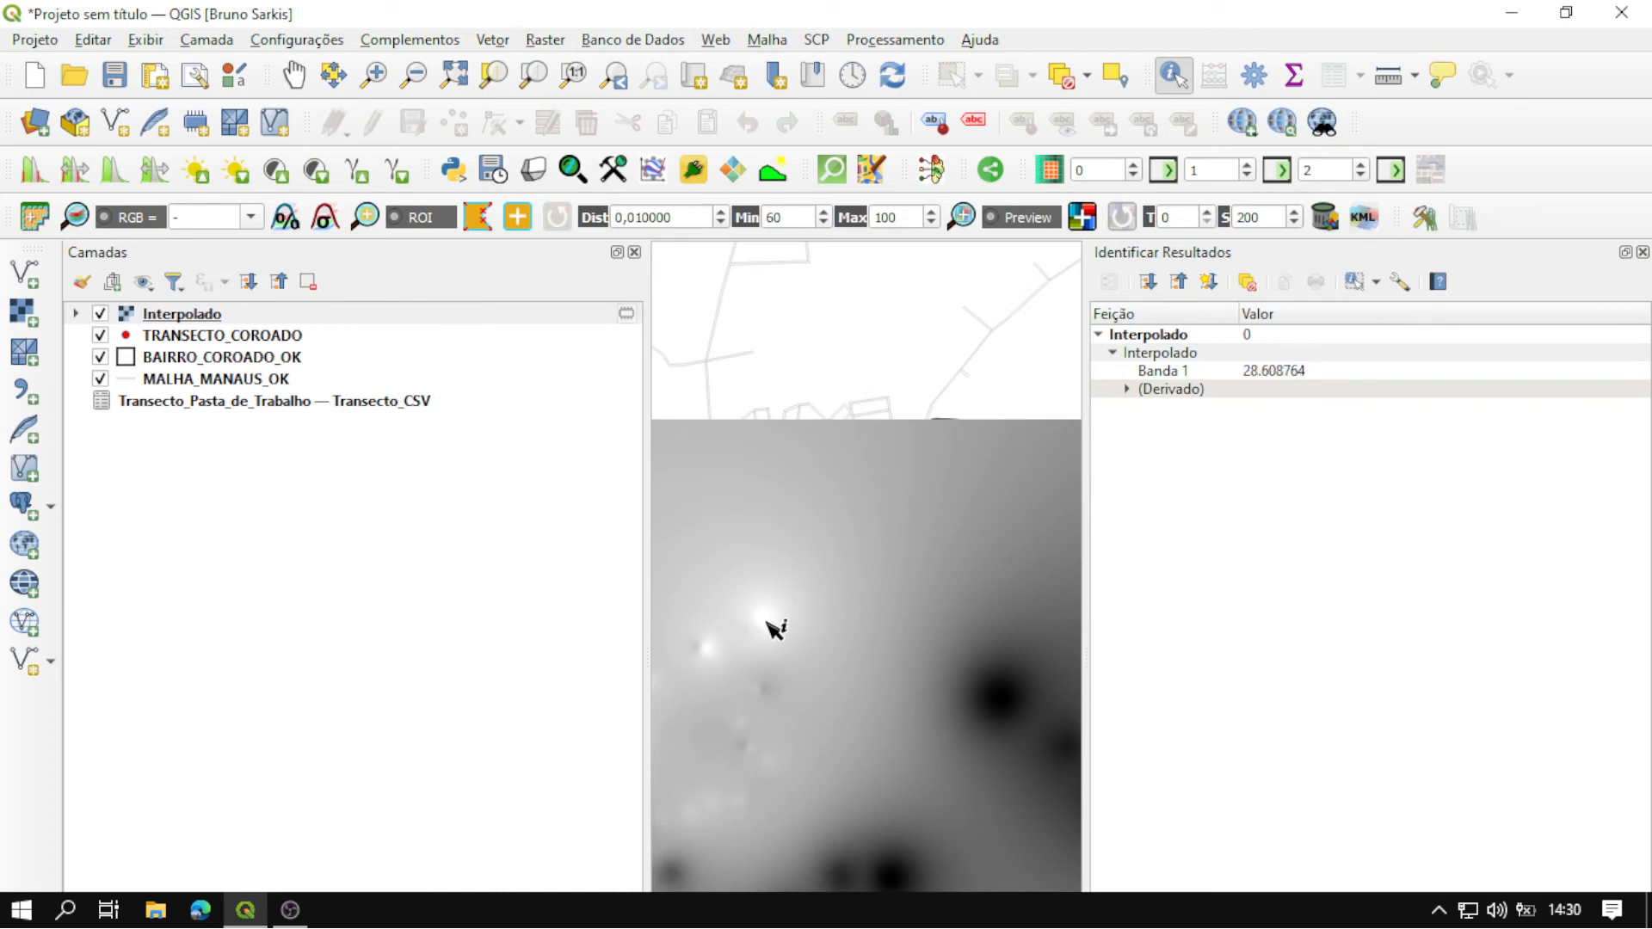
left_click(766, 621)
left_click(968, 701)
left_click(999, 694)
left_click(822, 751)
left_click(965, 581)
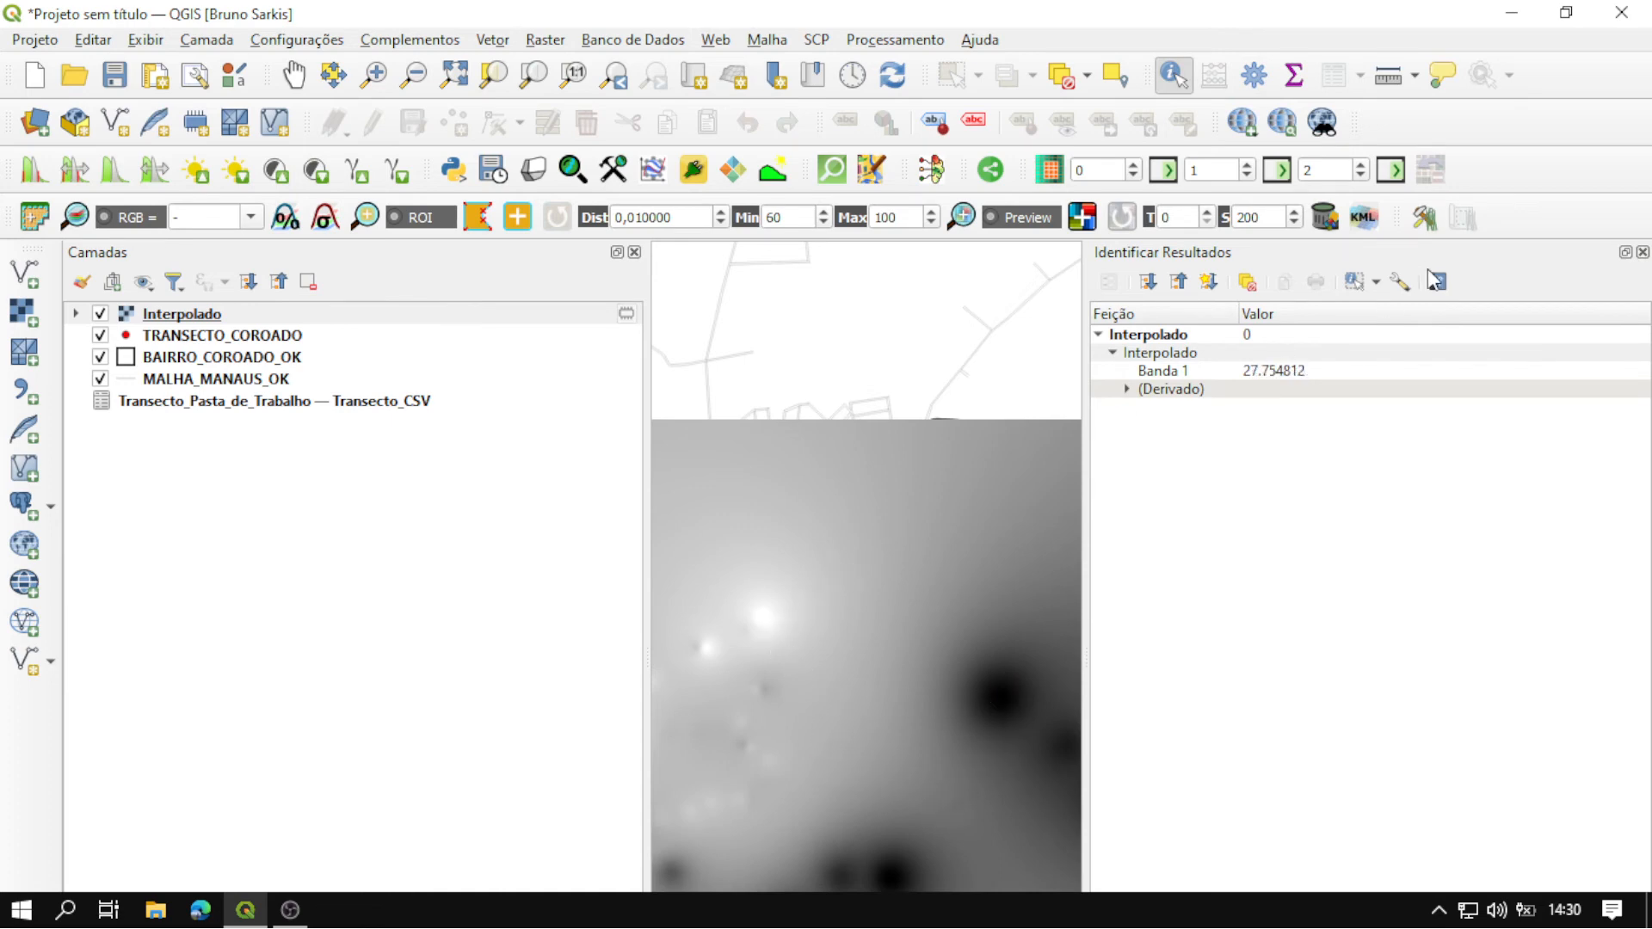
left_click(1642, 252)
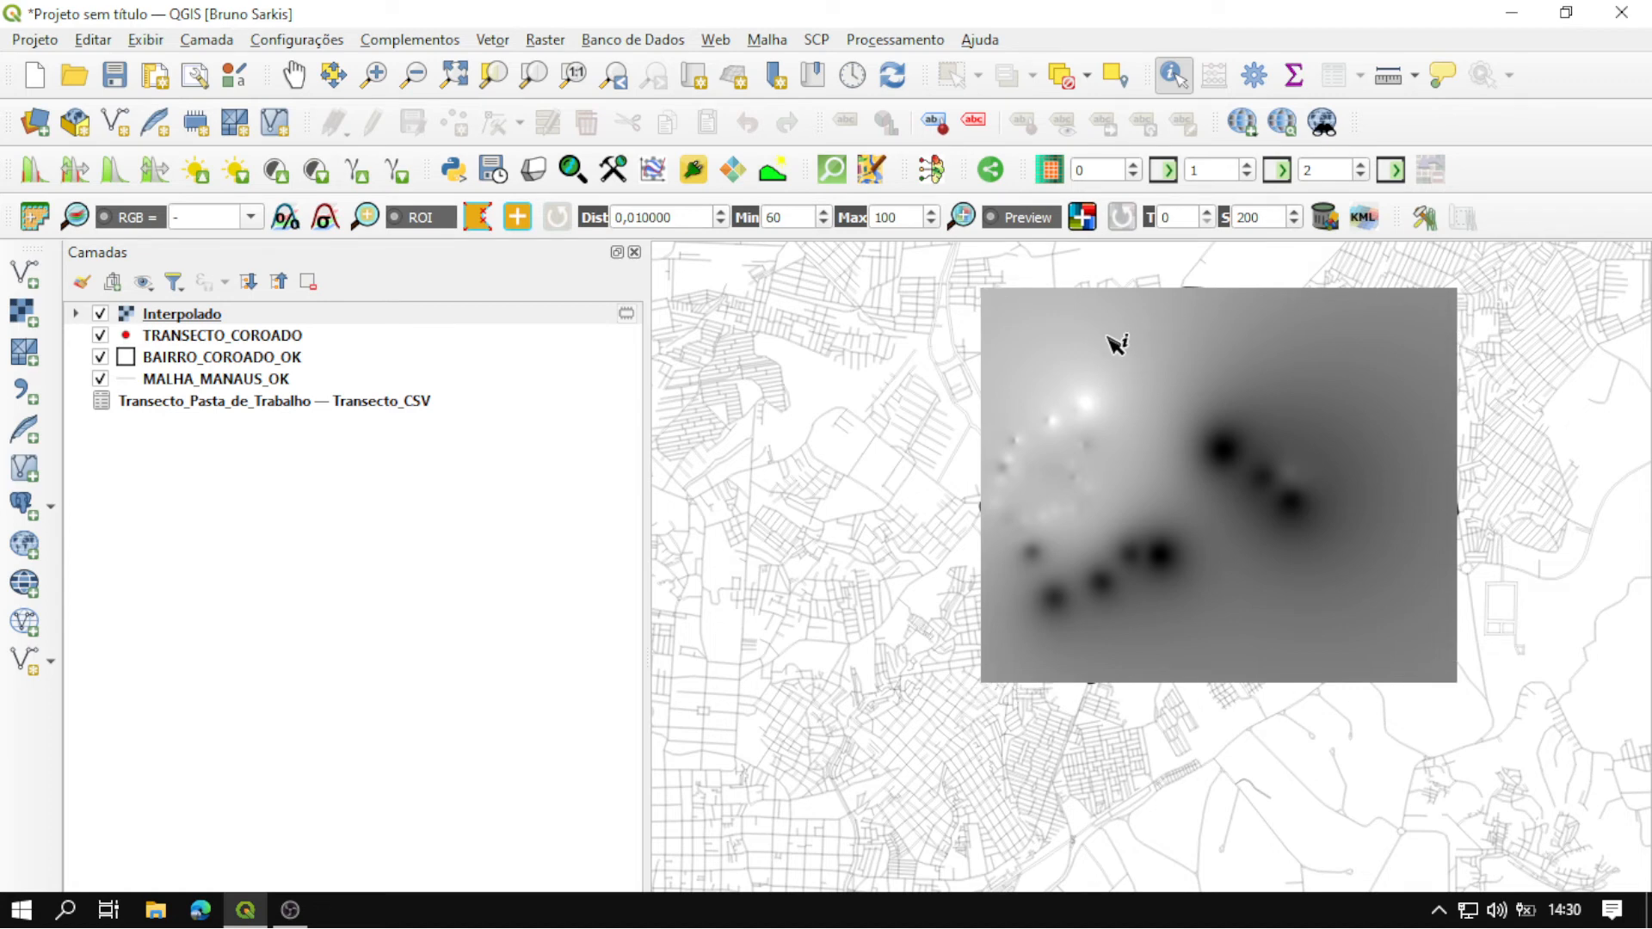
Clip the Interpolado raster by mask layer, using BAIRRO_COROADO_OK as the mask and a temporary output.
left_click(528, 41)
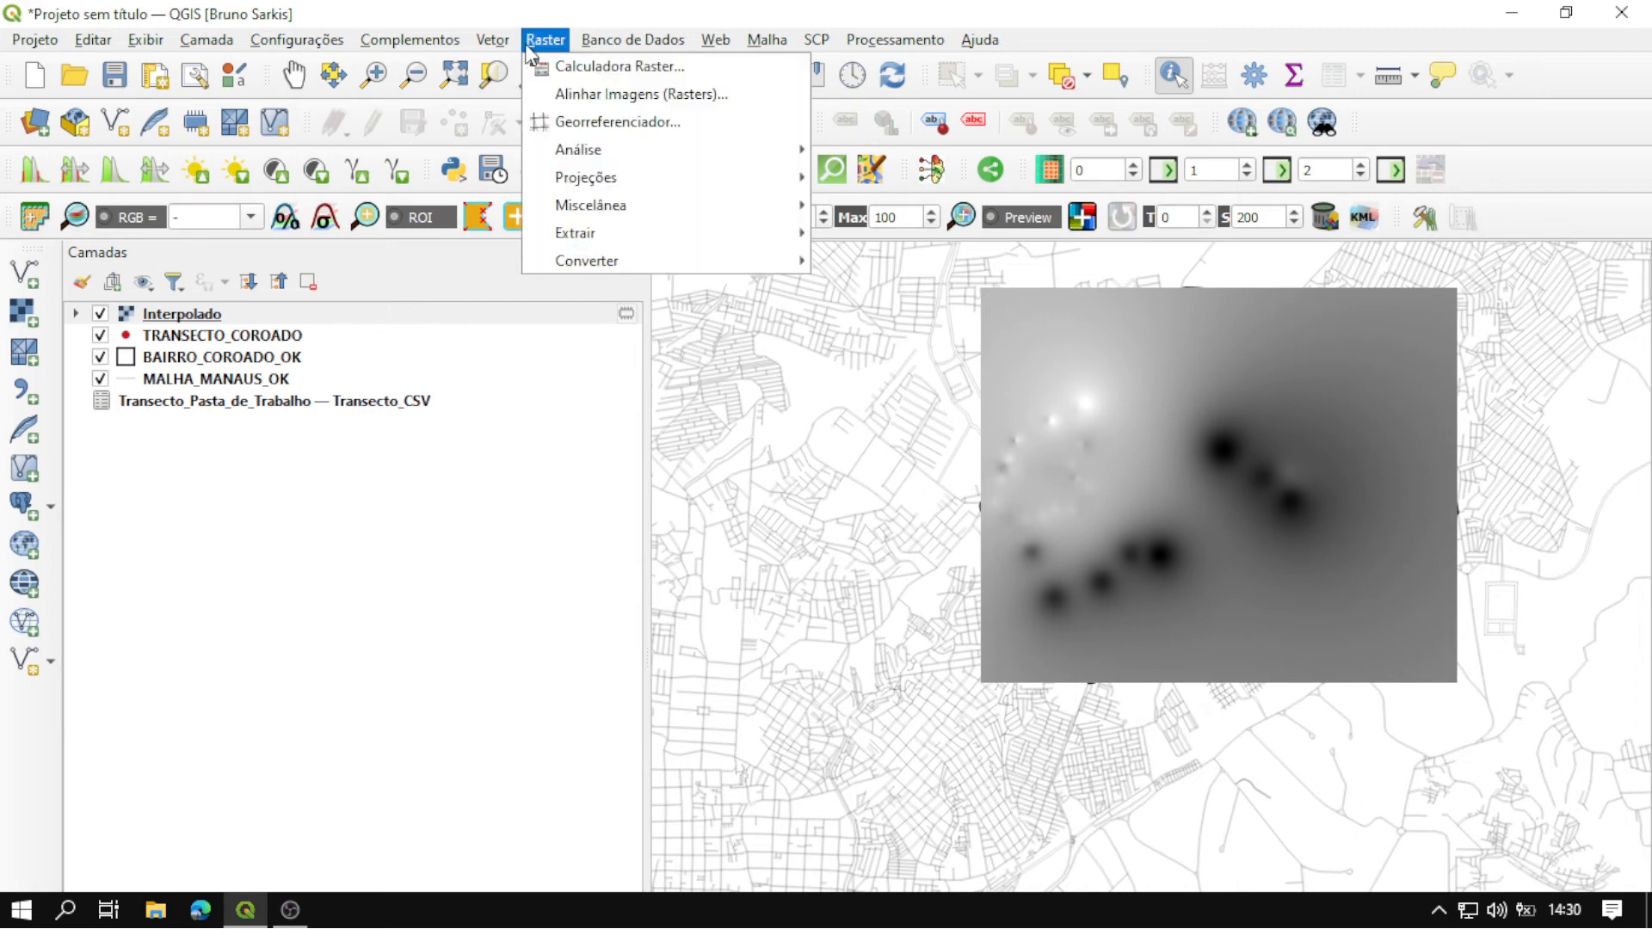
mouse_move(619, 234)
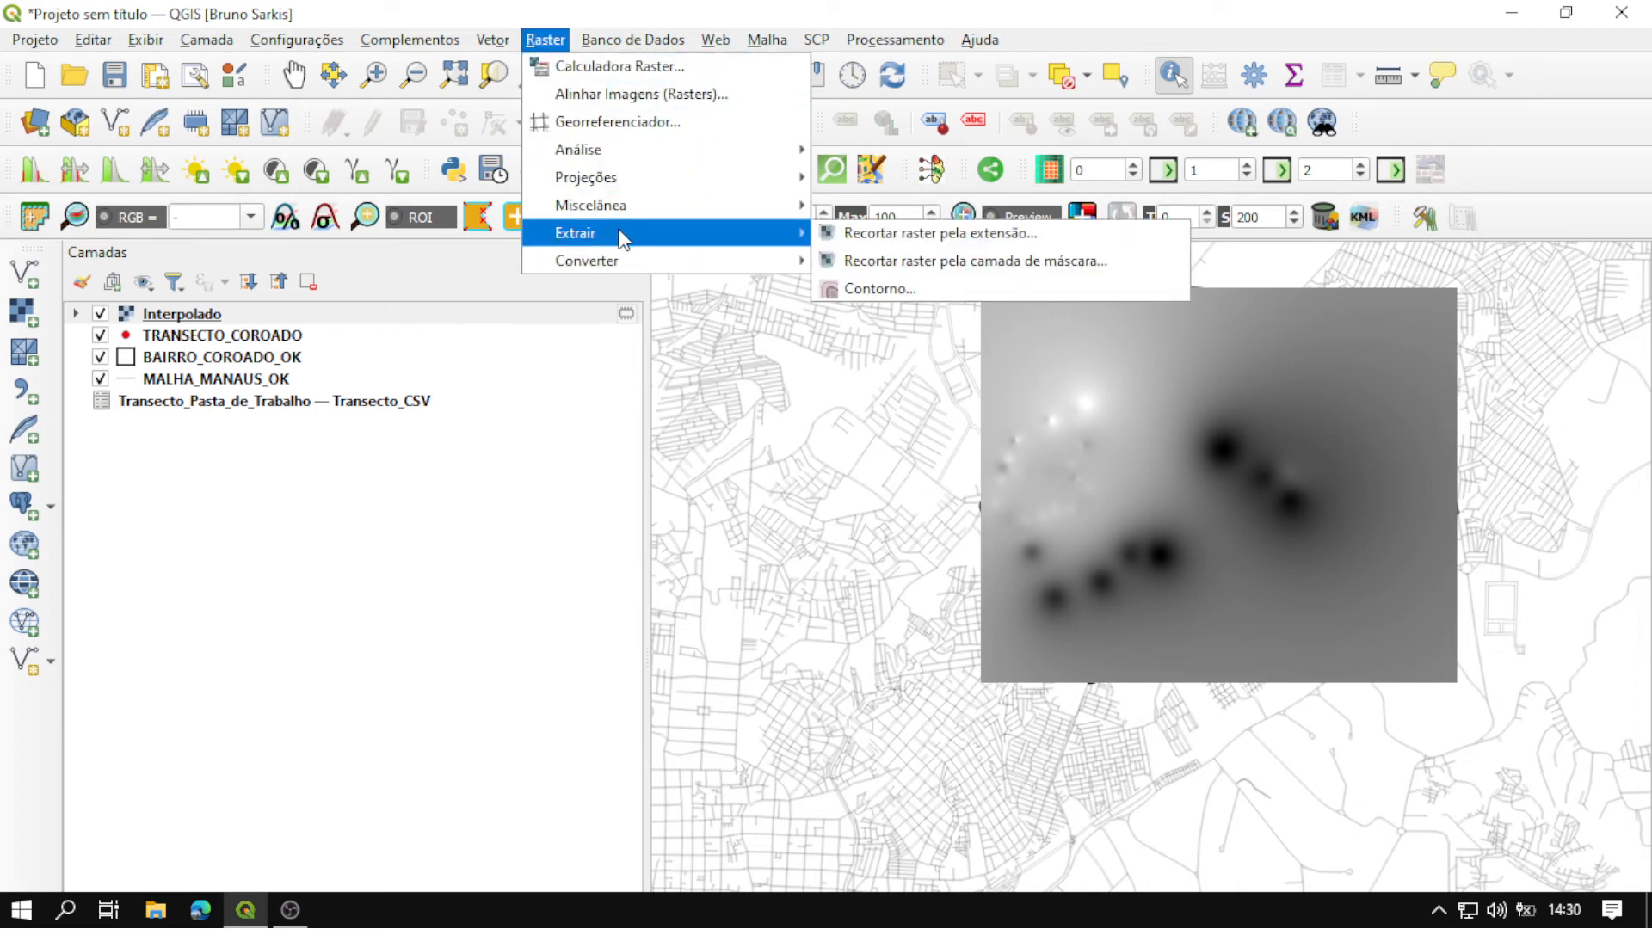
left_click(951, 271)
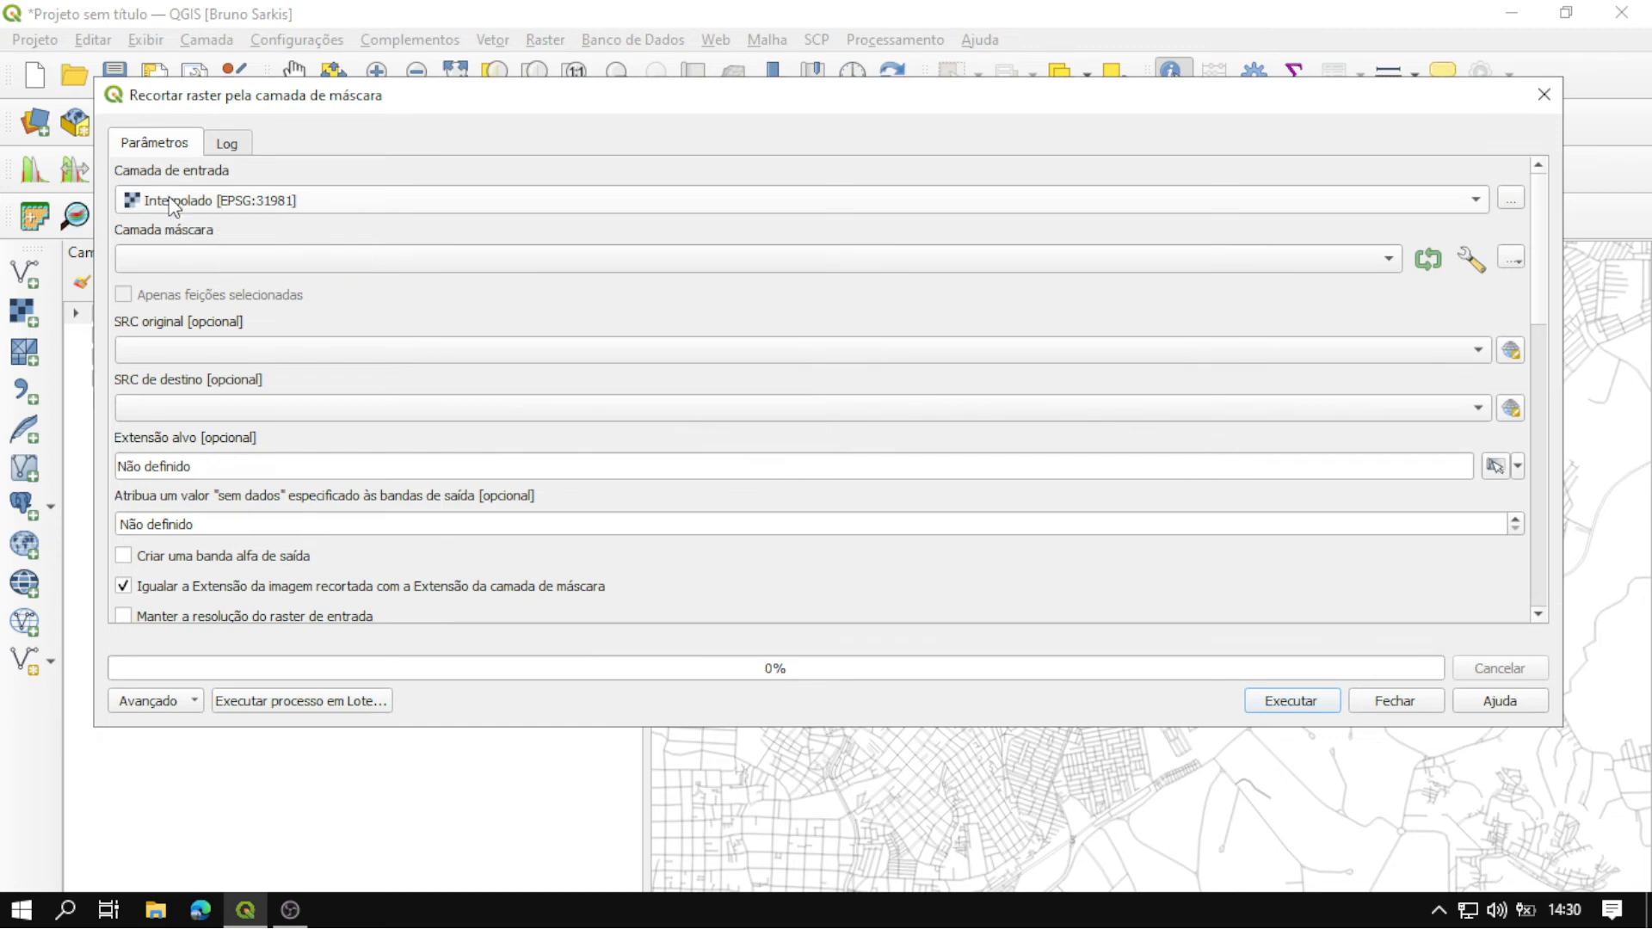
left_click(173, 205)
left_click(173, 205)
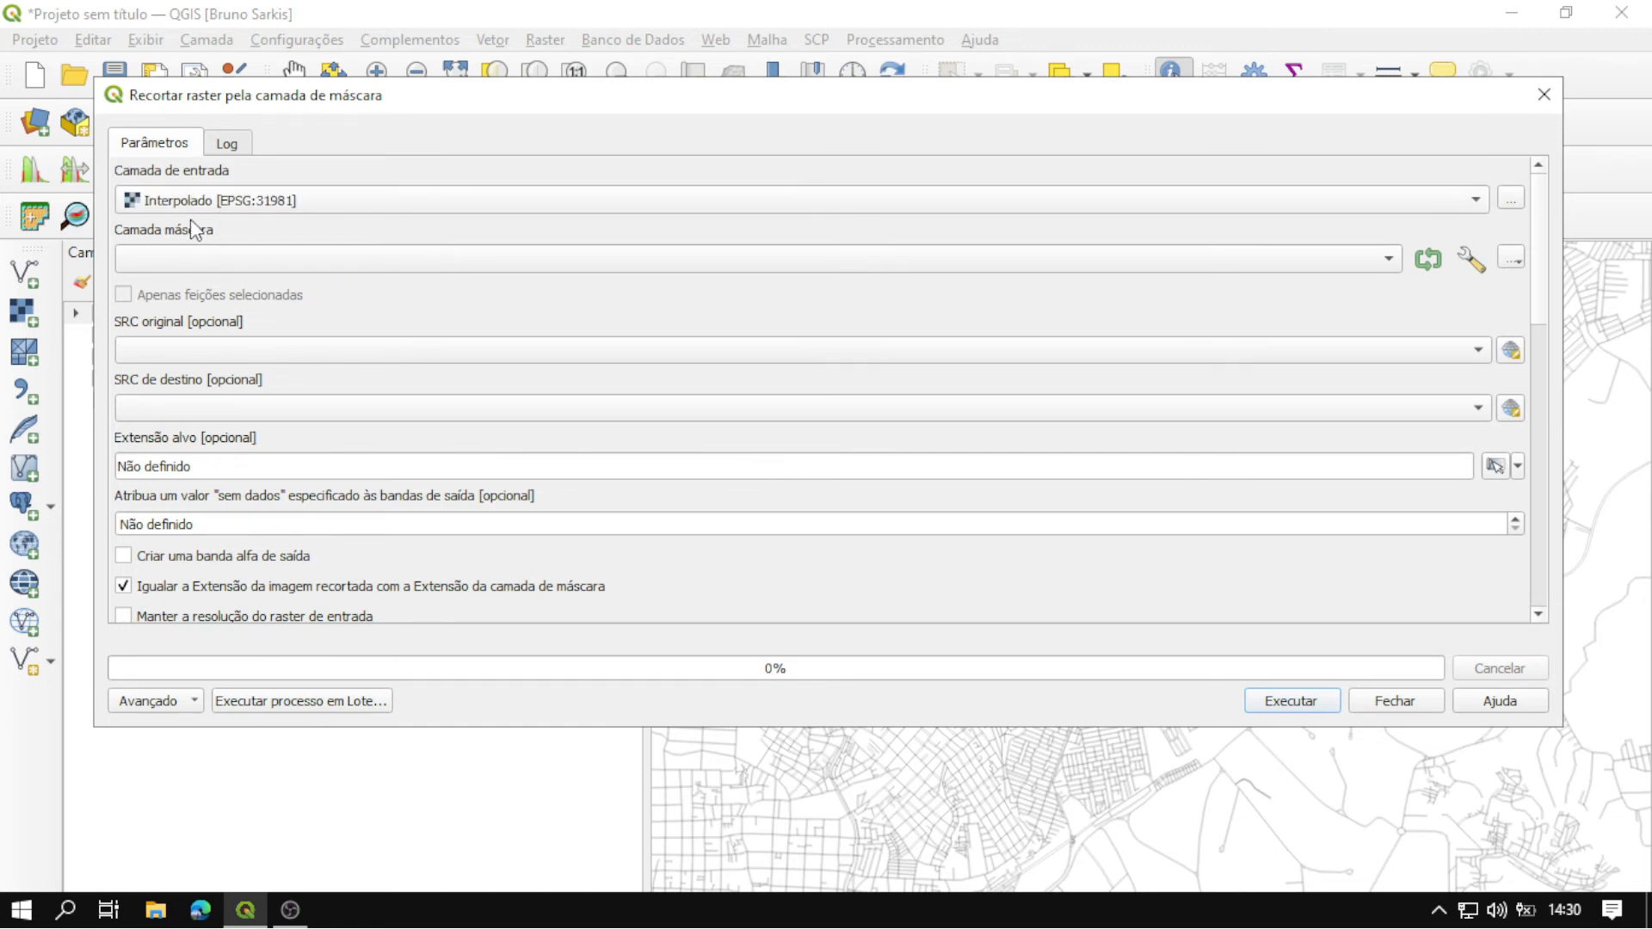
left_click(184, 261)
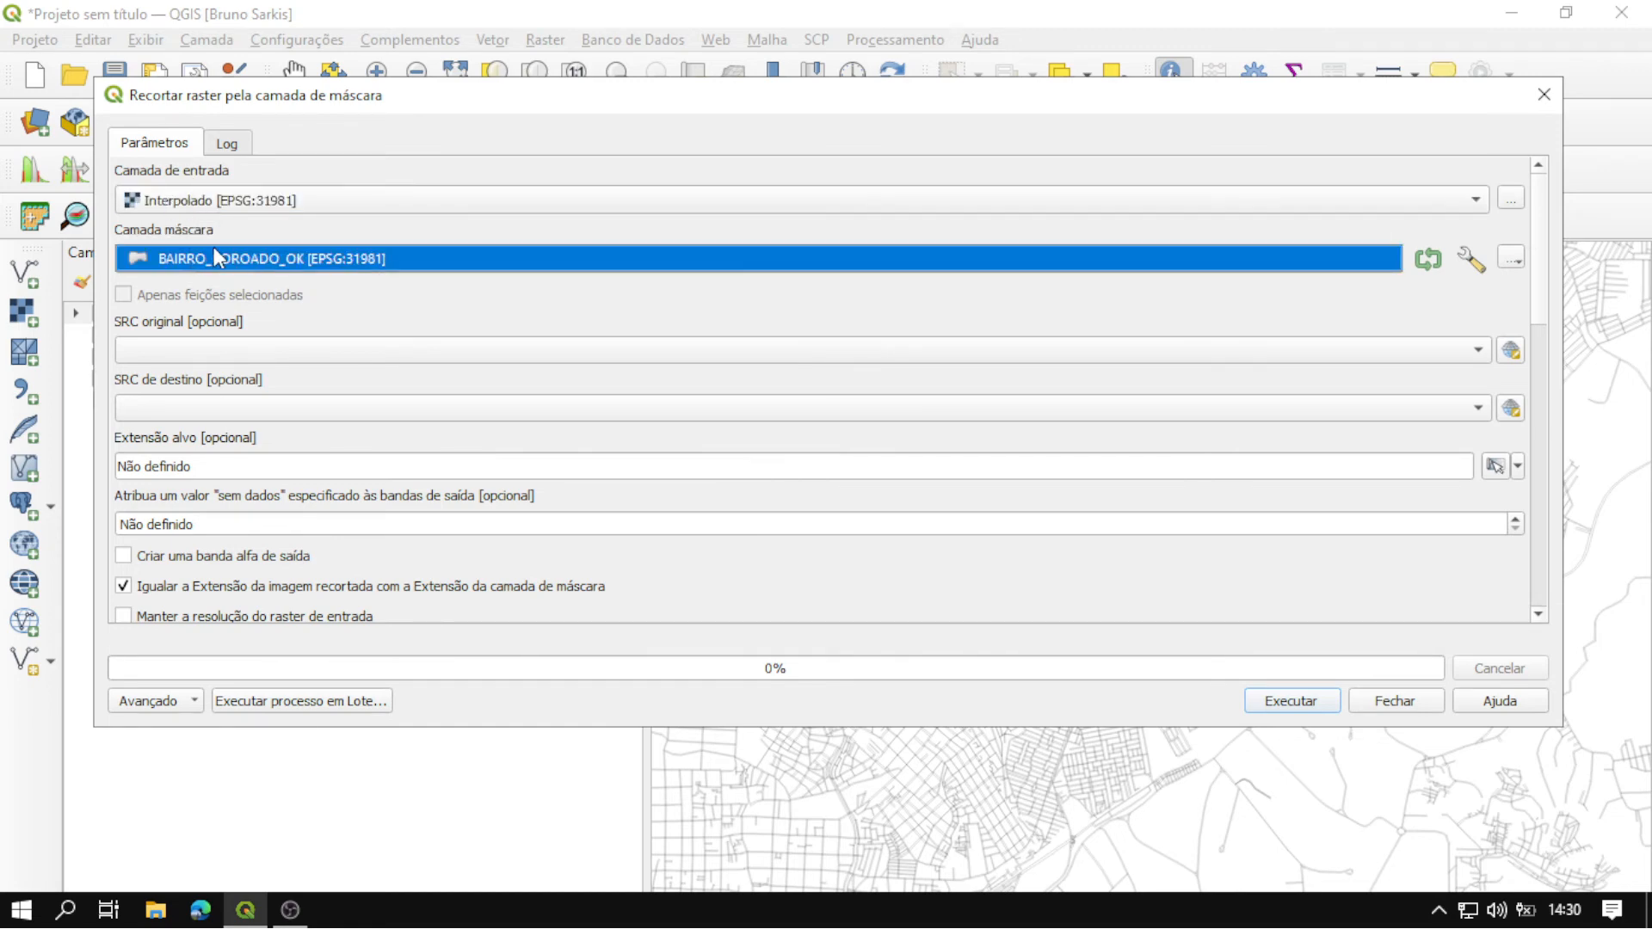
left_click(290, 259)
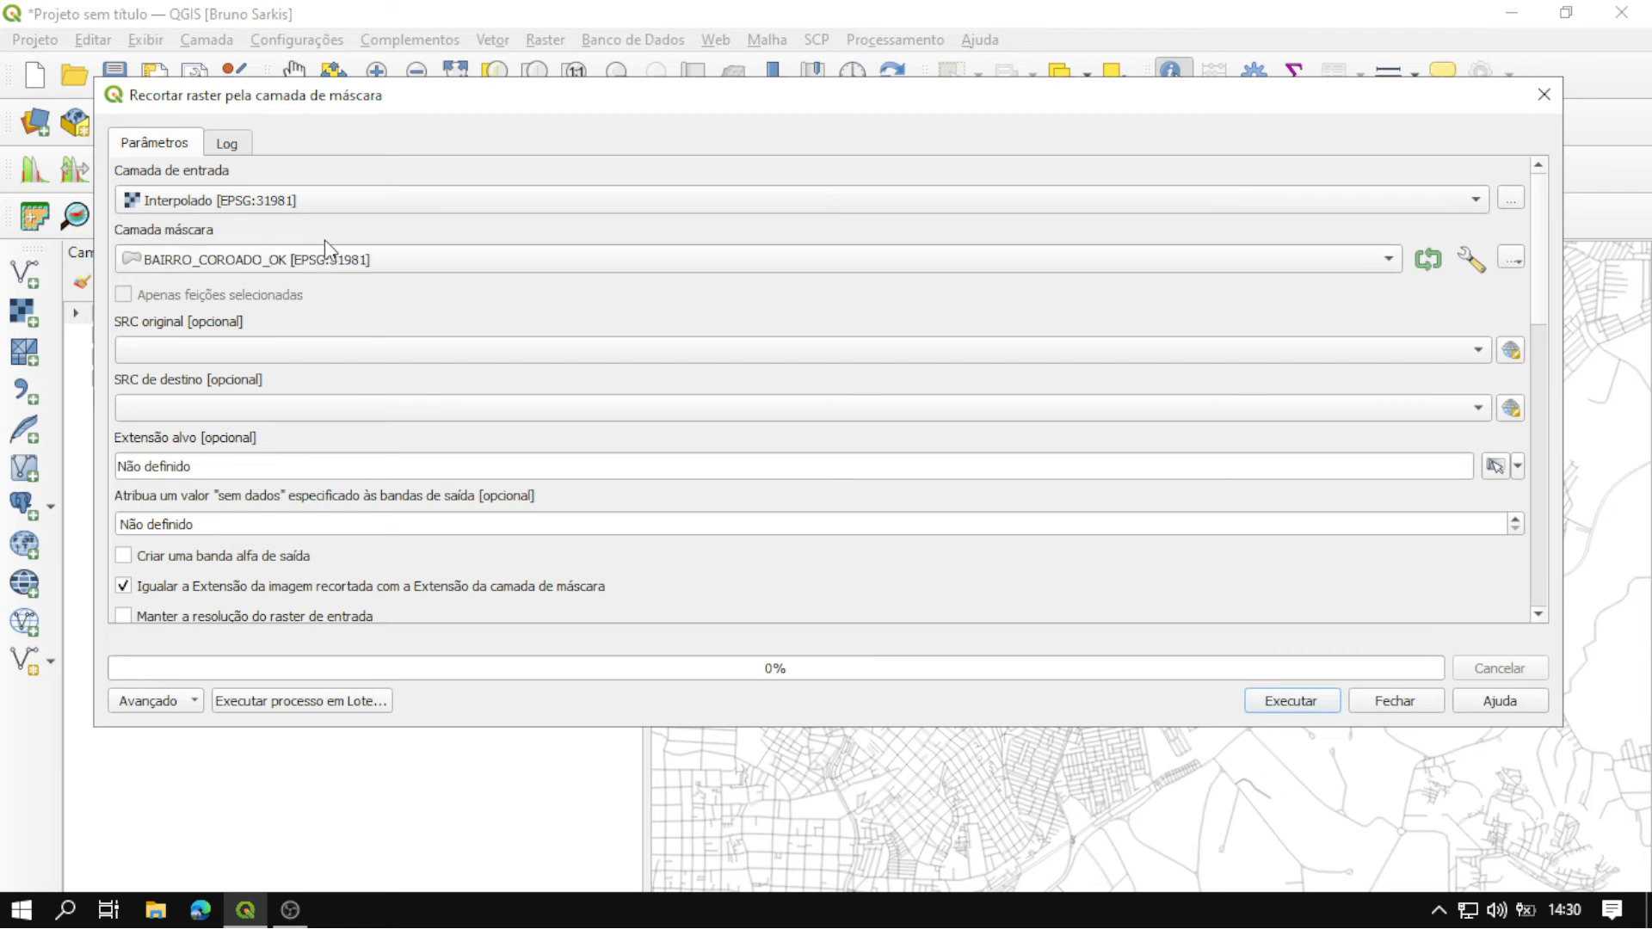
left_click(1298, 699)
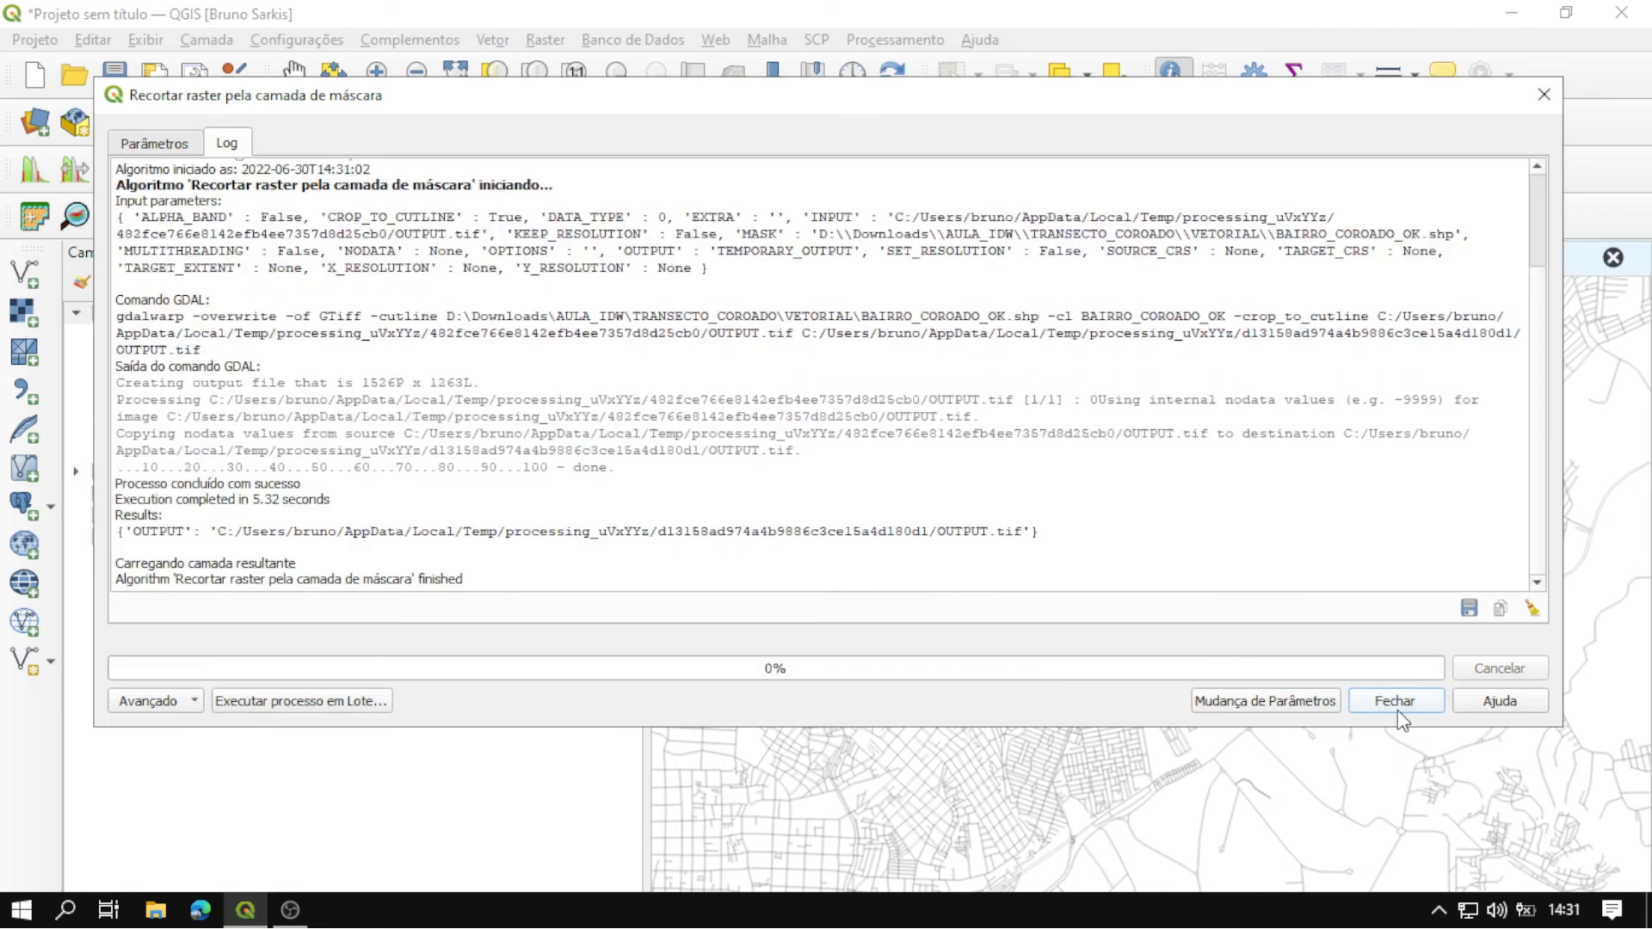
left_click(1395, 701)
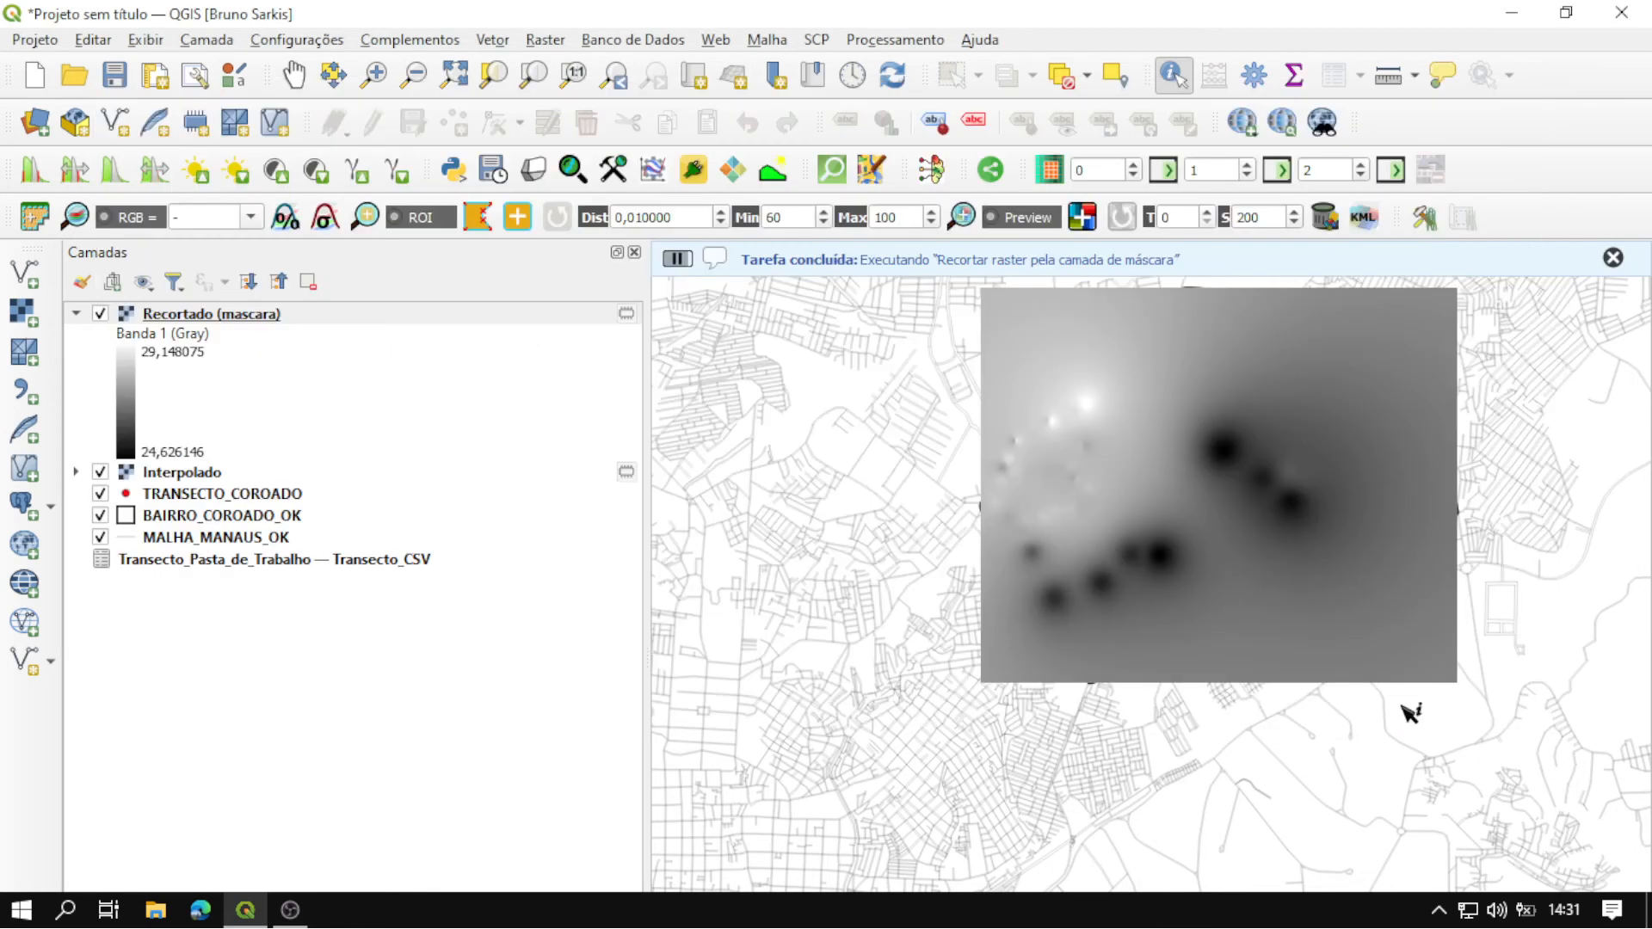
Remove the unclipped Interpolado layer from the project.
left_click(199, 480)
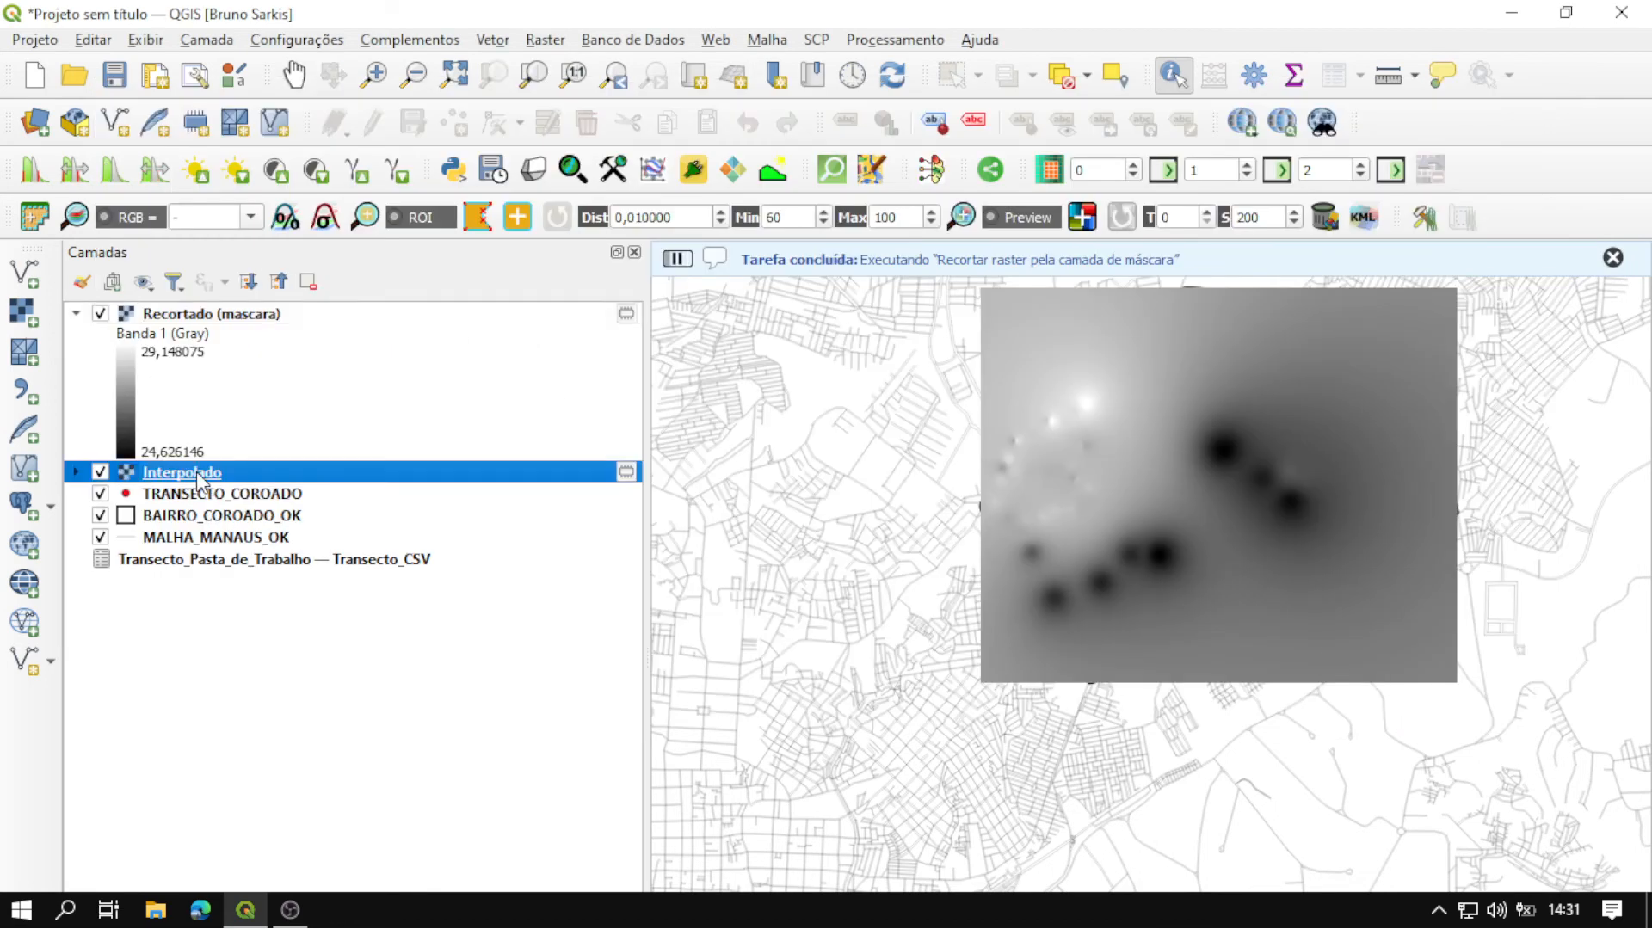
key("ctrl+d")
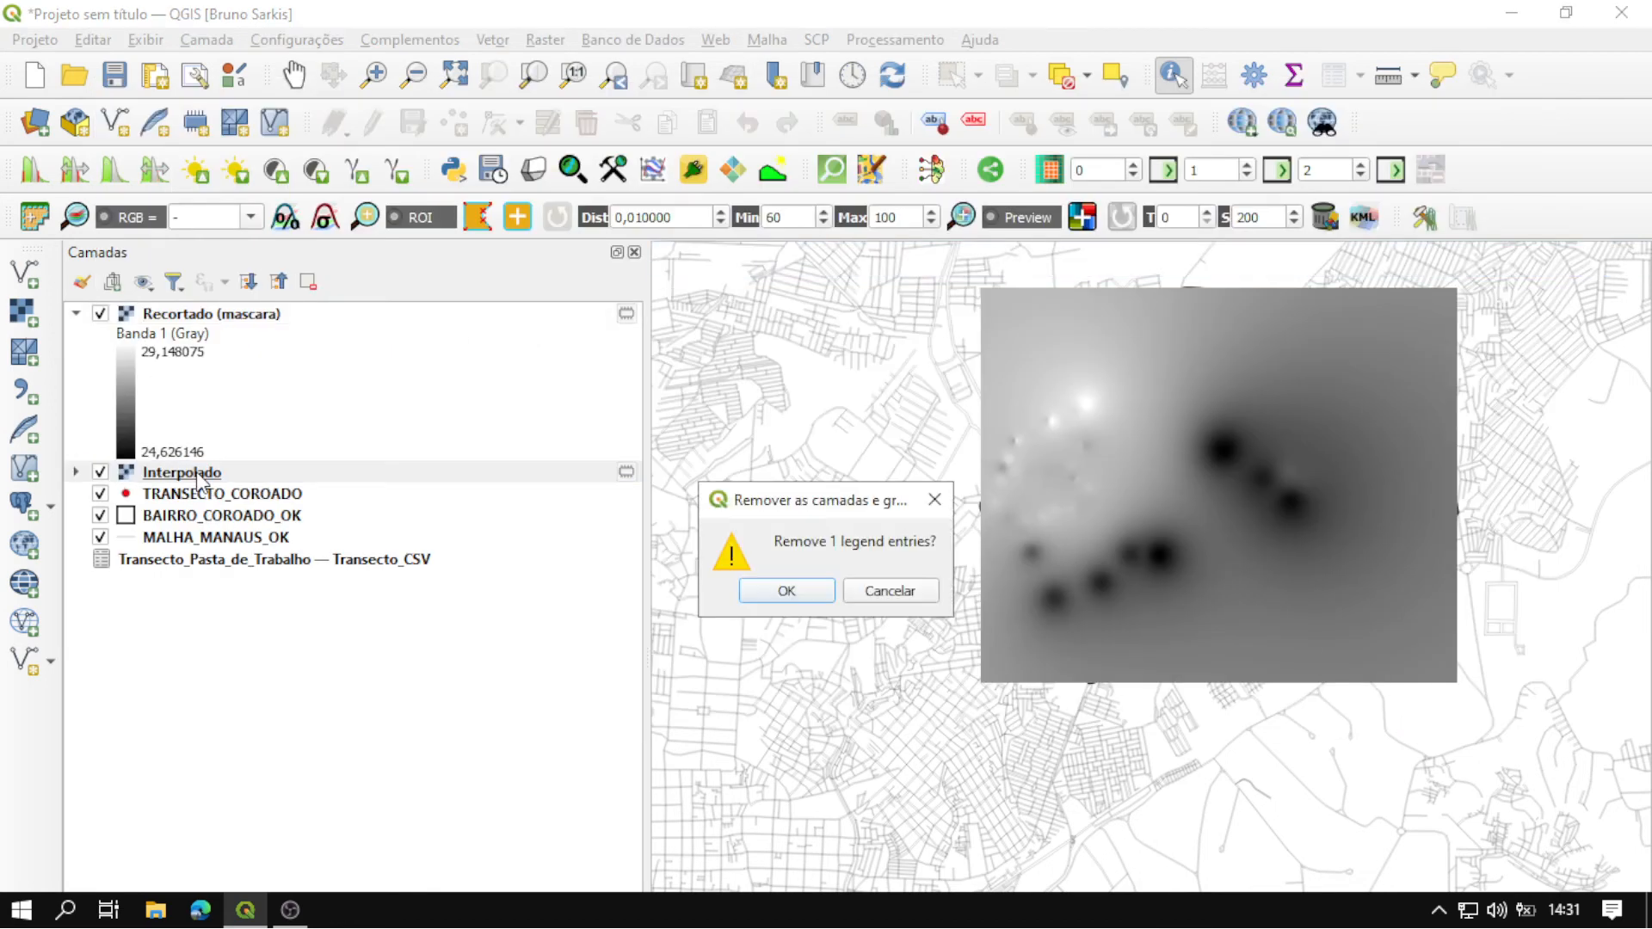
key("Return")
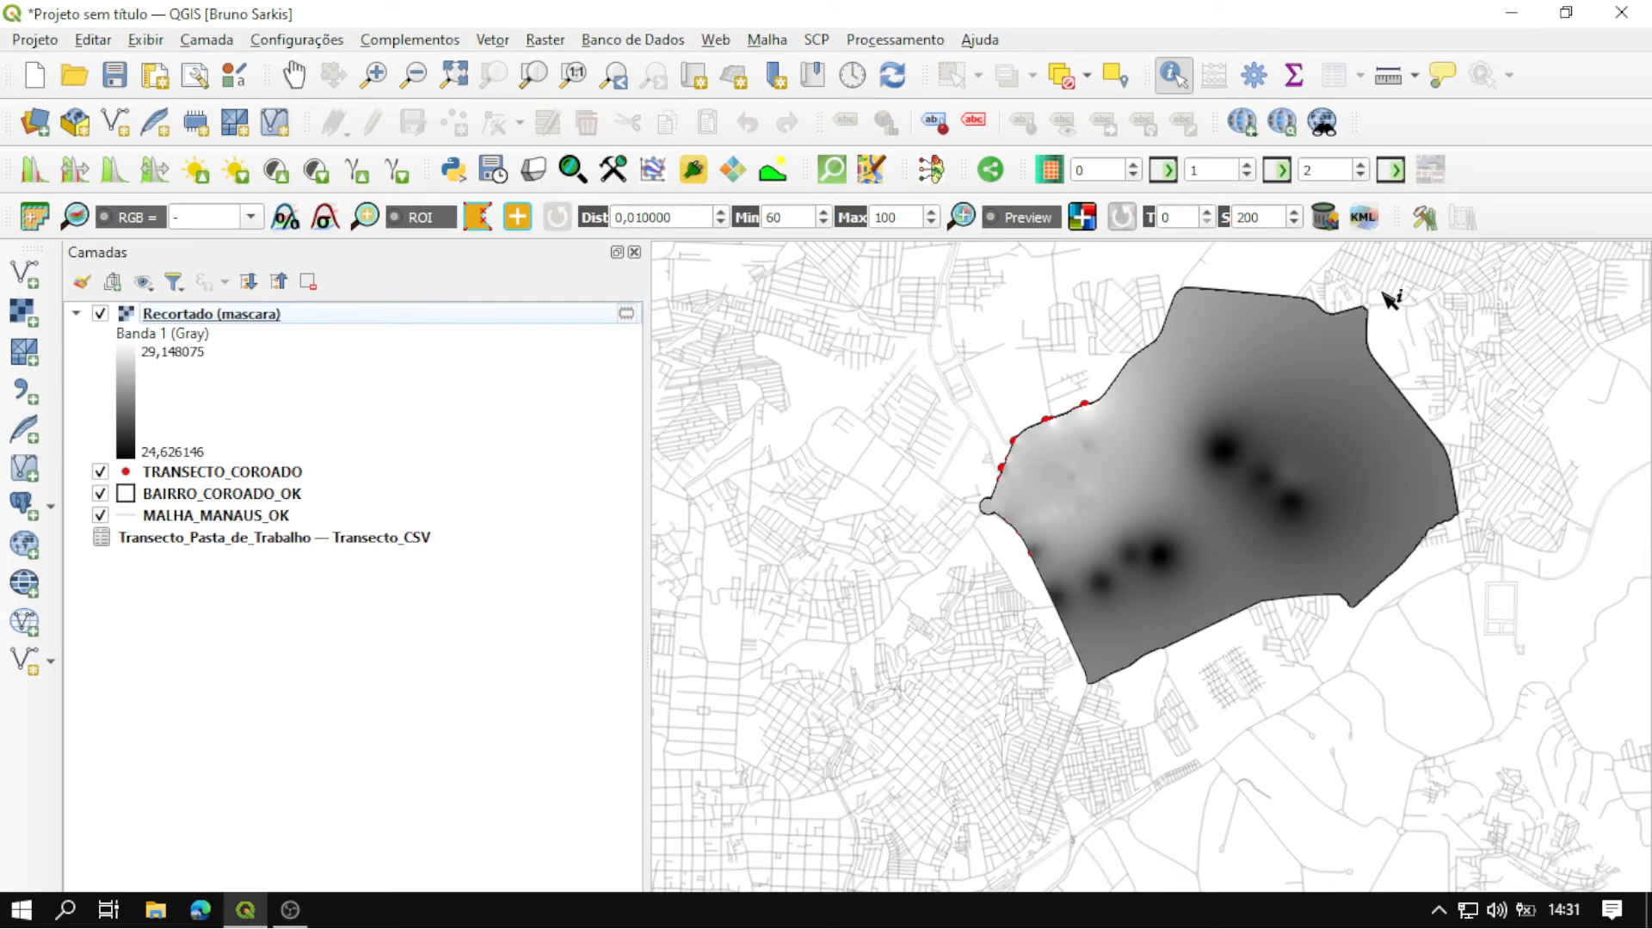
Export the Recortado (mascara) raster as a GeoTIFF named IDW_19h_15_06 in the Downloads AULA_IDW folder, adding it to the map.
left_click(250, 317)
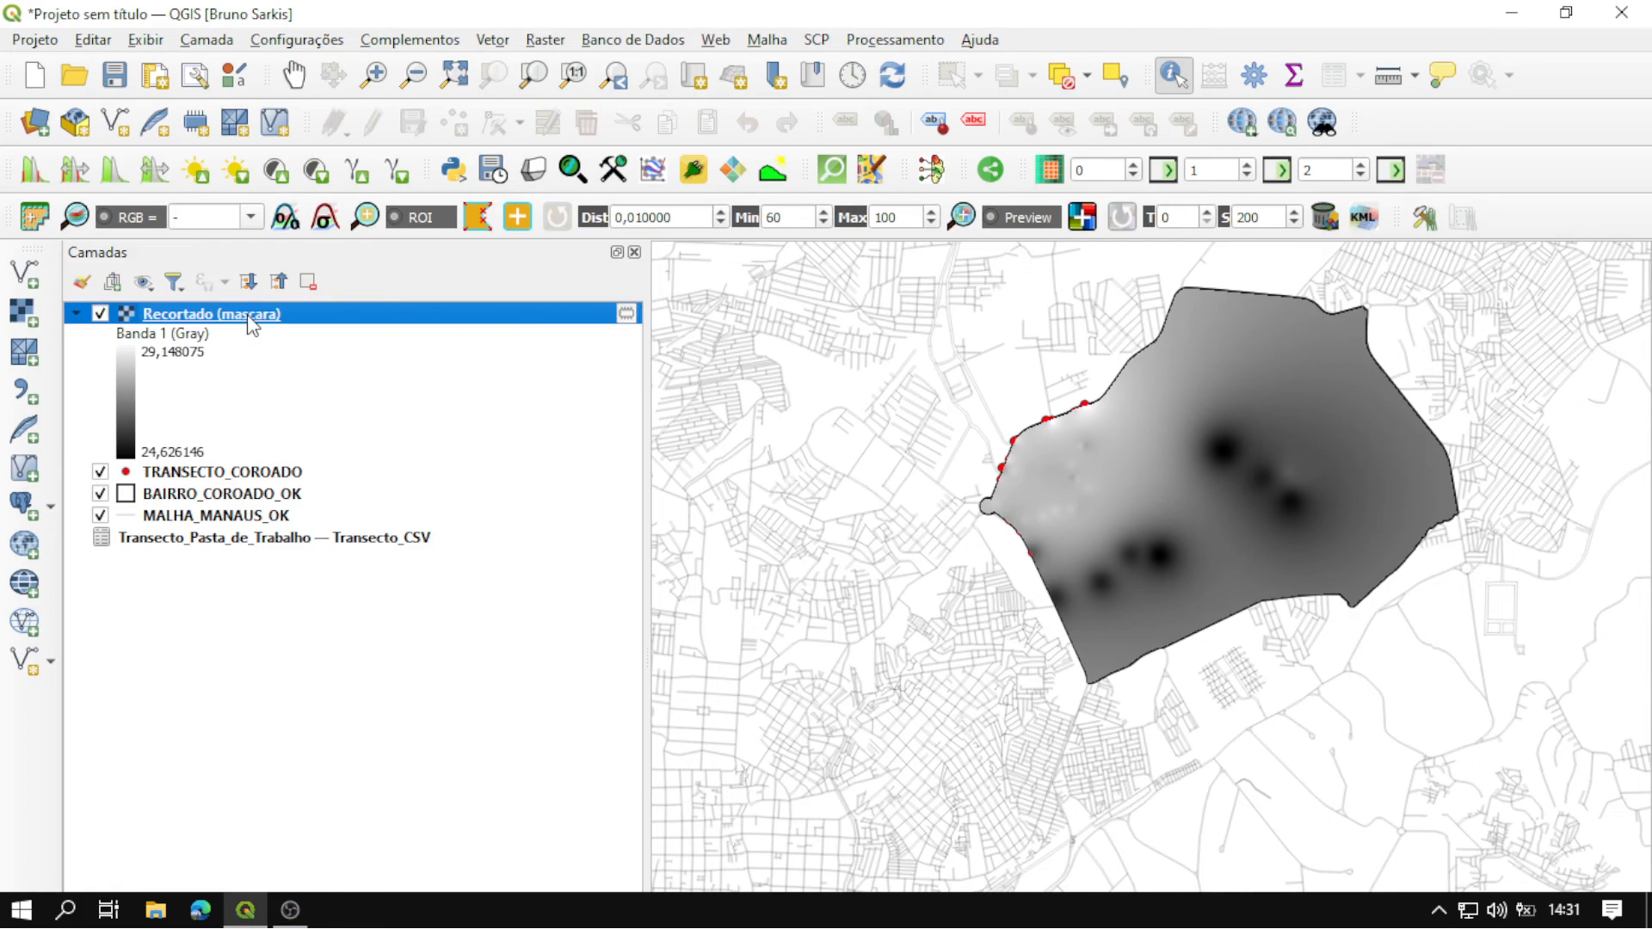
right_click(250, 320)
mouse_move(499, 679)
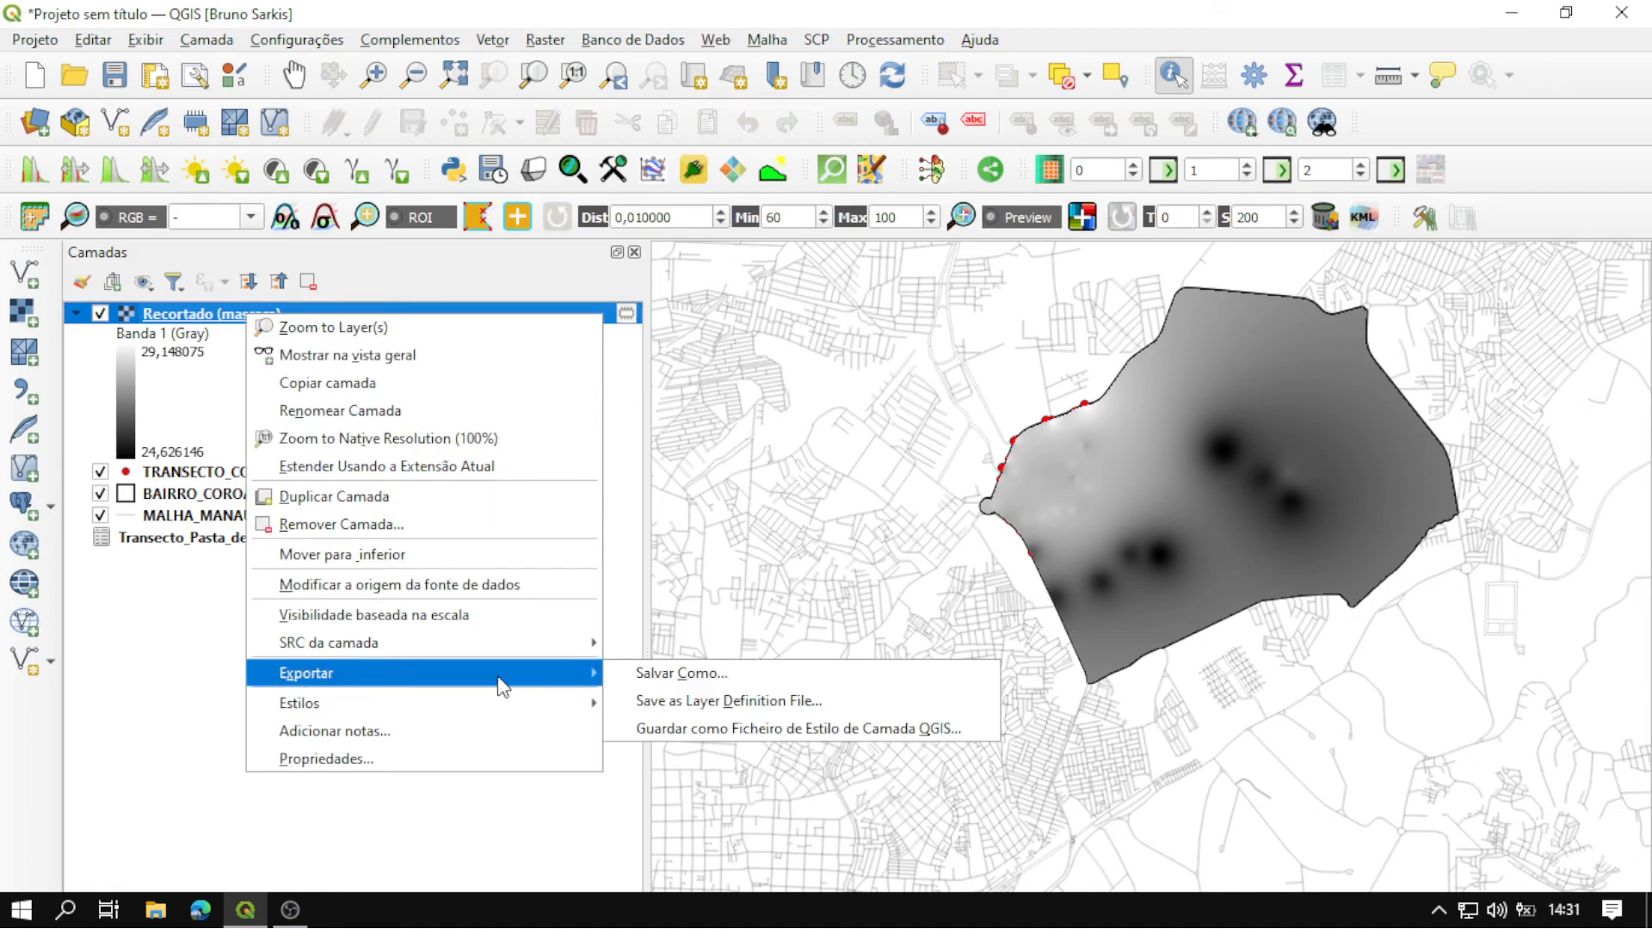
left_click(667, 674)
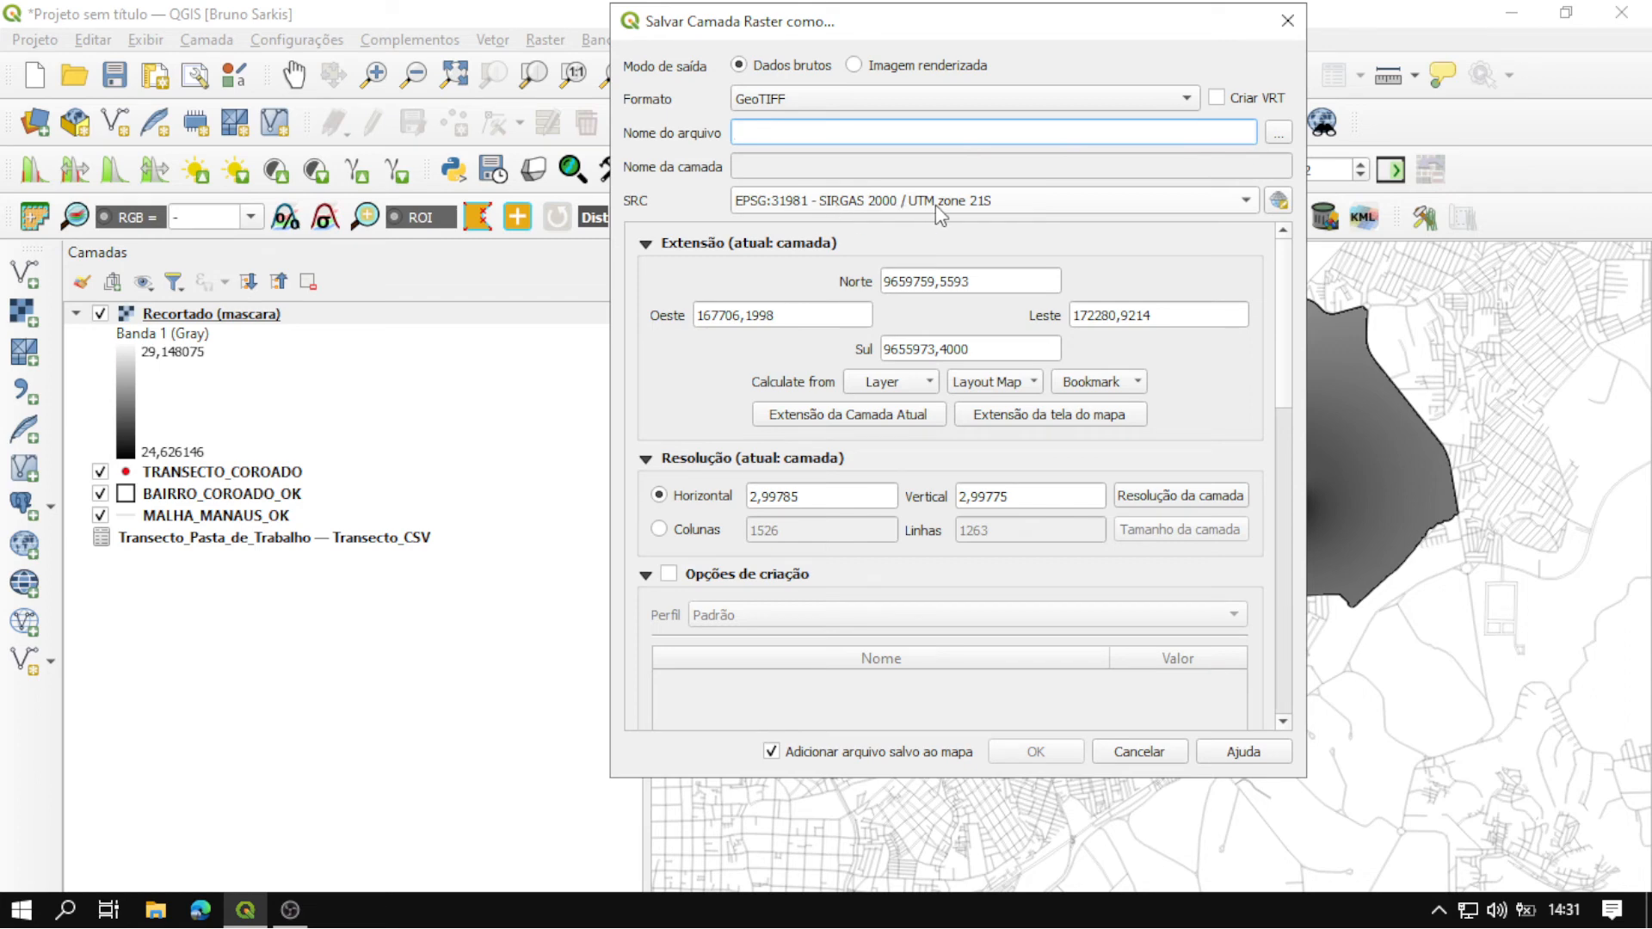
left_click(1281, 132)
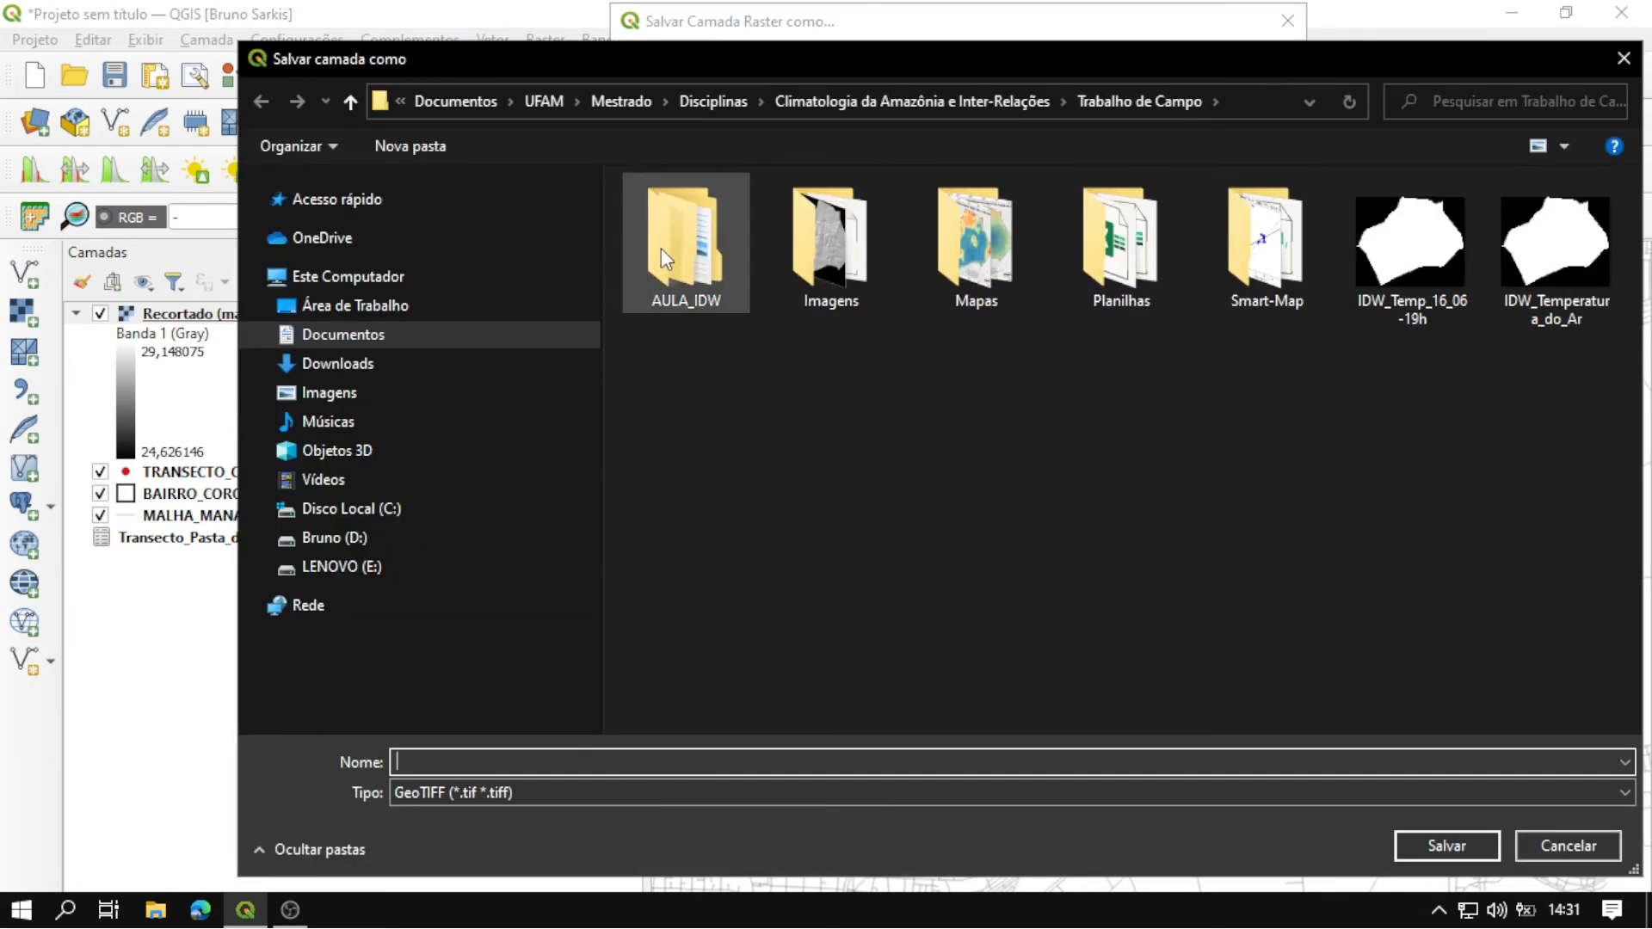
left_click(368, 365)
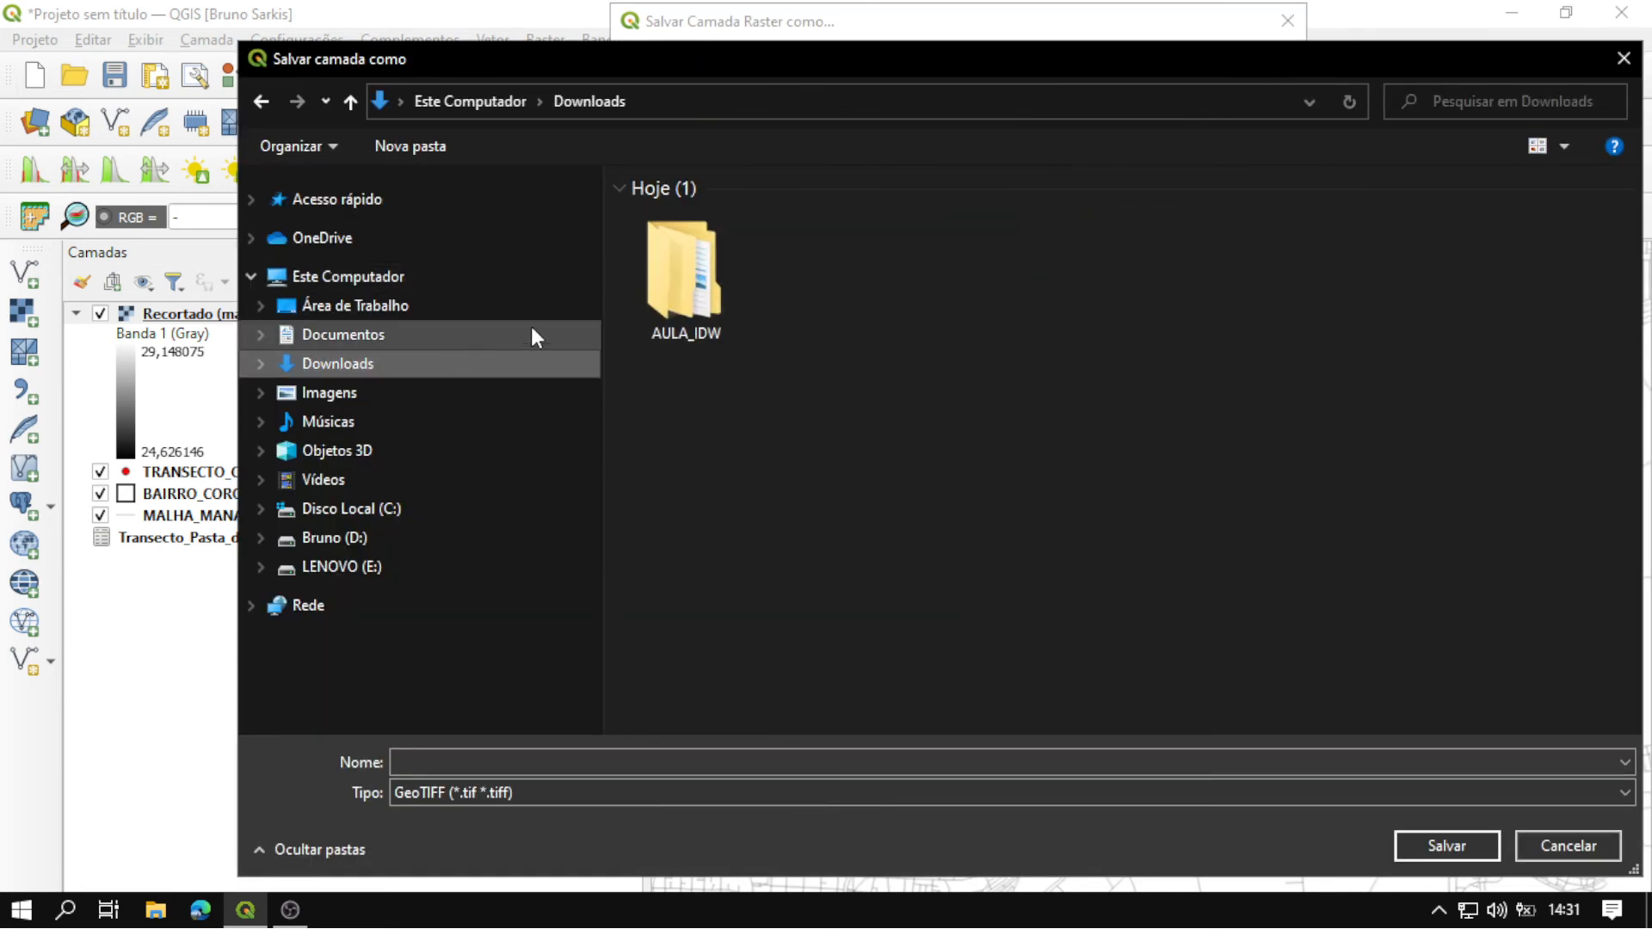
double_click(685, 274)
left_click(593, 756)
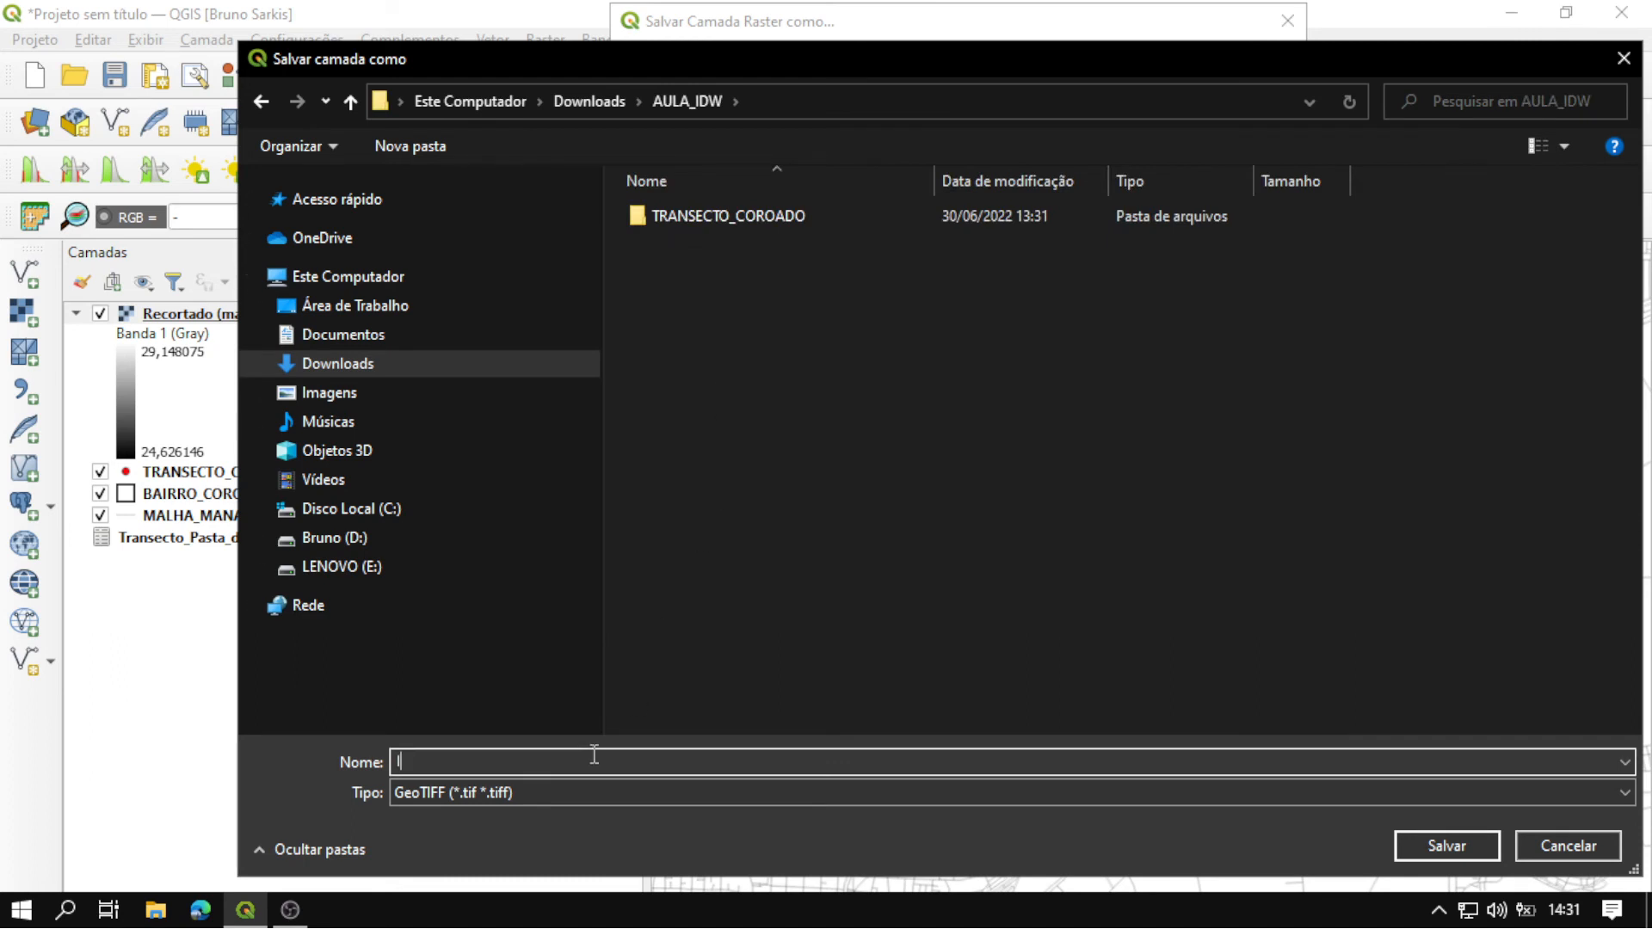
type("IDW_19h_15_06")
left_click(1443, 848)
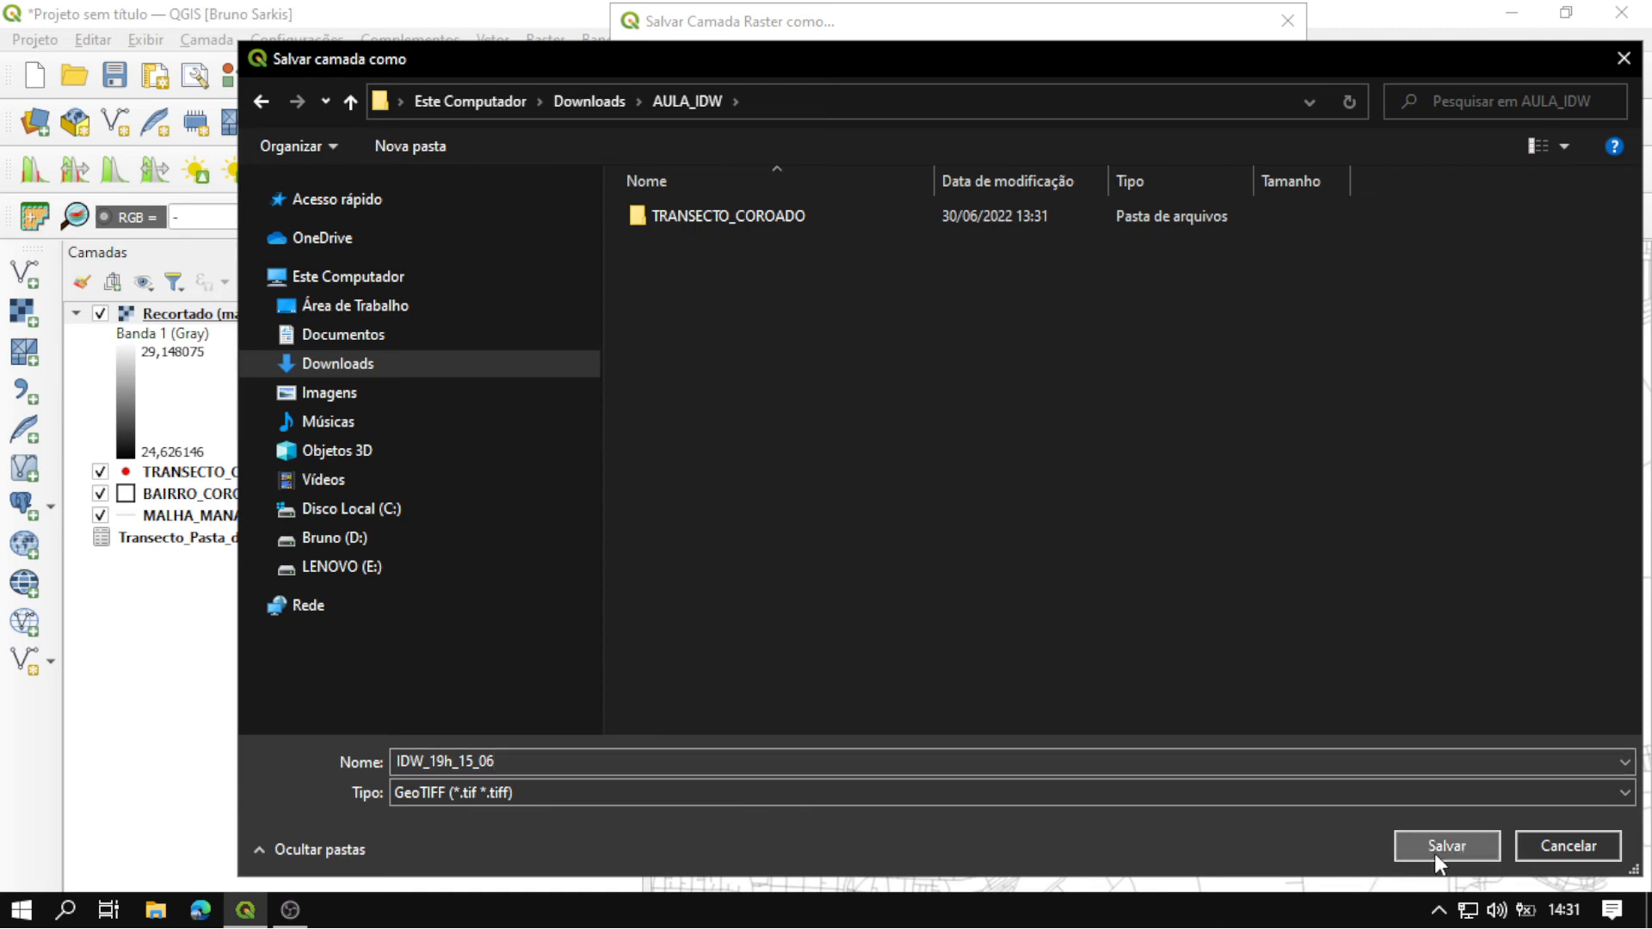
left_click(1049, 757)
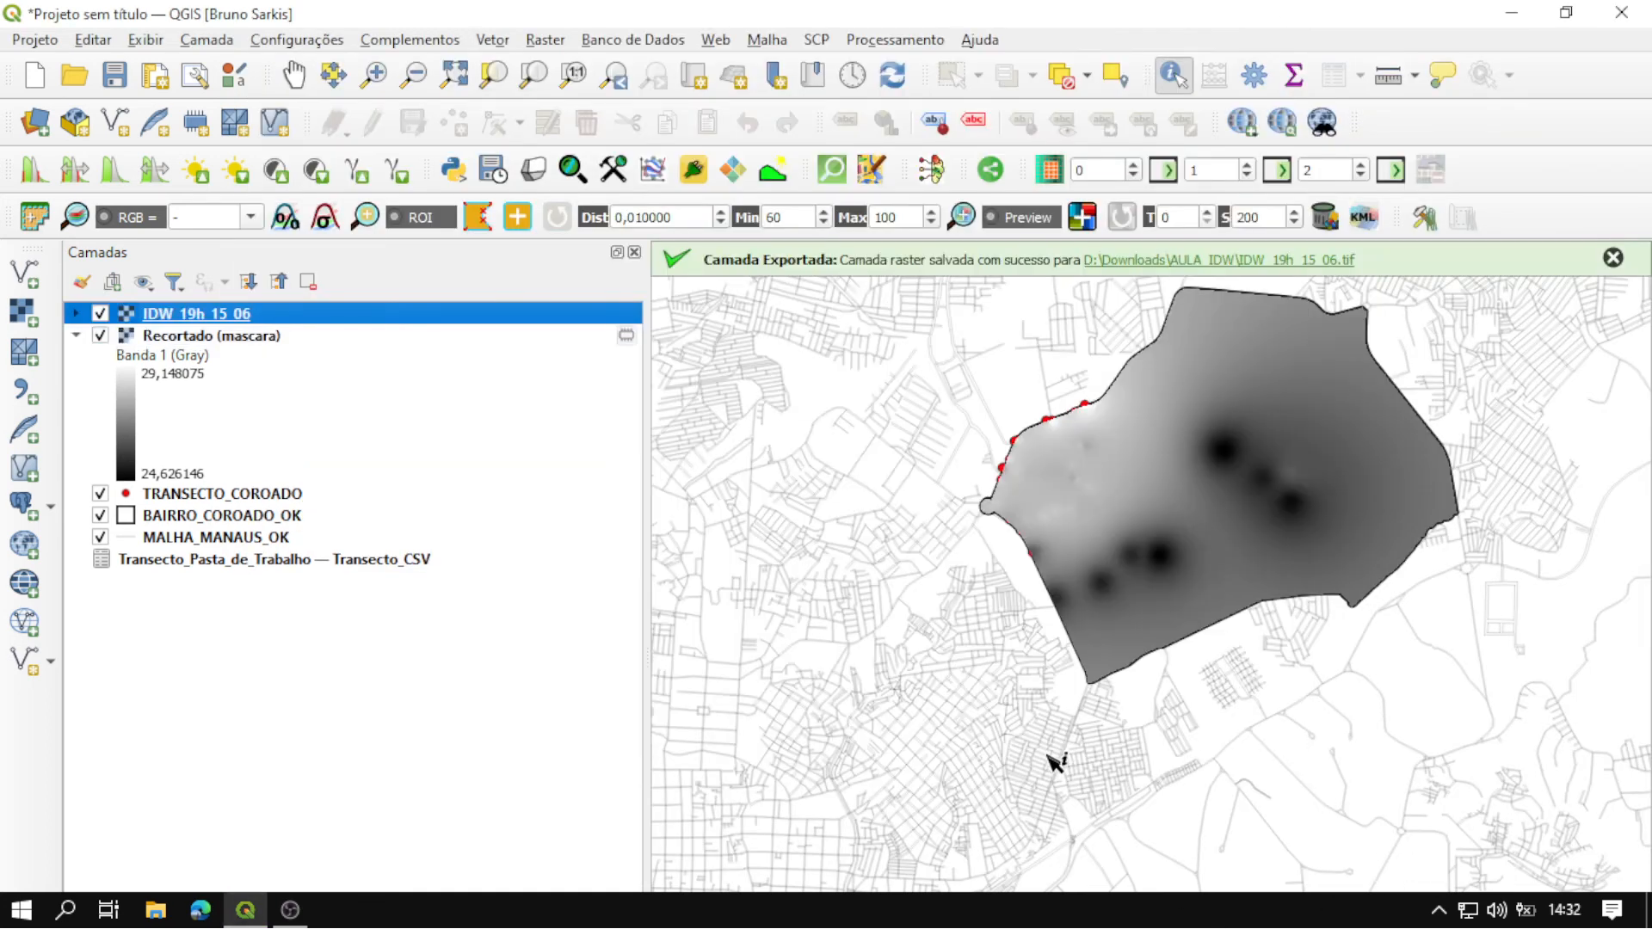
Remove the temporary Recortado (mascara) layer from the project.
left_click(247, 337)
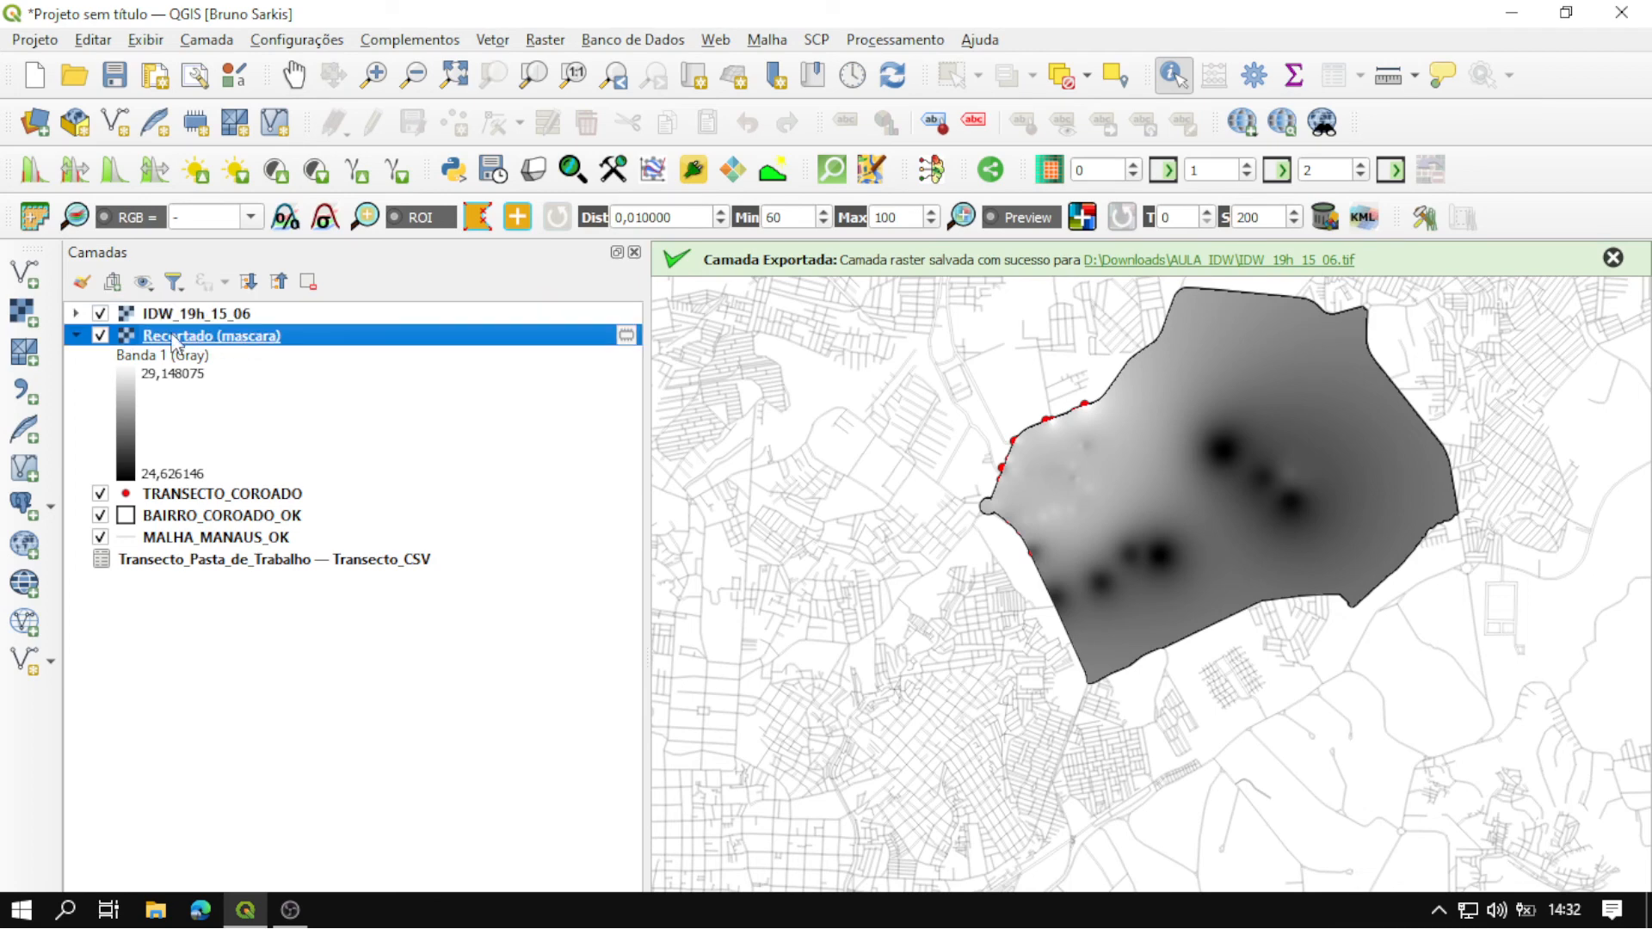
key("ctrl+d")
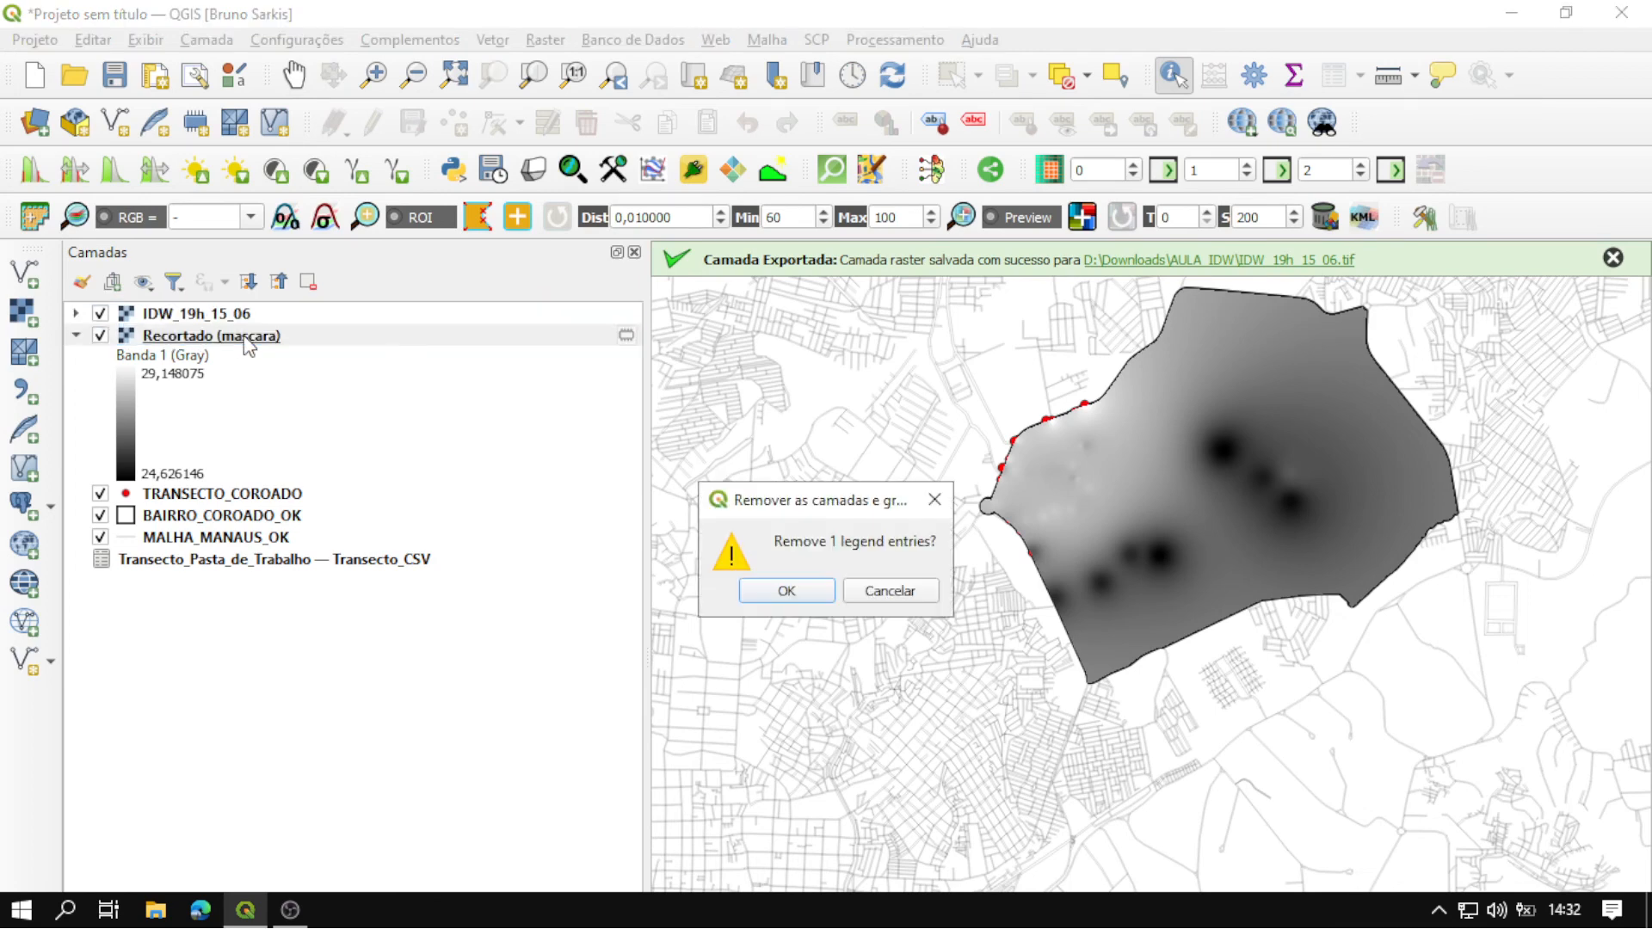
key("Return")
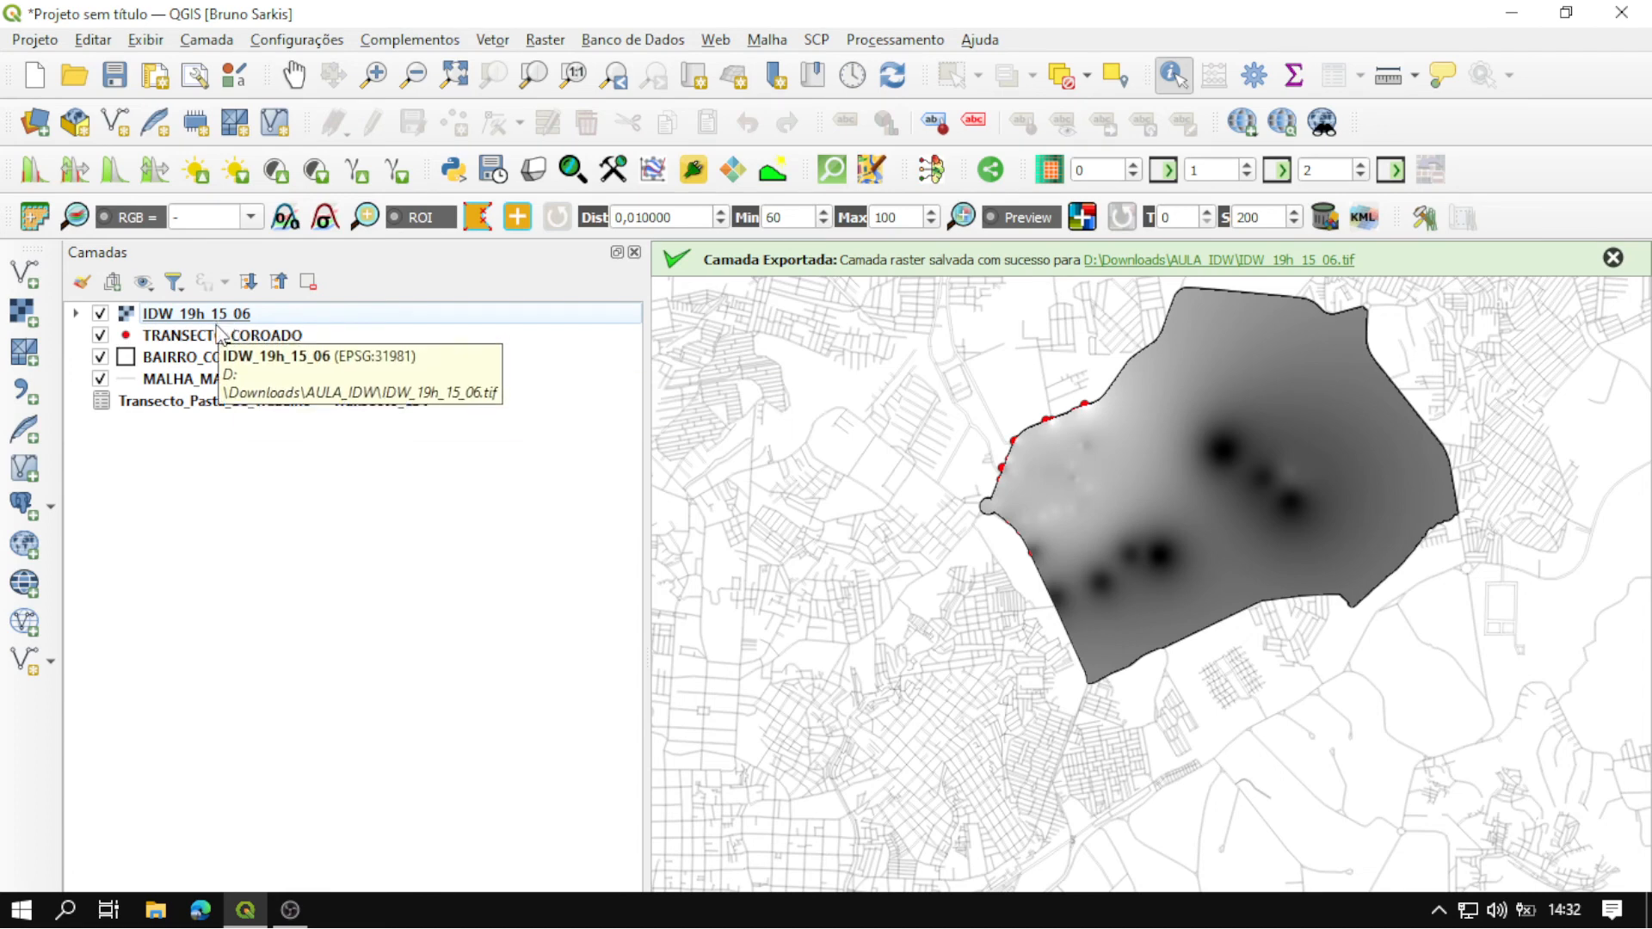
left_click(218, 333)
left_click(210, 317)
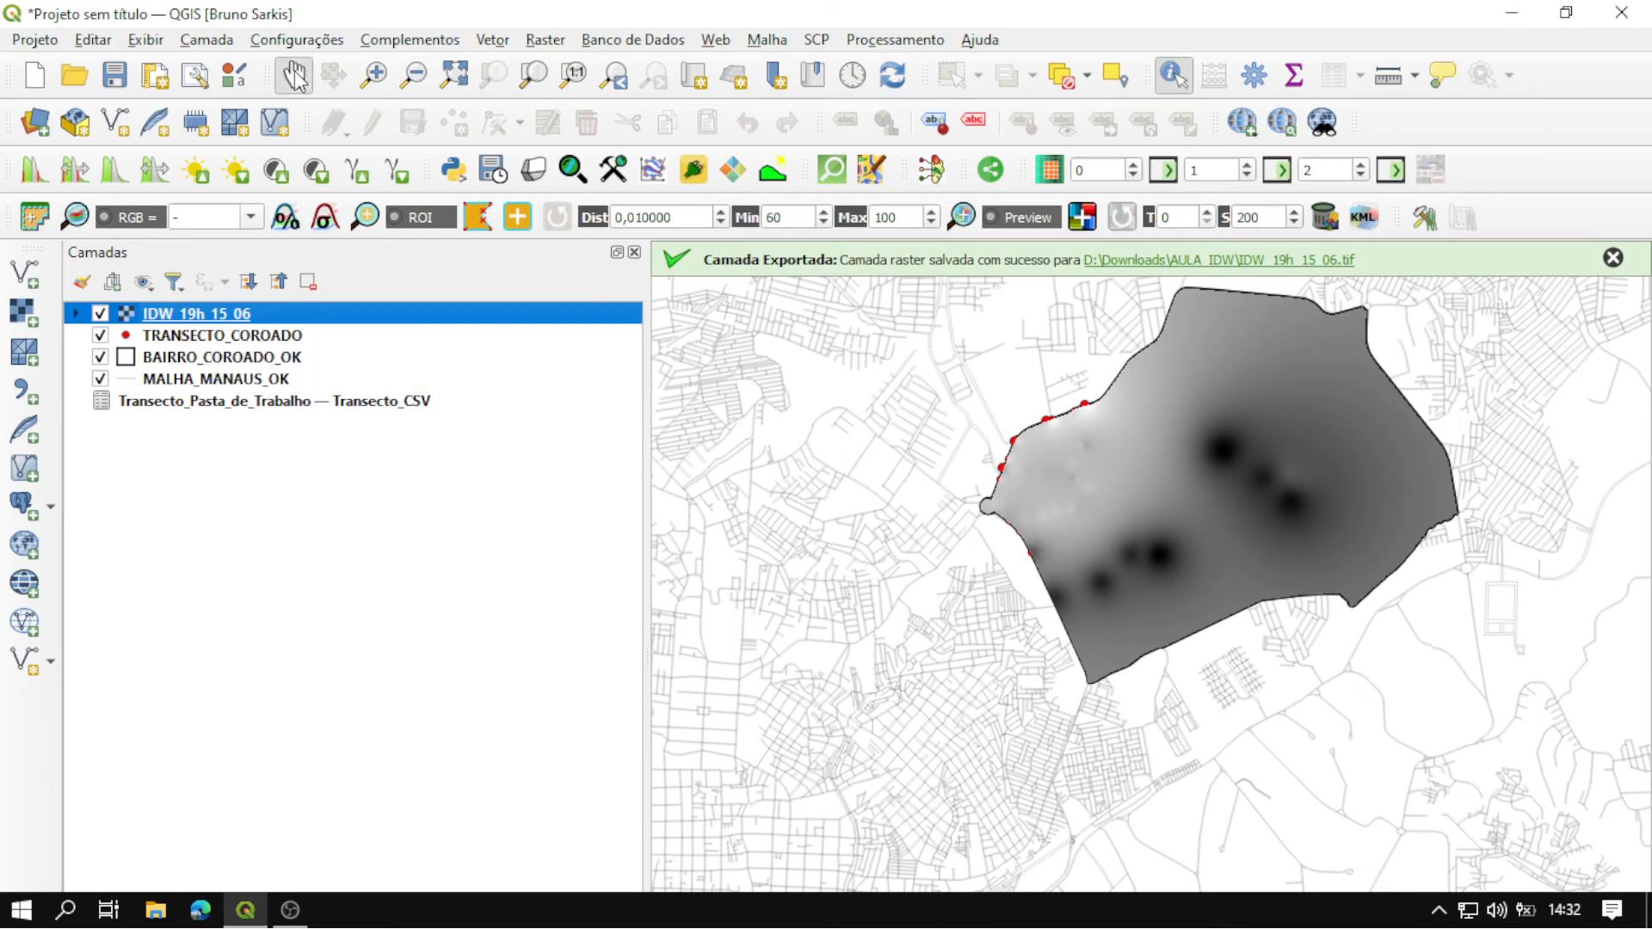
left_click(296, 77)
left_click_drag(951, 441, 886, 485)
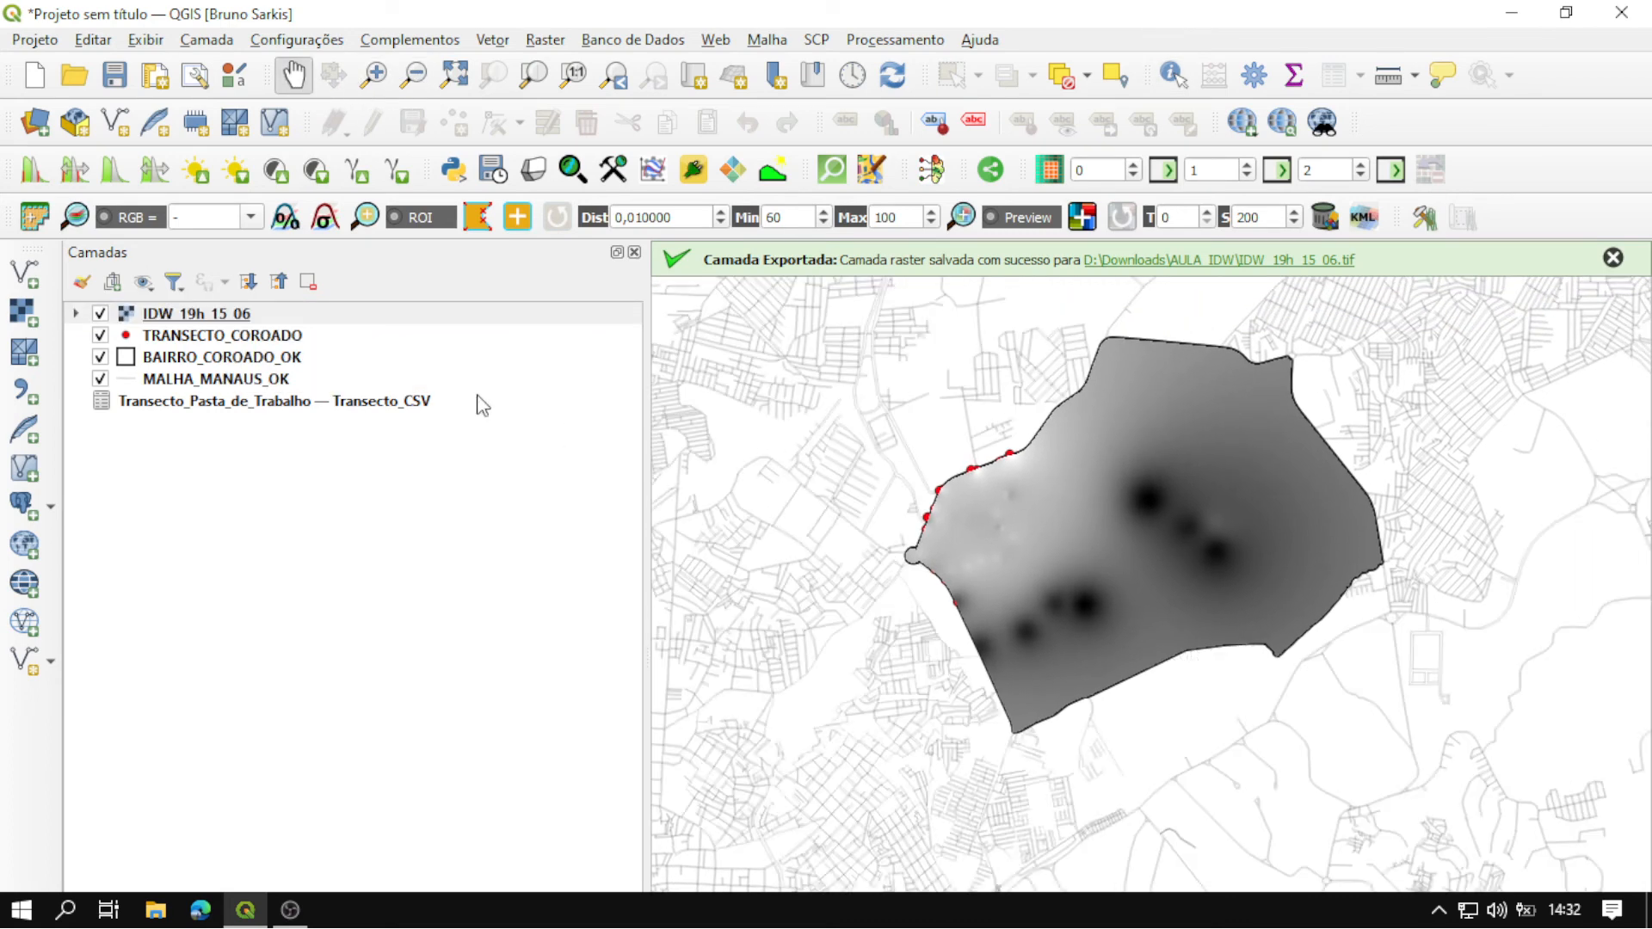
Render the IDW_19h_15_06 raster as single-band pseudocolour (Banda simples falsa-cor) with the Spectral colour ramp inverted.
right_click(196, 315)
left_click(343, 750)
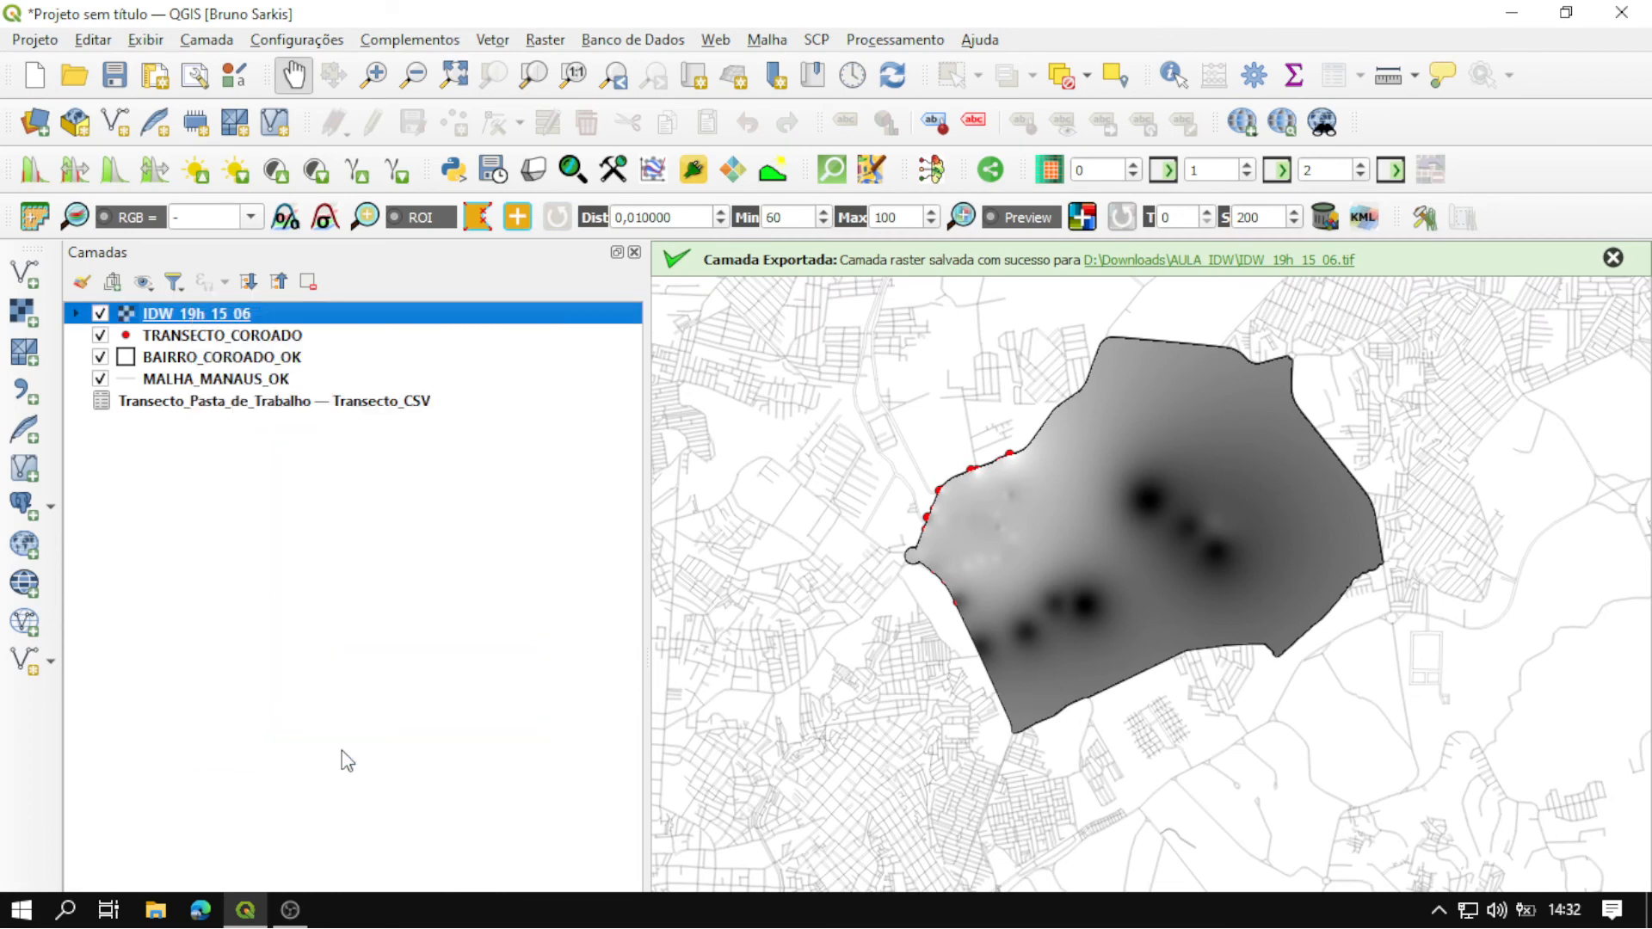
left_click(98, 225)
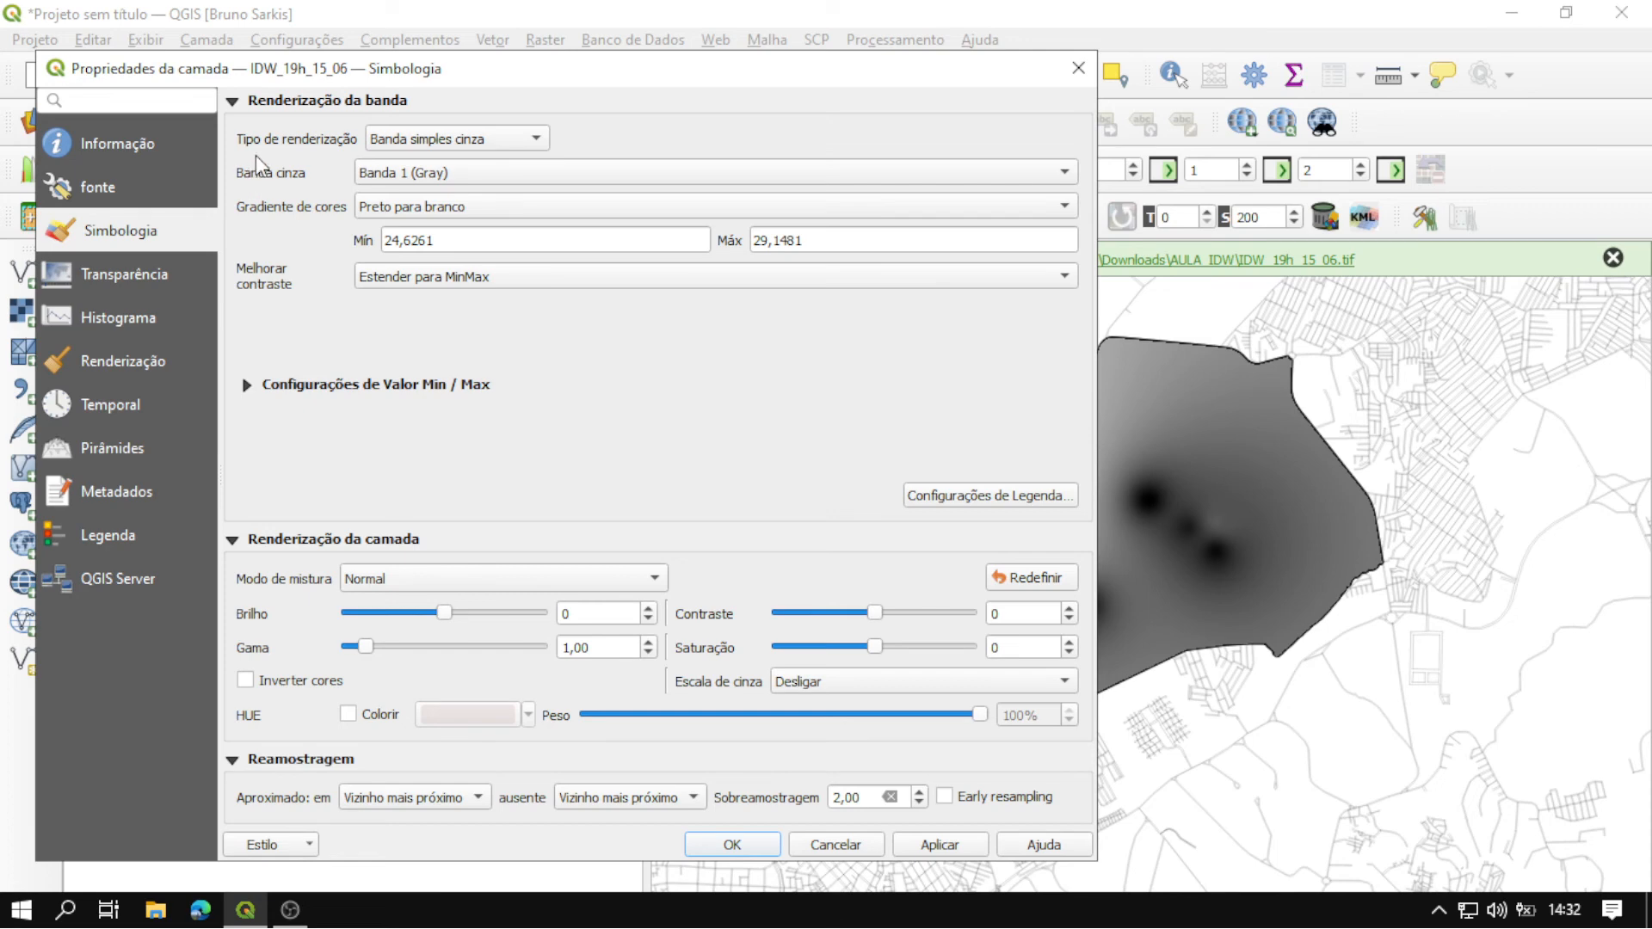
left_click(521, 142)
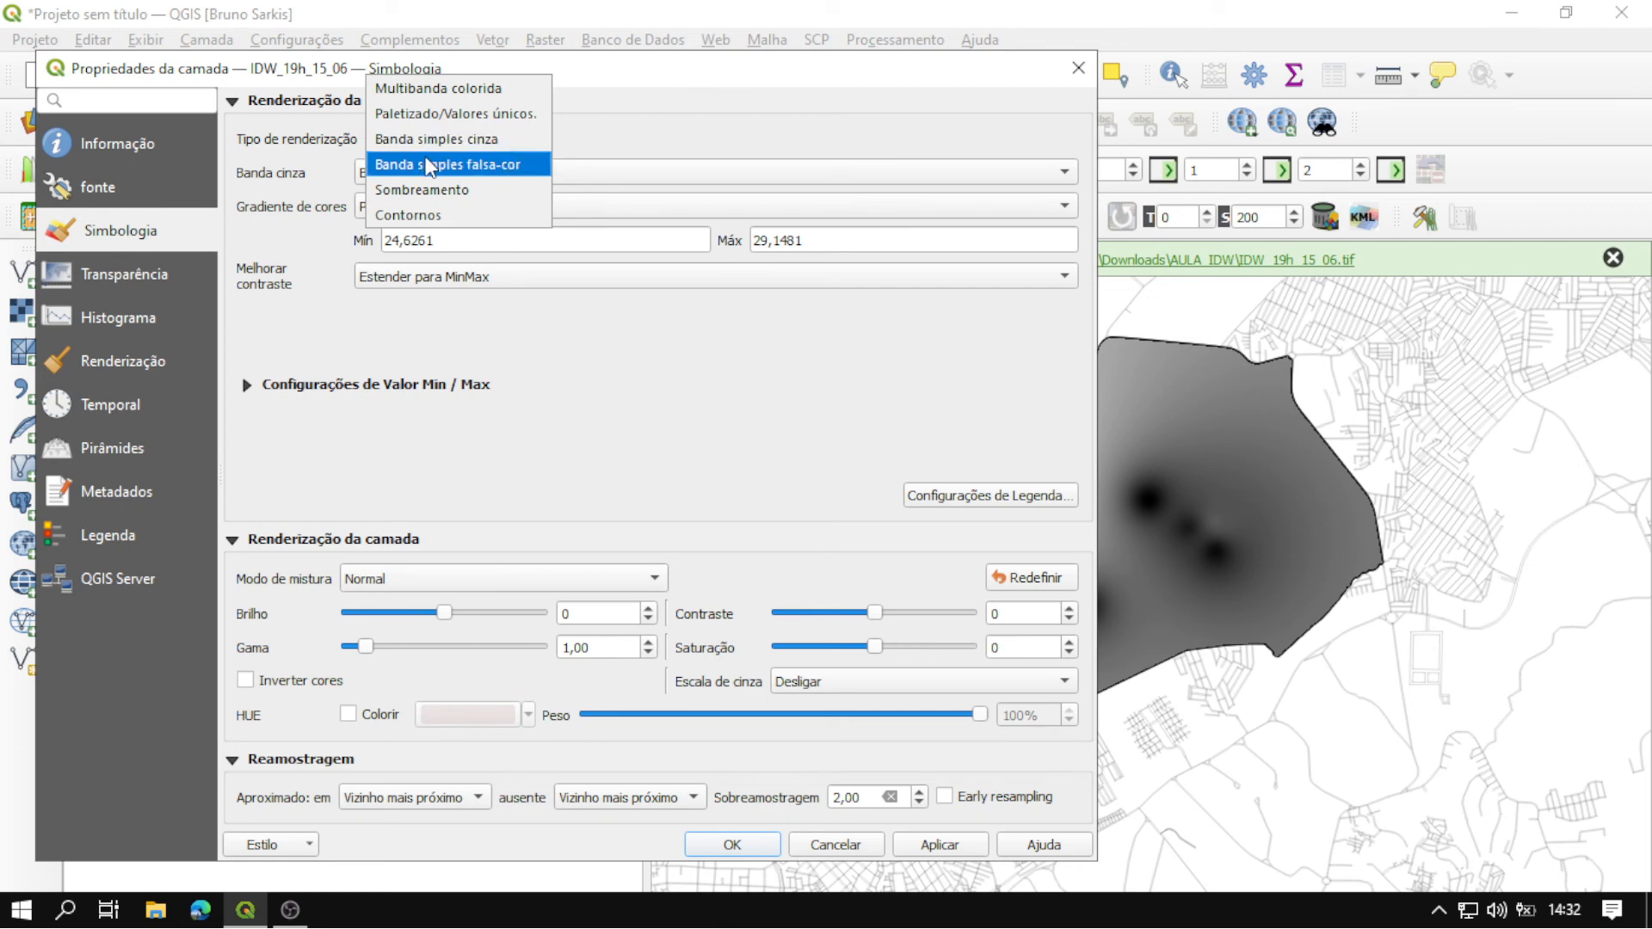
left_click(519, 165)
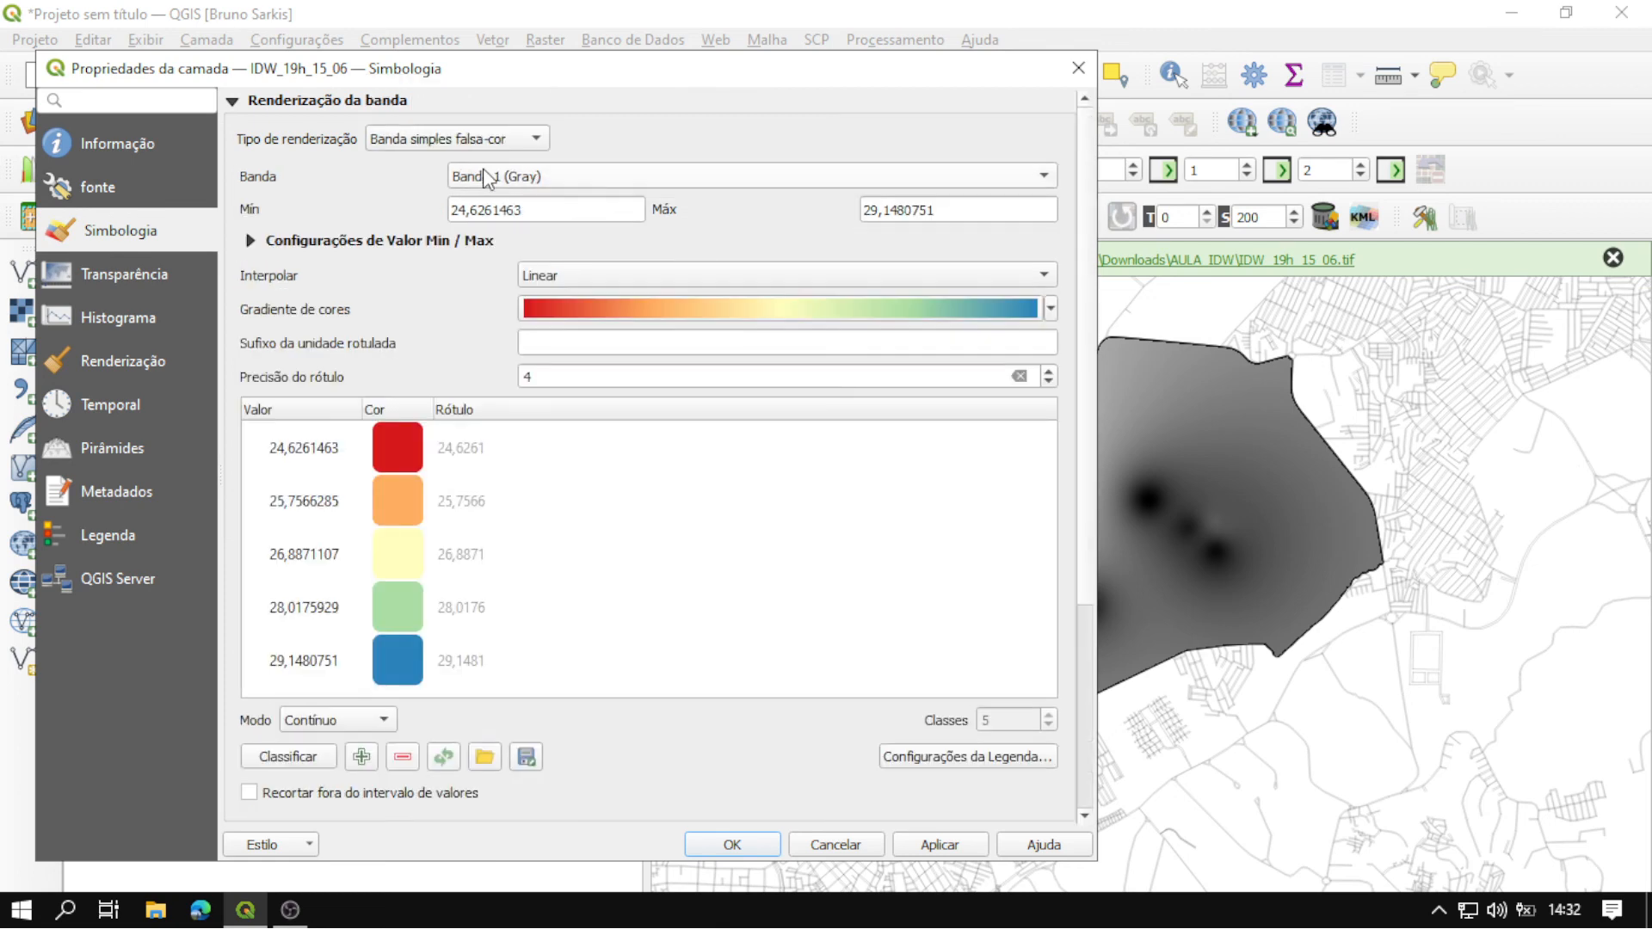
left_click(1050, 308)
left_click(620, 645)
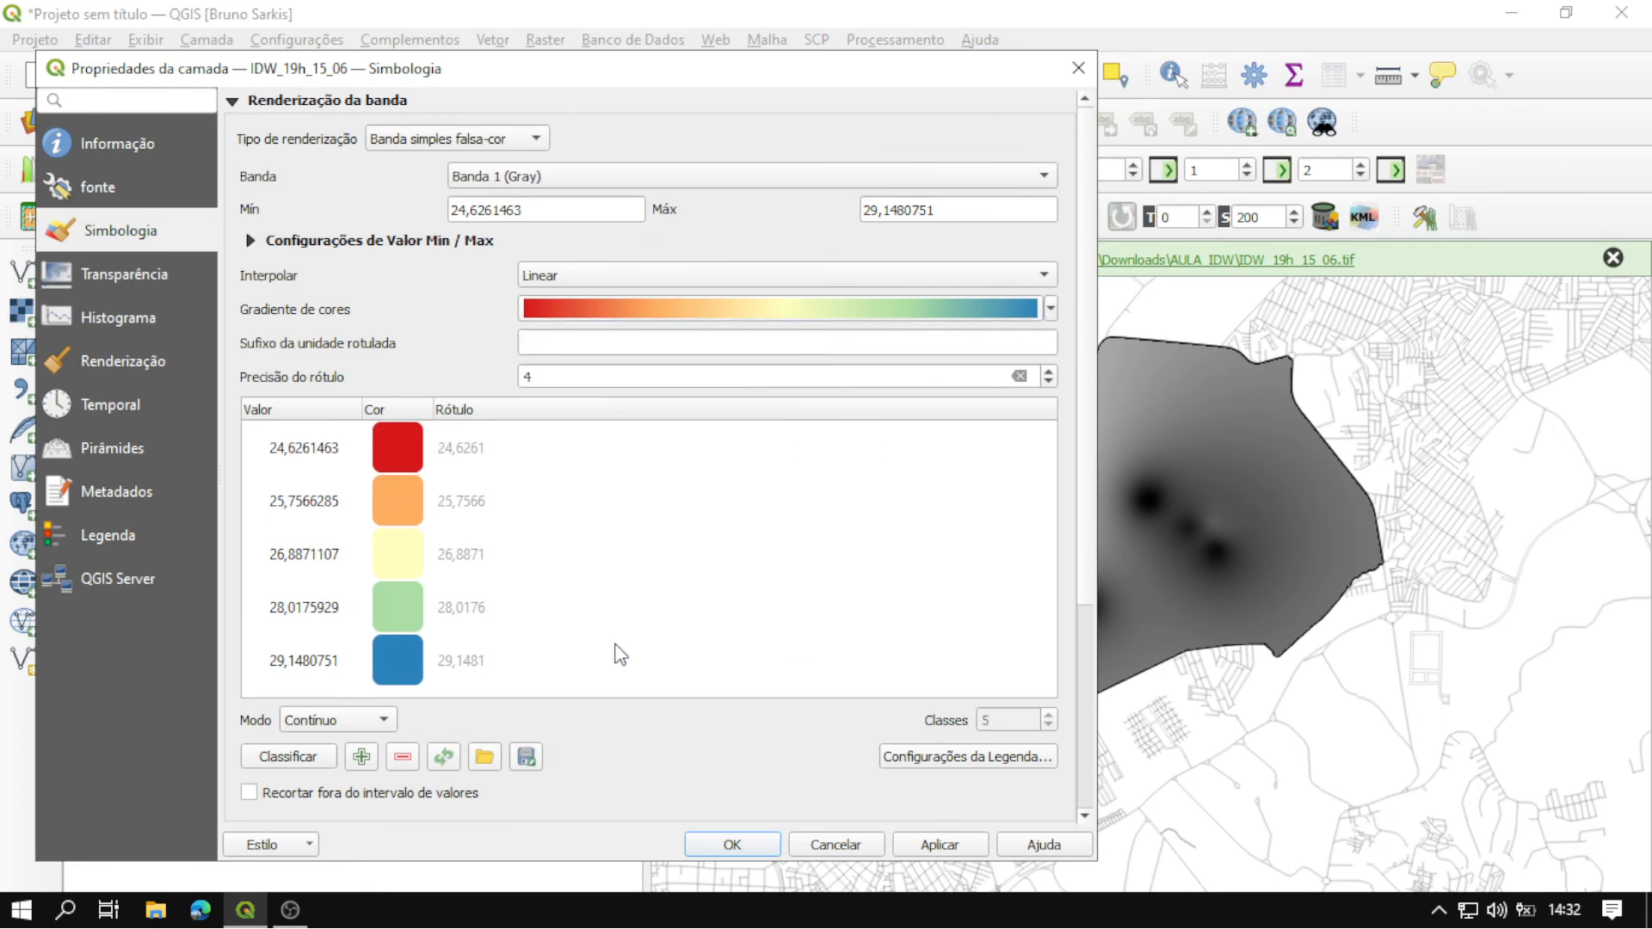
left_click(1050, 308)
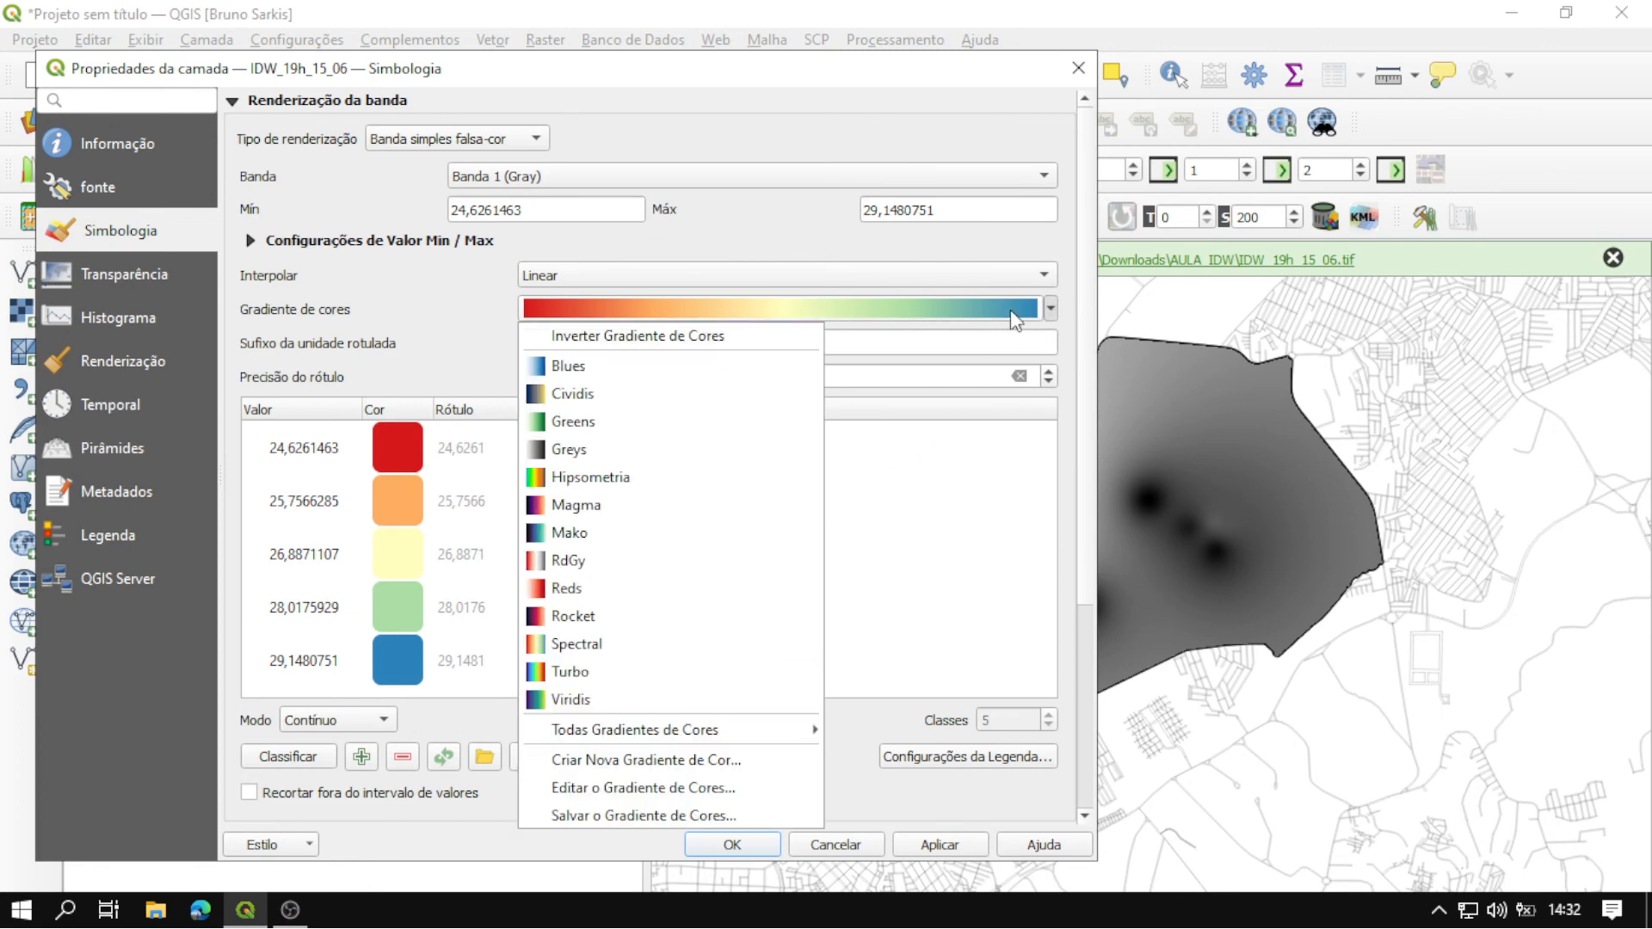
left_click(649, 337)
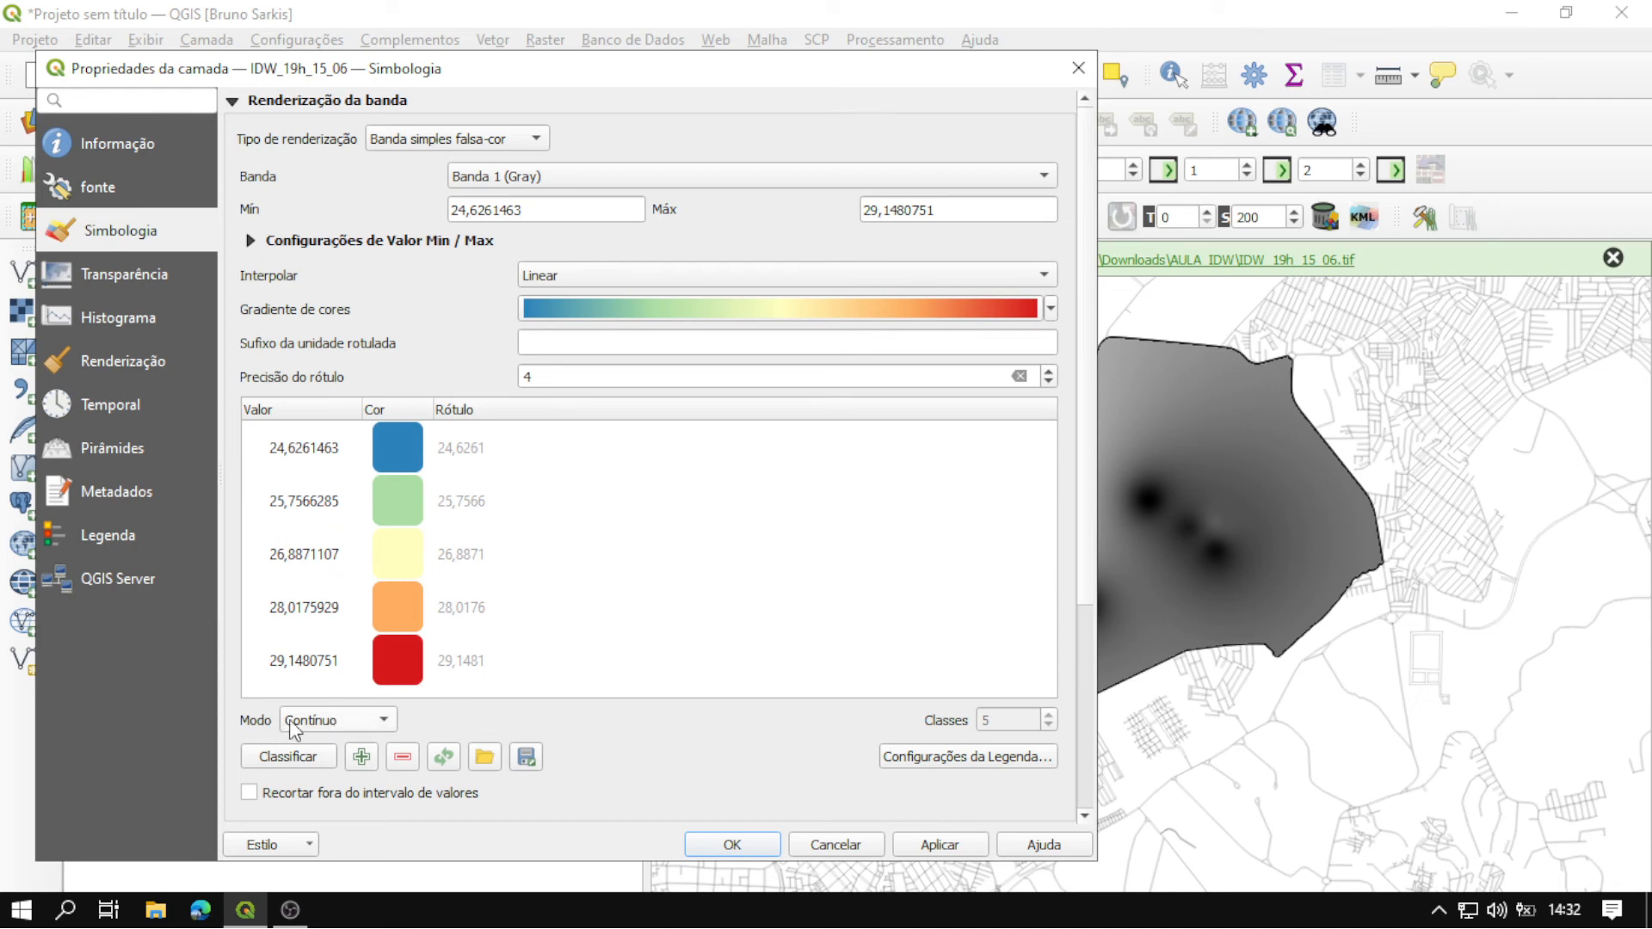
Classify the raster's colours in Quartil mode with a label precision of 2, and apply the symbology.
left_click(319, 725)
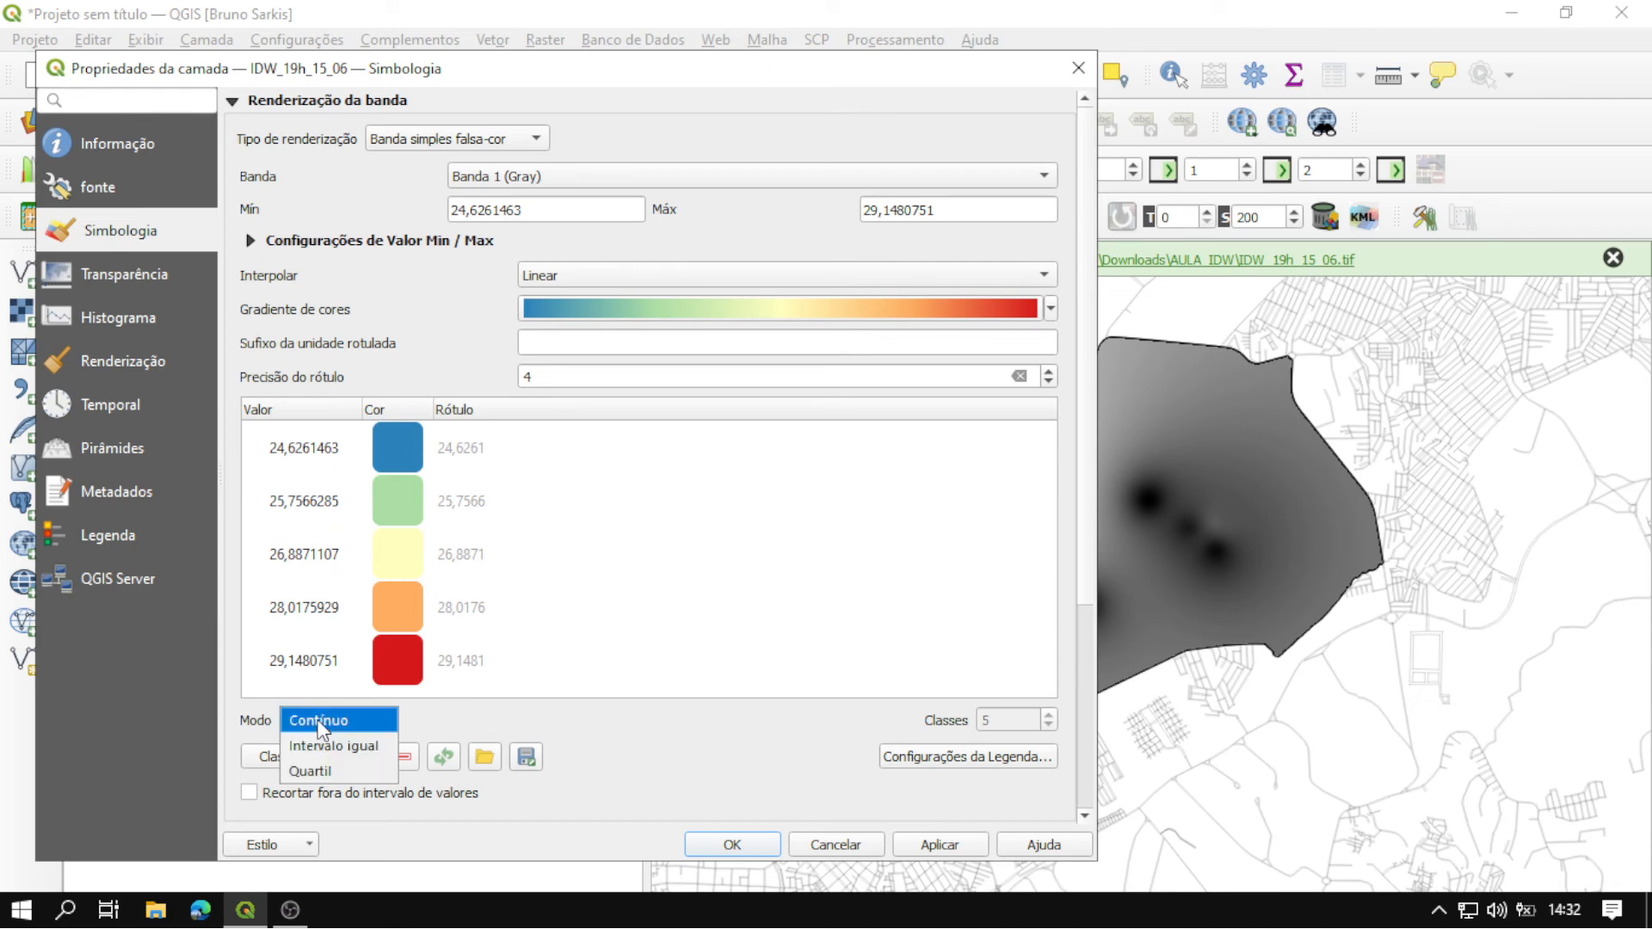
left_click(357, 772)
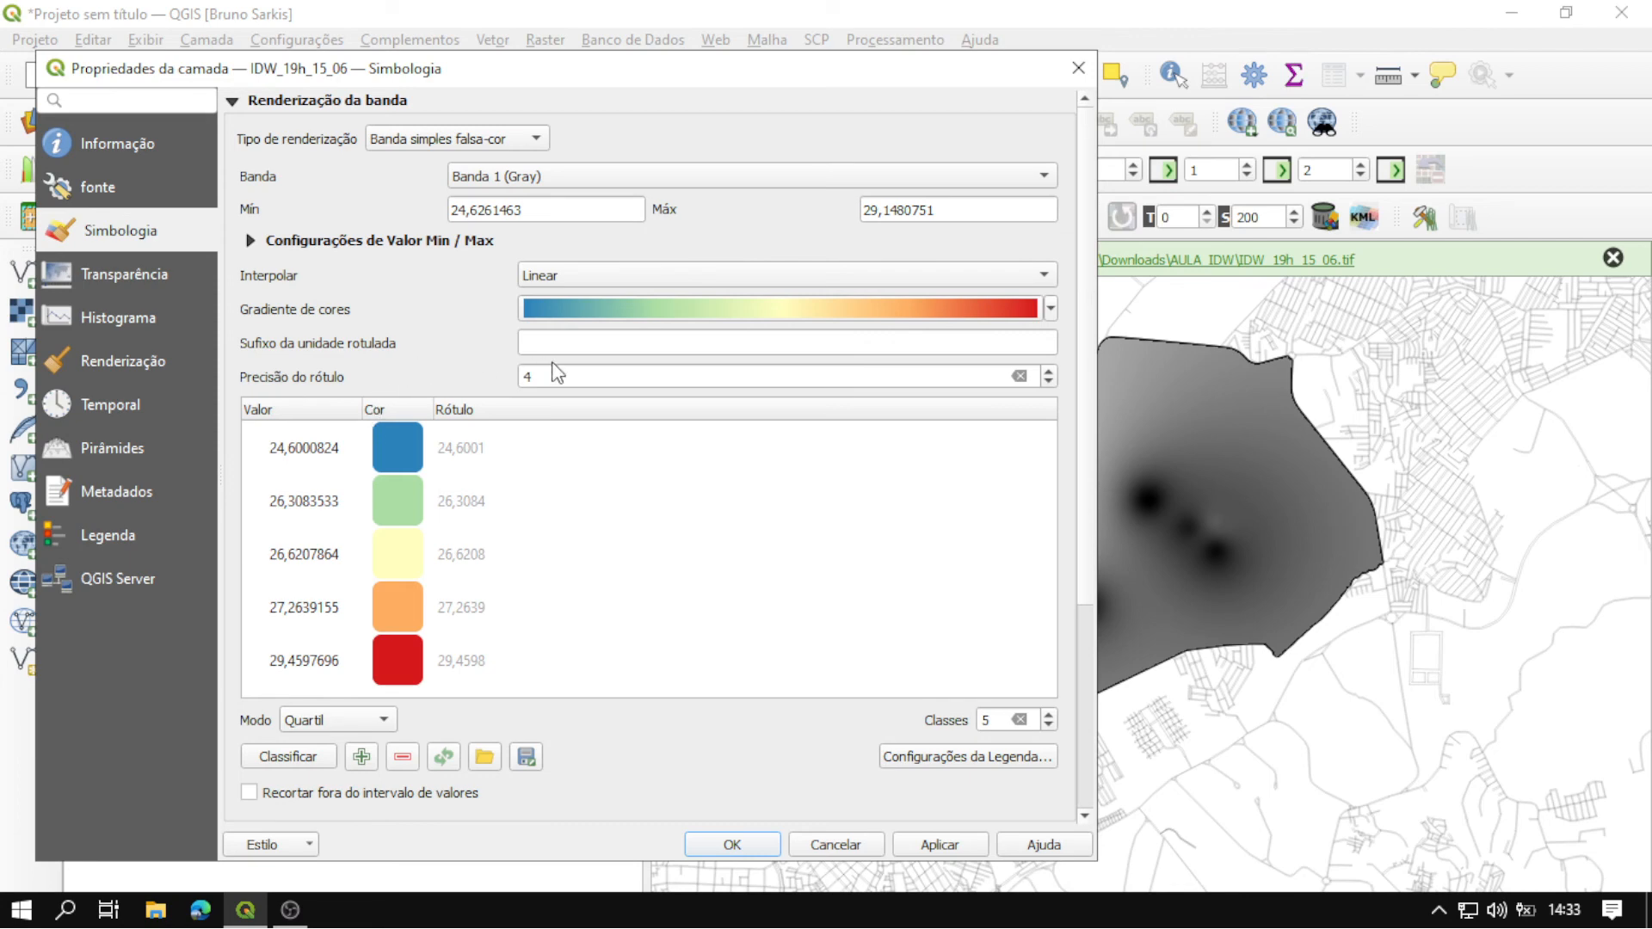
left_click(592, 376)
type("2")
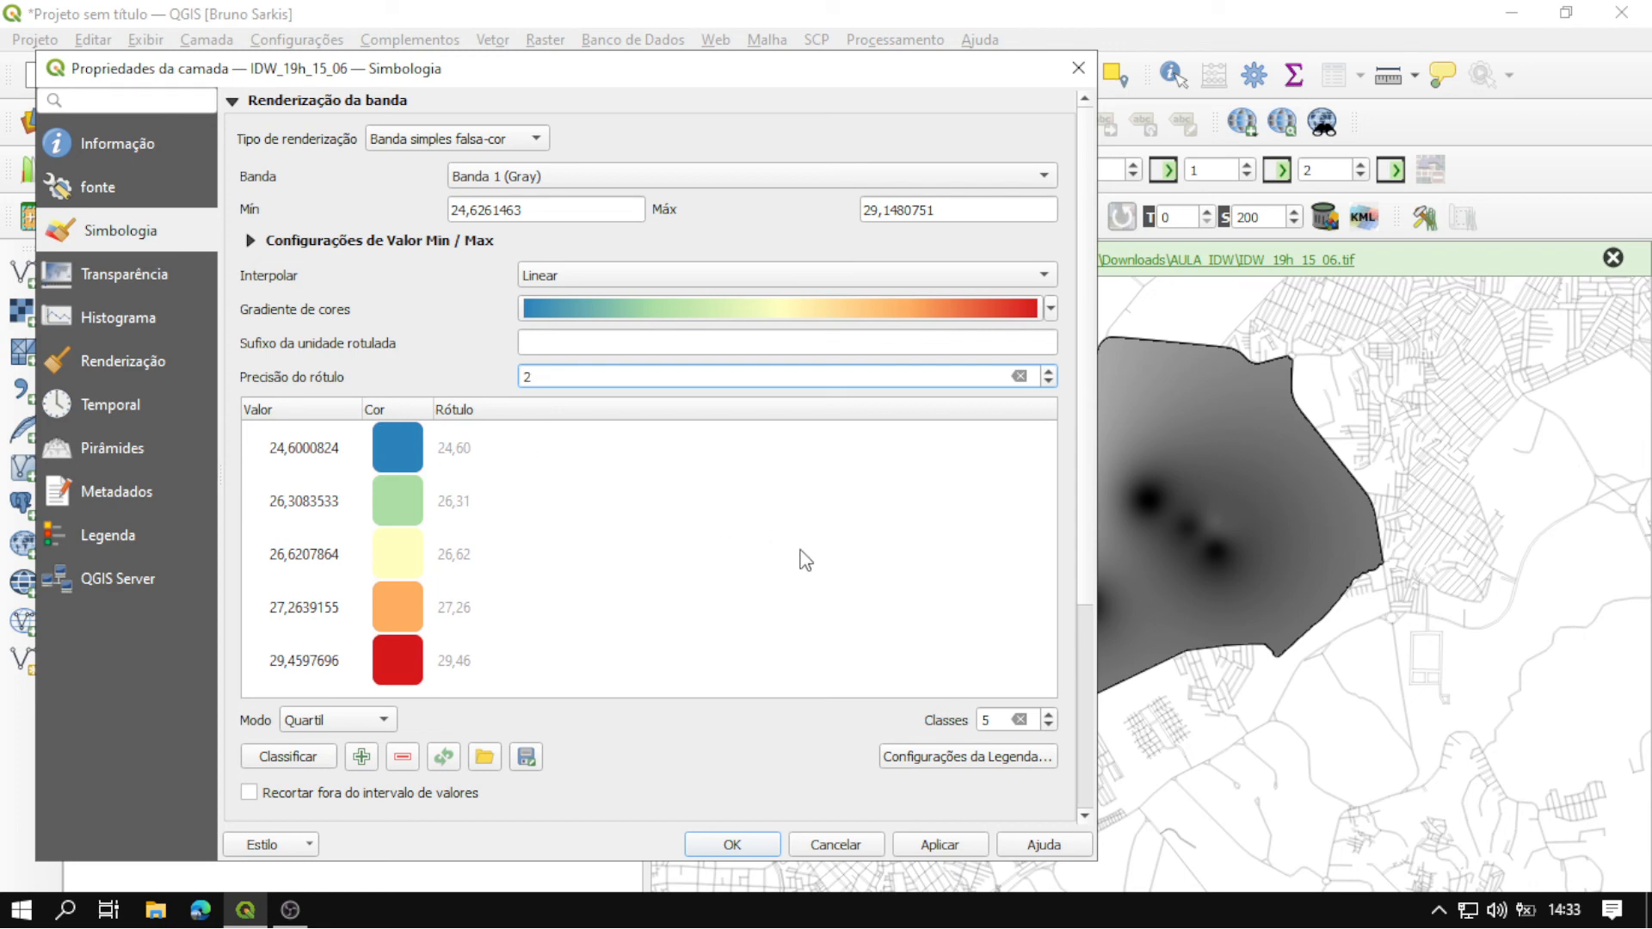
left_click(942, 843)
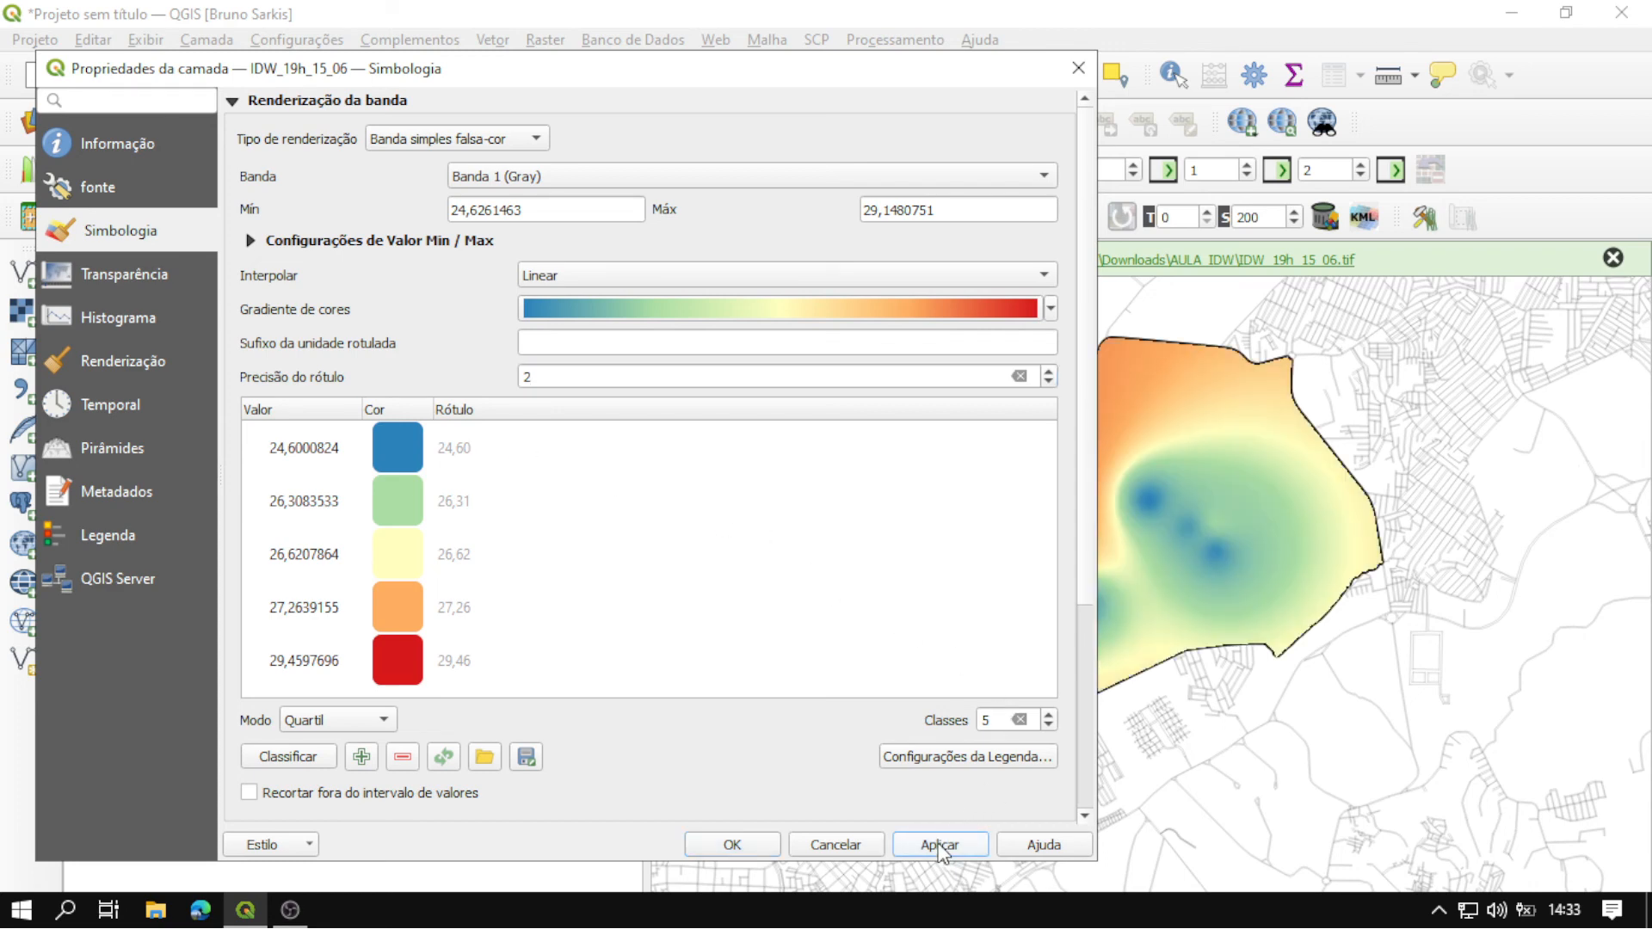
left_click(733, 845)
left_click_drag(1089, 491, 937, 483)
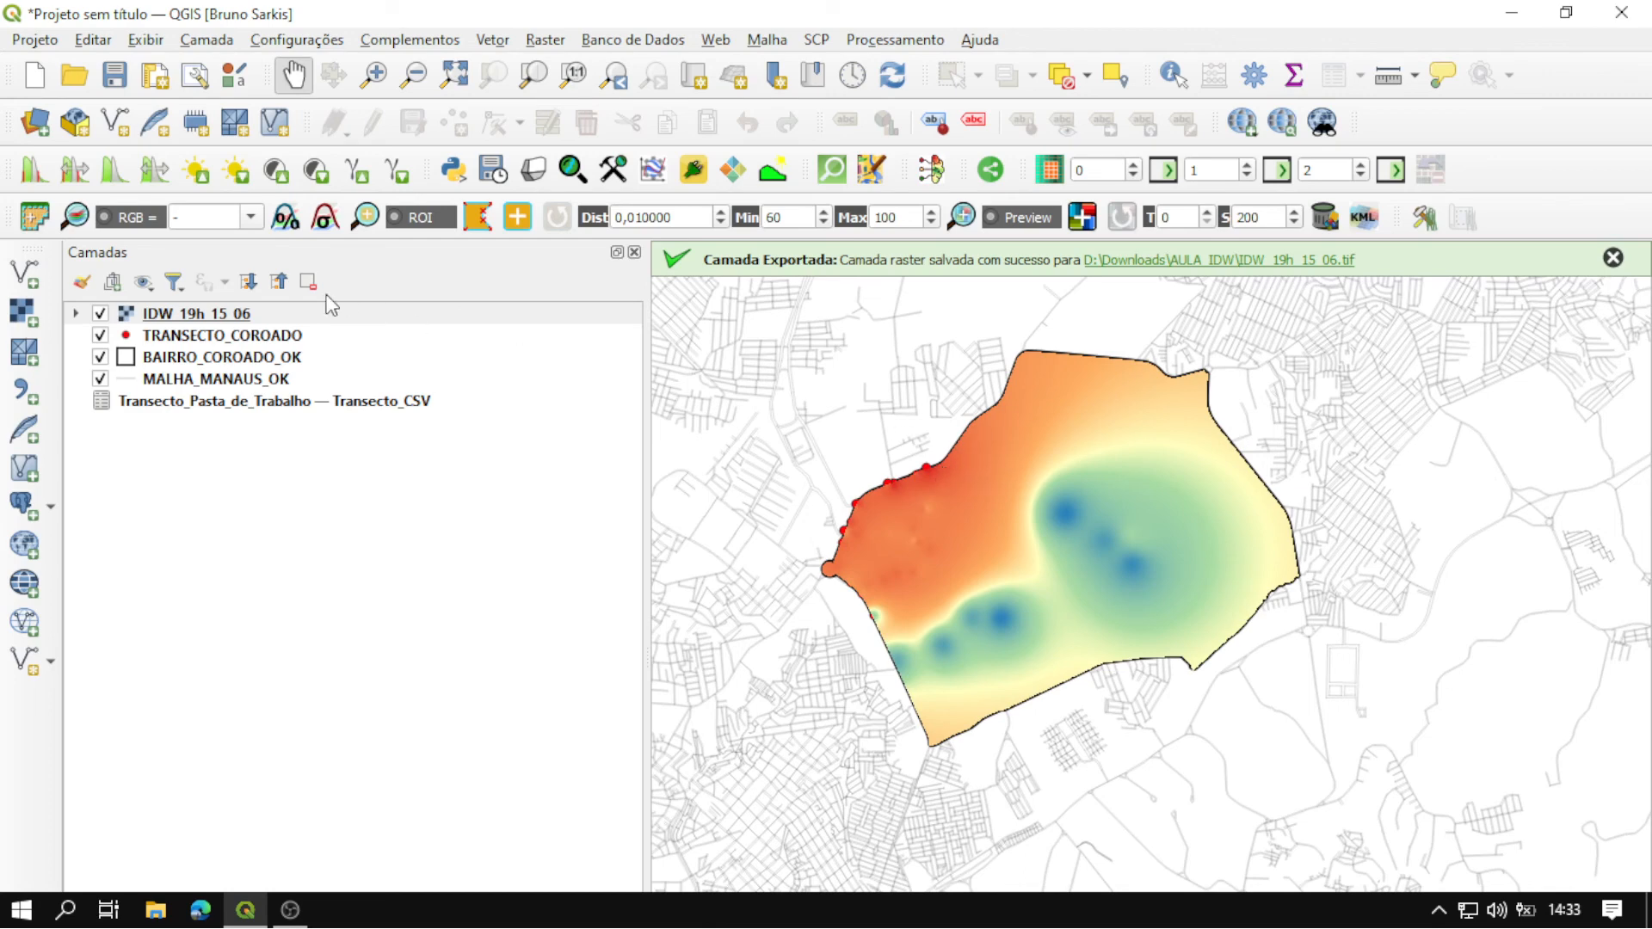
Reorder the layers so TRANSECTO_COROADO is on top and IDW_19h_15_06 lies beneath MALHA_MANAUS_OK.
left_click(262, 335)
left_click_drag(287, 318, 286, 312)
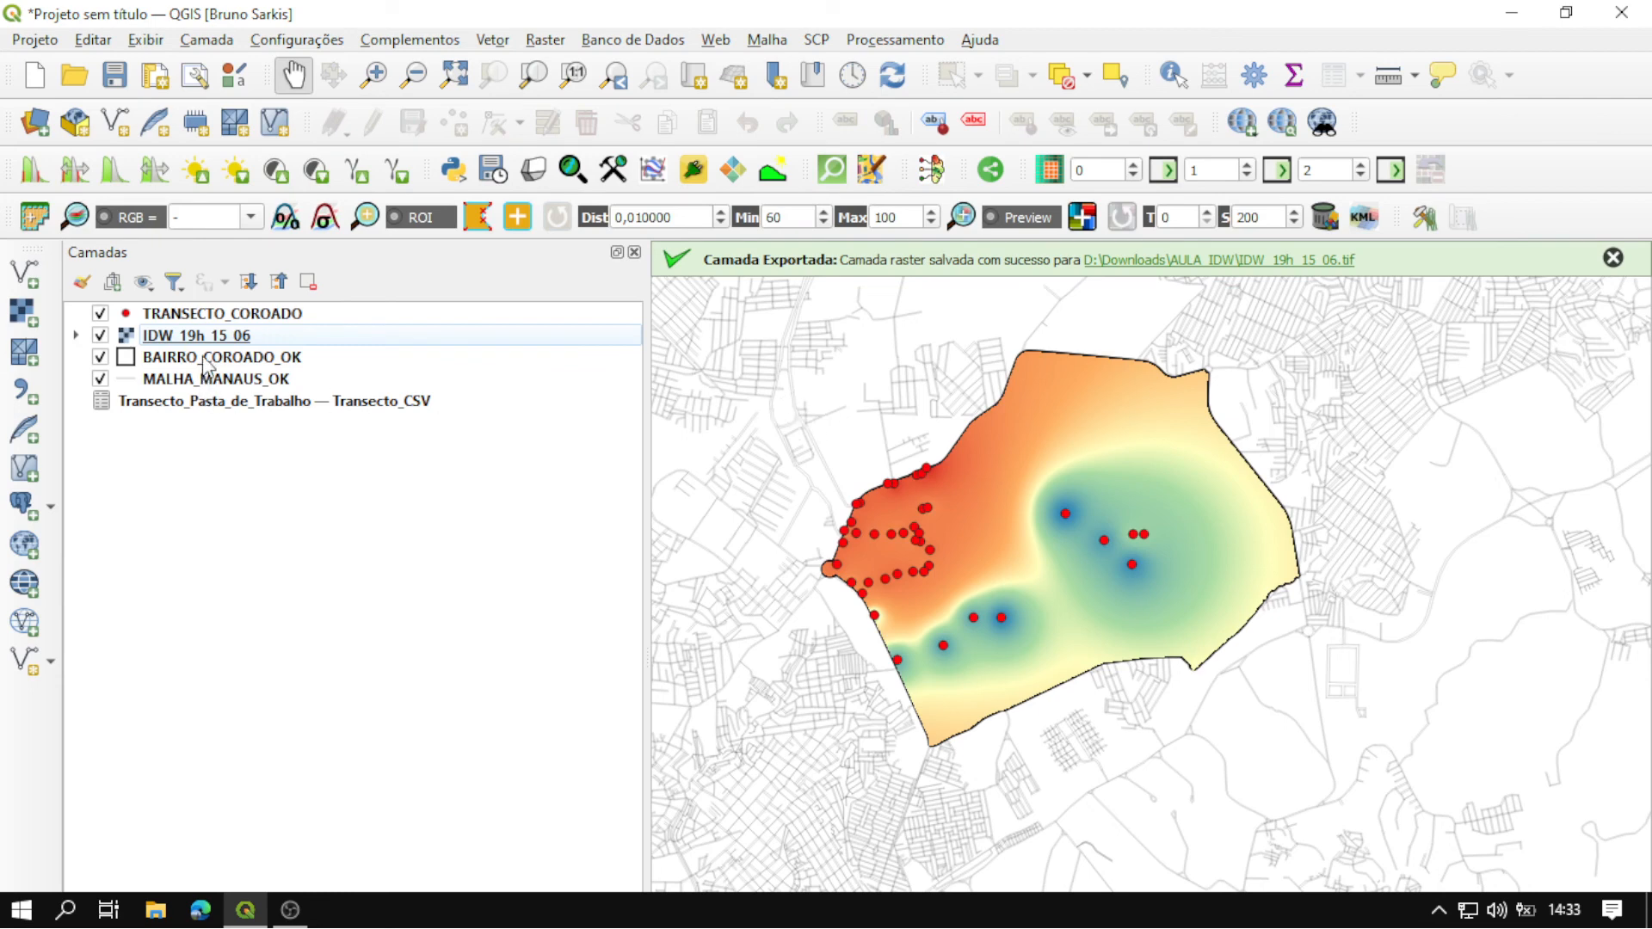
mouse_move(211, 341)
left_mouse_down()
mouse_move(258, 430)
mouse_move(257, 395)
left_mouse_up()
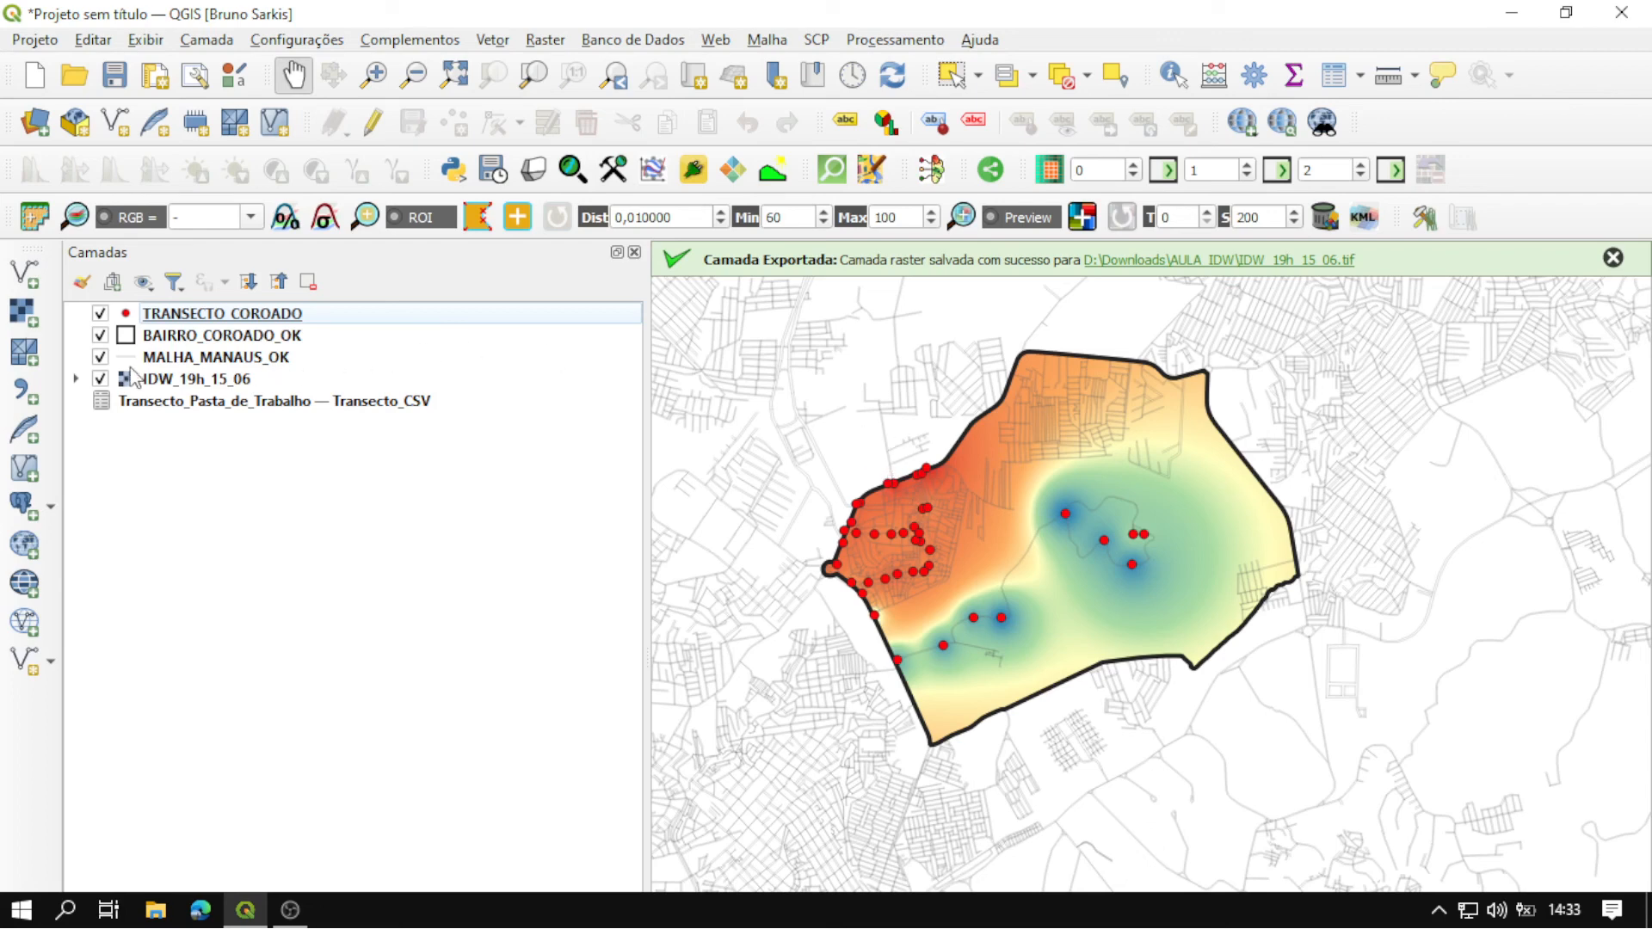
Extract contours from IDW_19h_15_06 at a 0,2 interval with the attribute name Isotermas, using a temporary output.
left_click(197, 388)
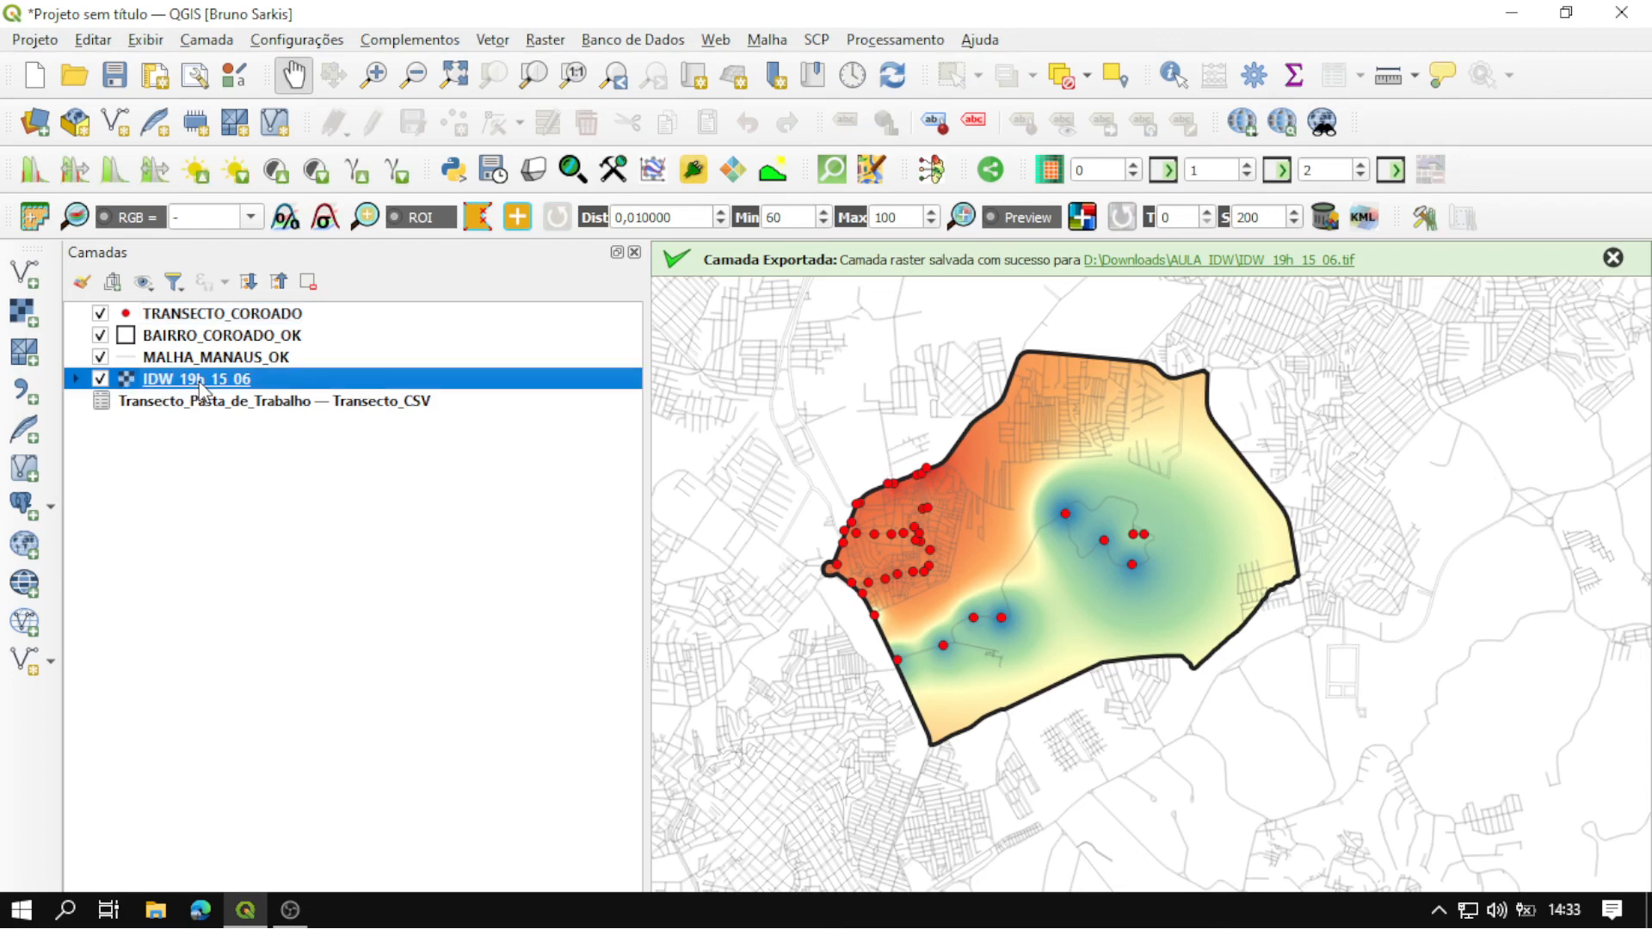
left_click(542, 40)
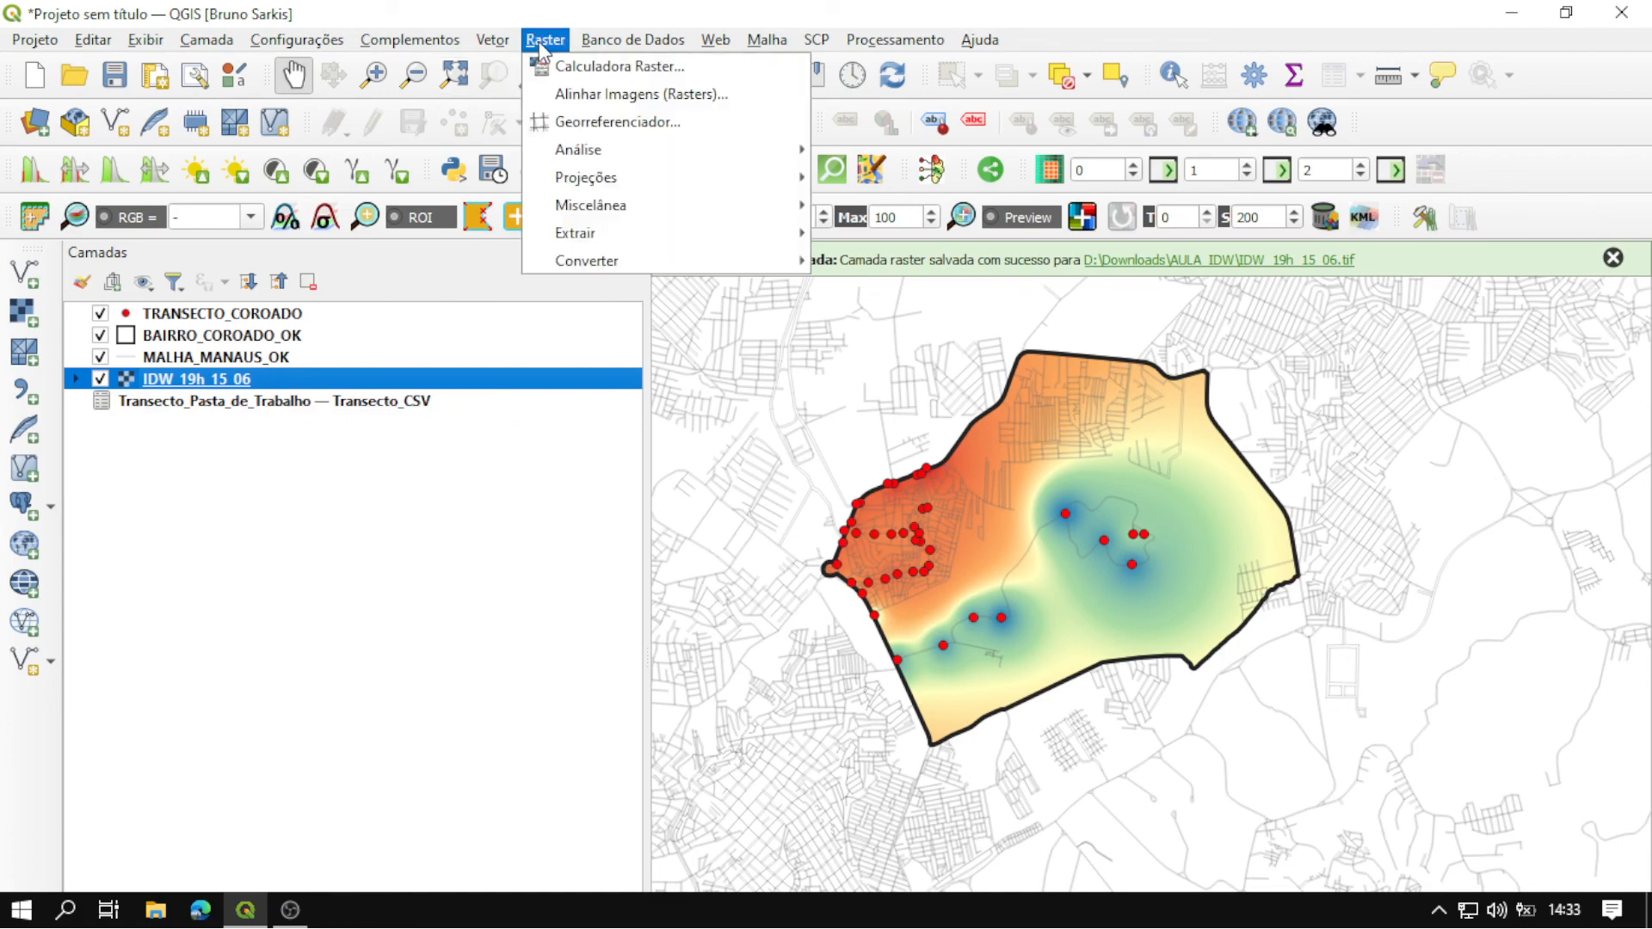
mouse_move(606, 236)
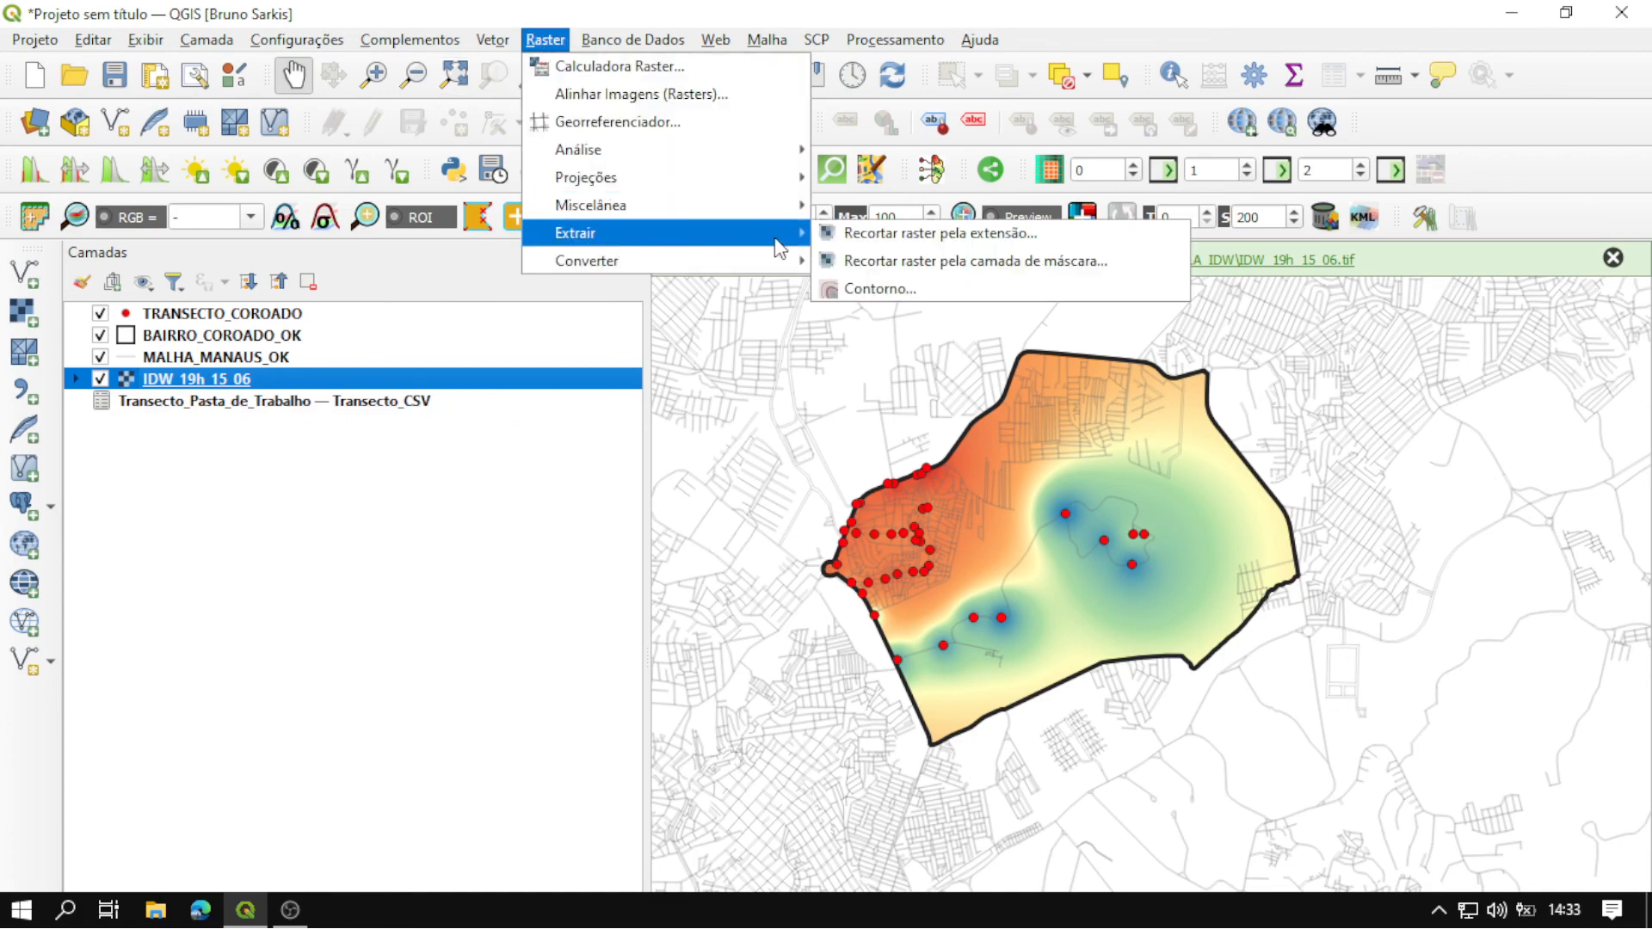
left_click(912, 289)
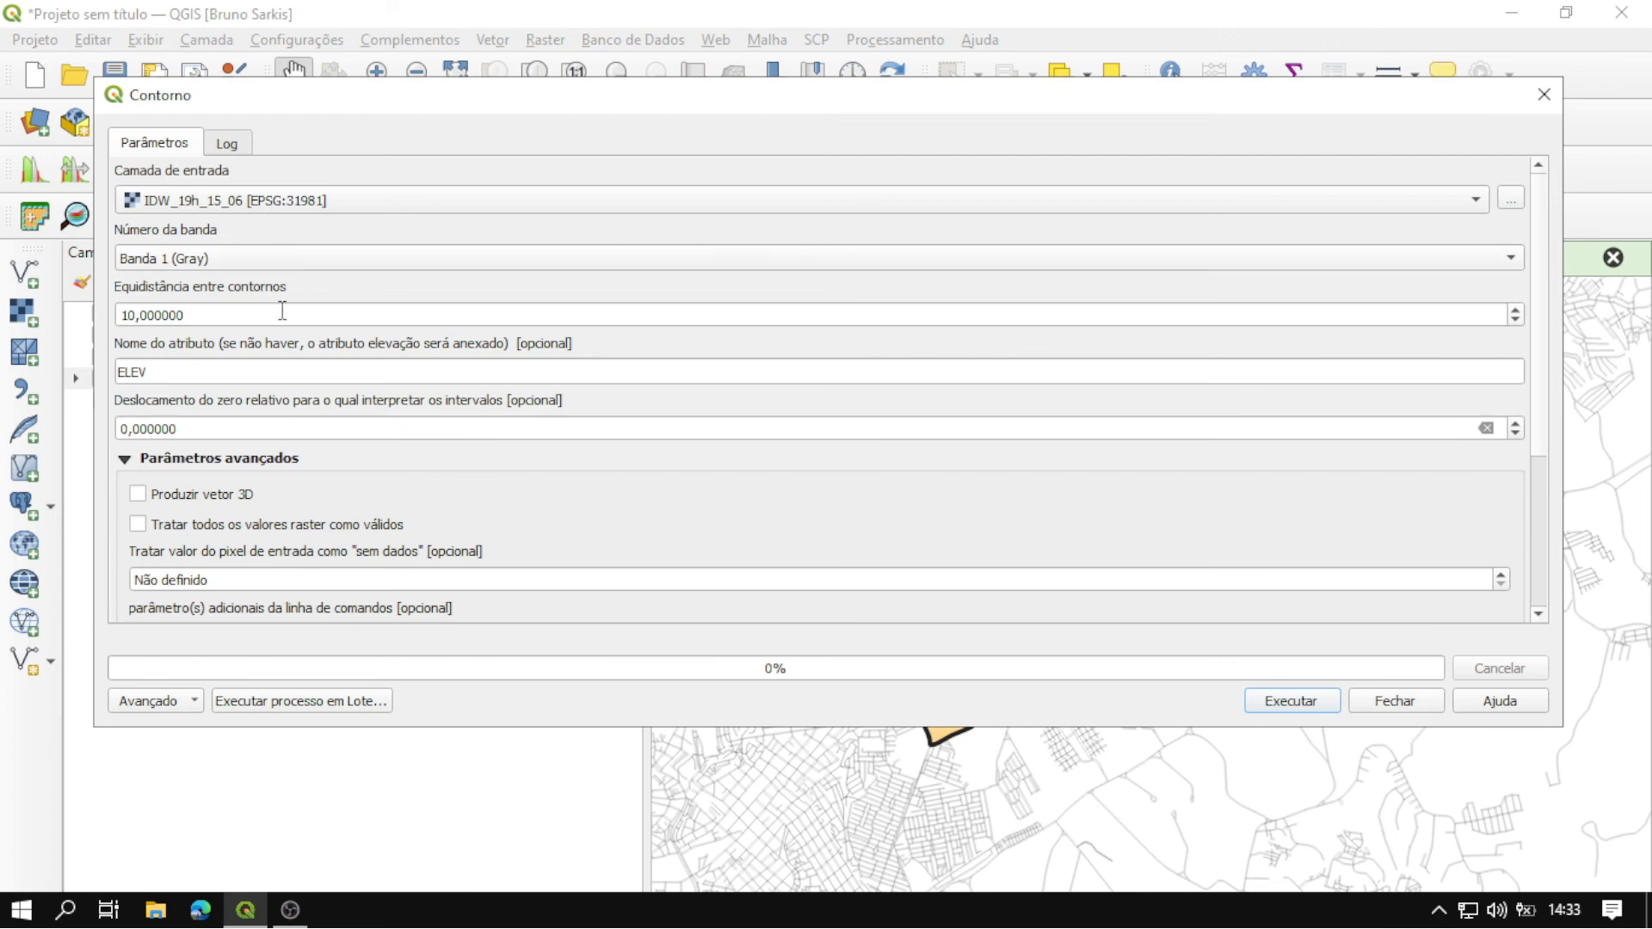
left_click_drag(283, 313, 82, 301)
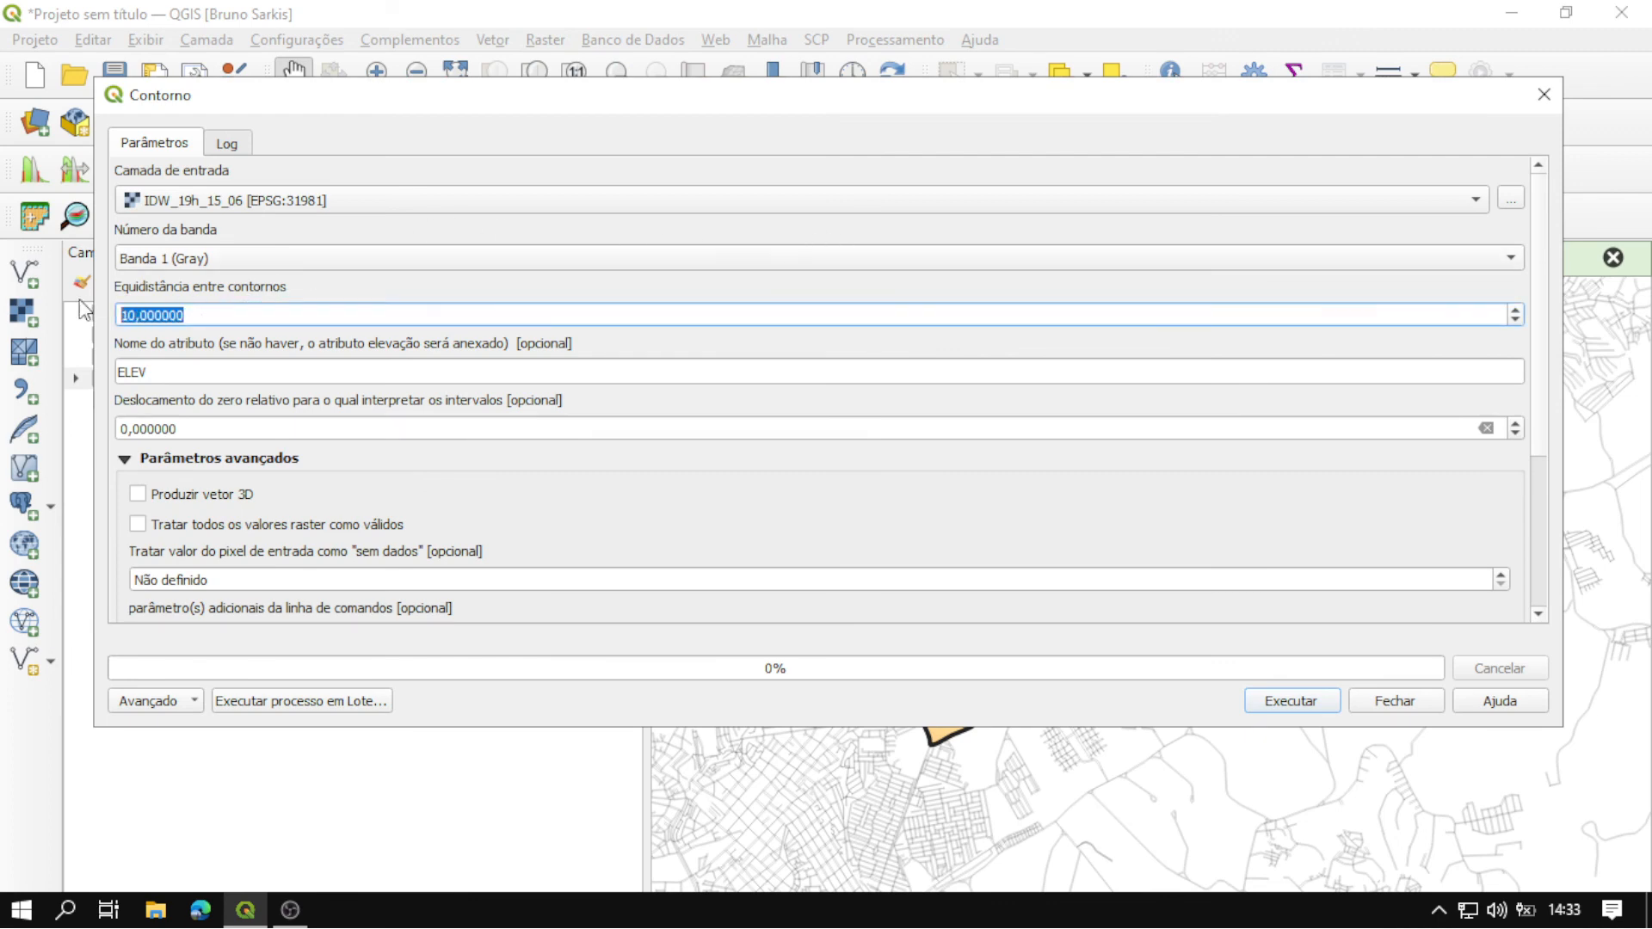
type("0,2")
key("Tab")
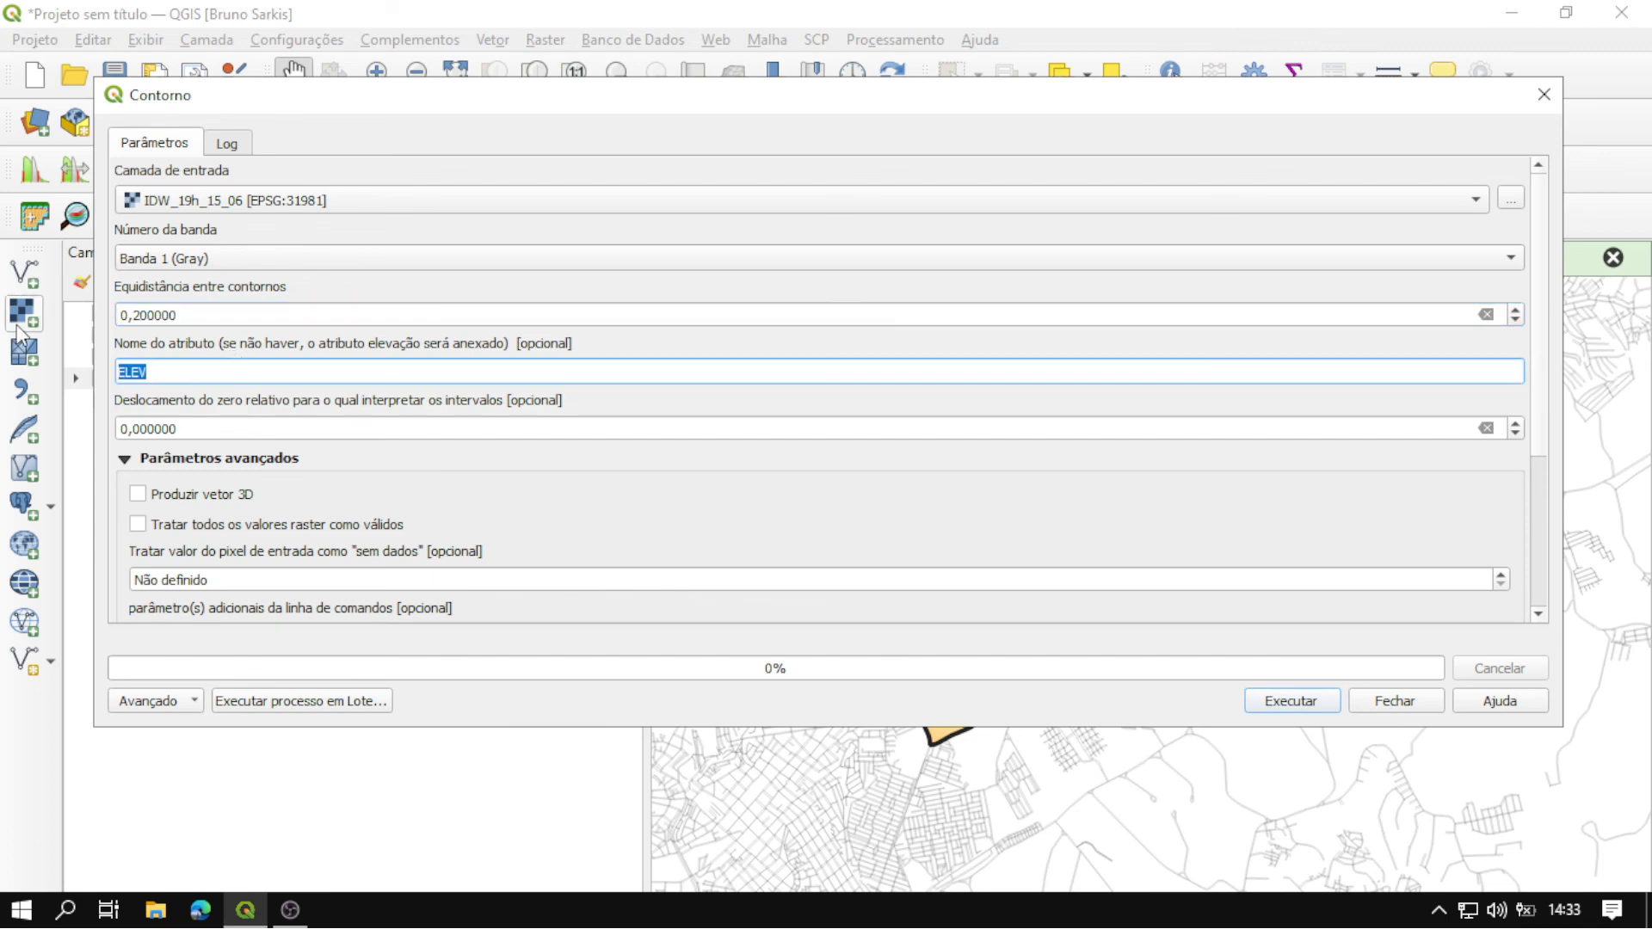
type("Isotermas")
left_click(1261, 700)
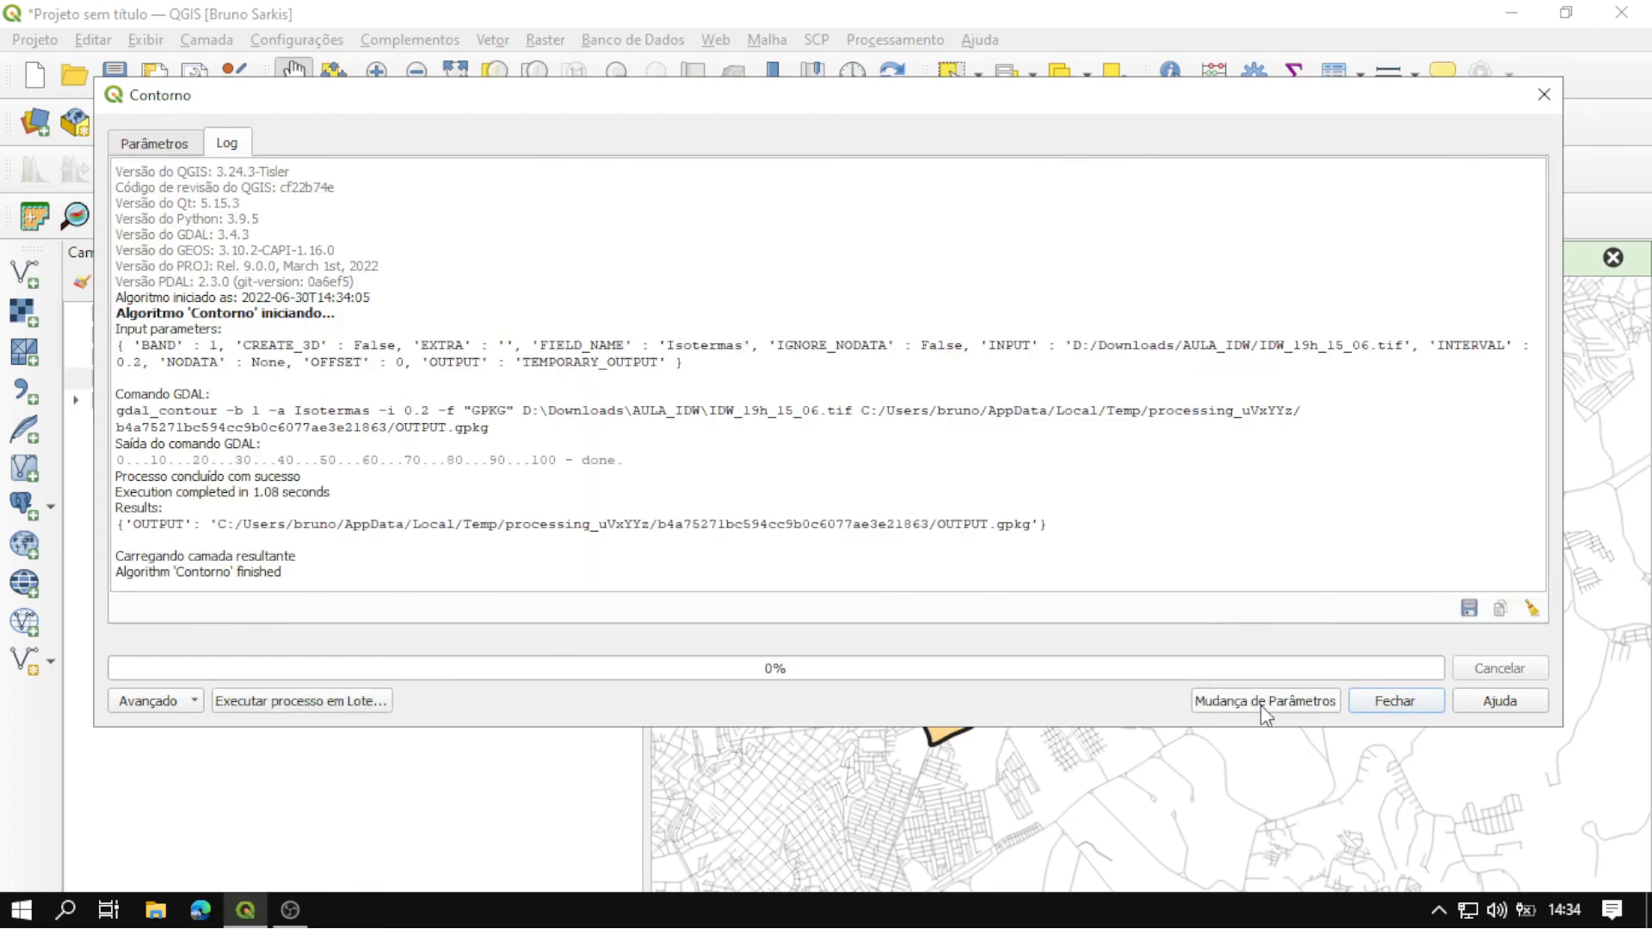
left_click(1386, 702)
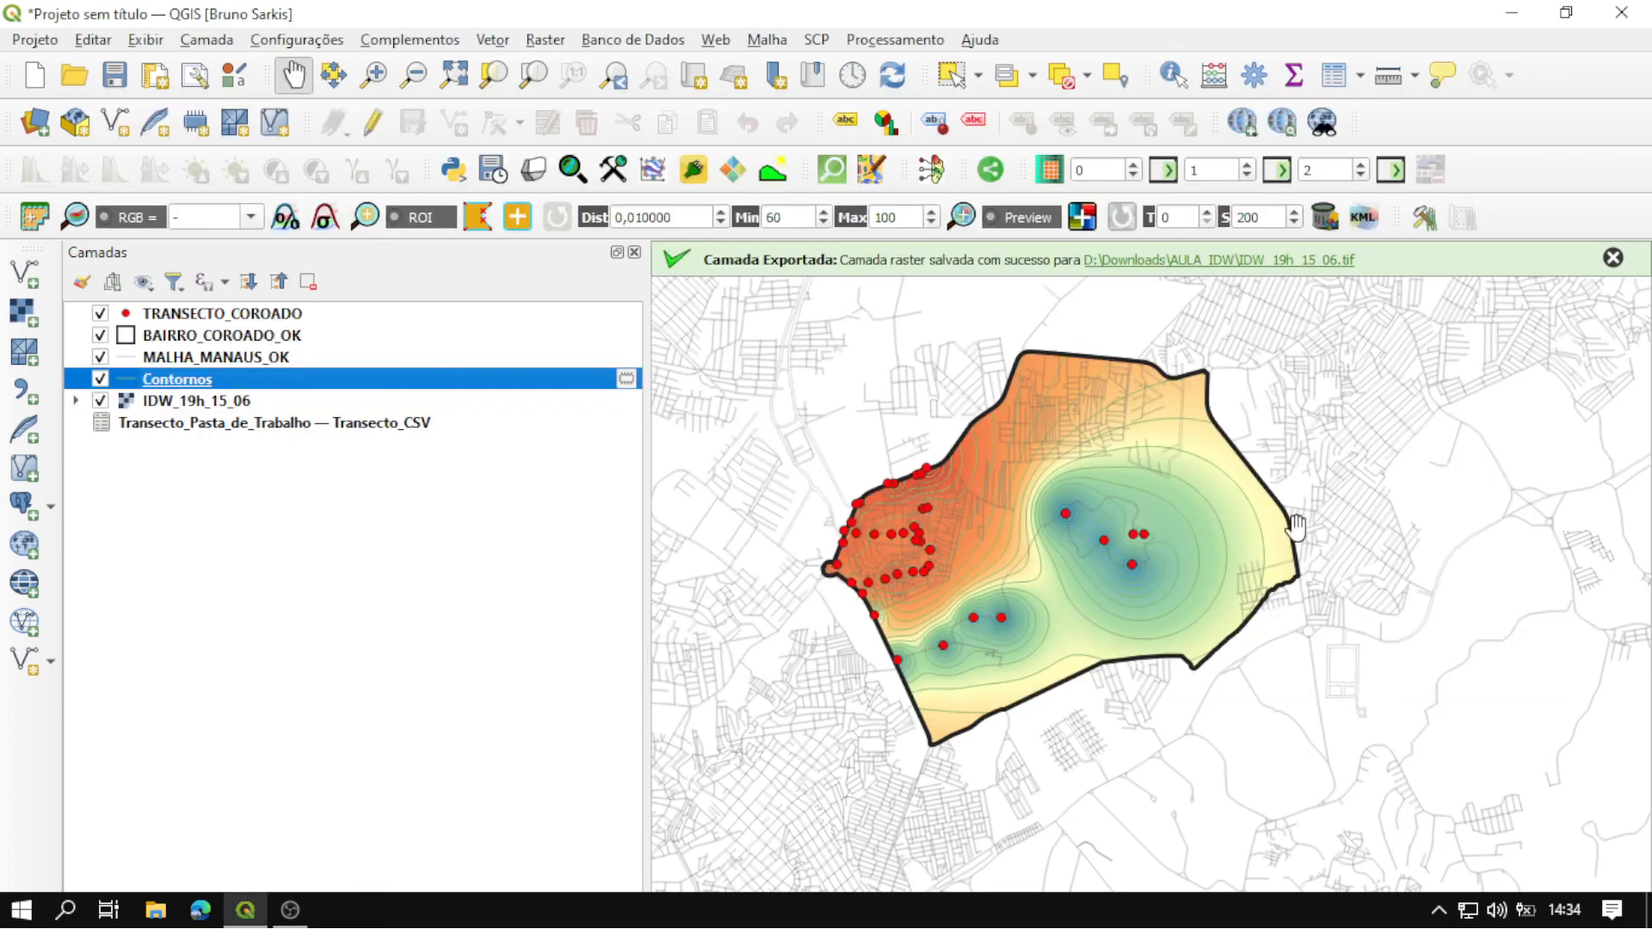
Hide the MALHA_MANAUS_OK layer and recolour the Contornos lines black.
left_click(101, 357)
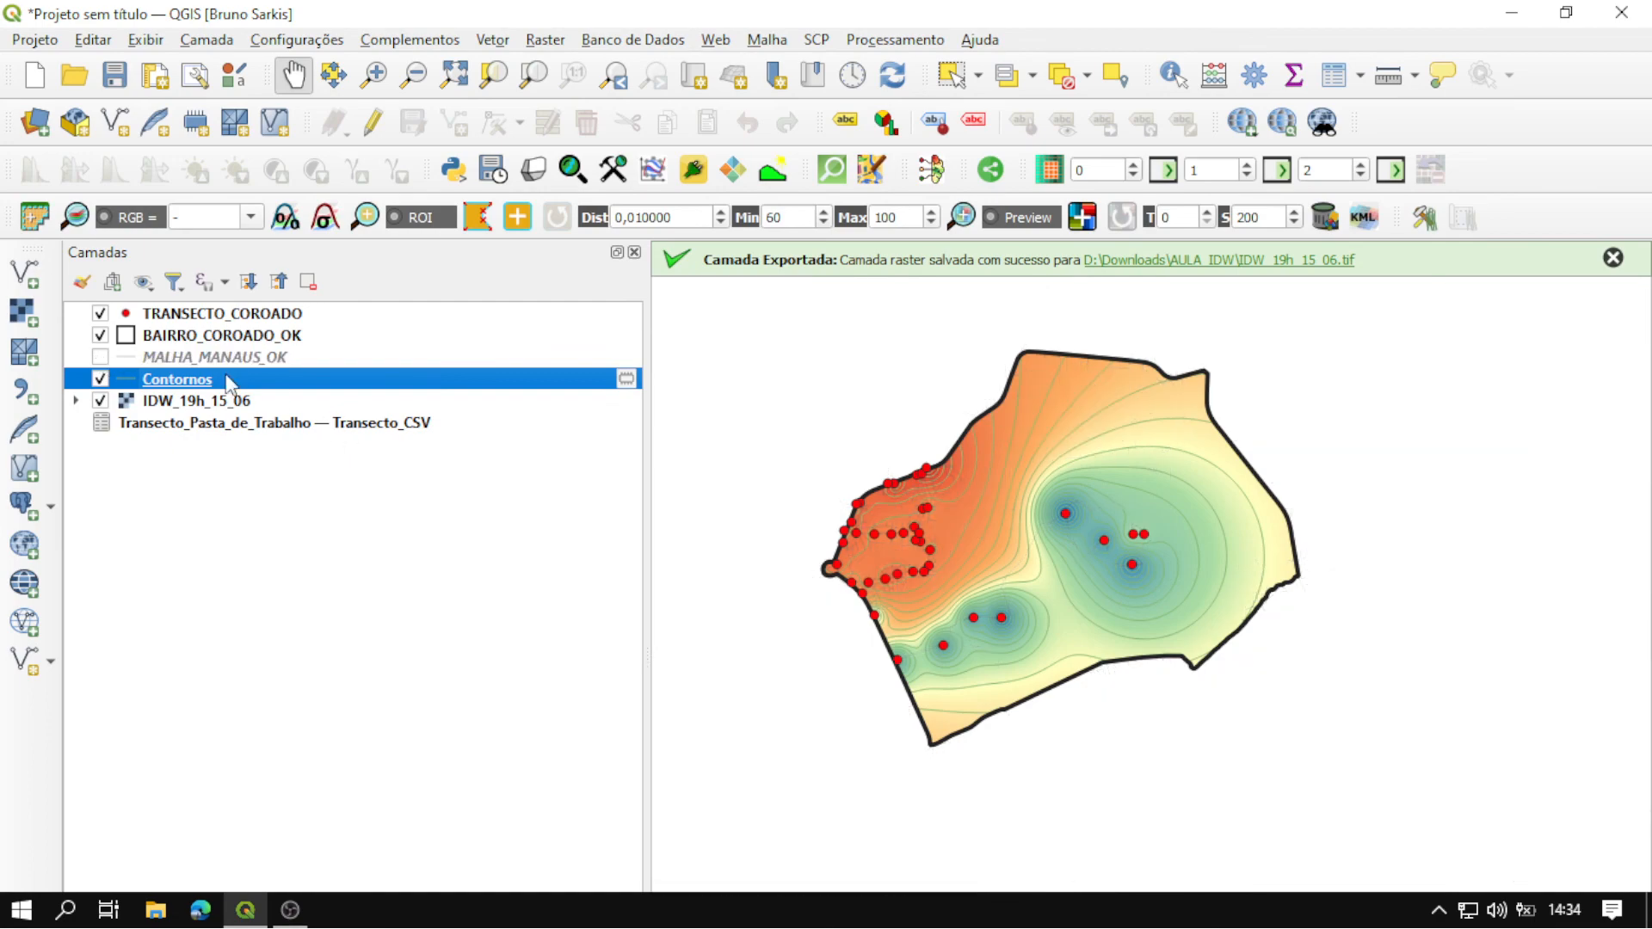
right_click(127, 387)
mouse_move(267, 564)
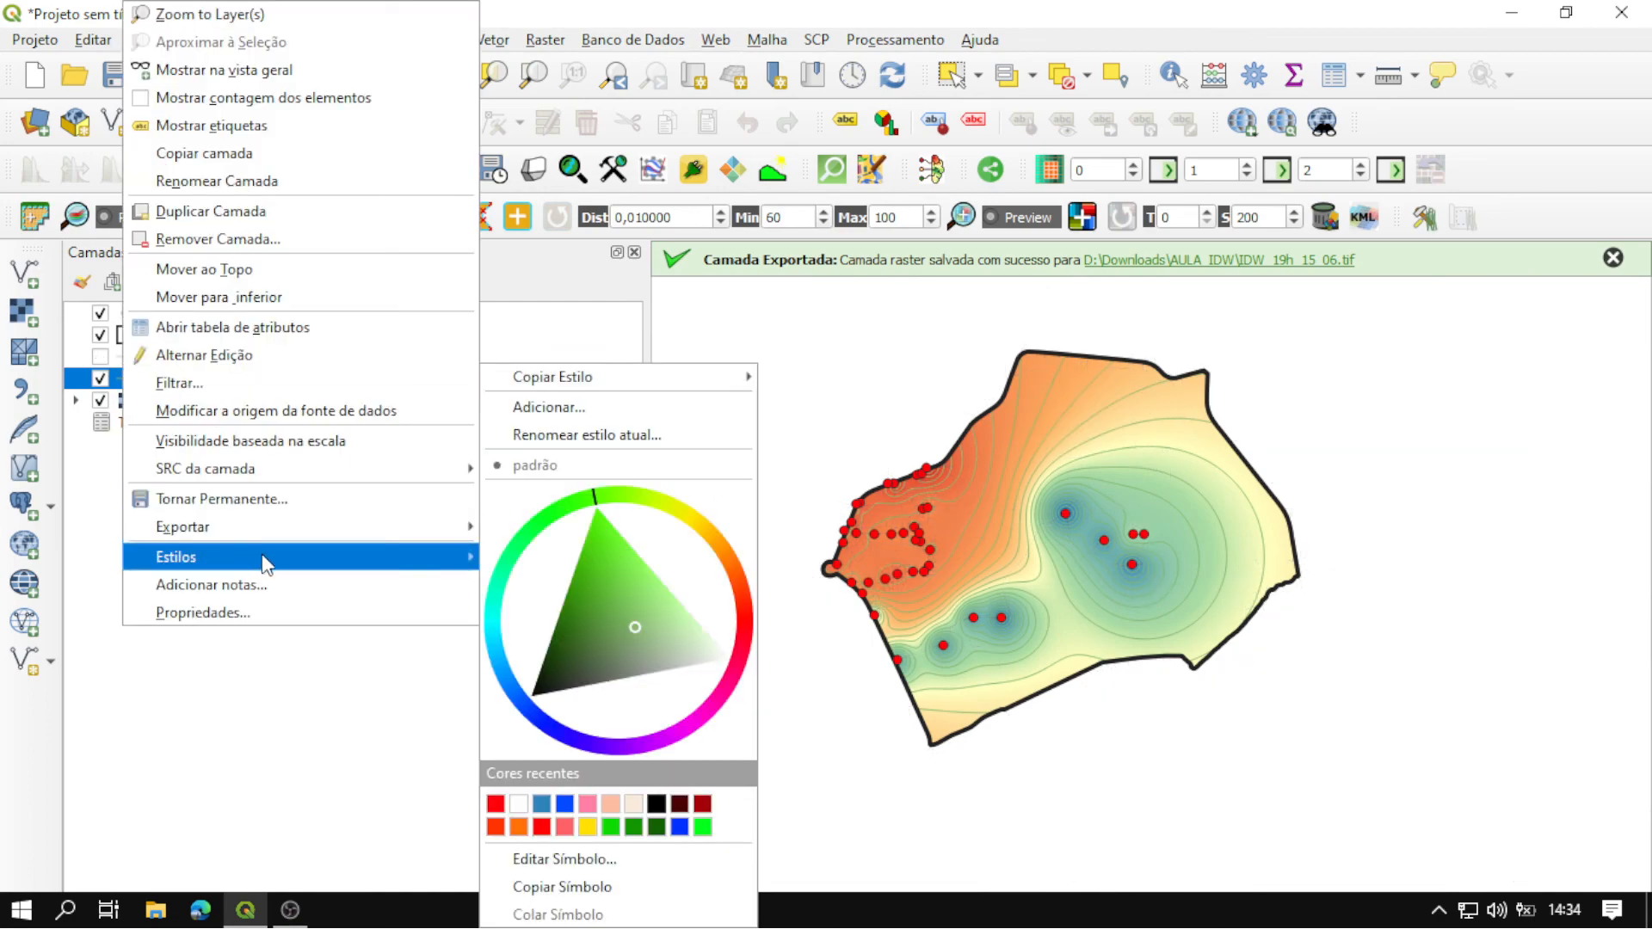
left_click_drag(554, 658, 503, 725)
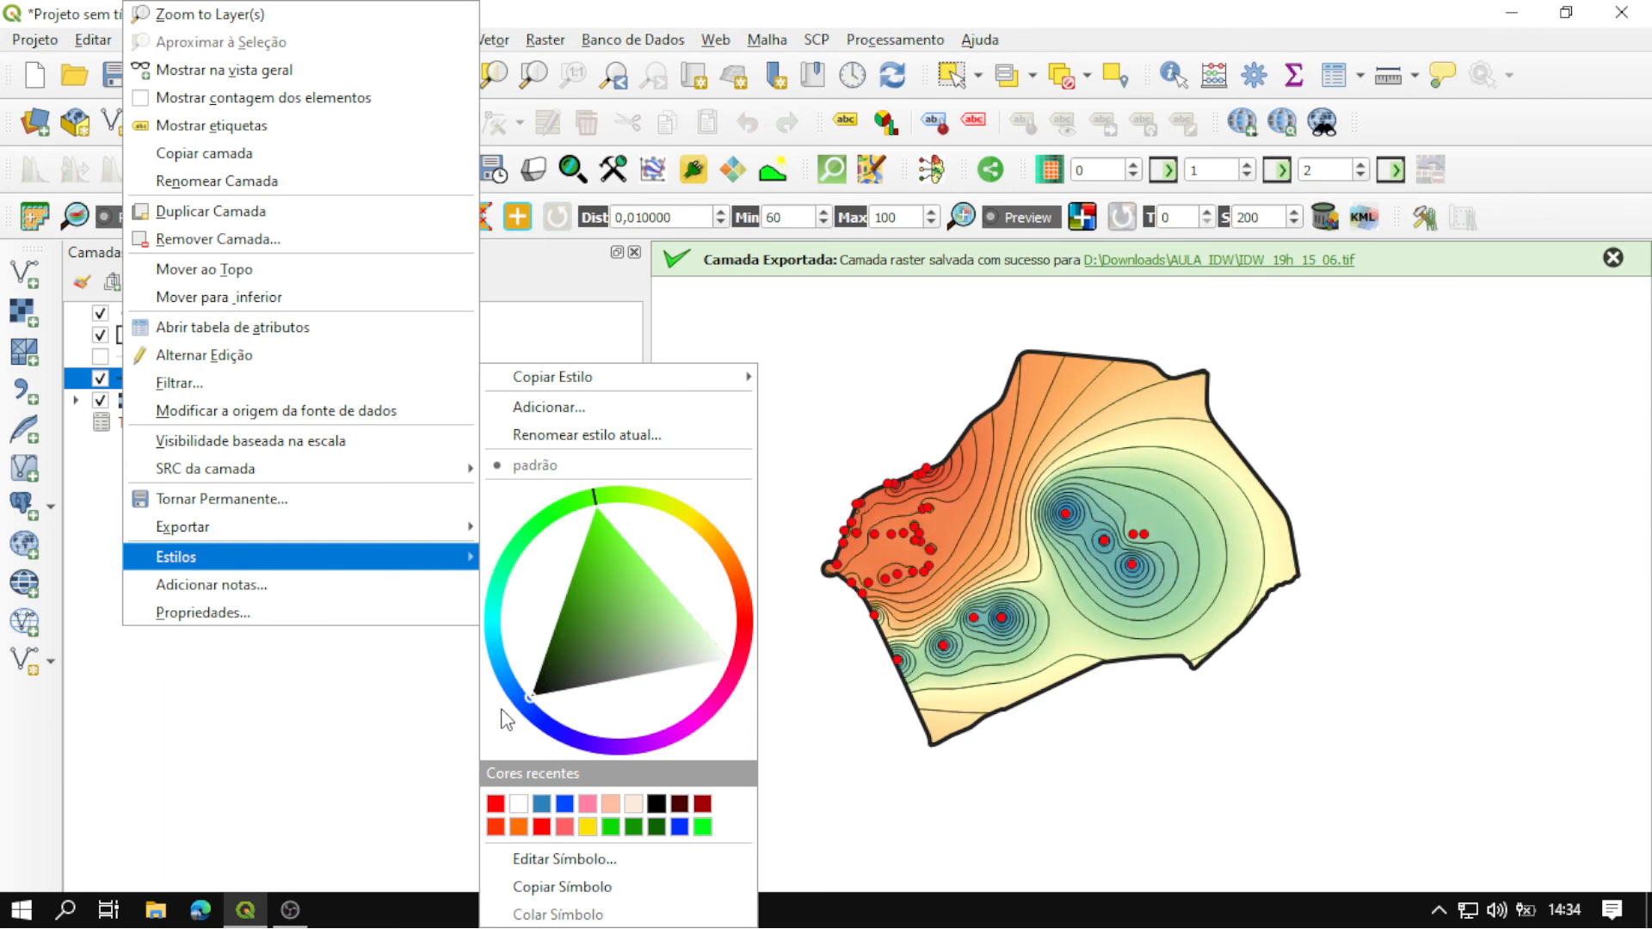
Set the line width of the Contornos layer to 0,06 millimetres and apply the symbology.
left_click(284, 622)
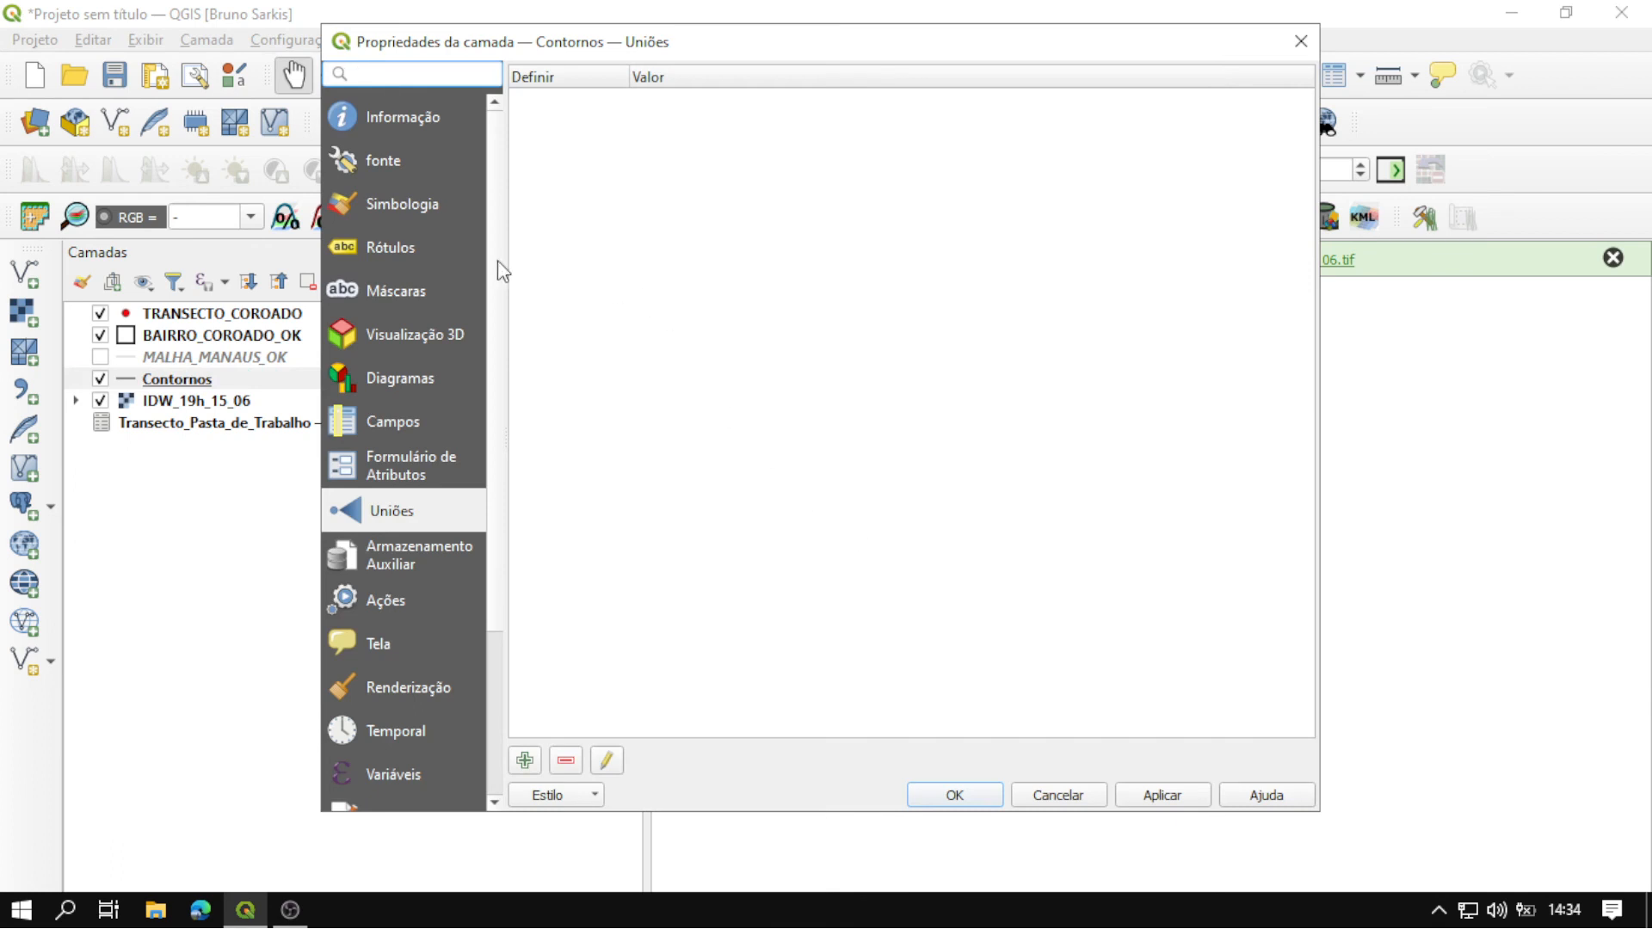
left_click(420, 214)
scroll(706, 375, "down", 1)
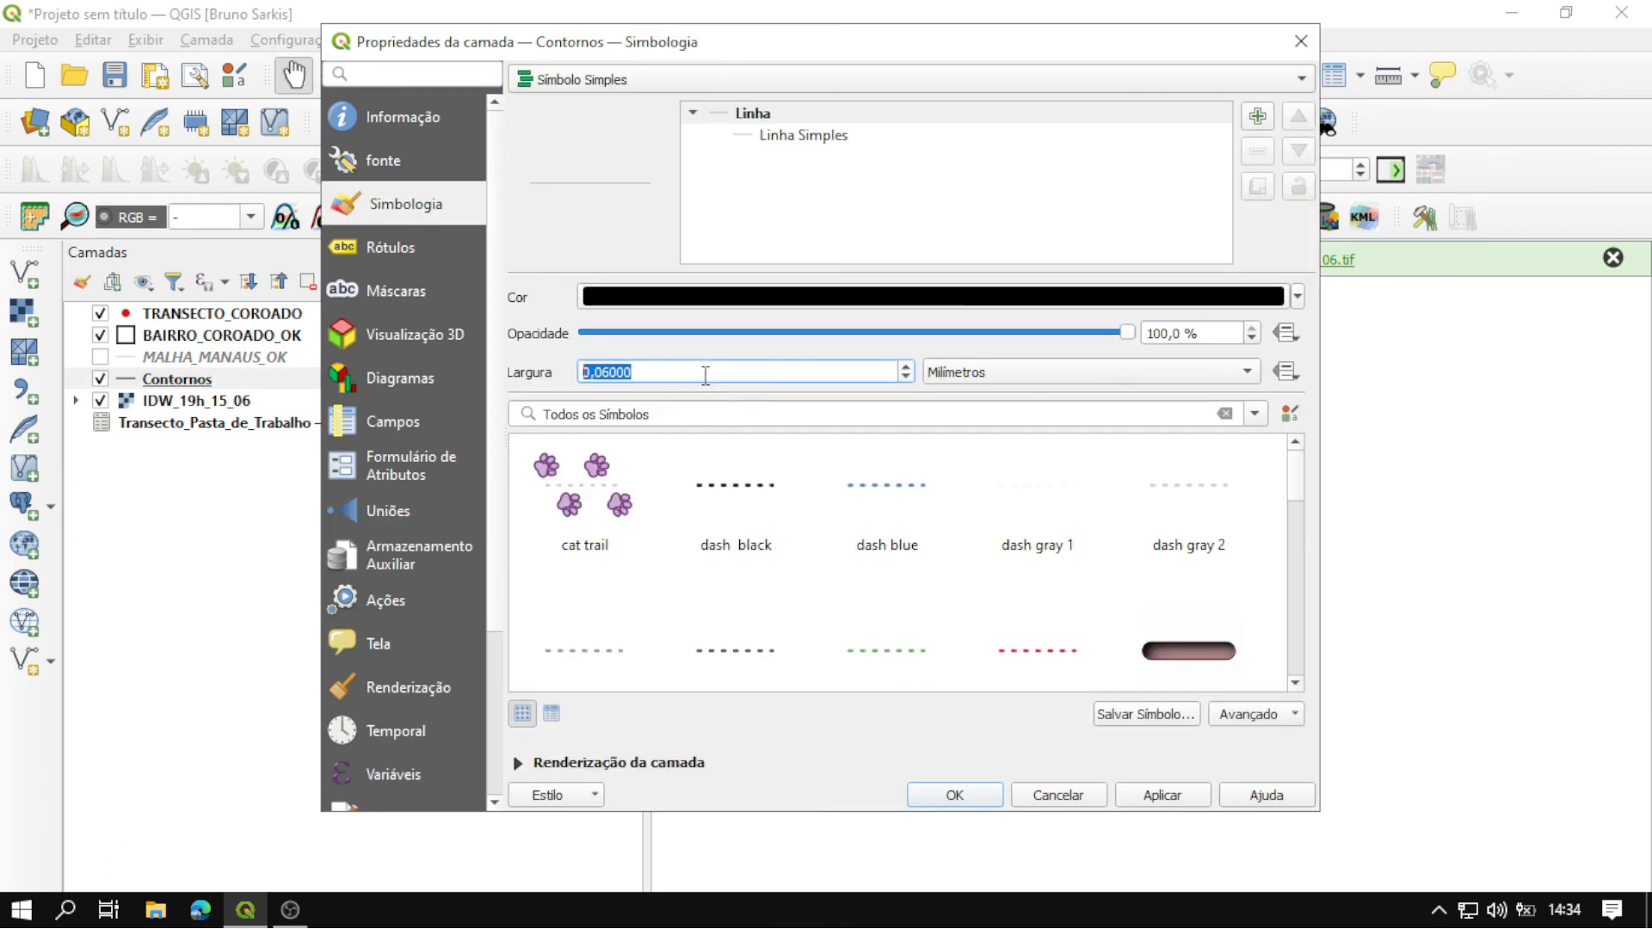
left_click(1164, 798)
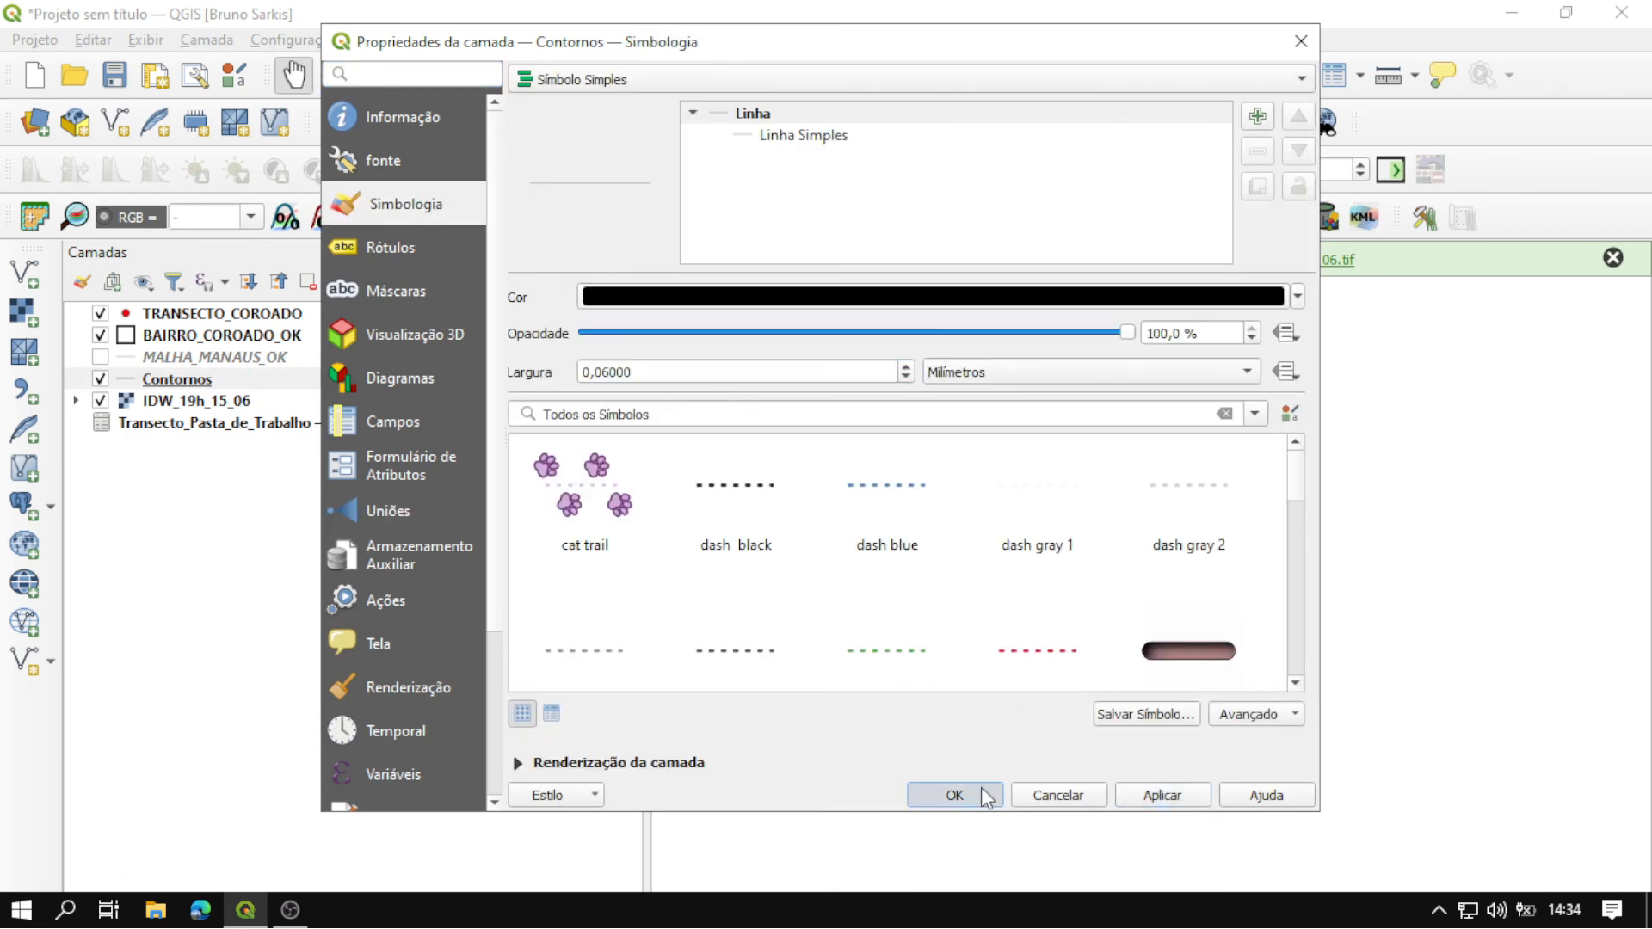
left_click(954, 795)
scroll(1074, 542, "up", 3)
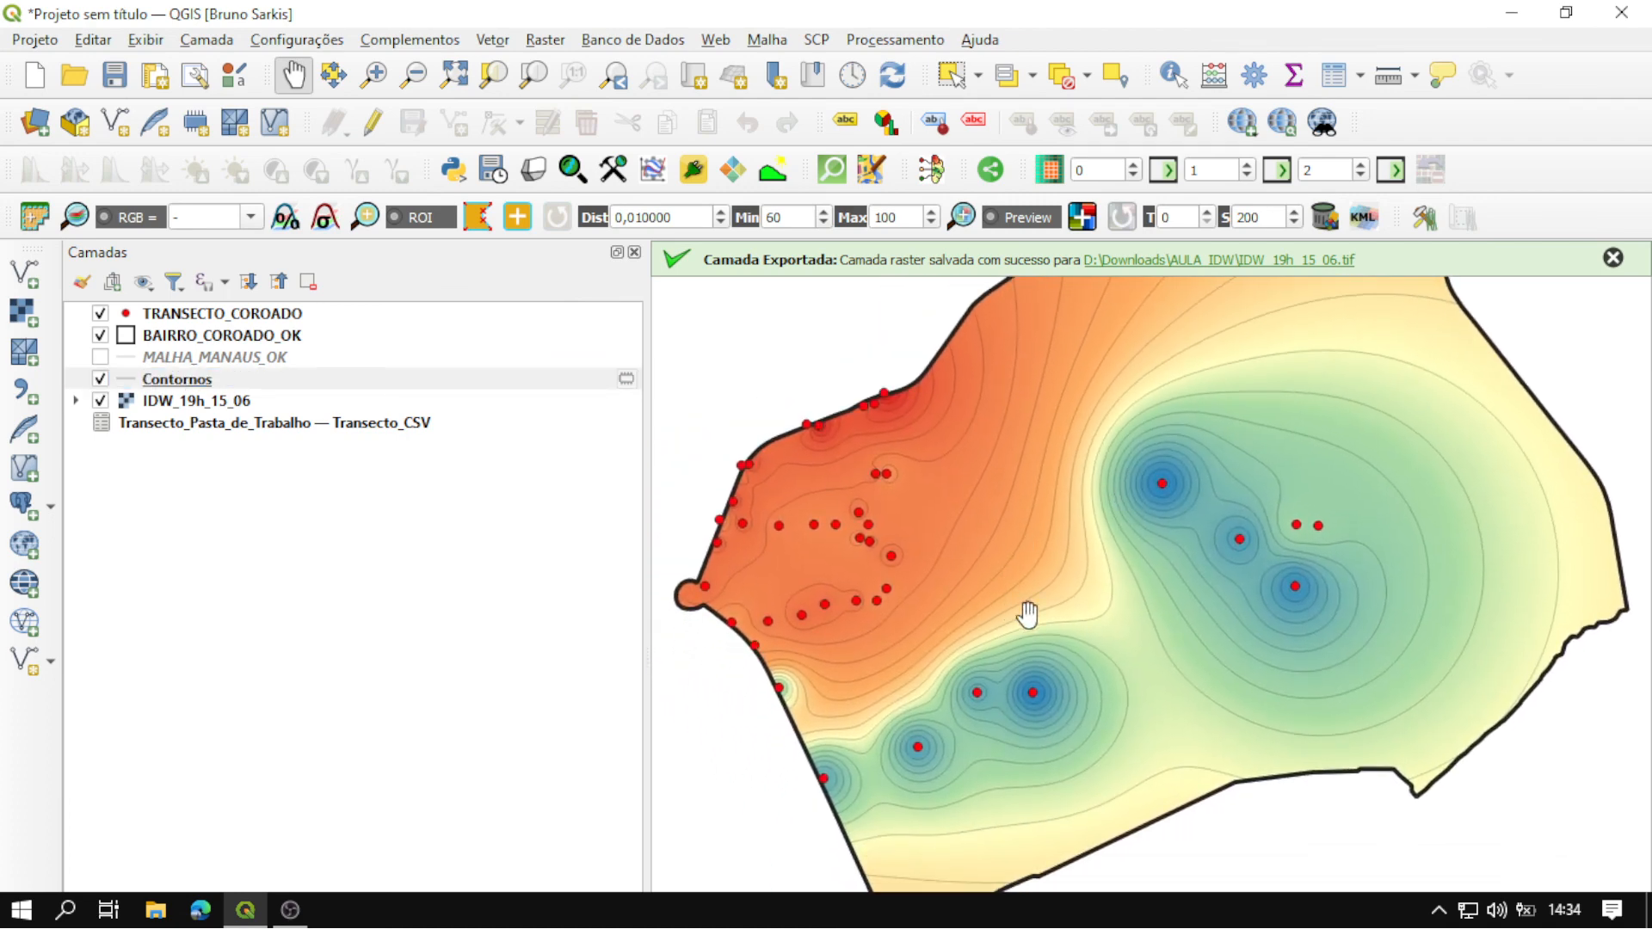
left_click_drag(1162, 414, 1129, 436)
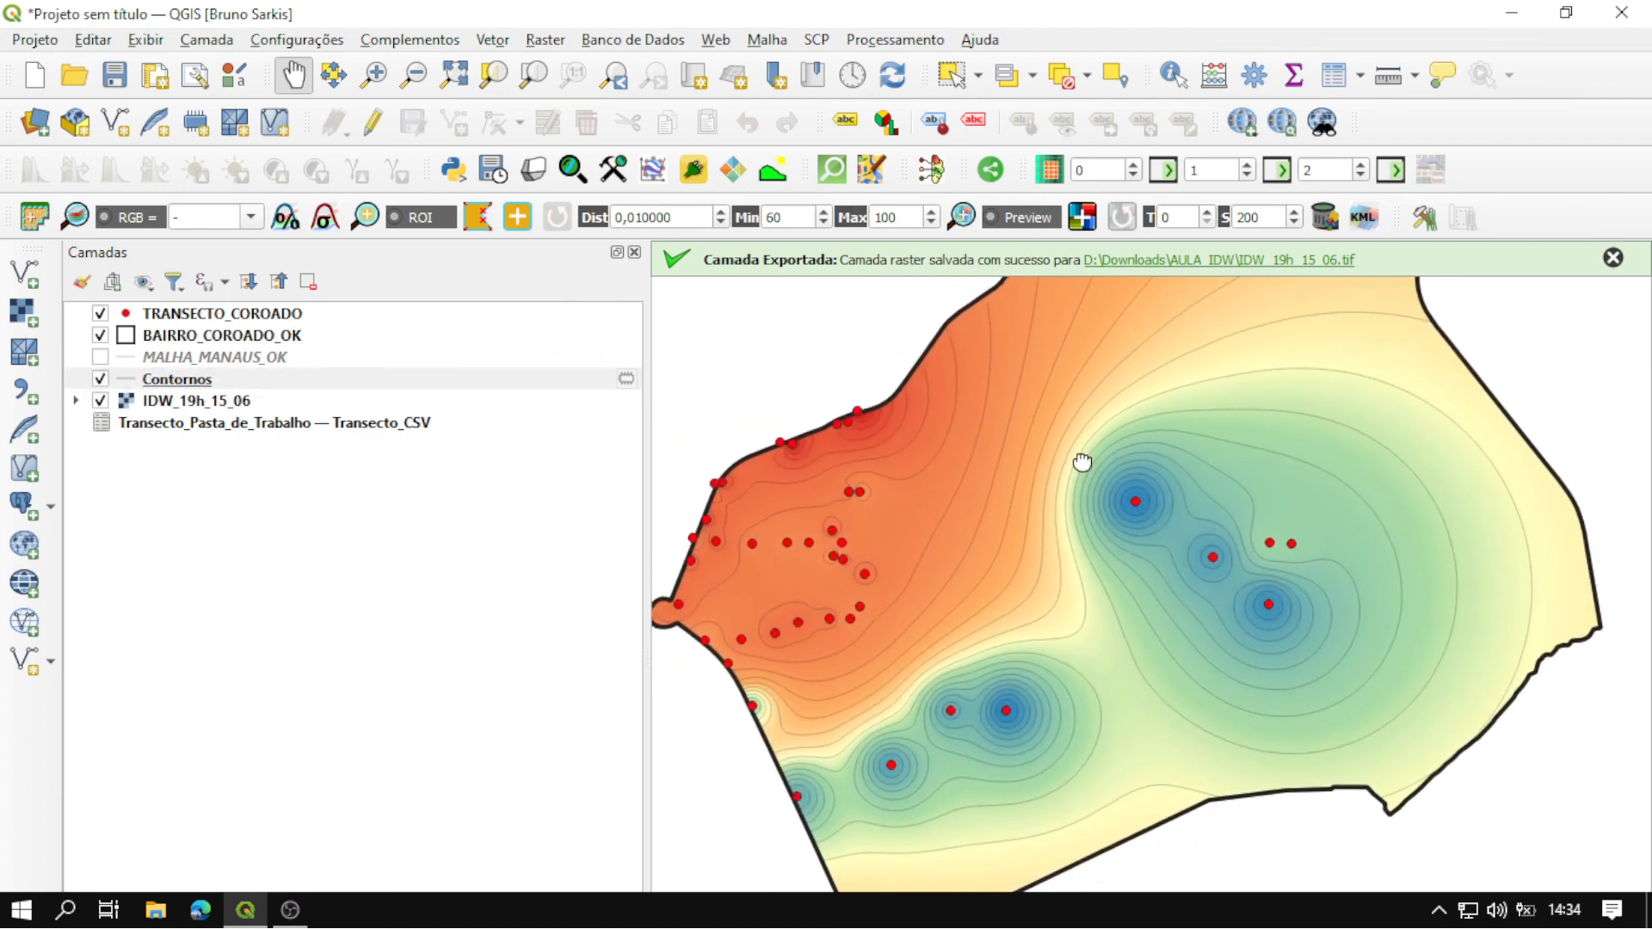
Enable individual labels (Rótulos individuais) on the Contornos layer, using the Isotermas field as the label value.
left_click(197, 384)
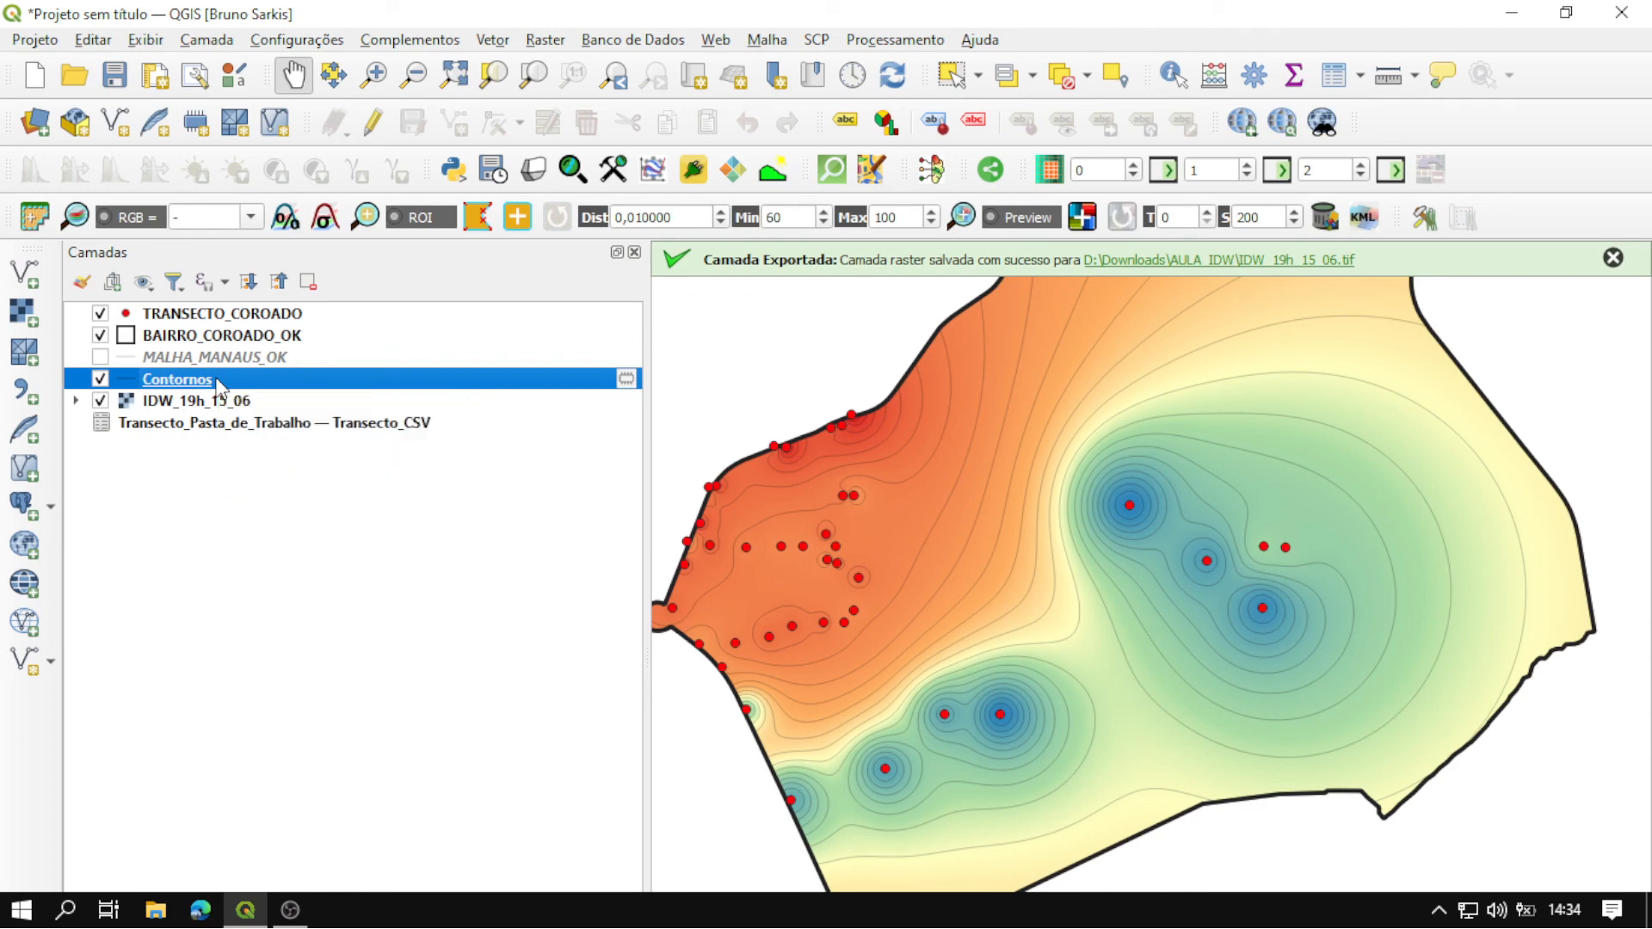
right_click(217, 382)
left_click(289, 613)
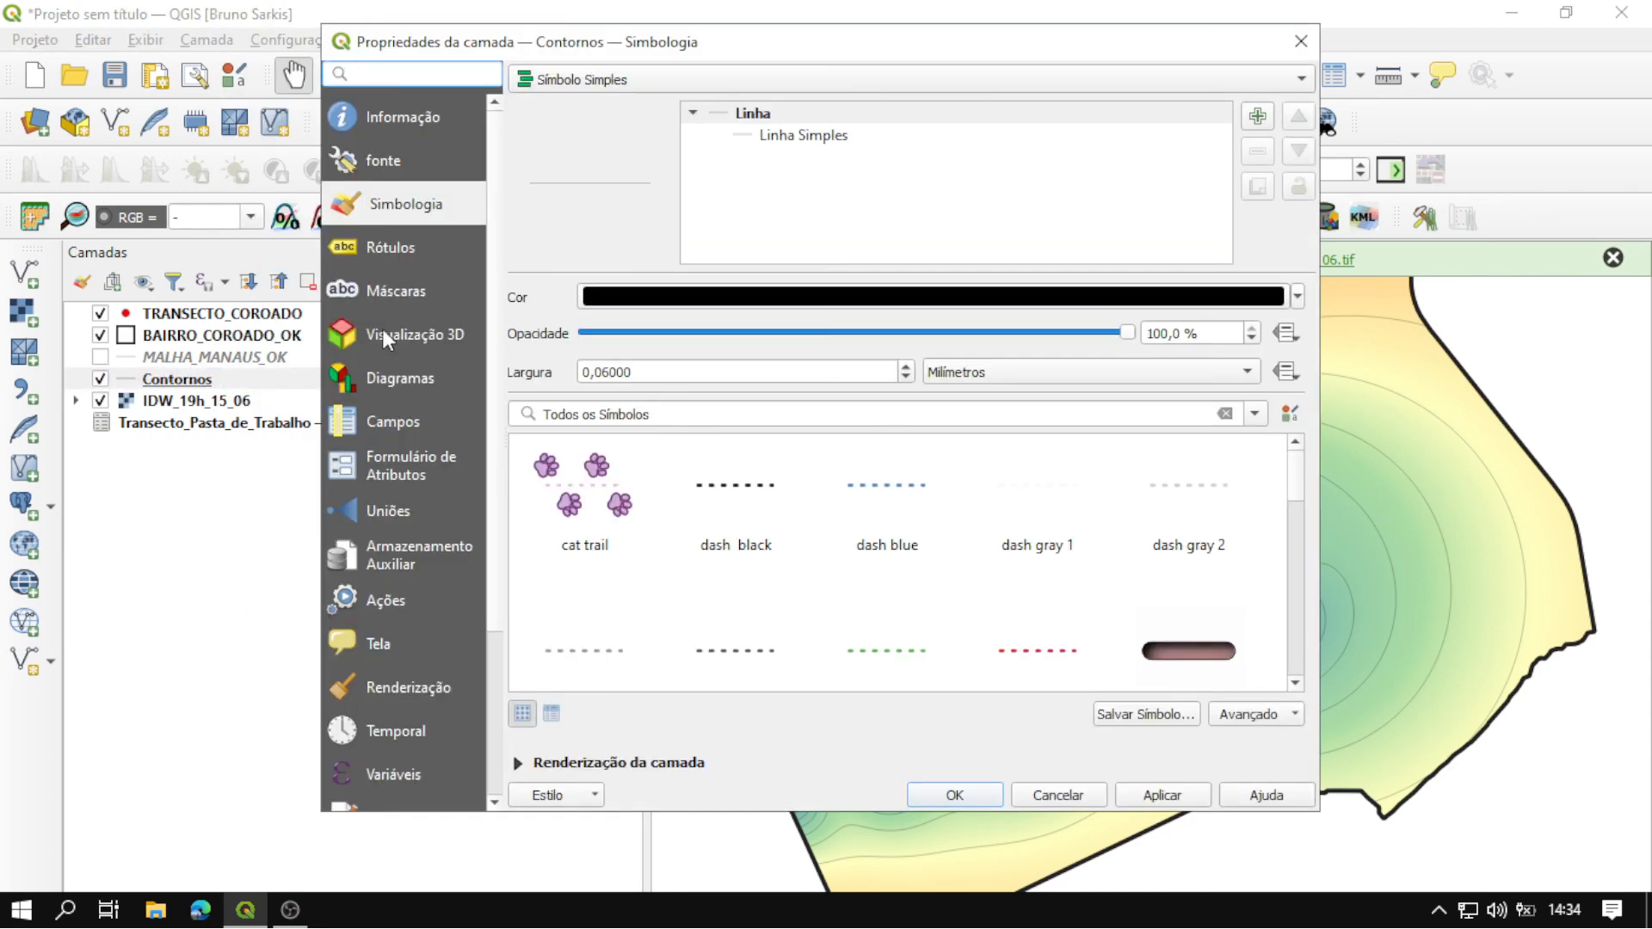
left_click(394, 249)
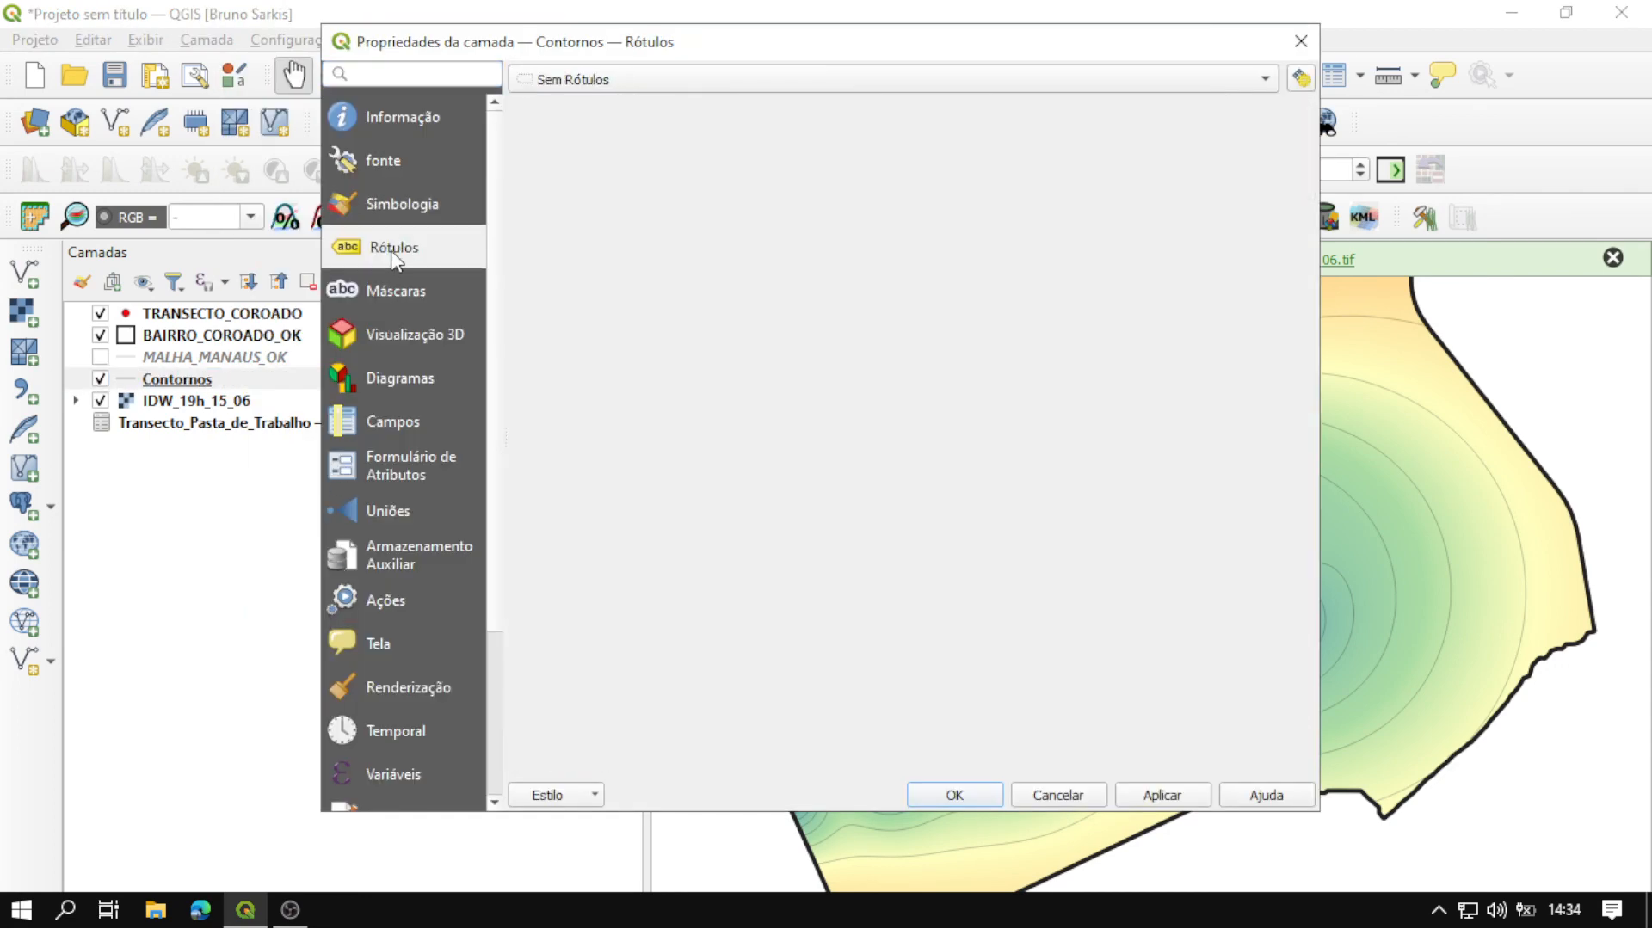
left_click(600, 79)
left_click(600, 103)
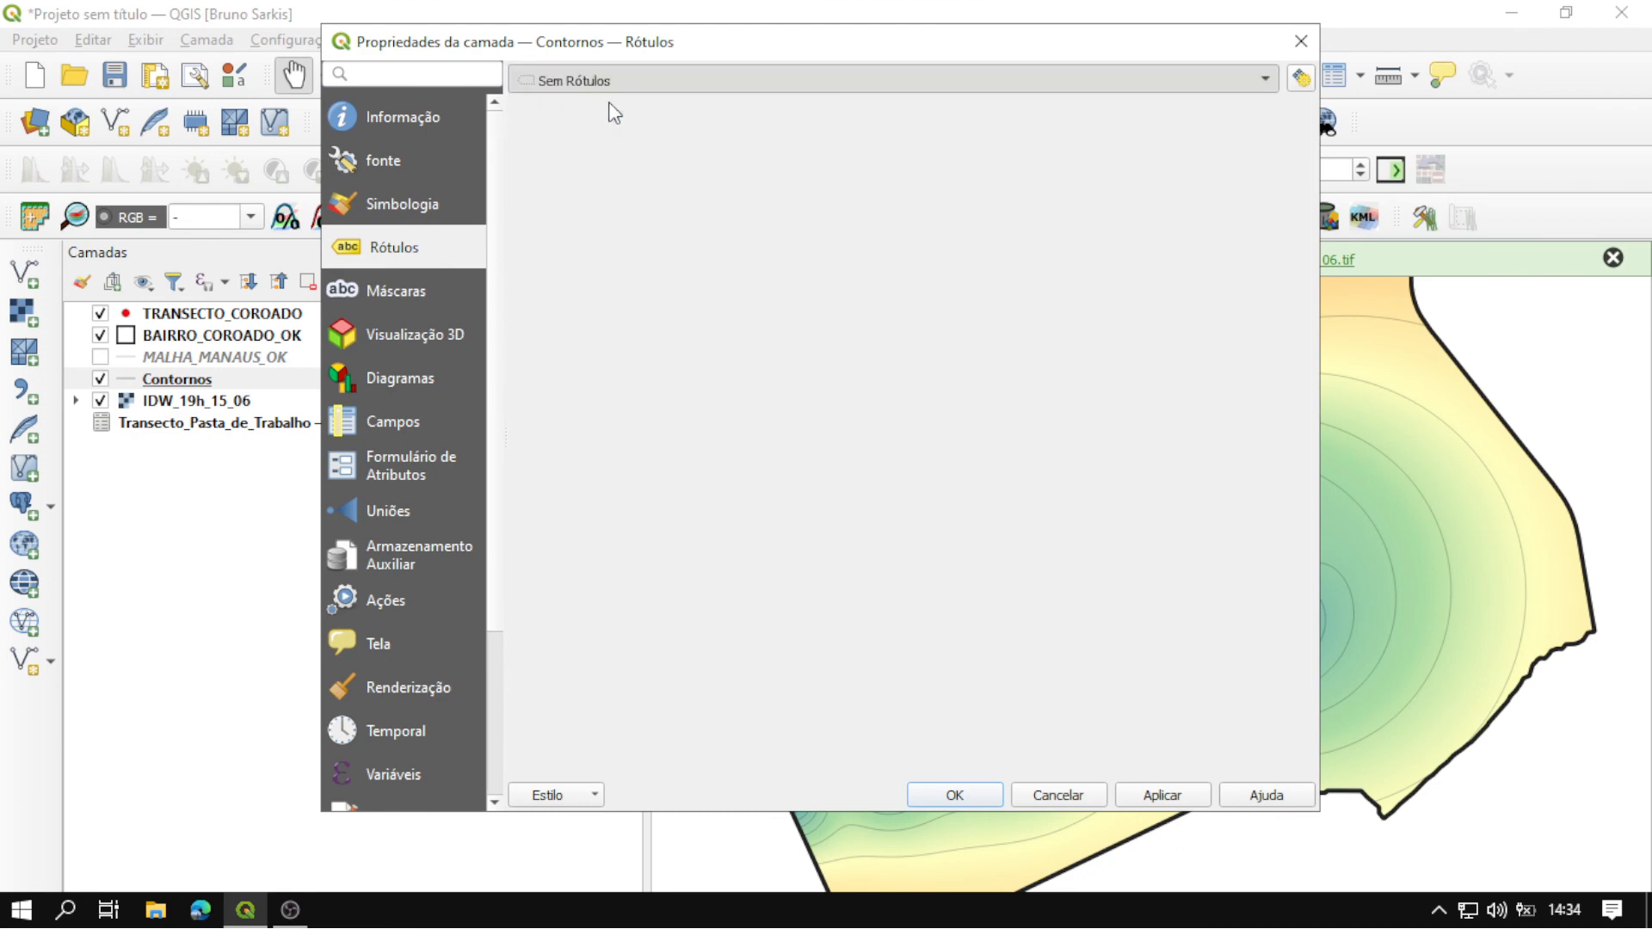
left_click(1262, 120)
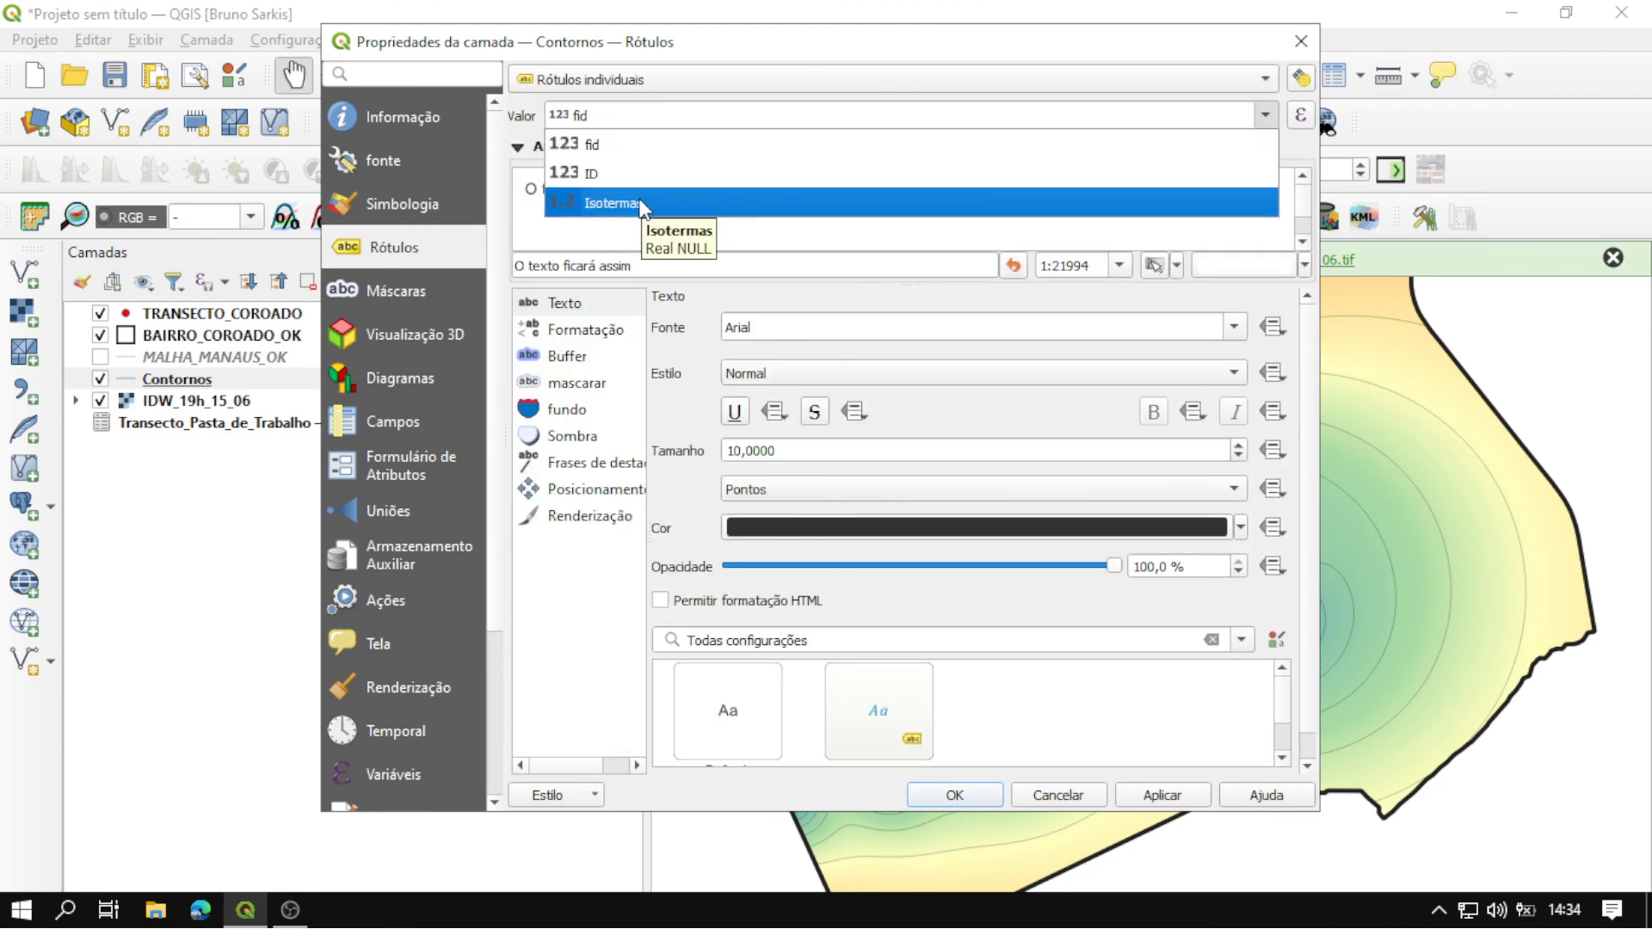
left_click(641, 204)
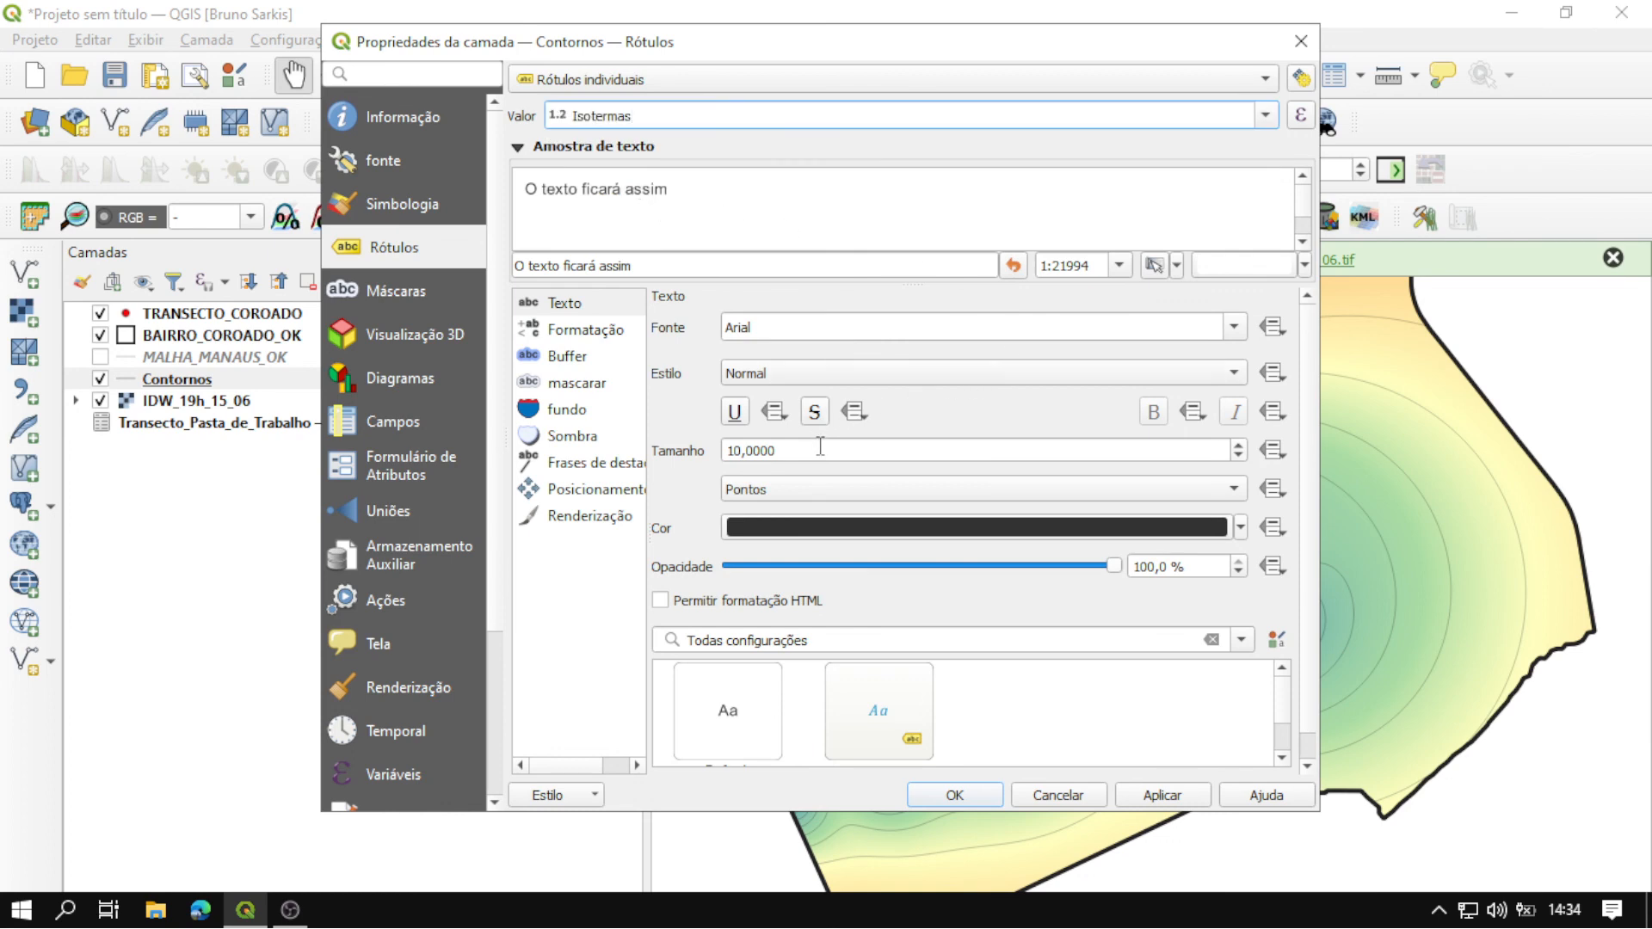
Set the Contornos label text size to 7 points and apply the label settings.
scroll(819, 446, "down", 3)
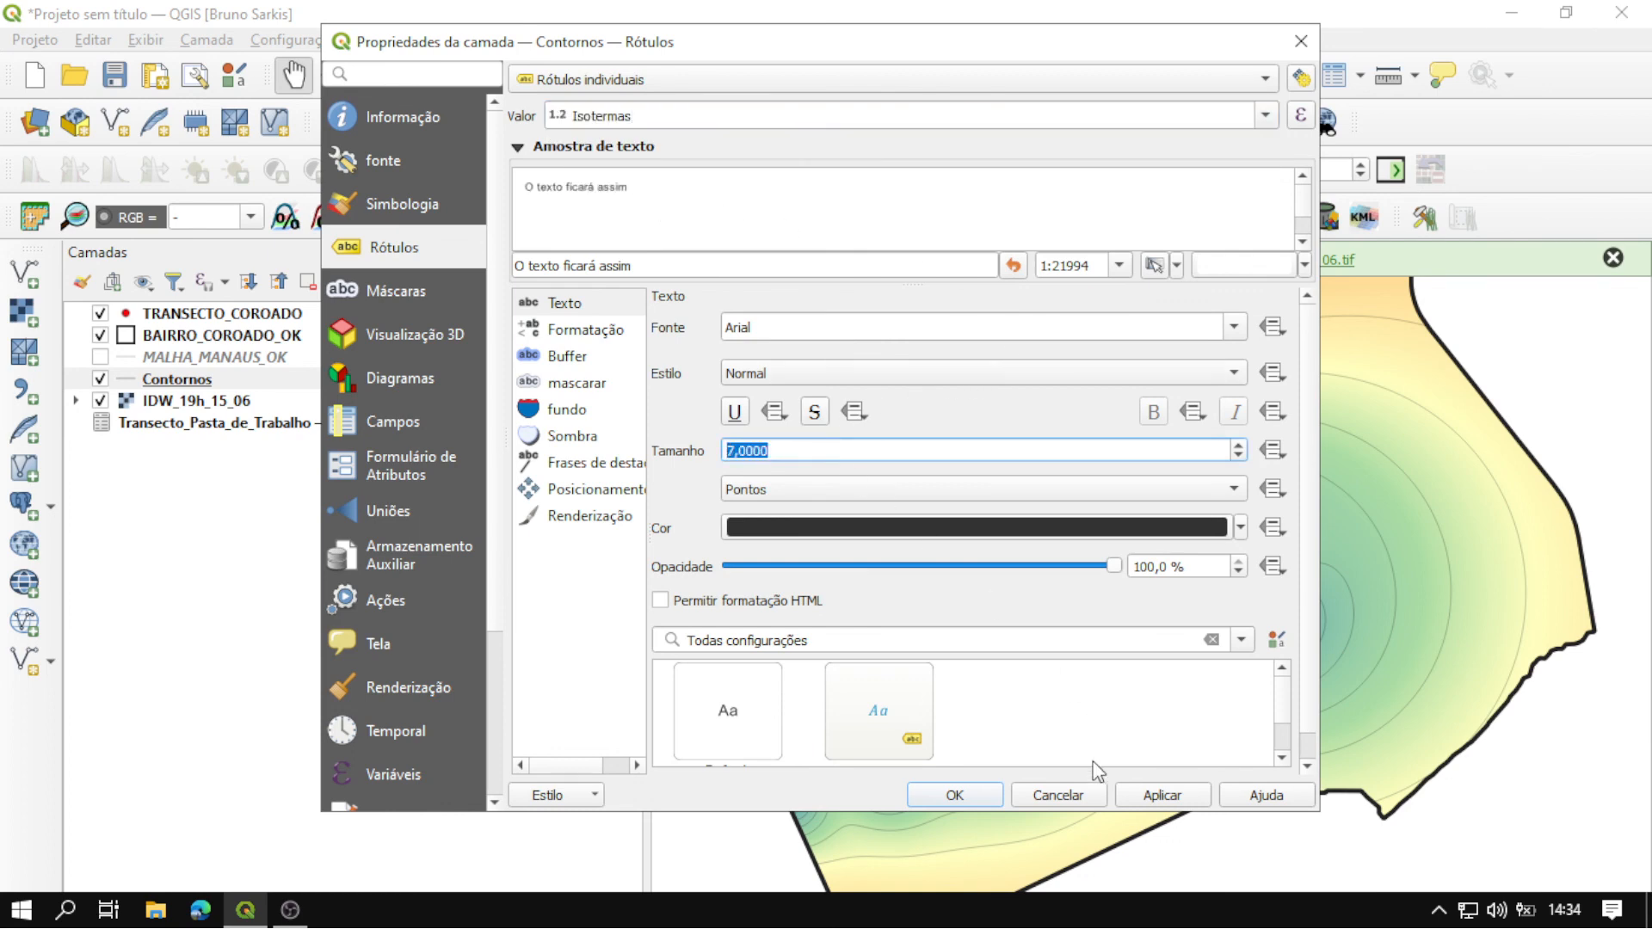
left_click(1162, 797)
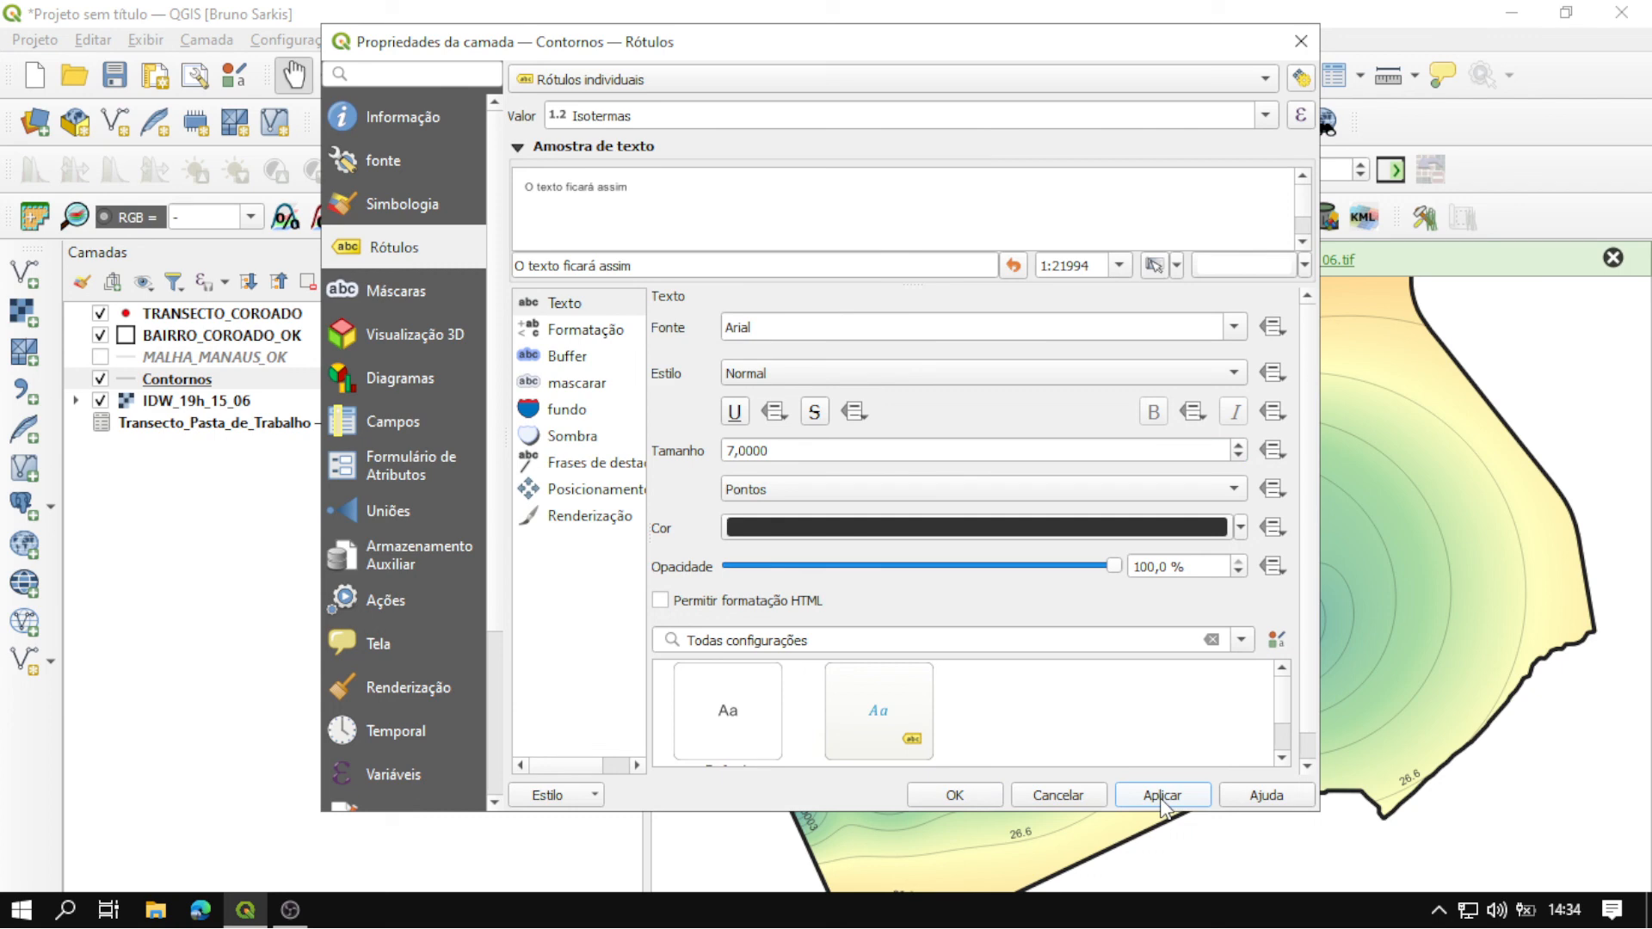
left_click(955, 795)
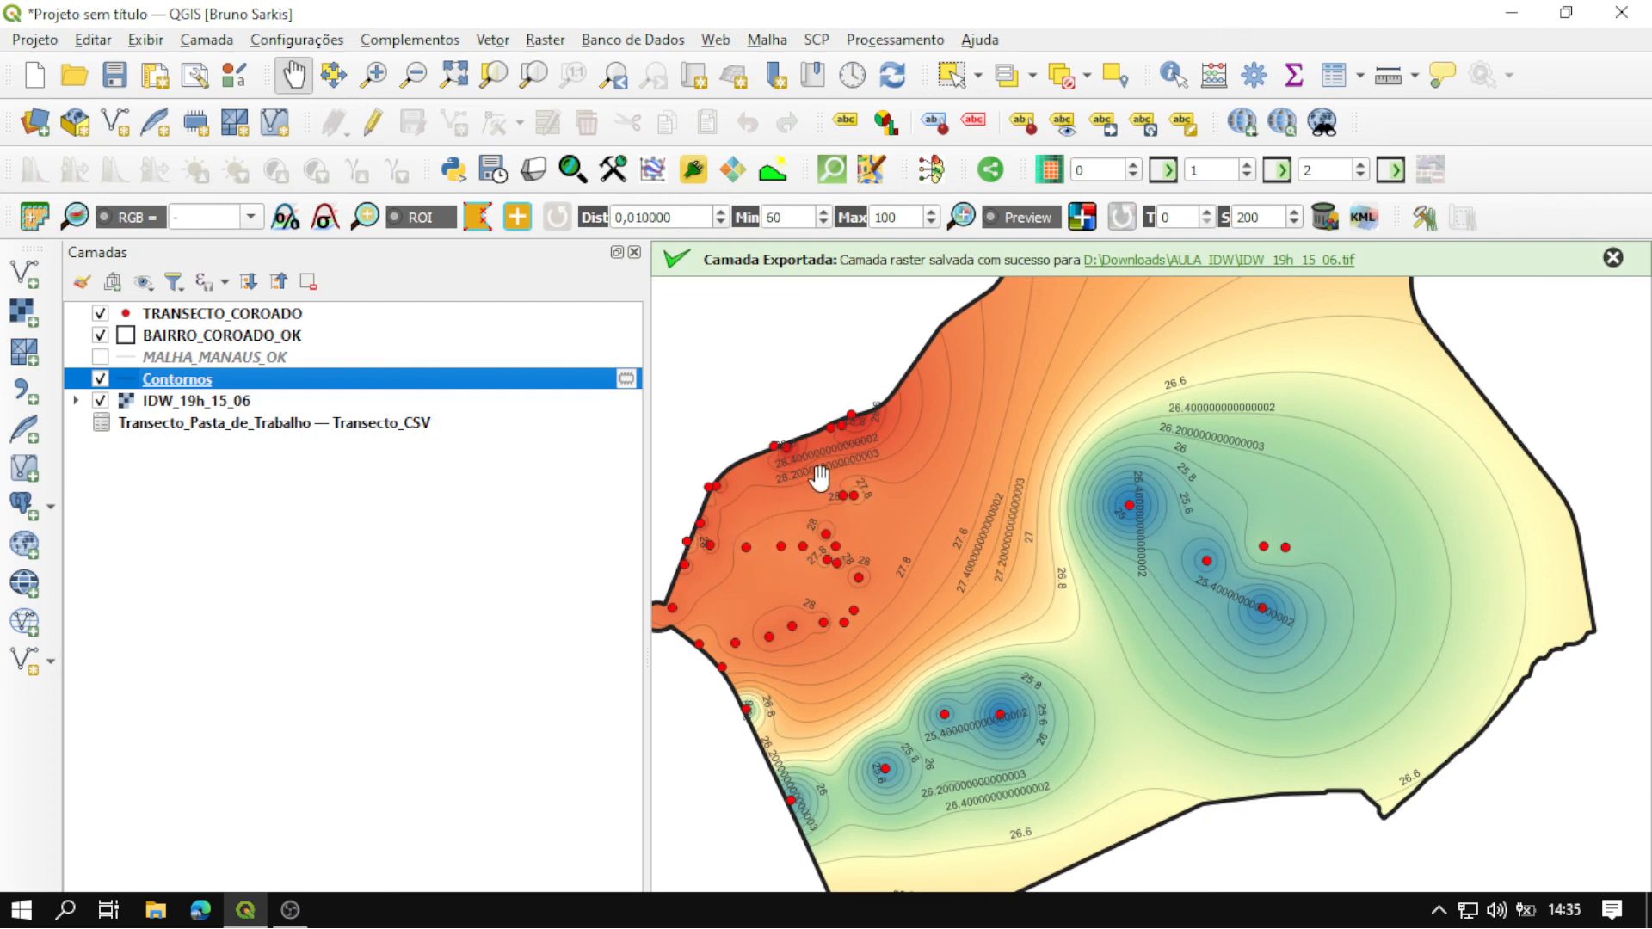
Turn on formatted numbers for the Contornos labels with 1 decimal place and apply the change.
double_click(196, 383)
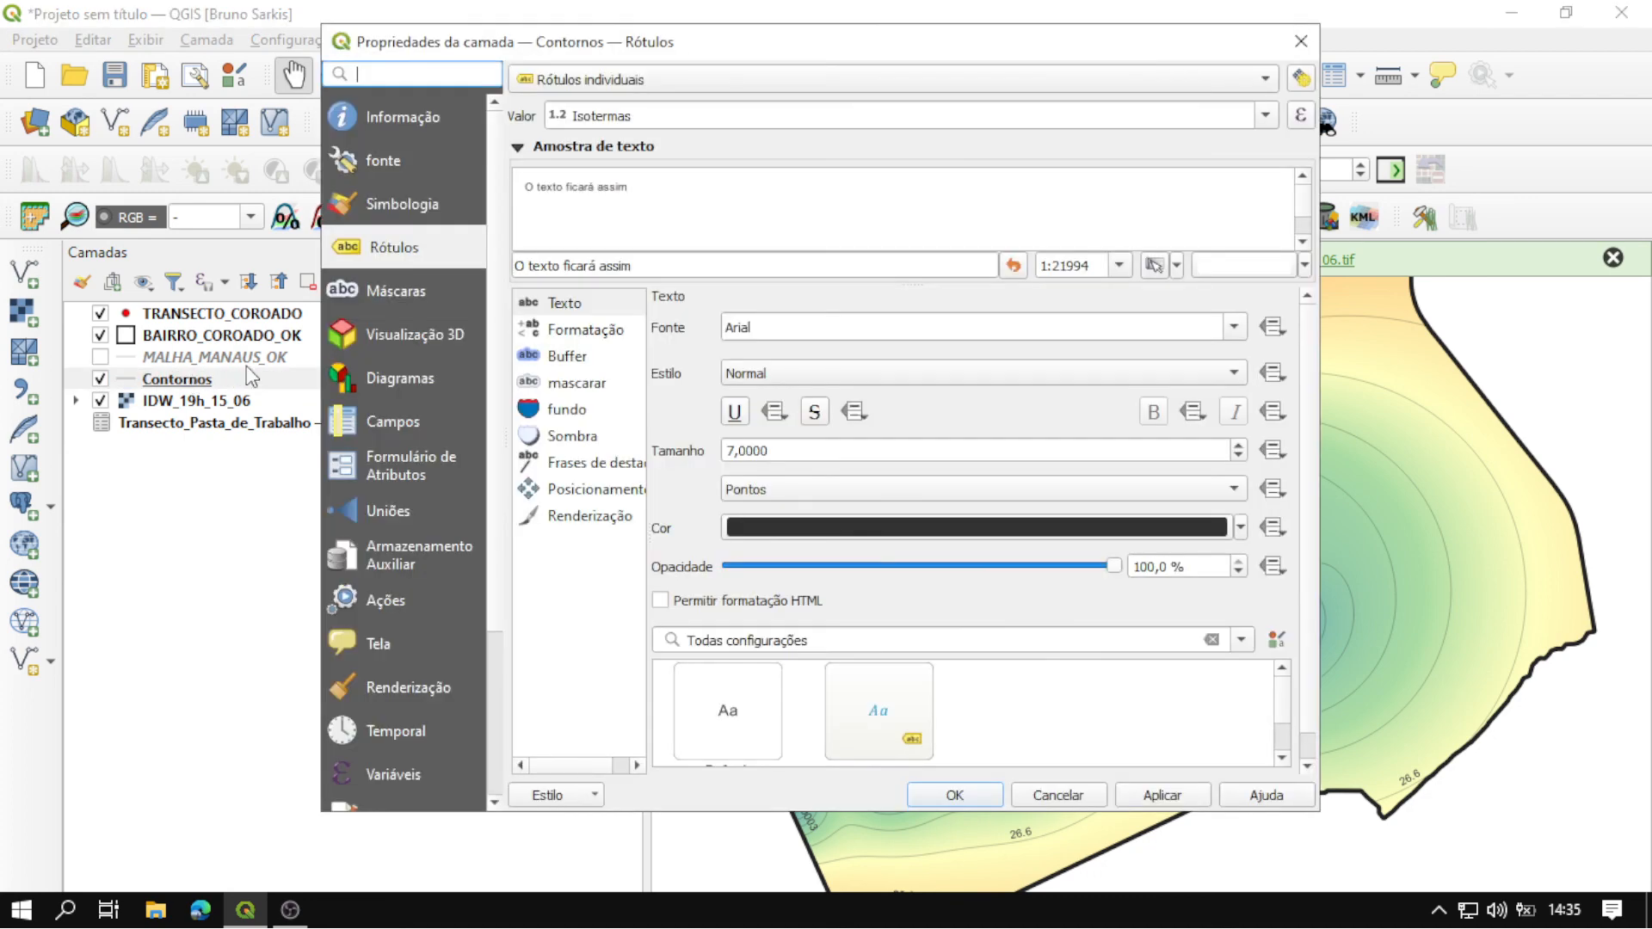
left_click(573, 332)
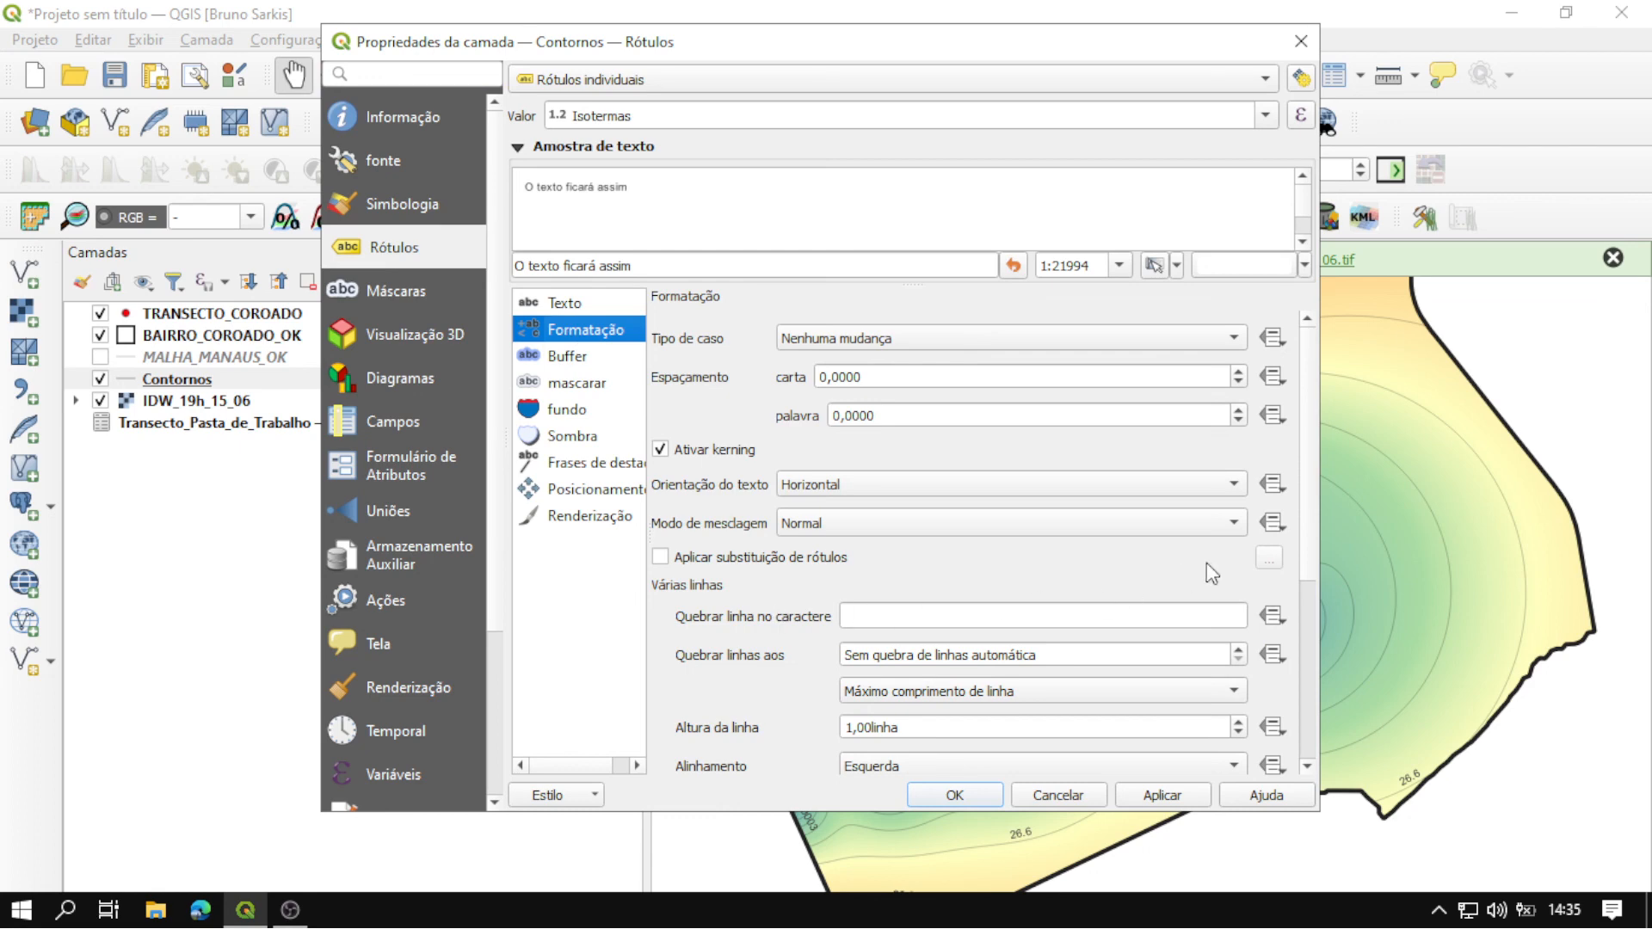
scroll(1316, 585, "down", 3)
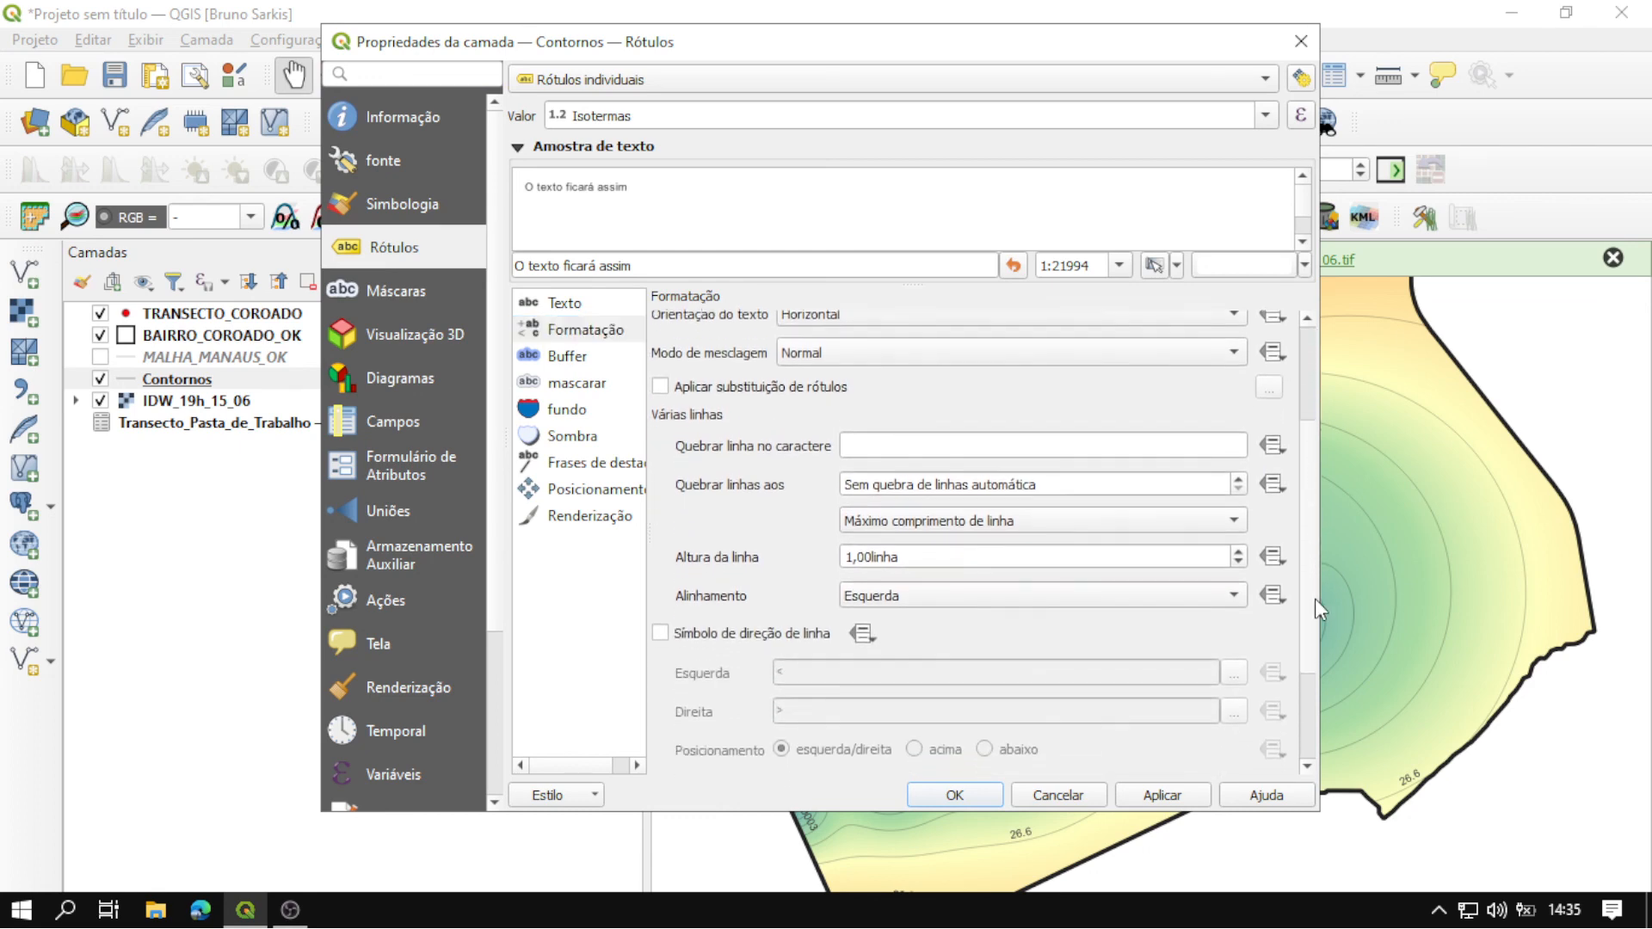
scroll(1316, 607, "down", 3)
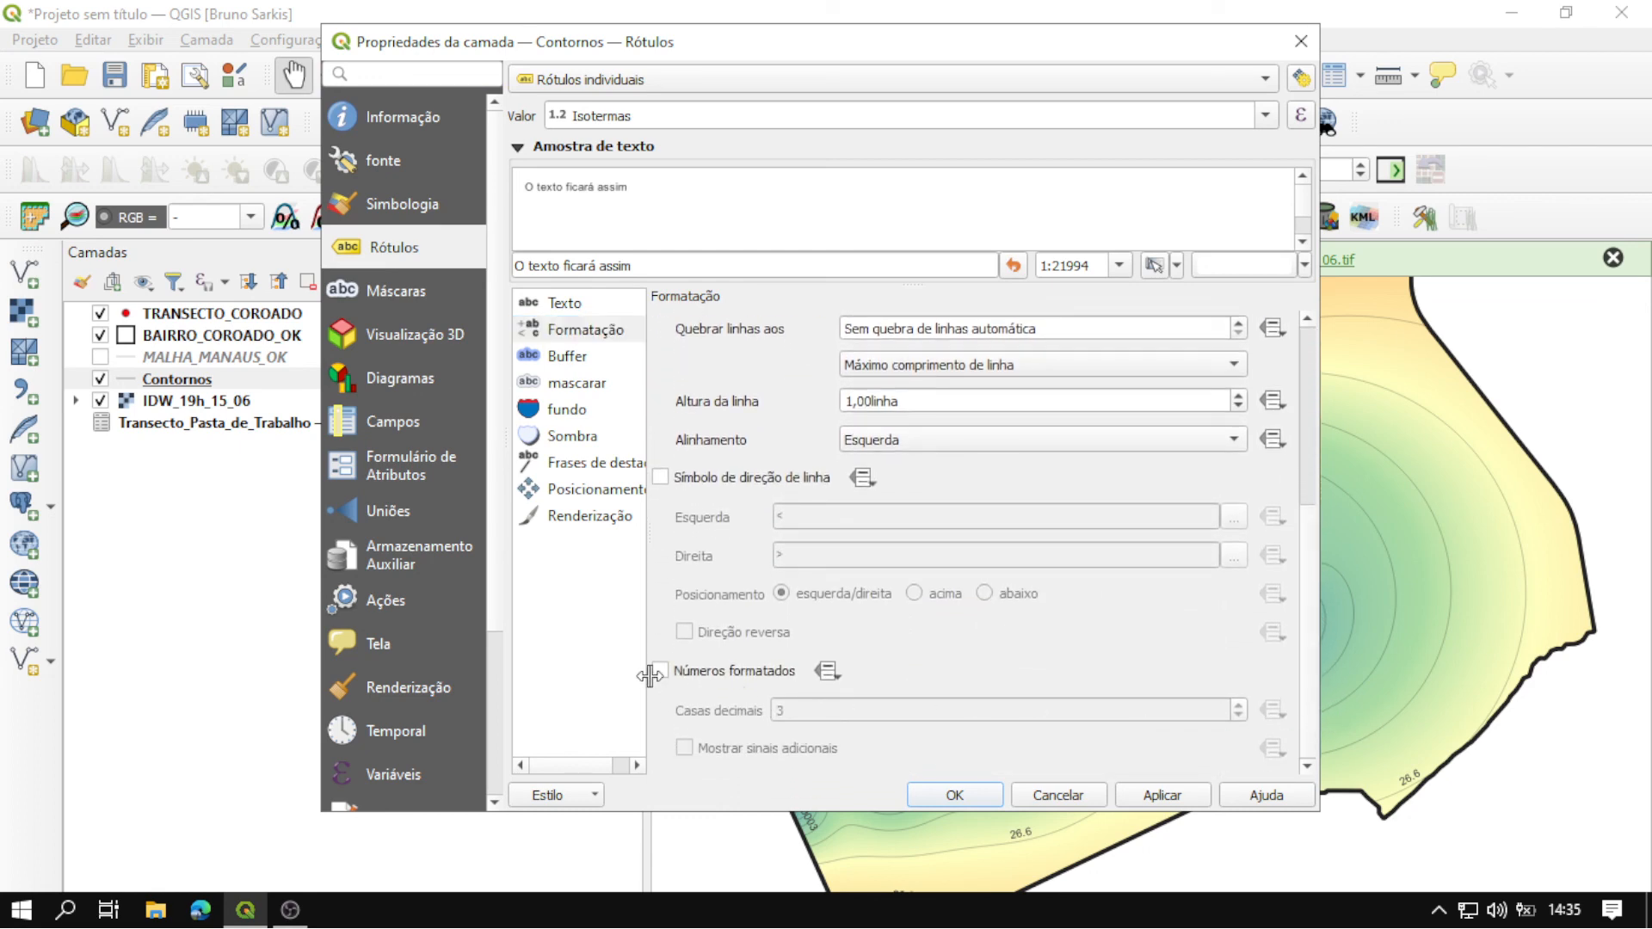
left_click(660, 671)
left_click(826, 709)
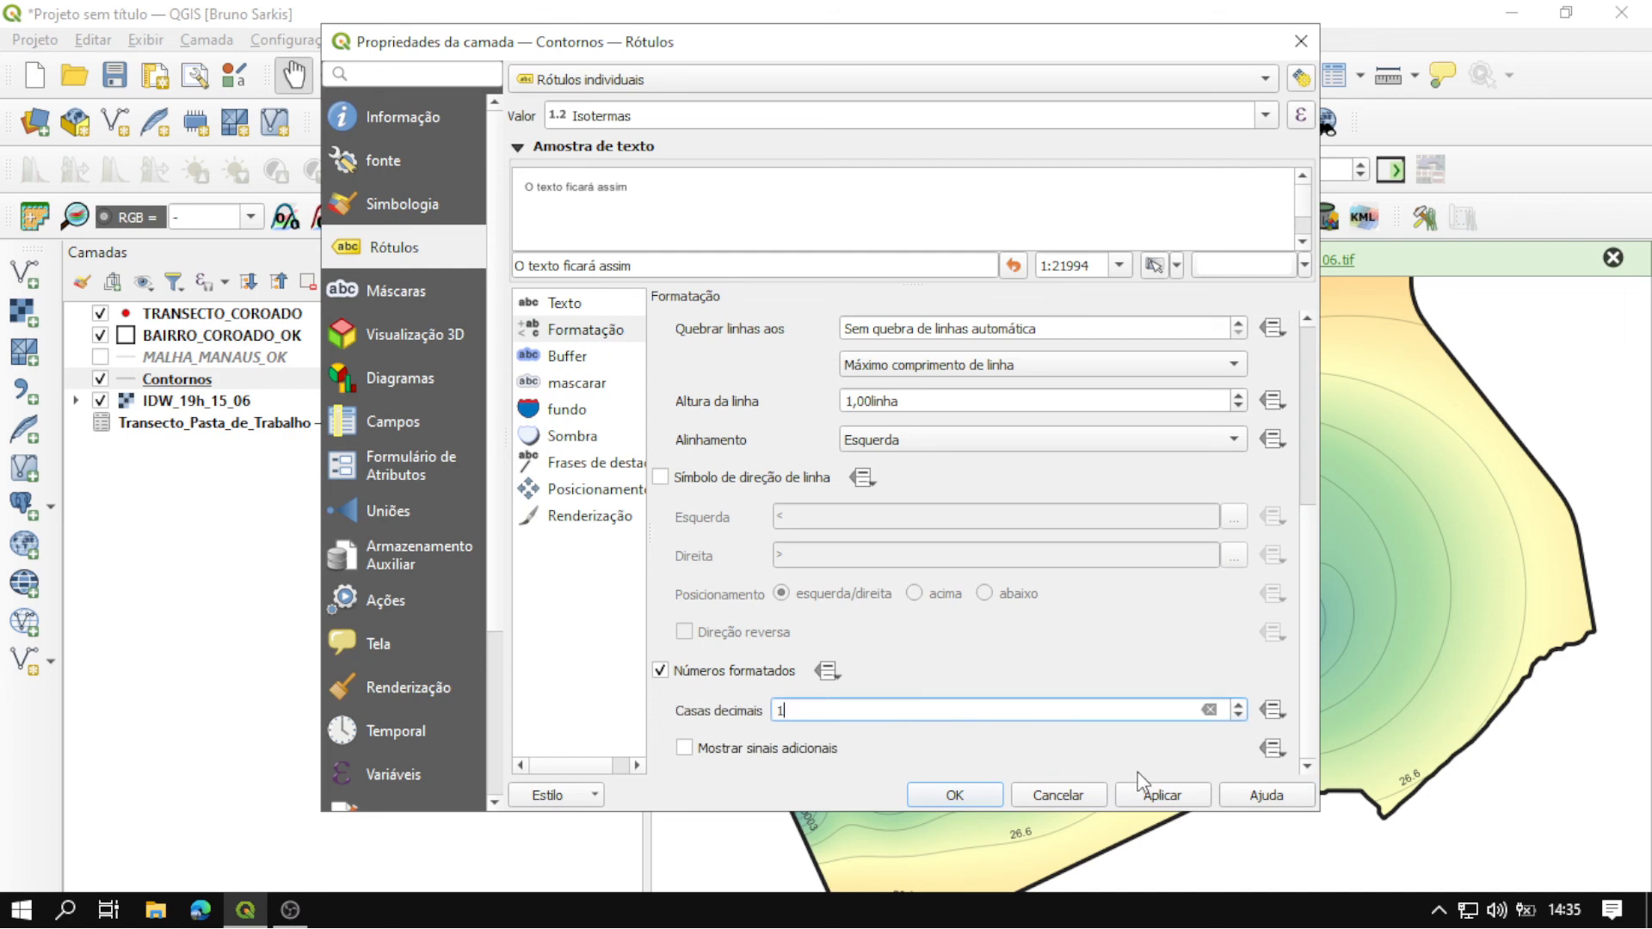
left_click(1183, 793)
left_click(955, 795)
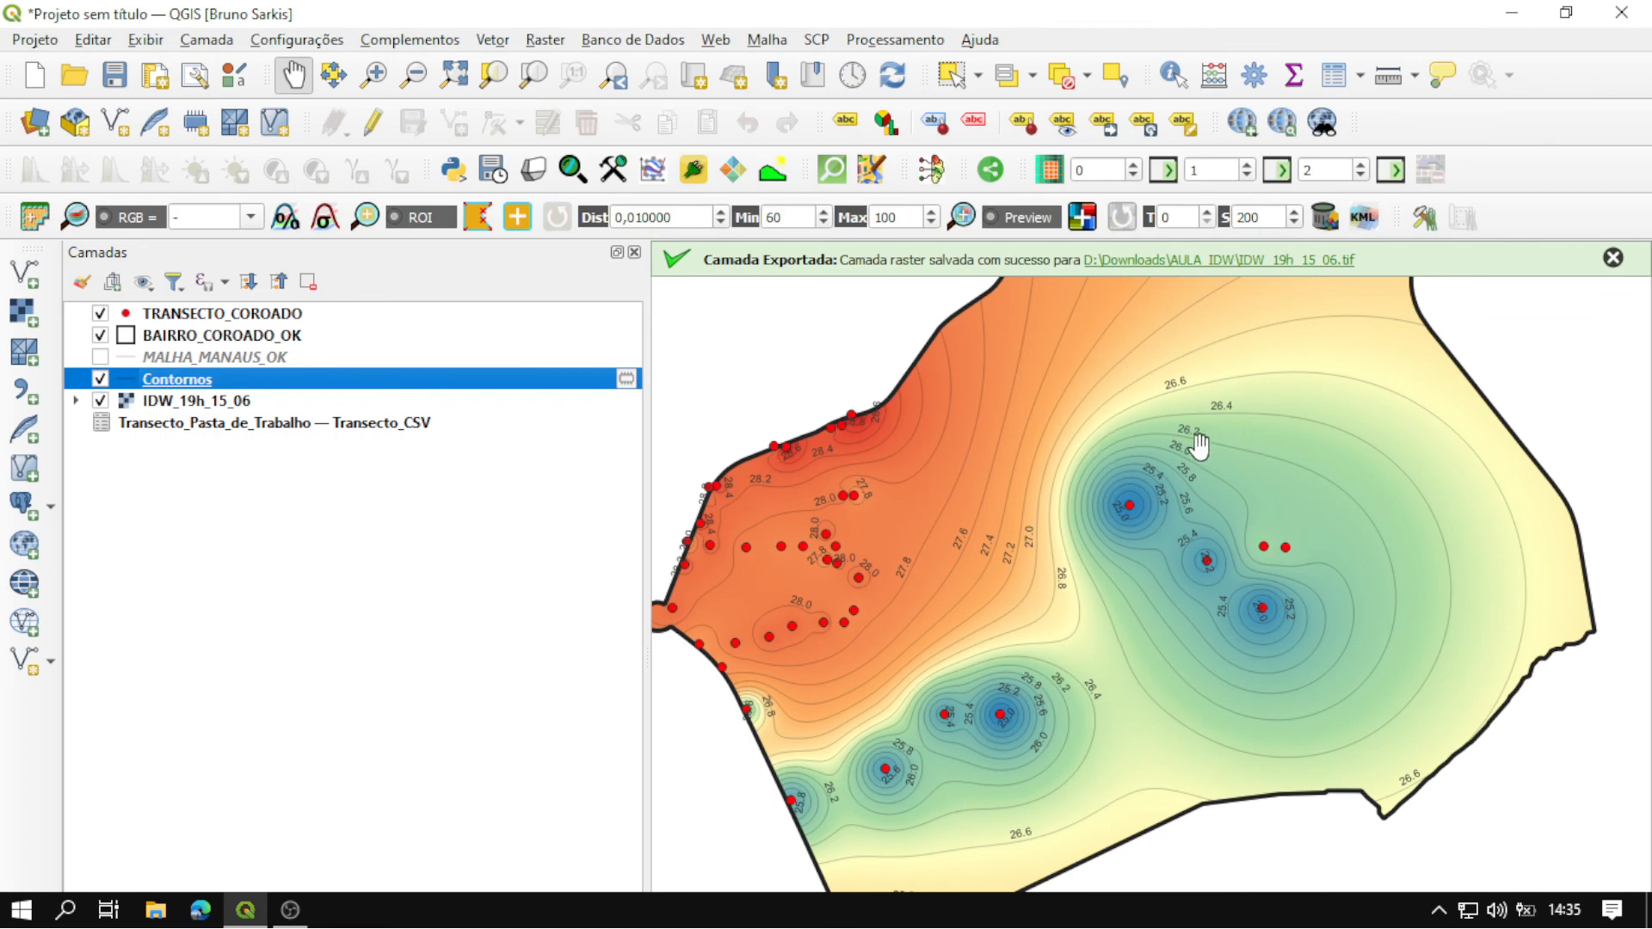
Examine the isotherm labels up close across the warm and cool areas of the Coroado map.
scroll(983, 547, "up", 1)
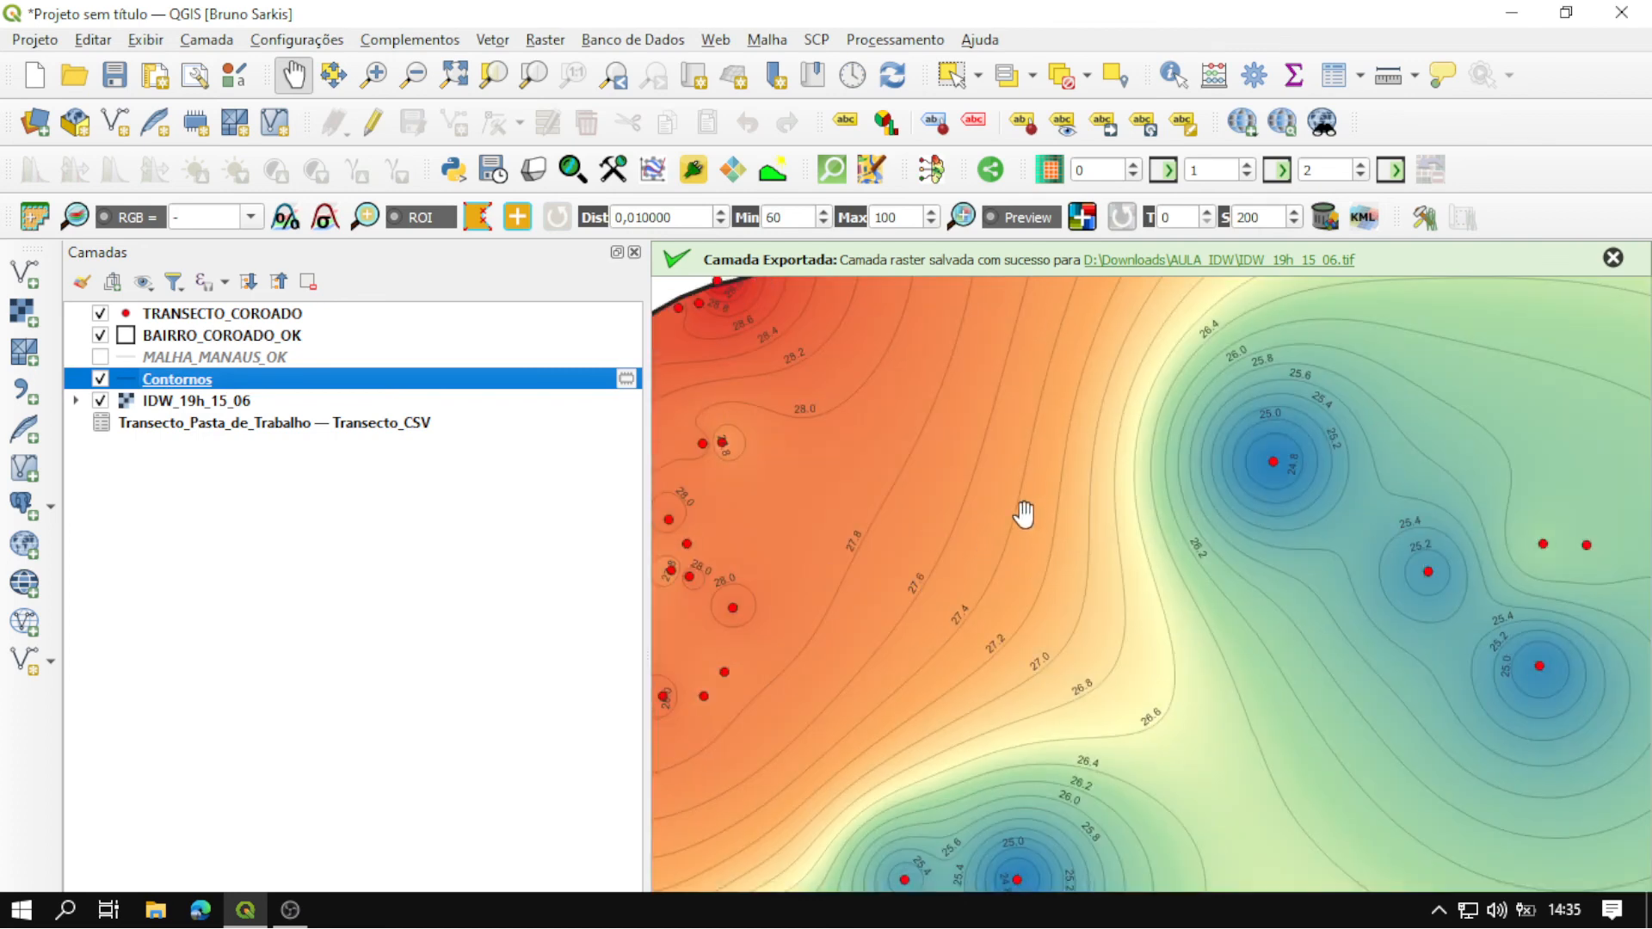
left_click_drag(1024, 513, 1173, 499)
left_click_drag(922, 457, 1090, 456)
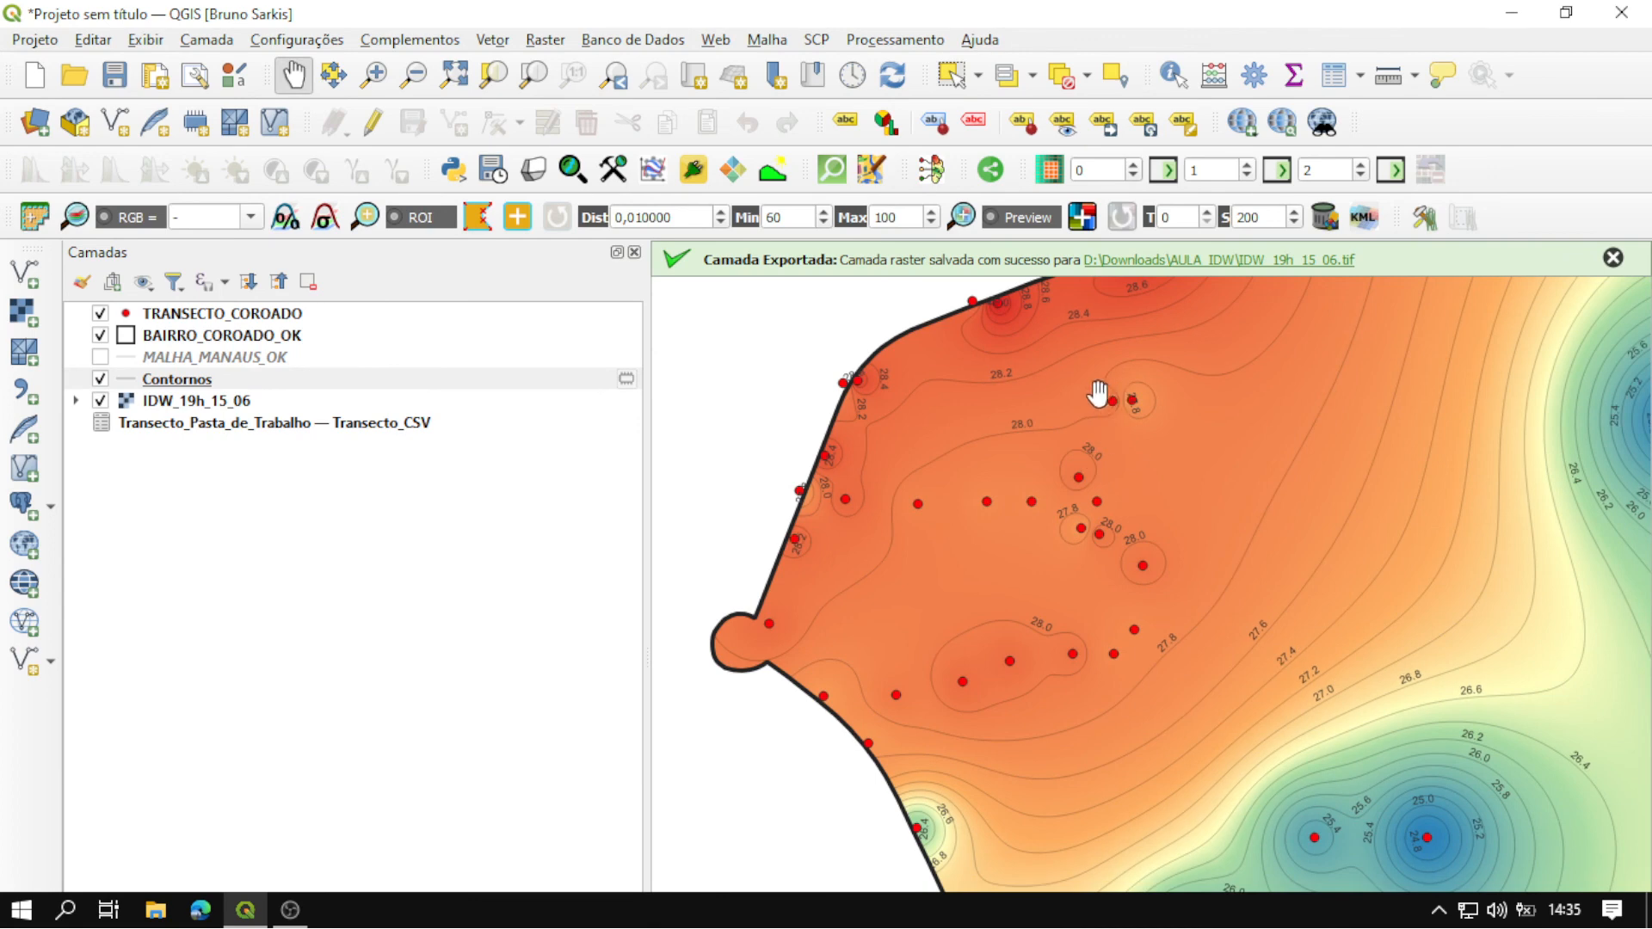
left_click_drag(1303, 506, 906, 384)
left_click_drag(1293, 416, 1129, 439)
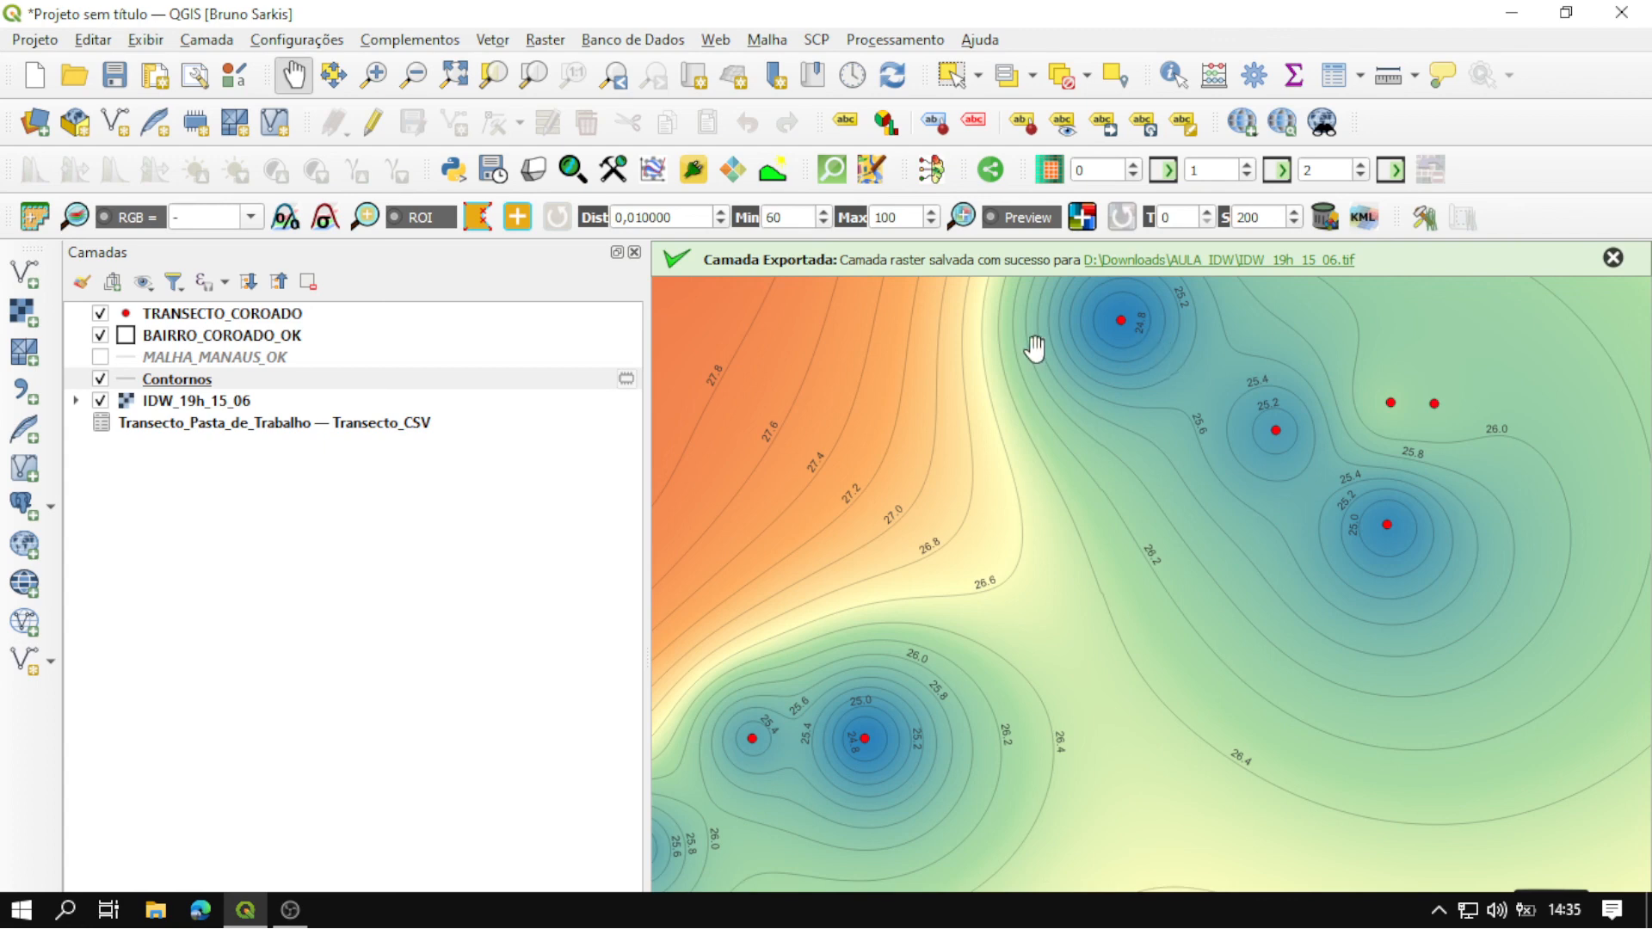
left_click_drag(1036, 350, 1382, 442)
left_click_drag(944, 426, 1023, 510)
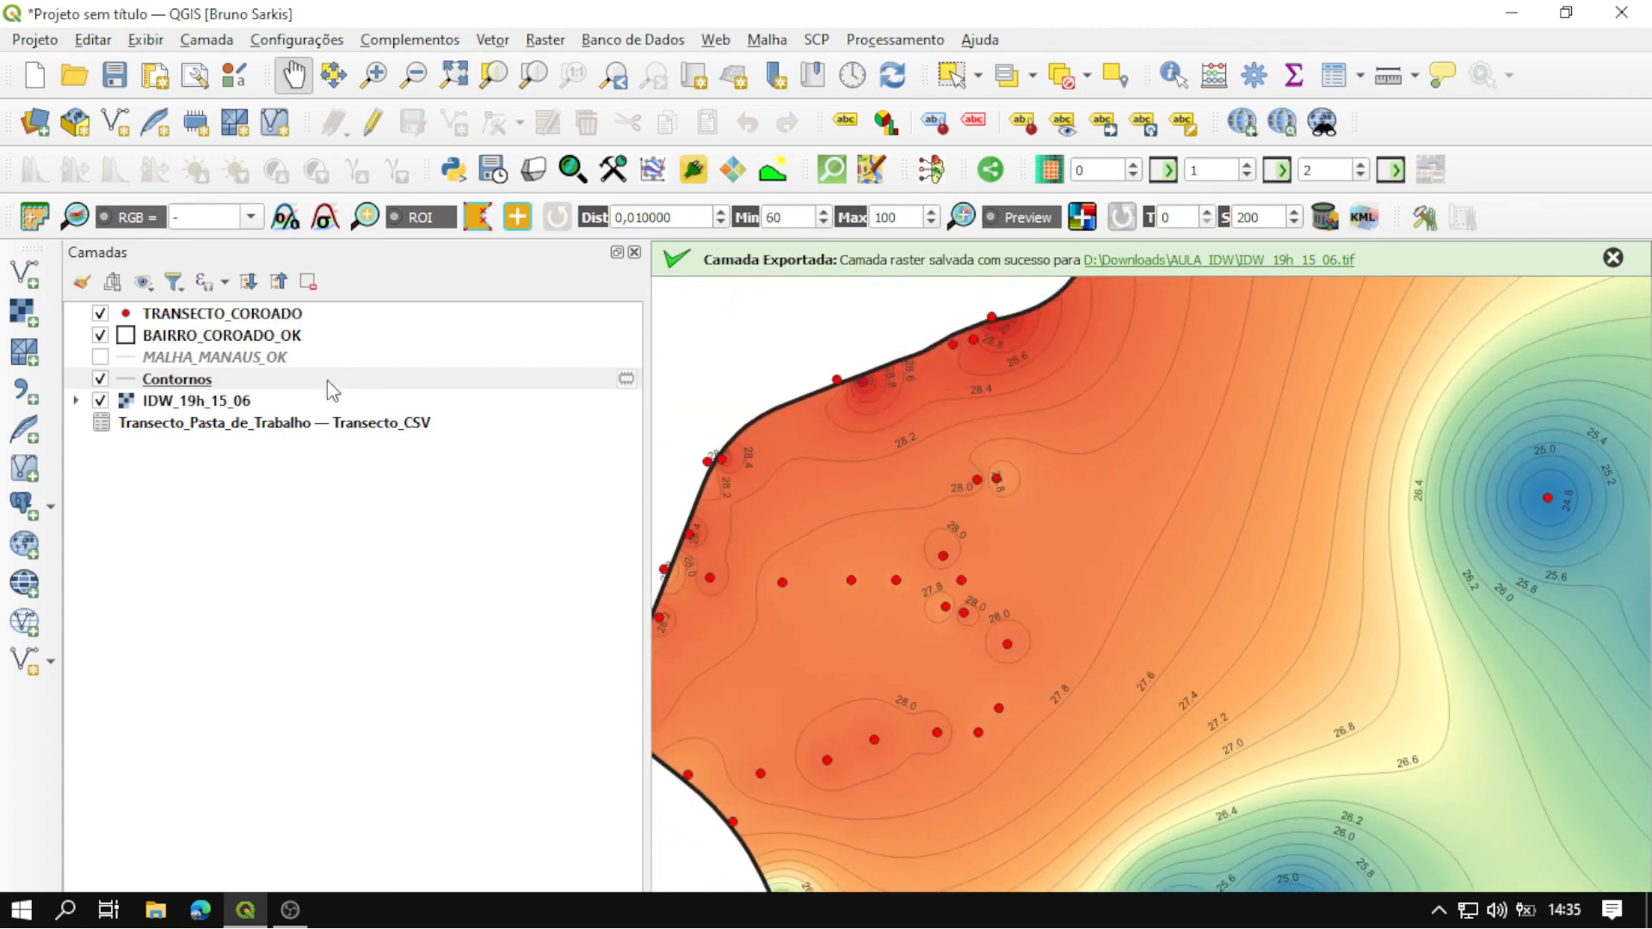
Expand the IDW_19h_15_06 colour legend and dismiss the export notification, with the whole neighbourhood in view.
left_click(77, 401)
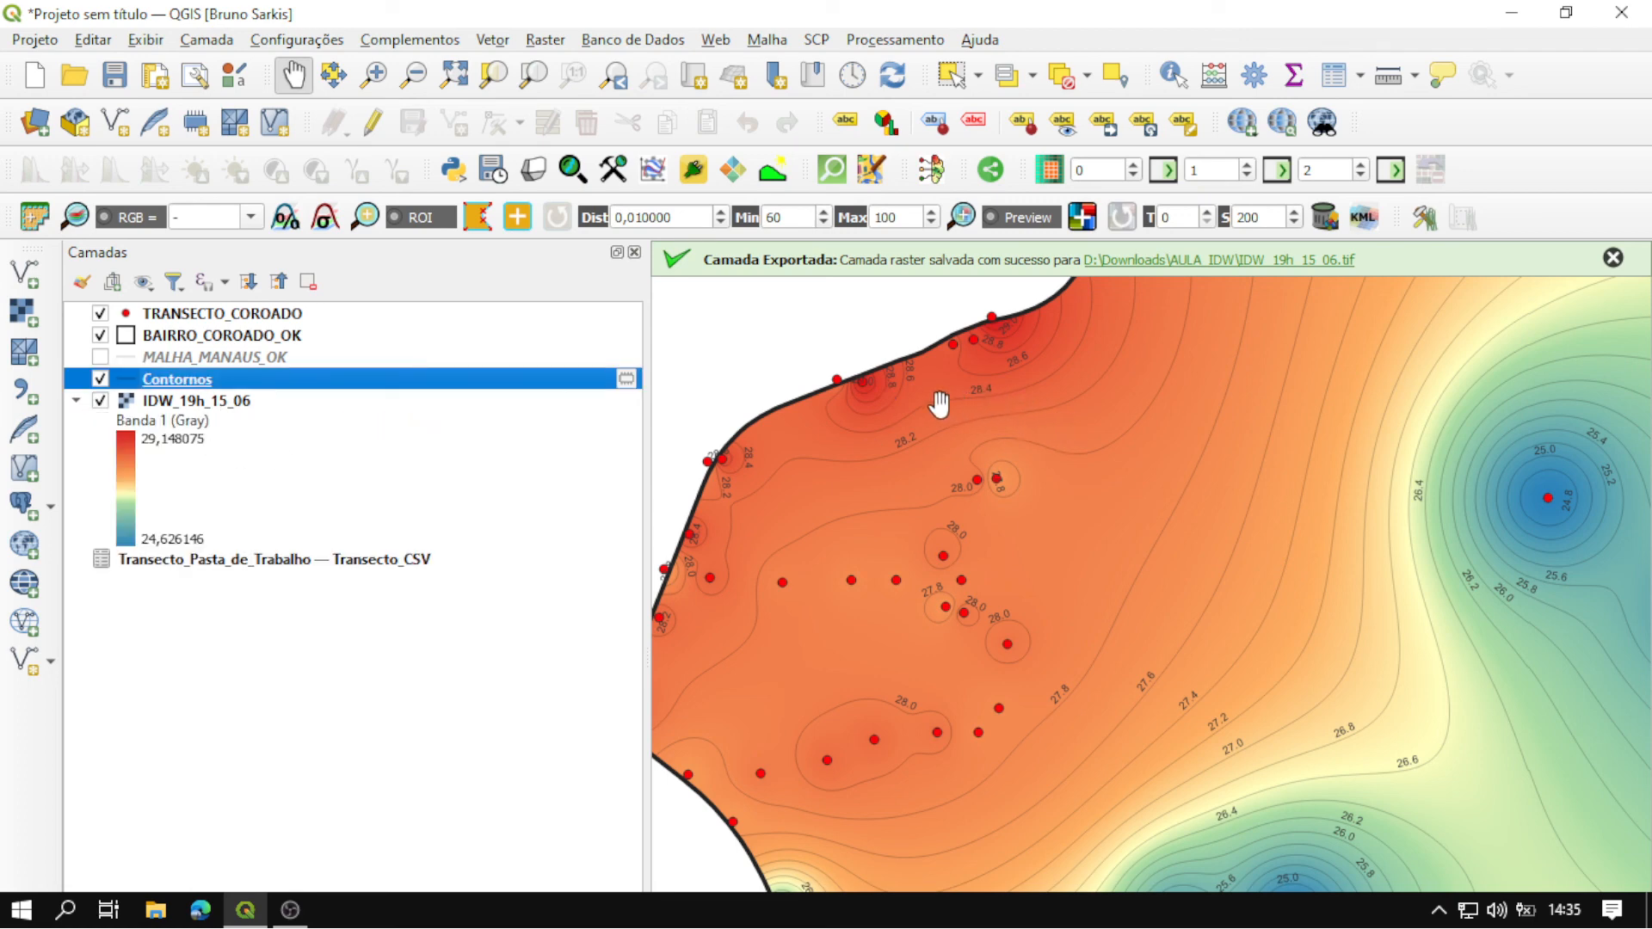
left_click_drag(873, 411, 918, 411)
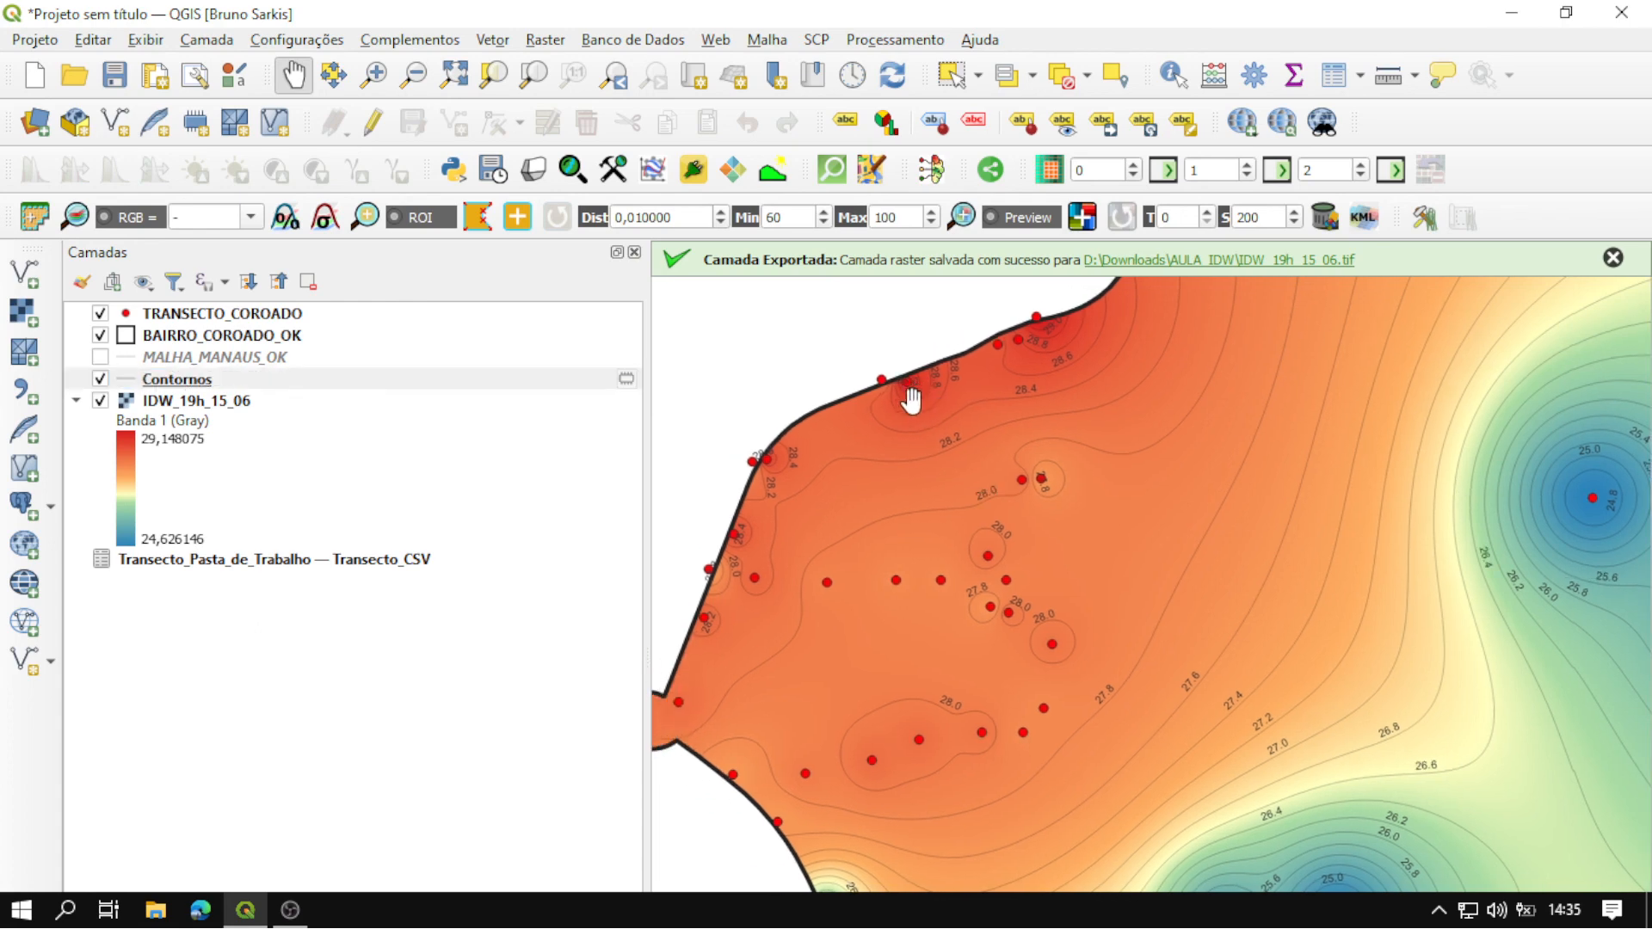
scroll(917, 397, "down", 3)
scroll(946, 443, "down", 1)
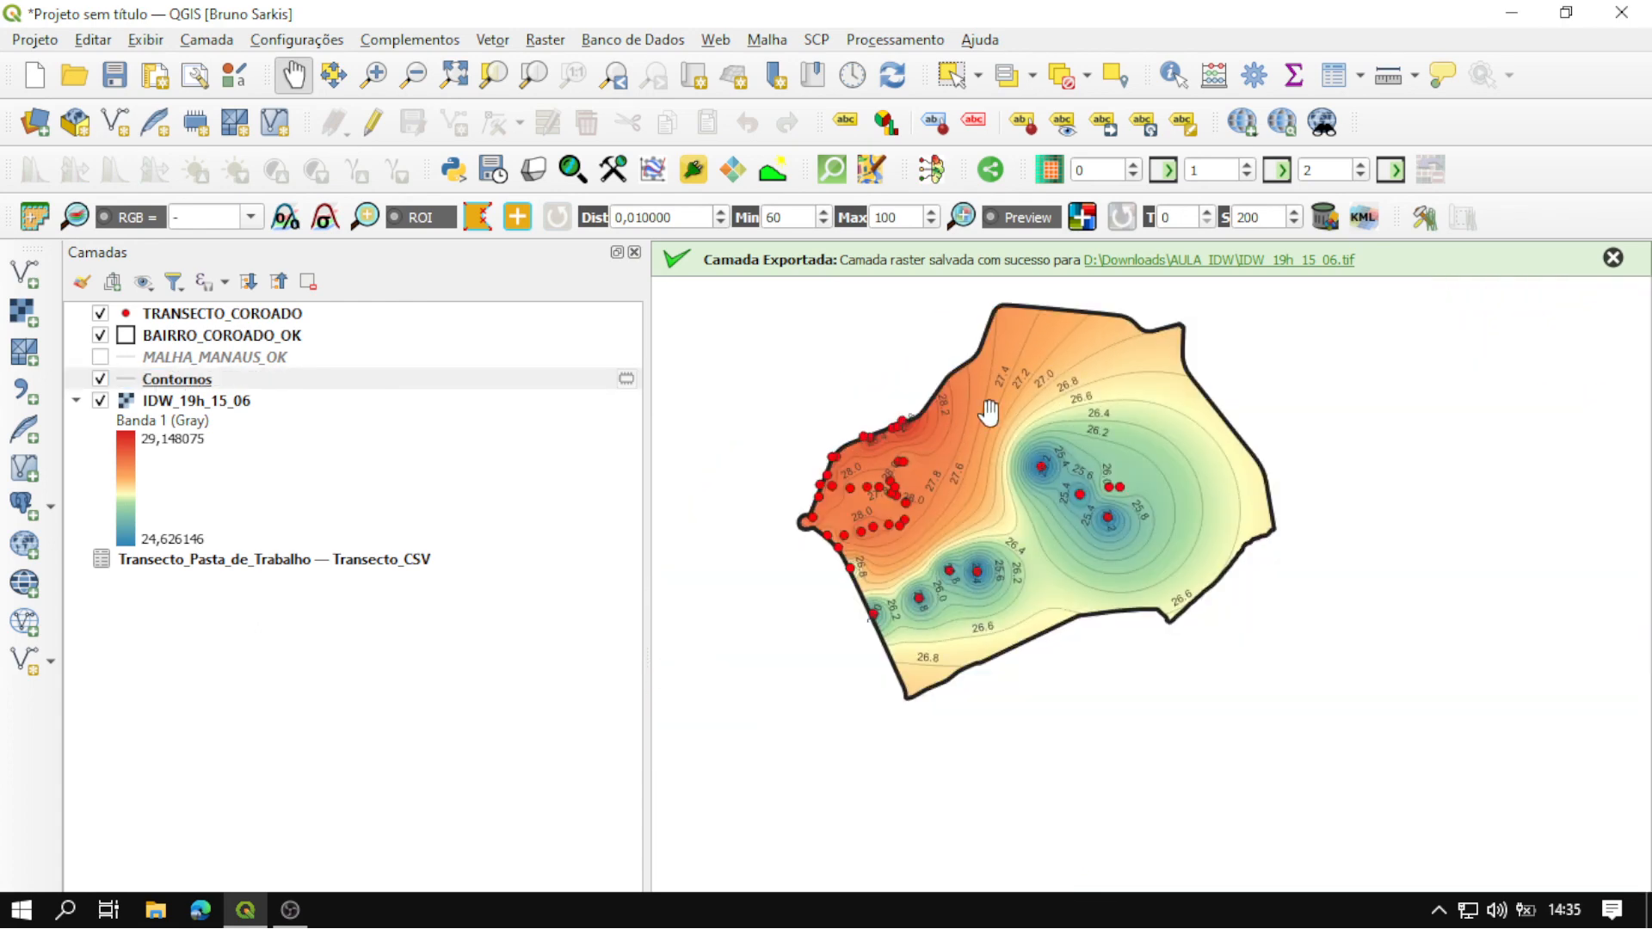
left_click(1612, 257)
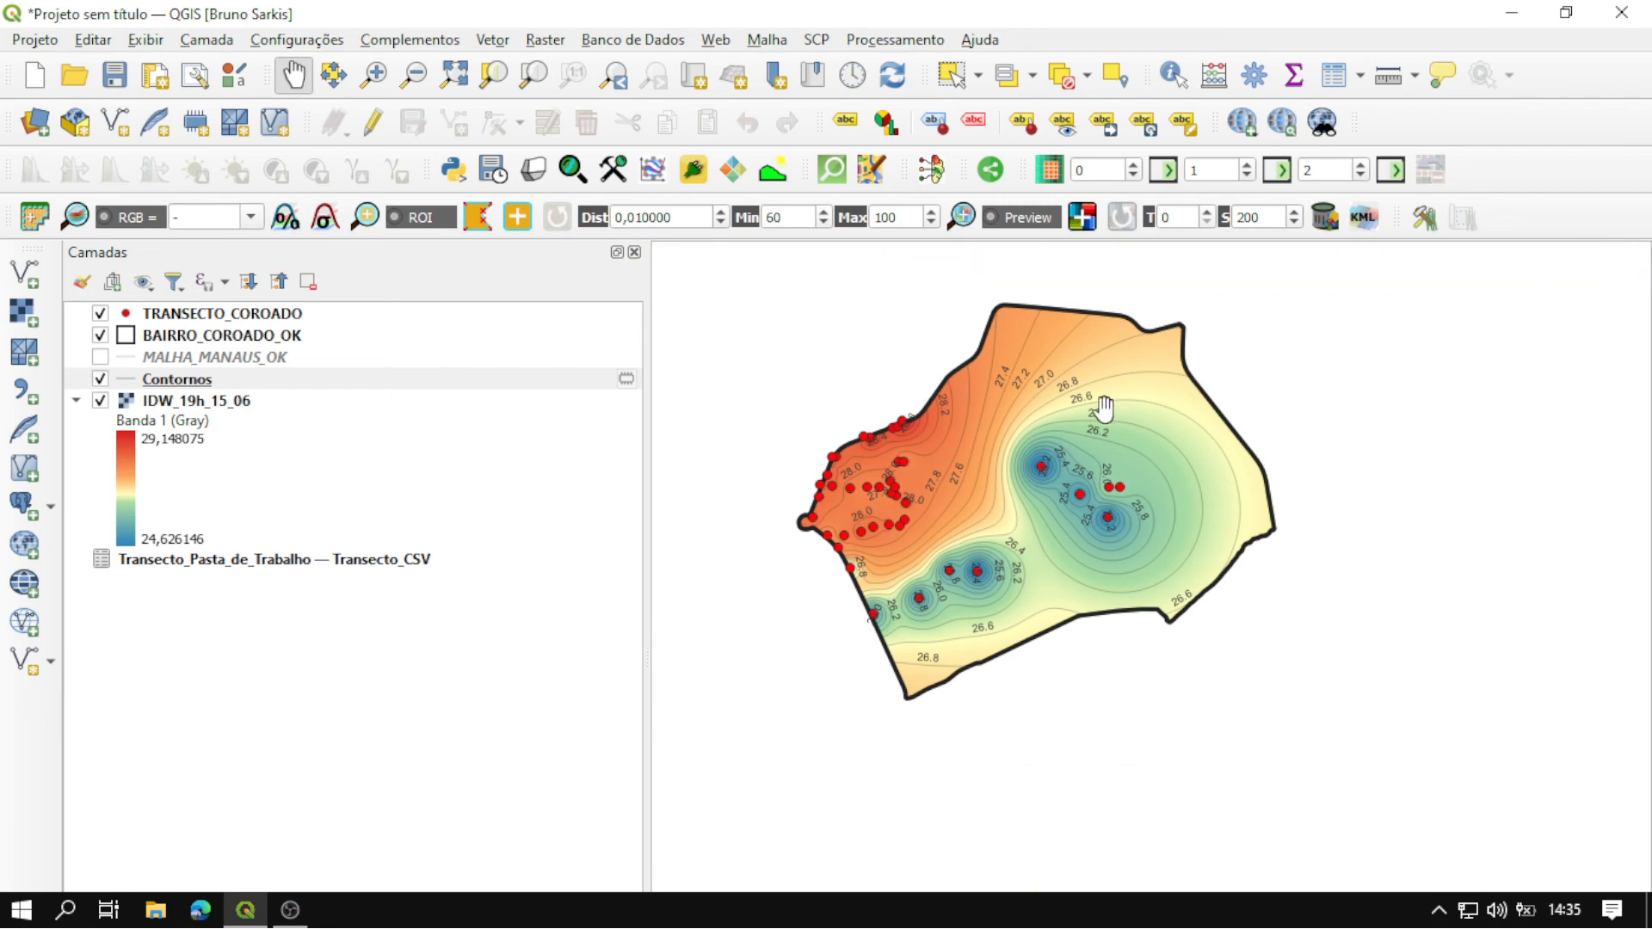
left_click_drag(1101, 410, 1148, 441)
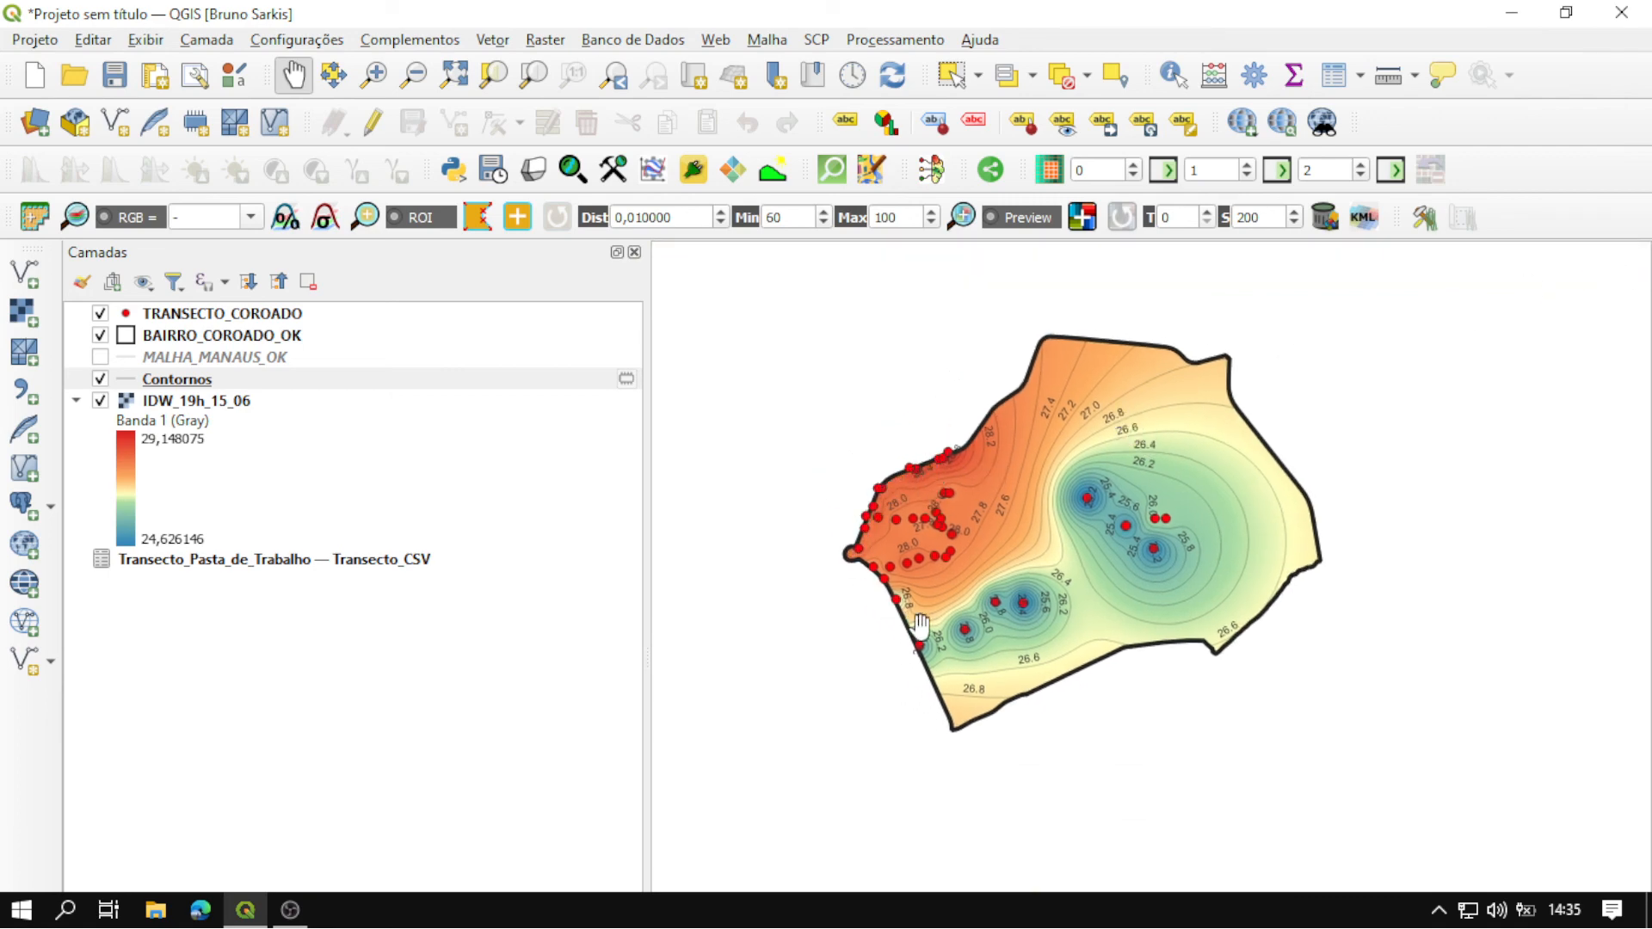
Hide the Contornos layer and show the MALHA_MANAUS_OK street network over the temperature raster.
left_click(102, 387)
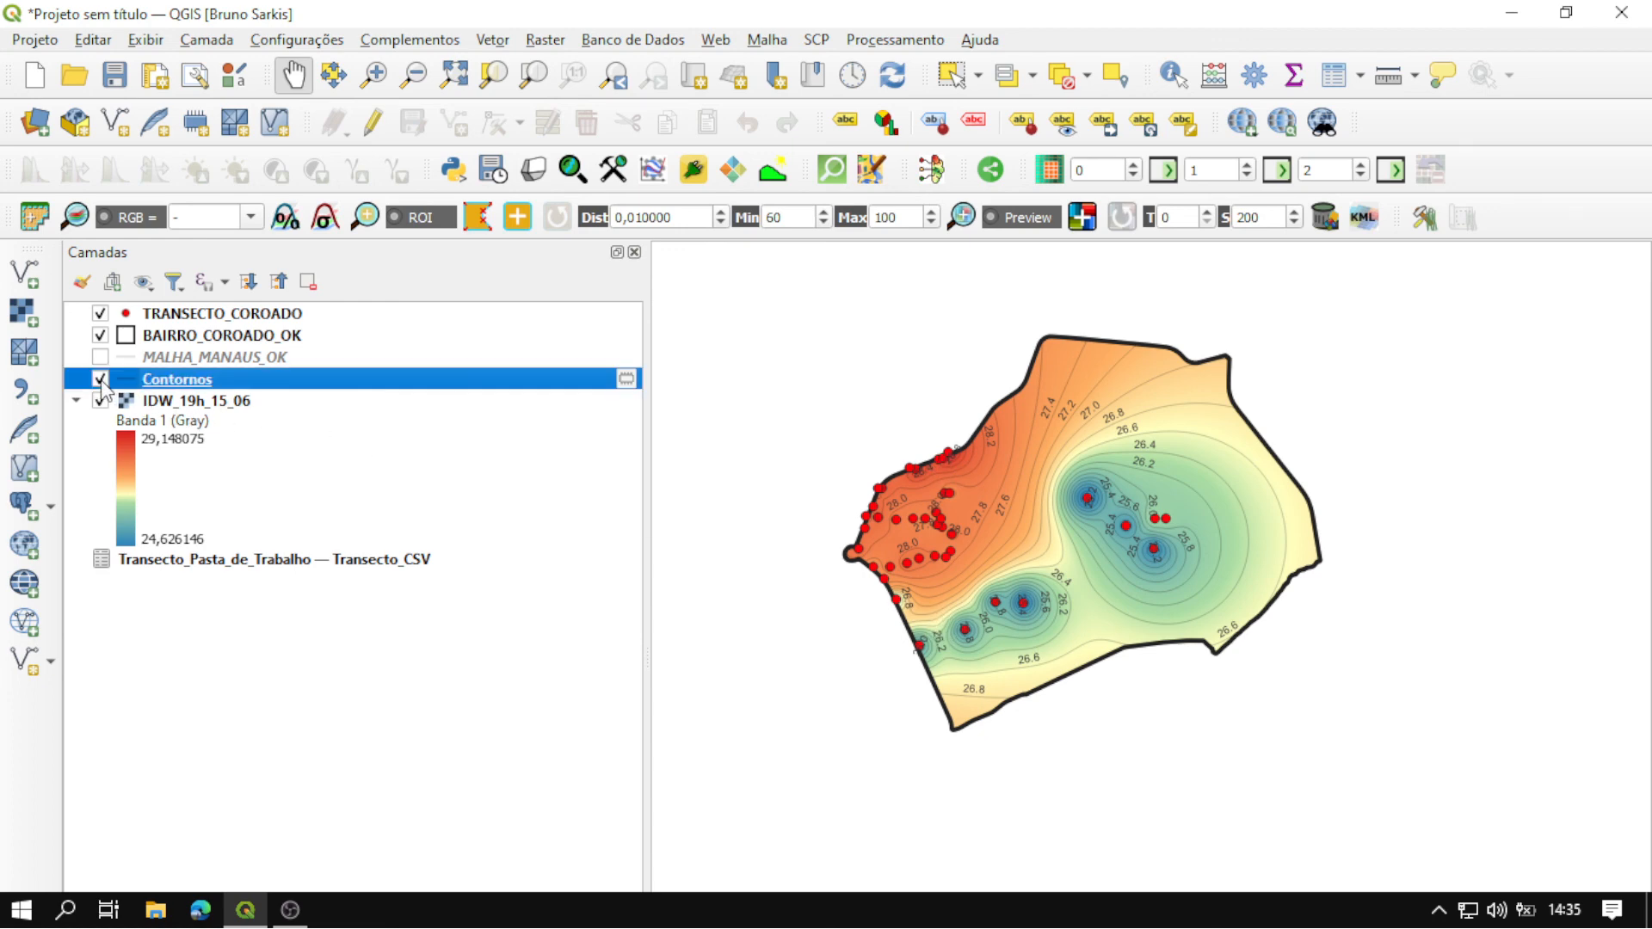
left_click(101, 380)
left_click(101, 358)
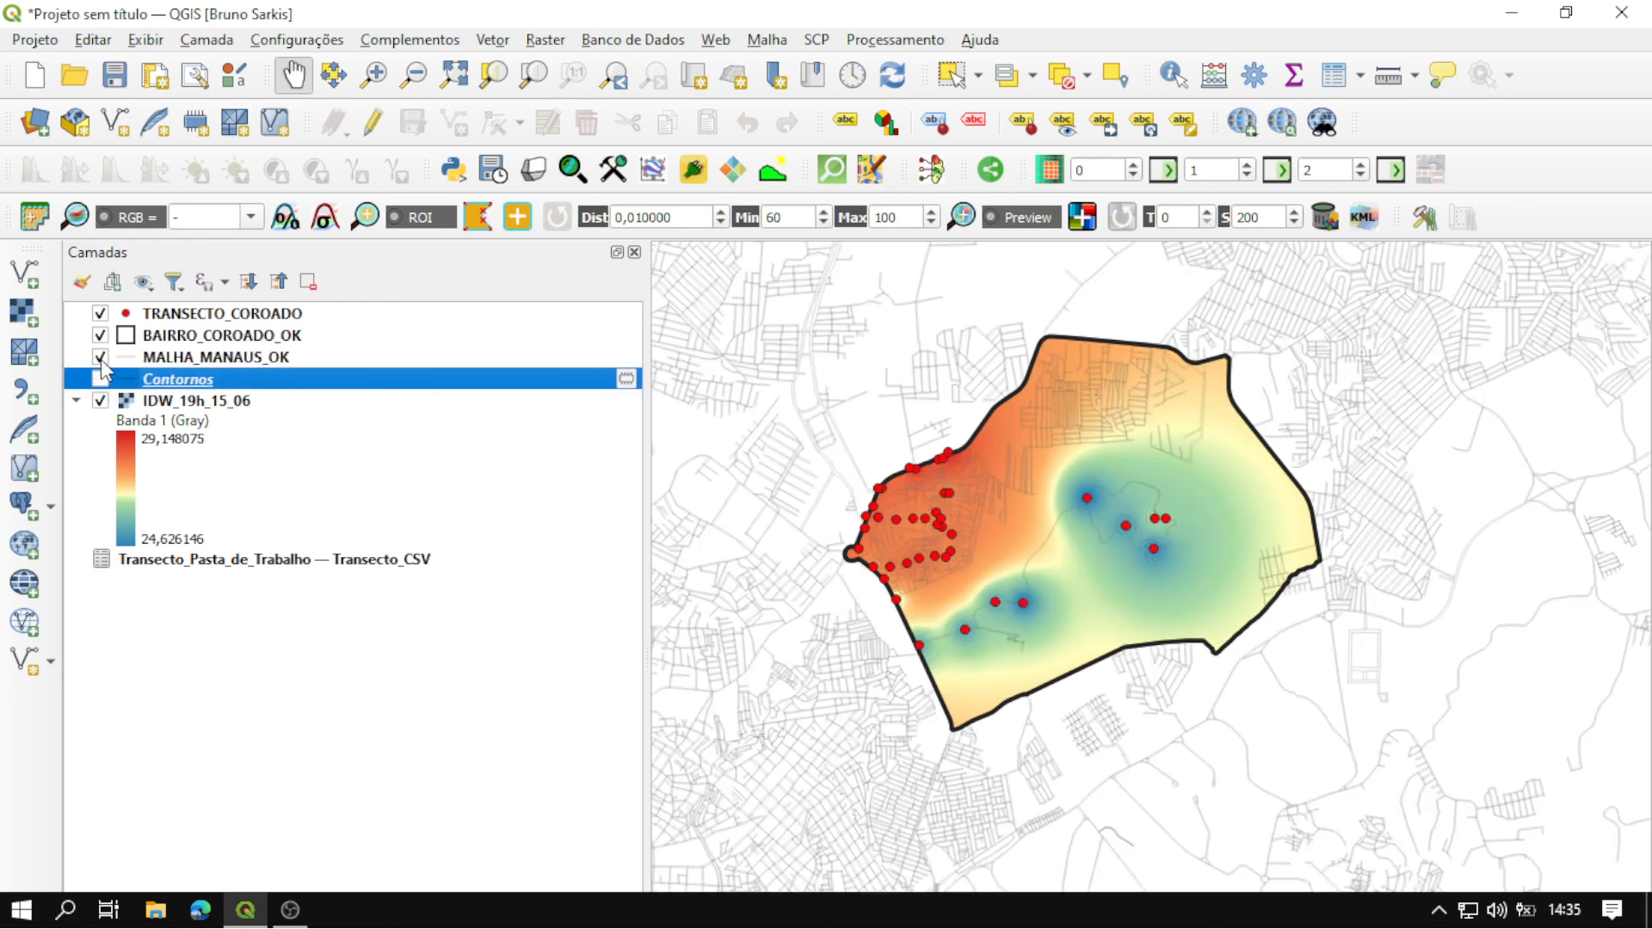